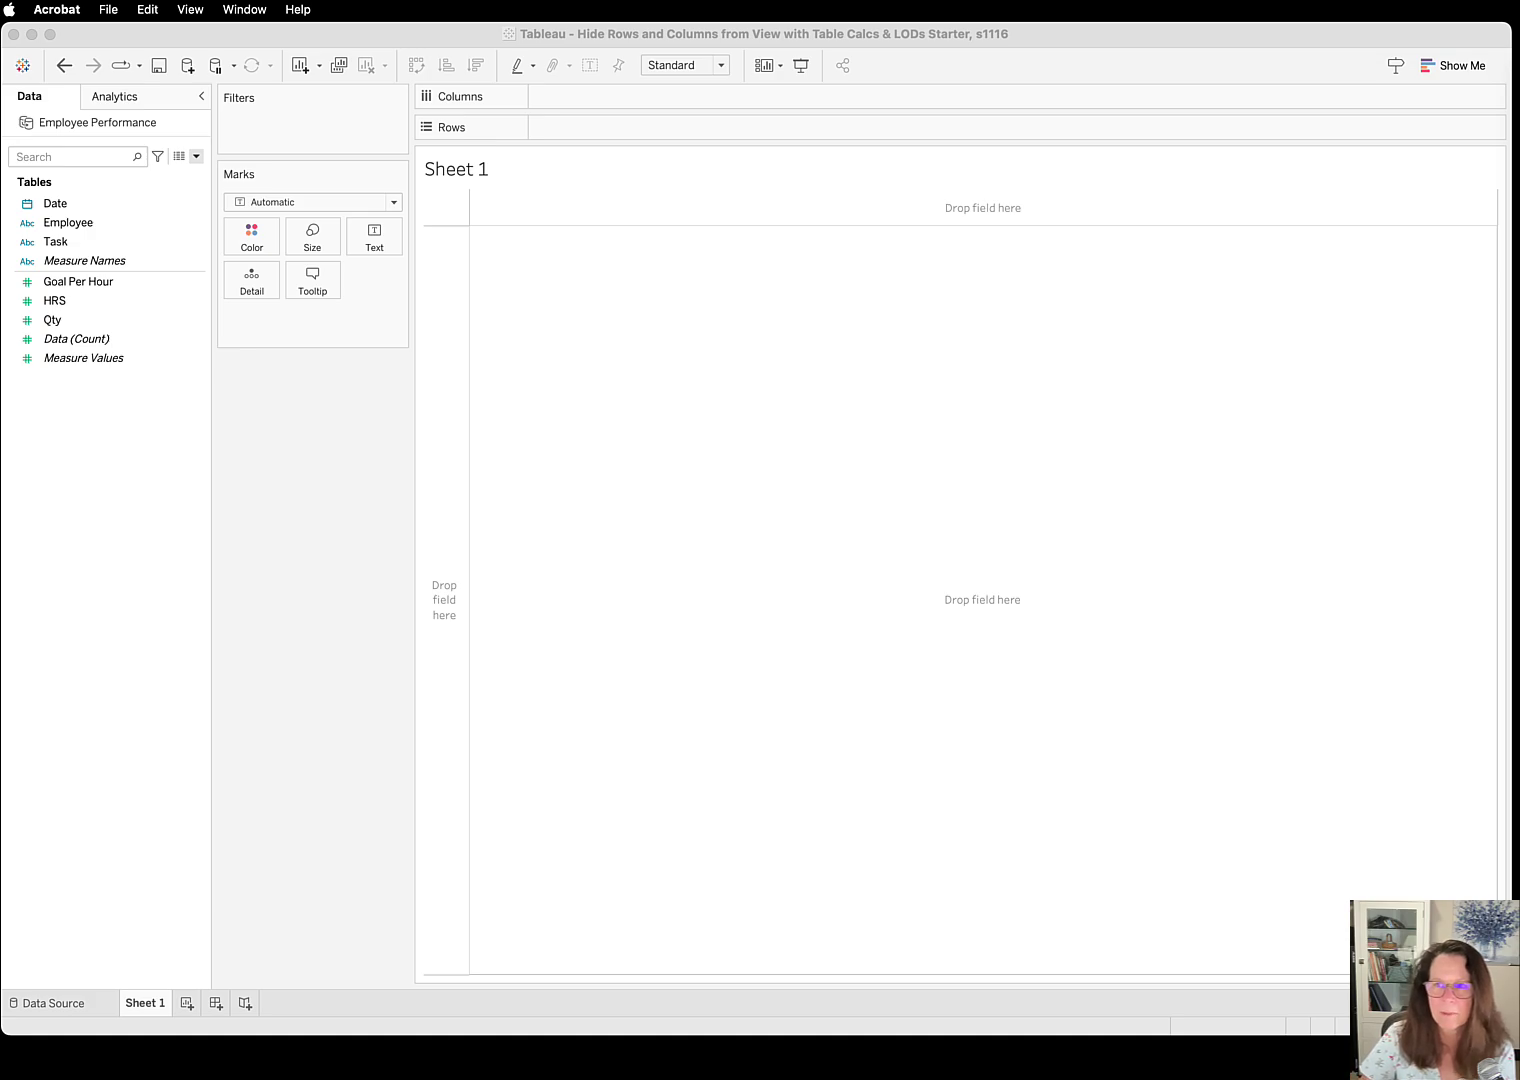
{"action": "left_click_drag", "start_coordinate": [1519, 72], "coordinate": [1239, 71]}
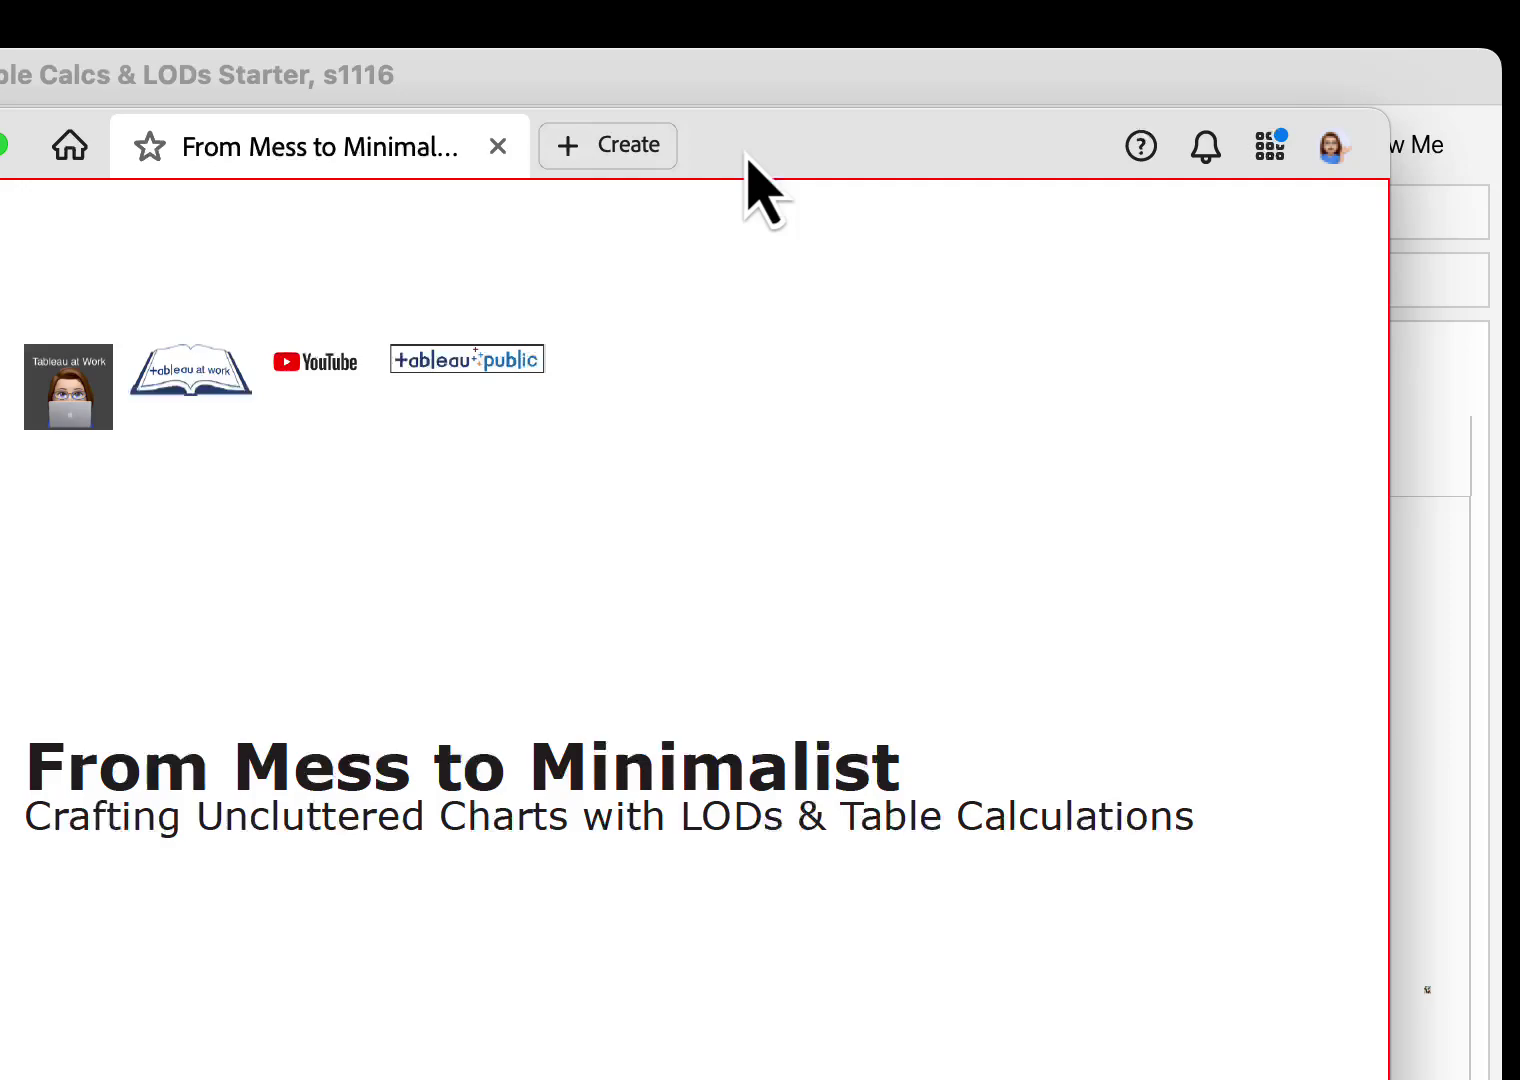
{"action": "left_click_drag", "start_coordinate": [1156, 72], "coordinate": [1519, 95]}
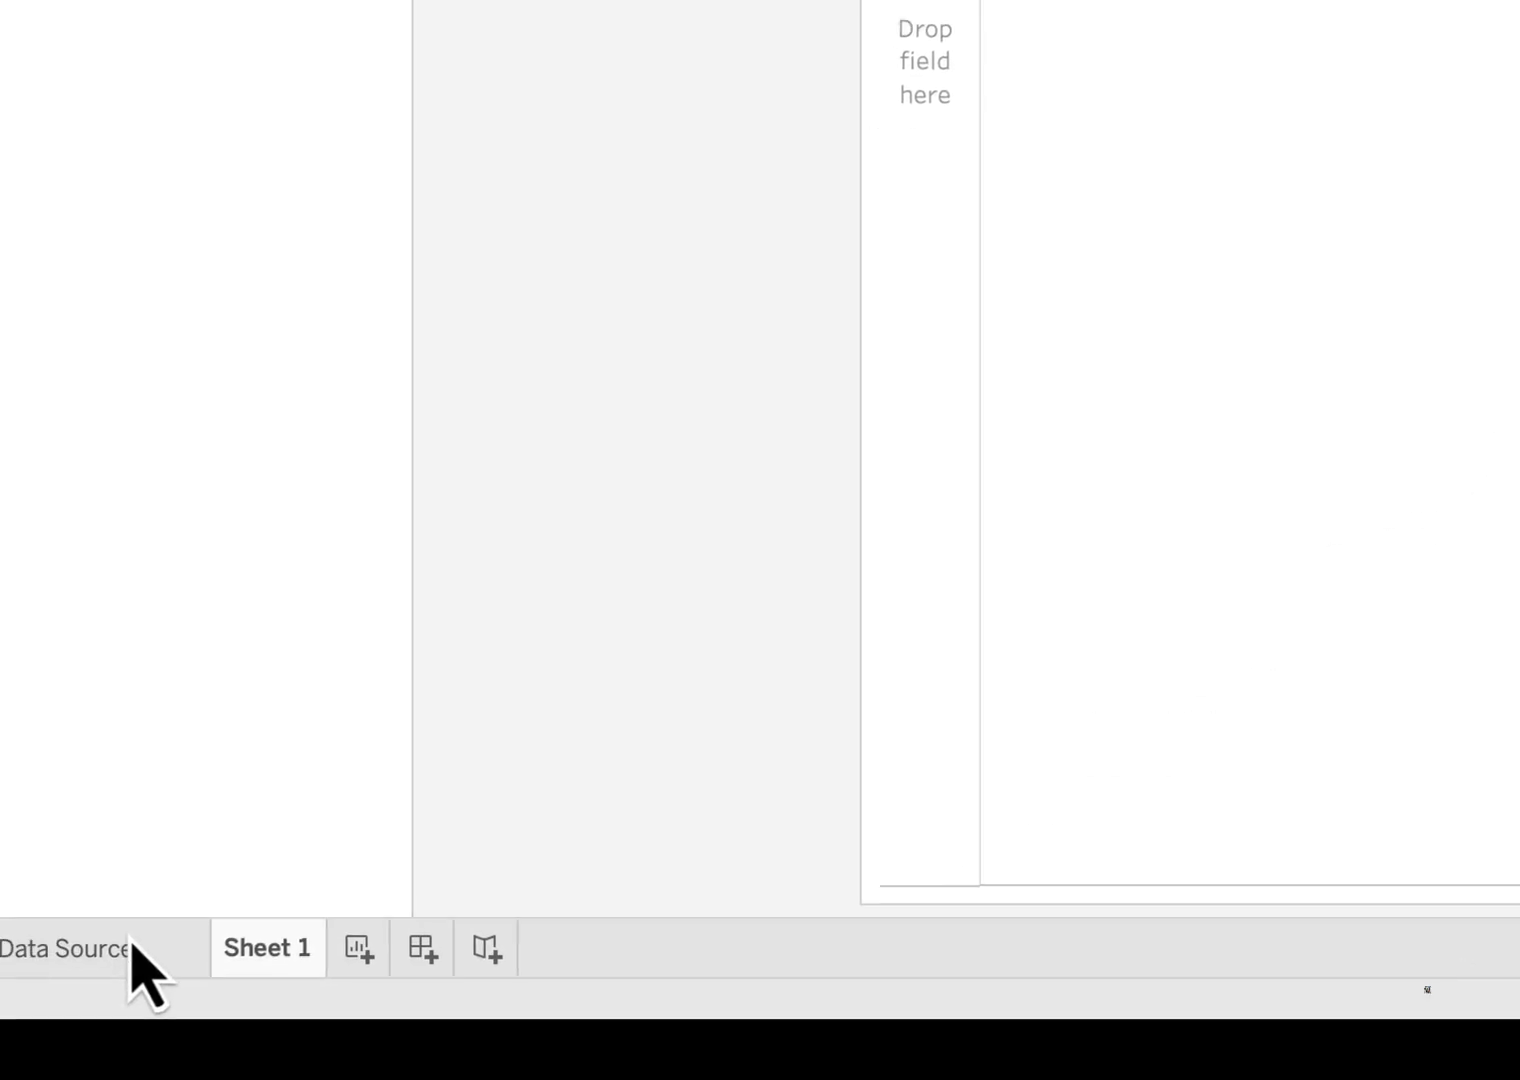
{"action": "left_click", "coordinate": [136, 955]}
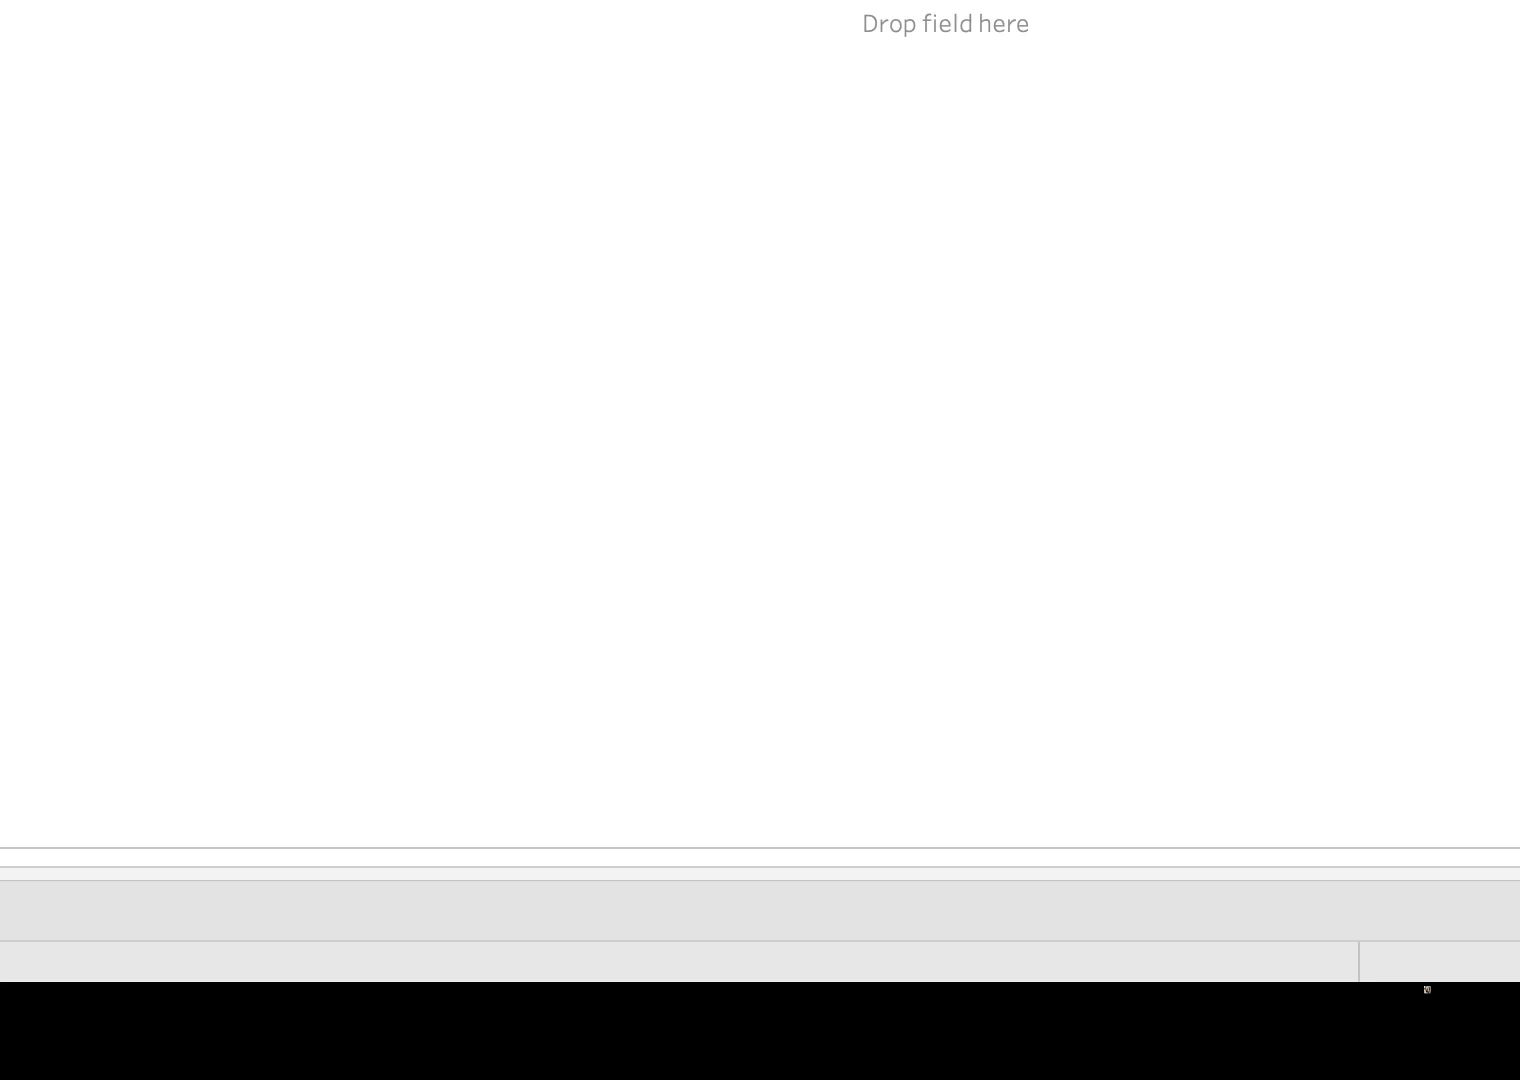
- Build a text table with Employee and Task on rows, Measure Names on columns and Measure Values as text
{"action": "left_click_drag", "start_coordinate": [150, 489], "coordinate": [1275, 300]}
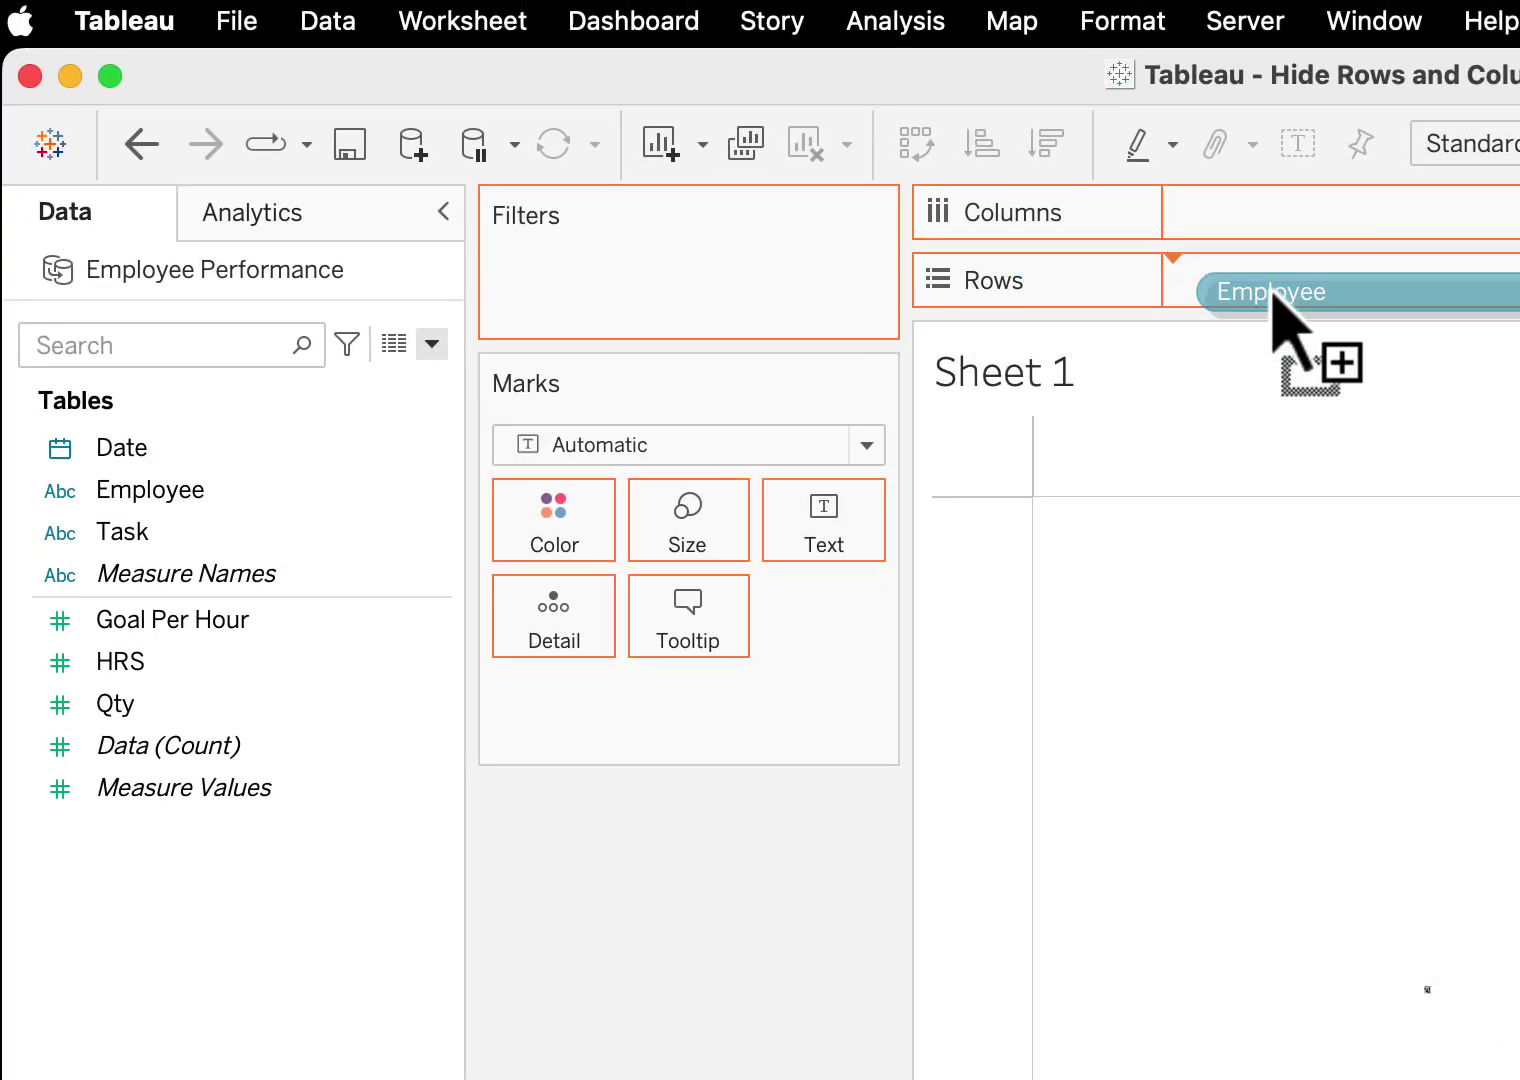
{"action": "left_click_drag", "start_coordinate": [120, 535], "coordinate": [1493, 300]}
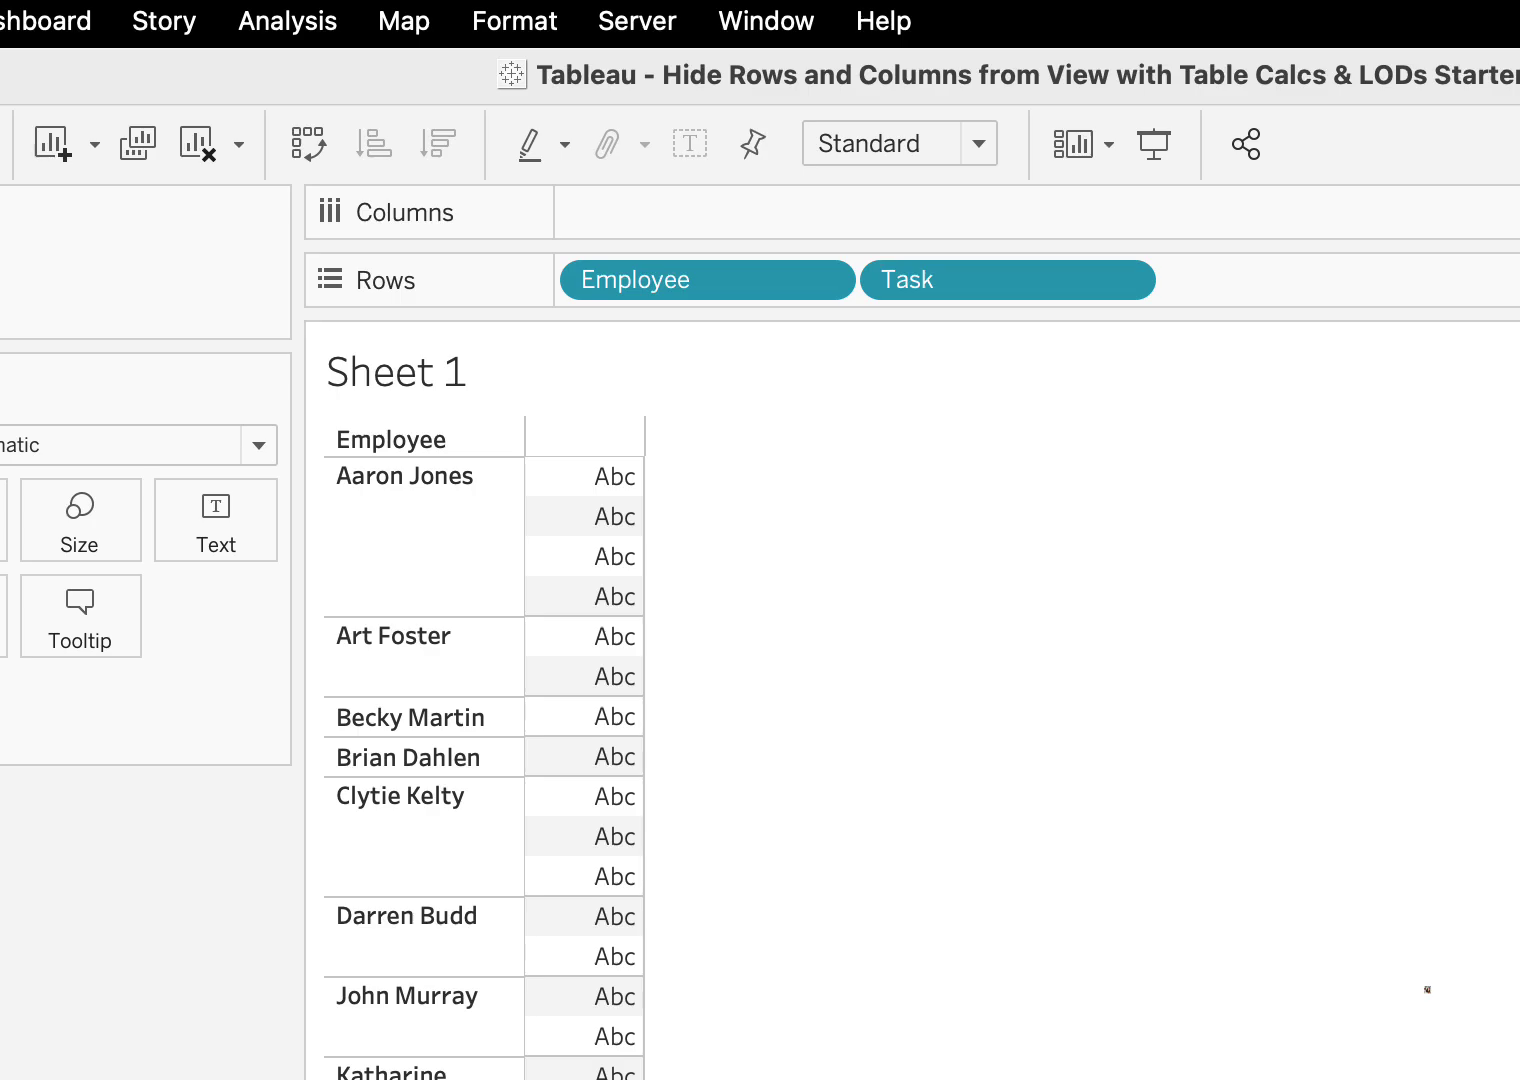
{"action": "left_click_drag", "start_coordinate": [0, 585], "coordinate": [696, 212]}
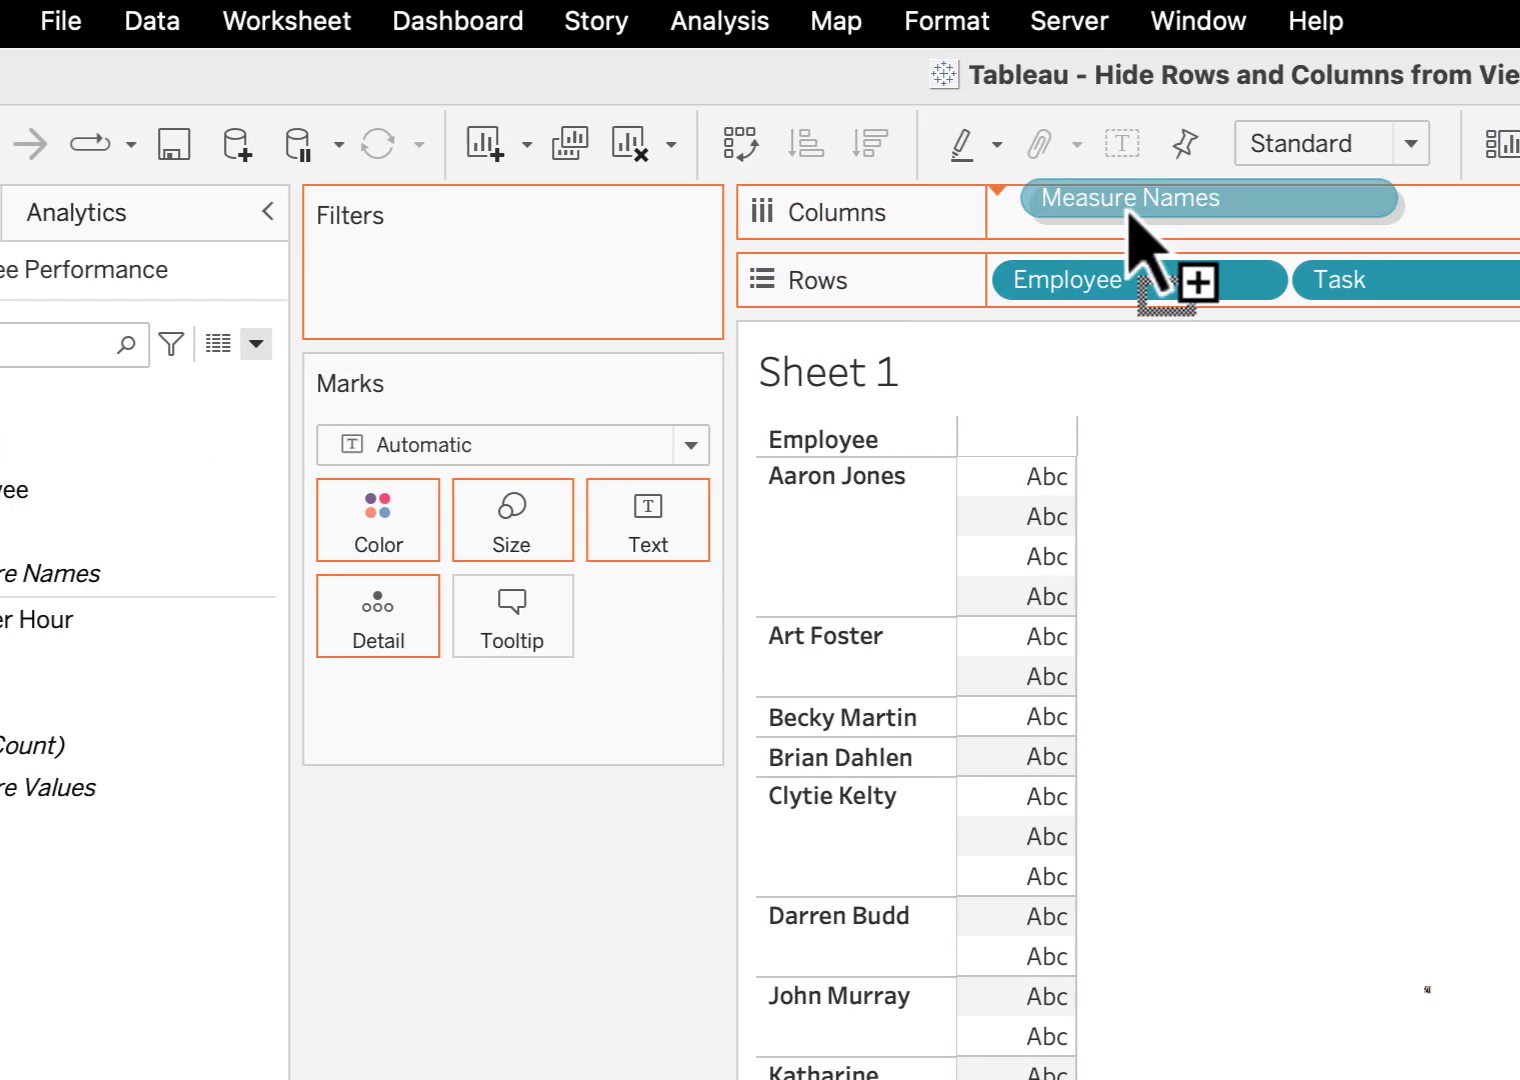
{"action": "left_click_drag", "start_coordinate": [1130, 212], "coordinate": [1132, 214]}
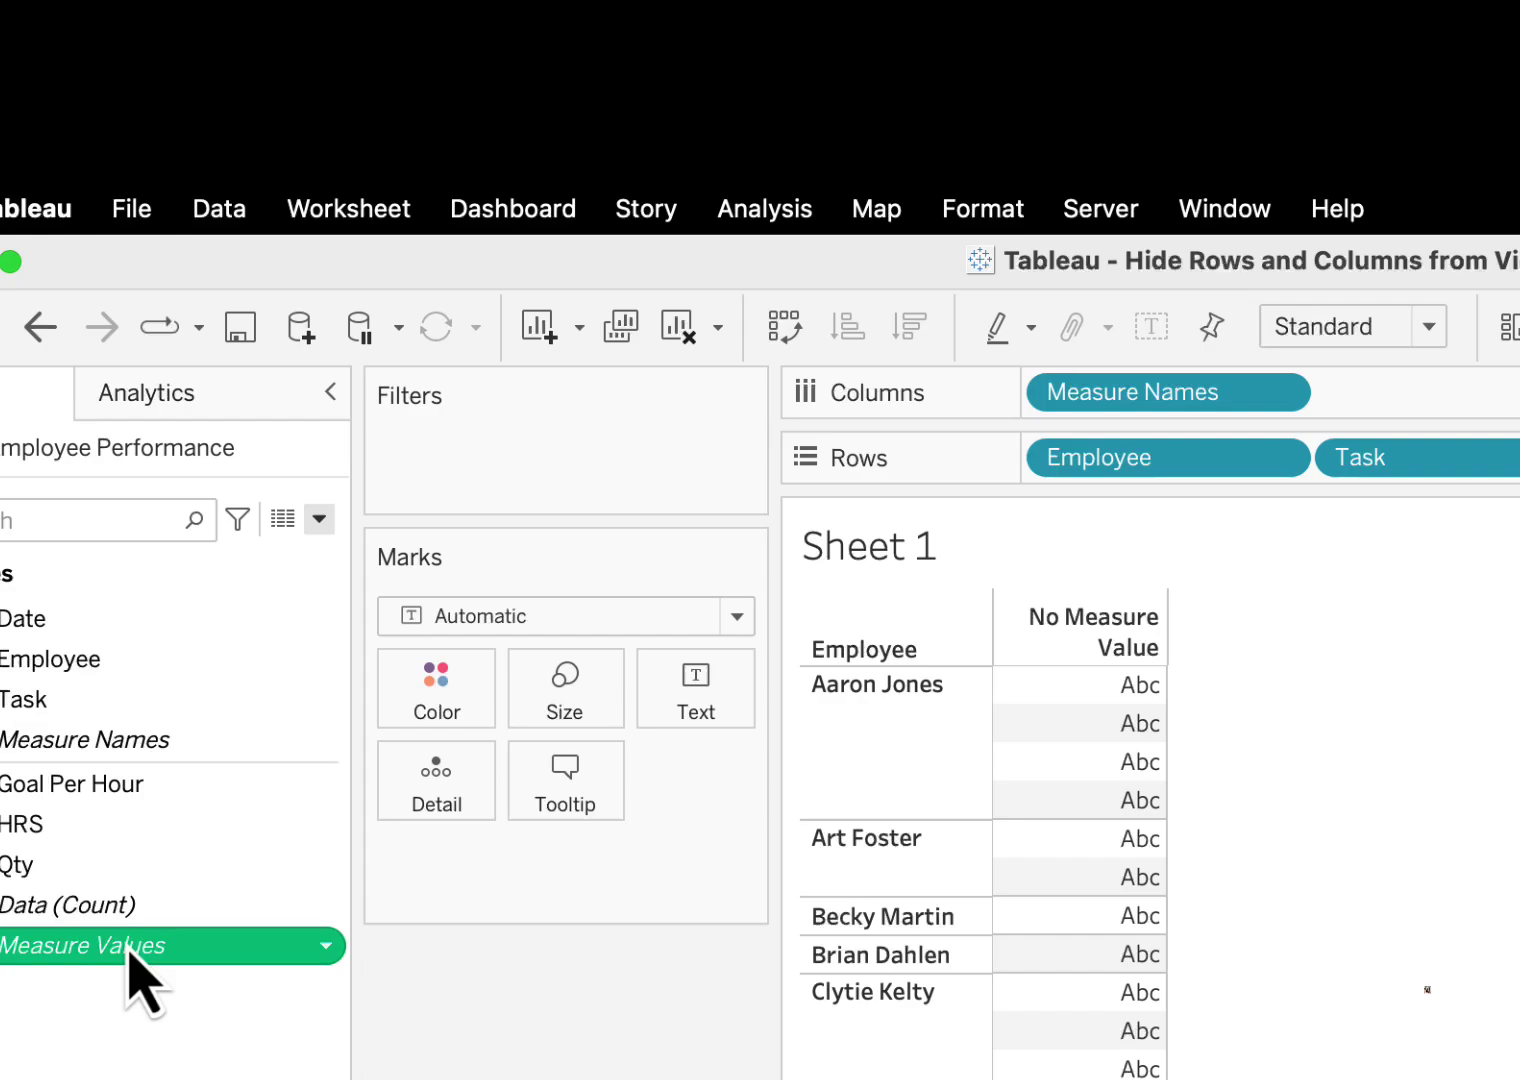
{"action": "left_click_drag", "start_coordinate": [130, 950], "coordinate": [697, 704]}
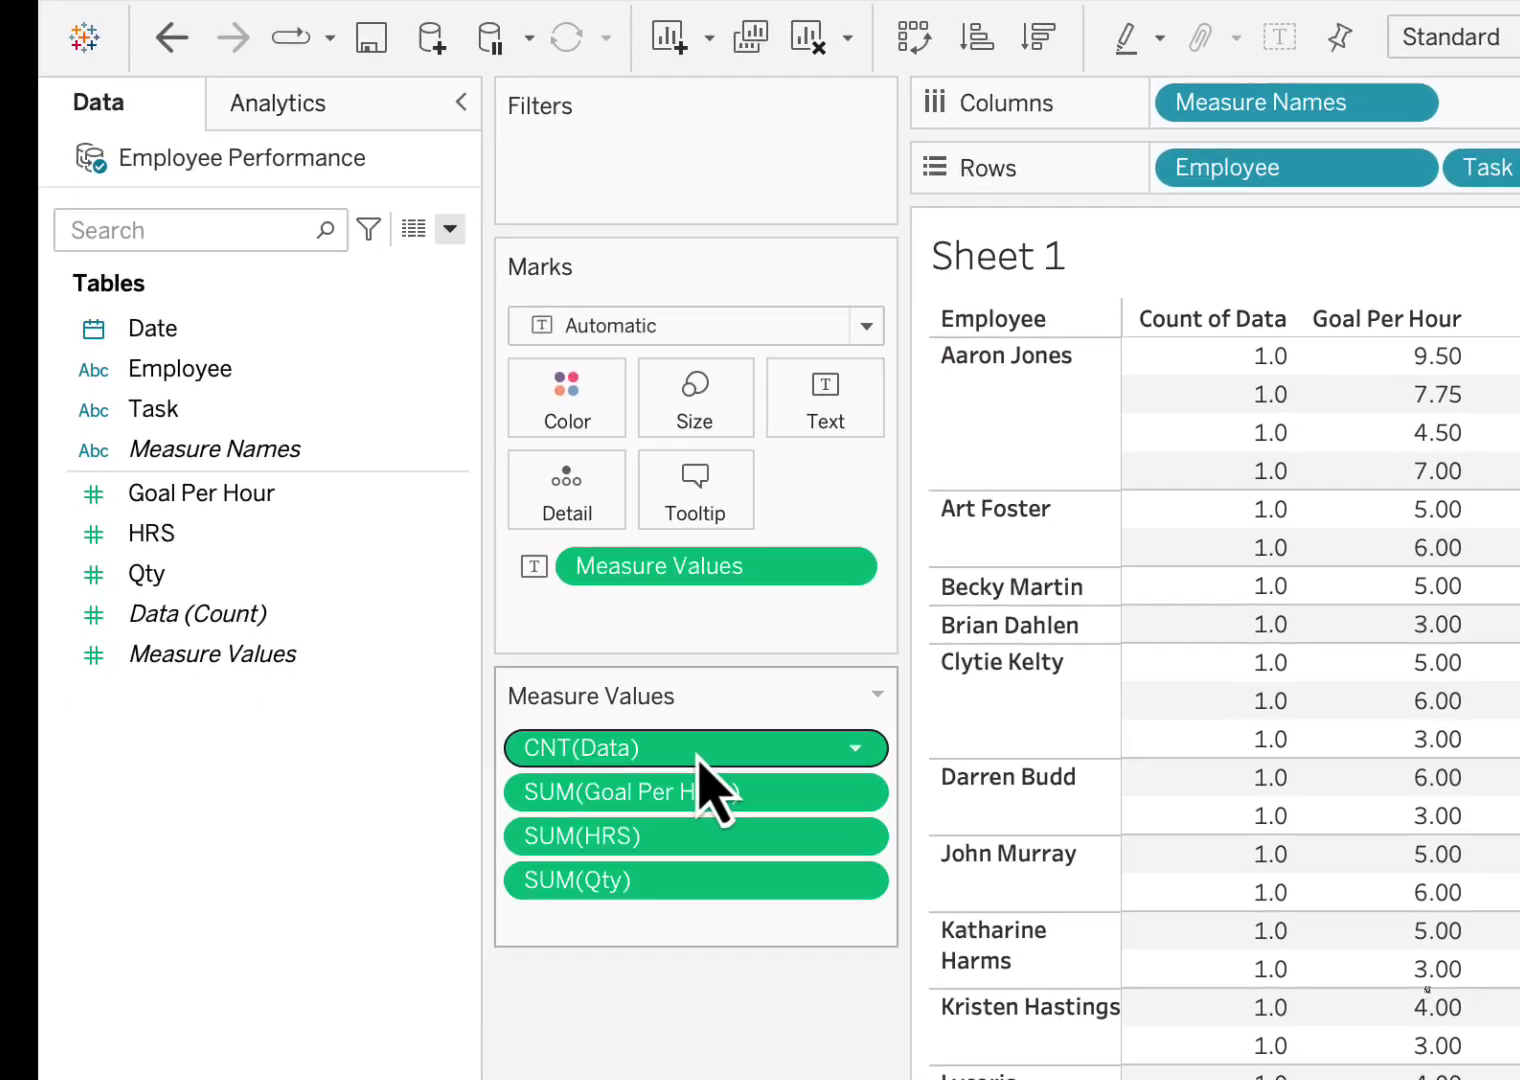
- Remove Count of Data and Goal Per Hour from the displayed measures and place HRS after Qty
{"action": "left_click_drag", "start_coordinate": [608, 1062], "coordinate": [210, 1060]}
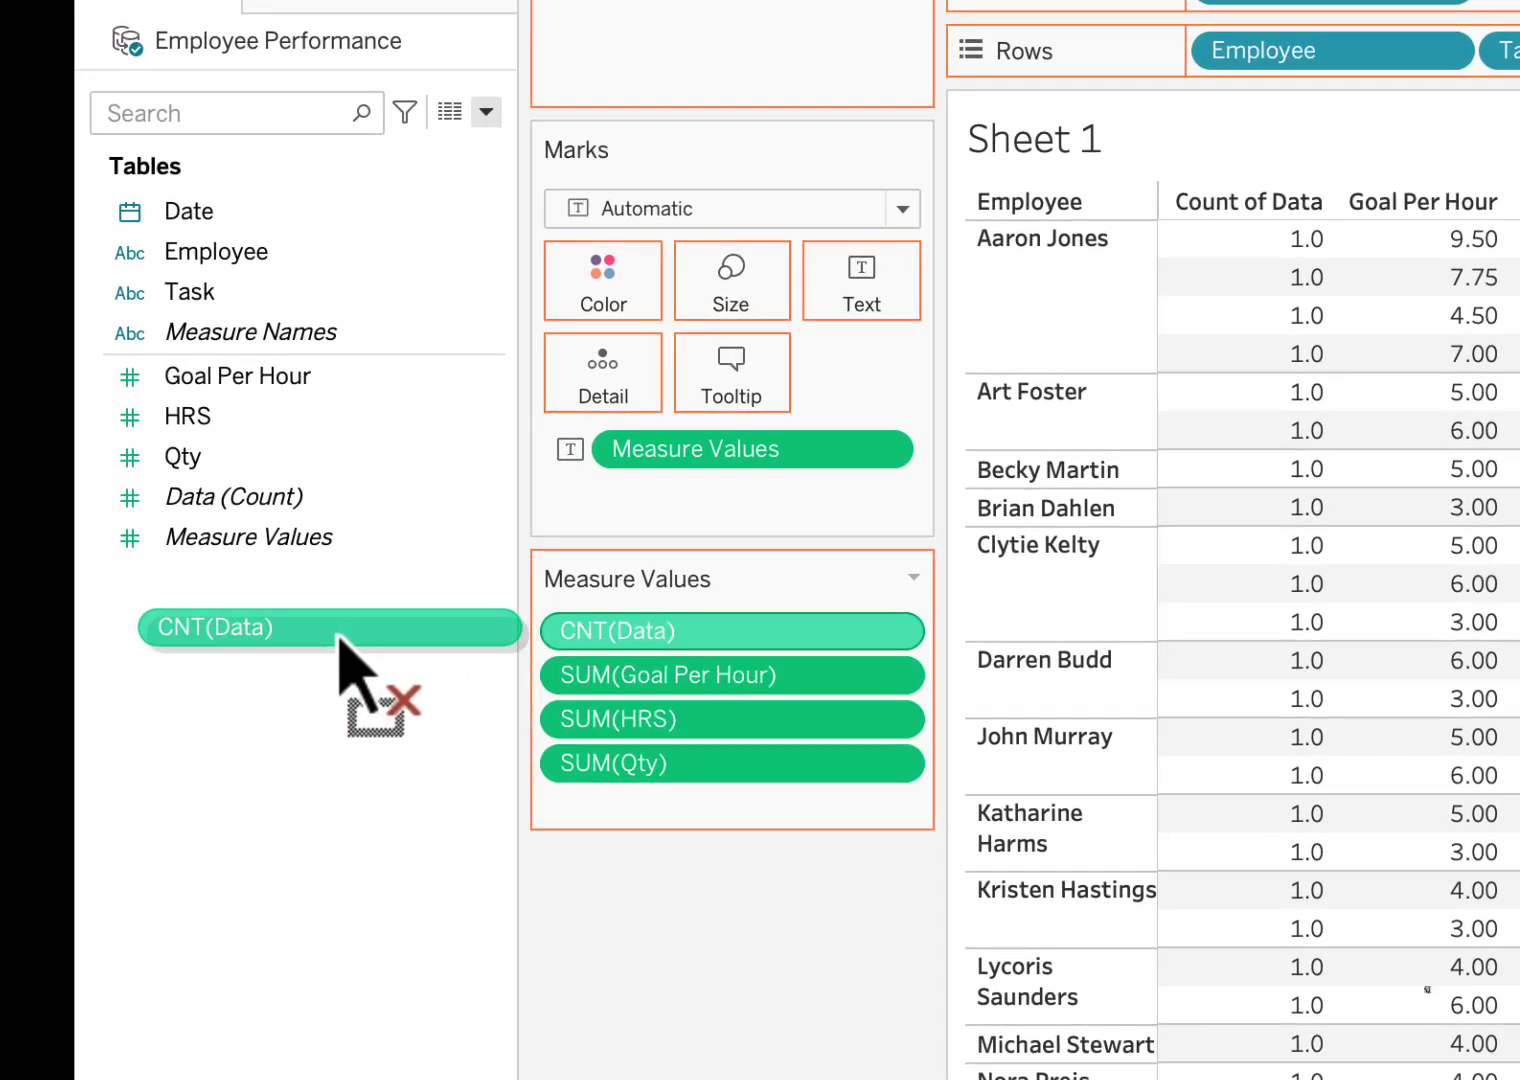
{"action": "left_click_drag", "start_coordinate": [338, 636], "coordinate": [338, 636]}
{"action": "left_click_drag", "start_coordinate": [784, 628], "coordinate": [280, 728]}
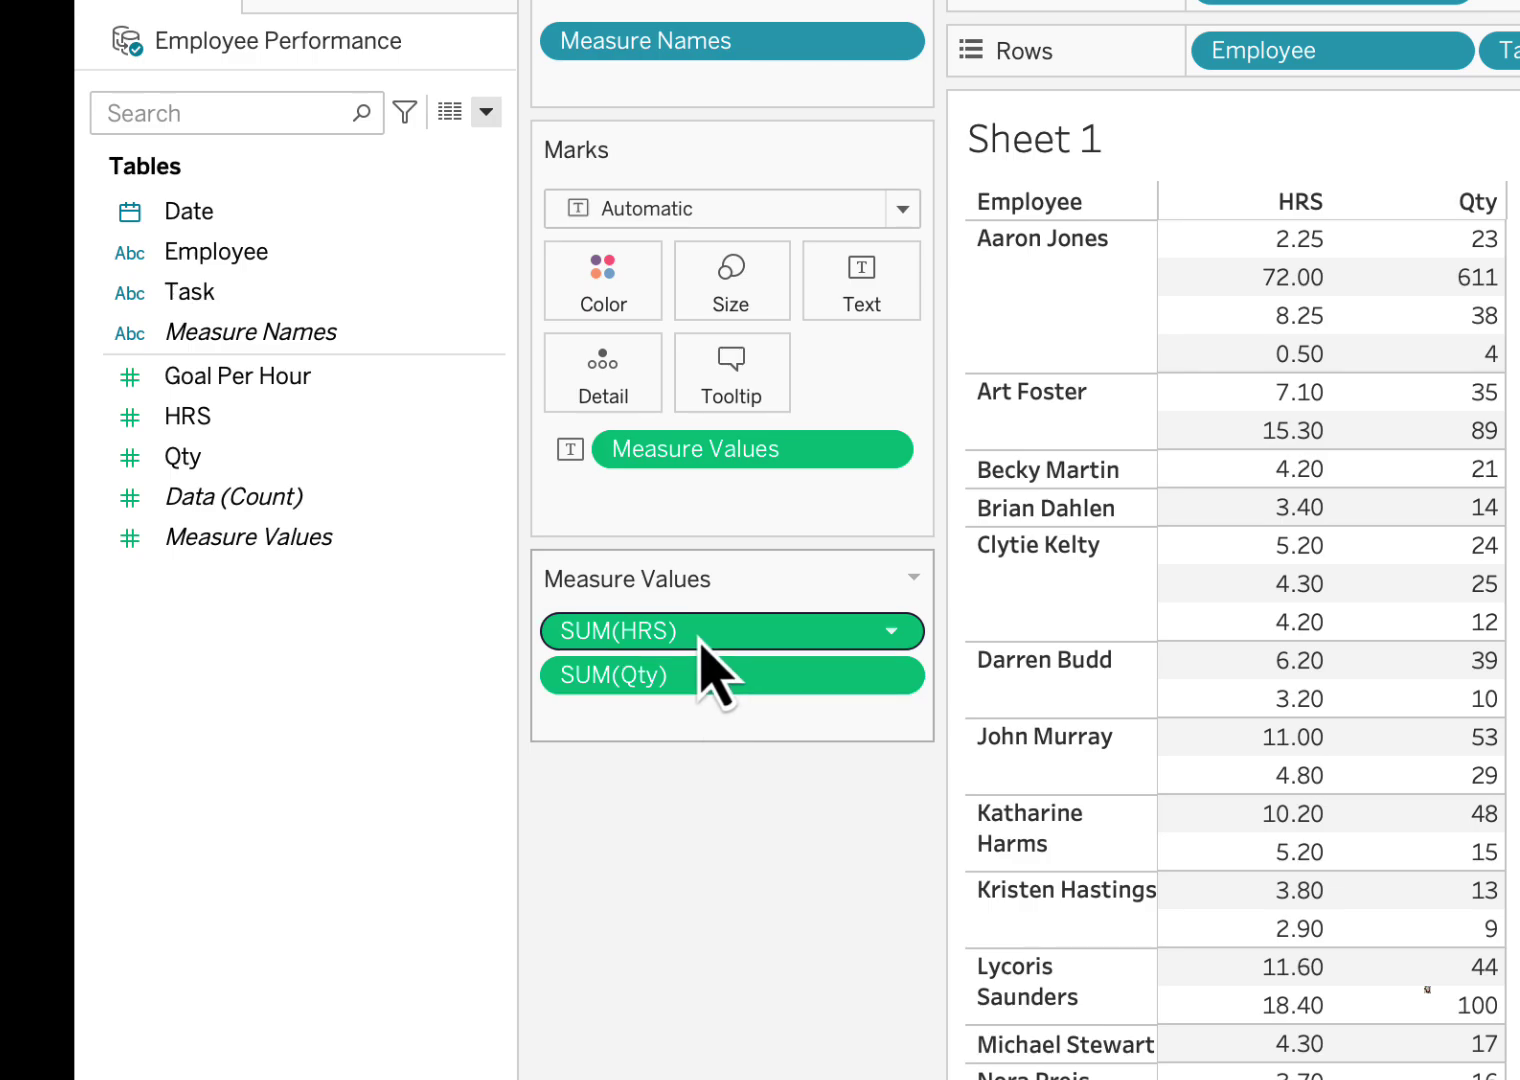
{"action": "left_click_drag", "start_coordinate": [700, 645], "coordinate": [710, 750]}
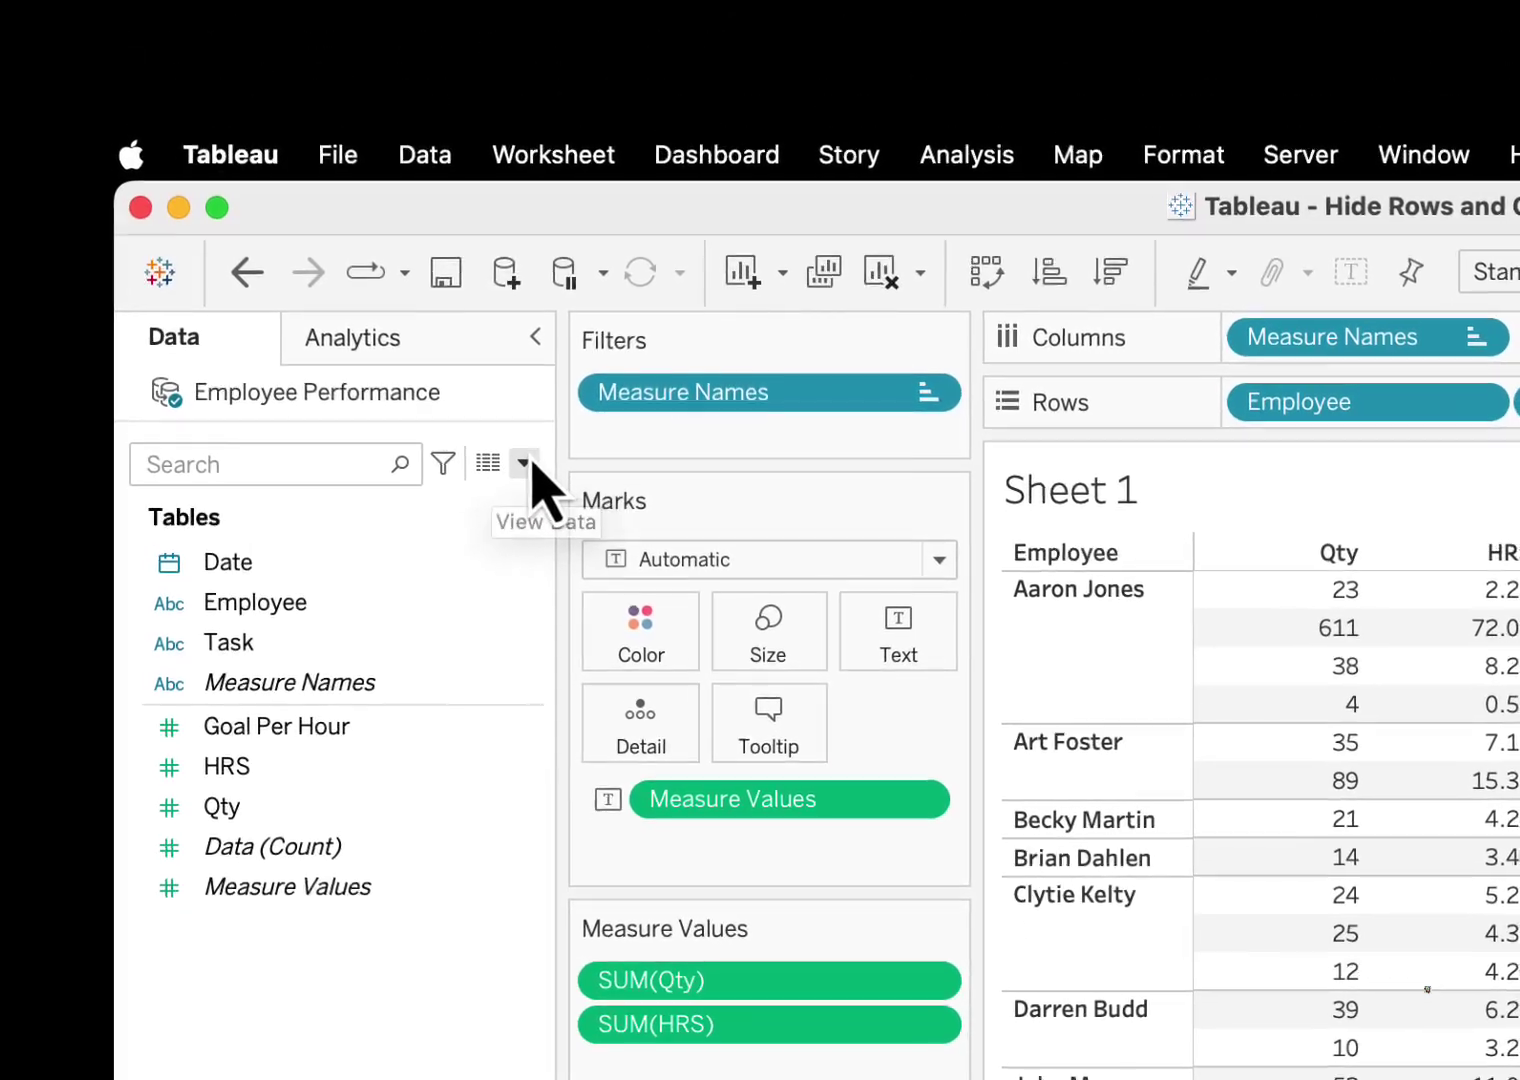
- Start a new calculated field and consult the Productivity Per Hour formula on page 3 of the PDF guide in Acrobat
{"action": "left_click", "coordinate": [508, 333]}
{"action": "left_click", "coordinate": [300, 292]}
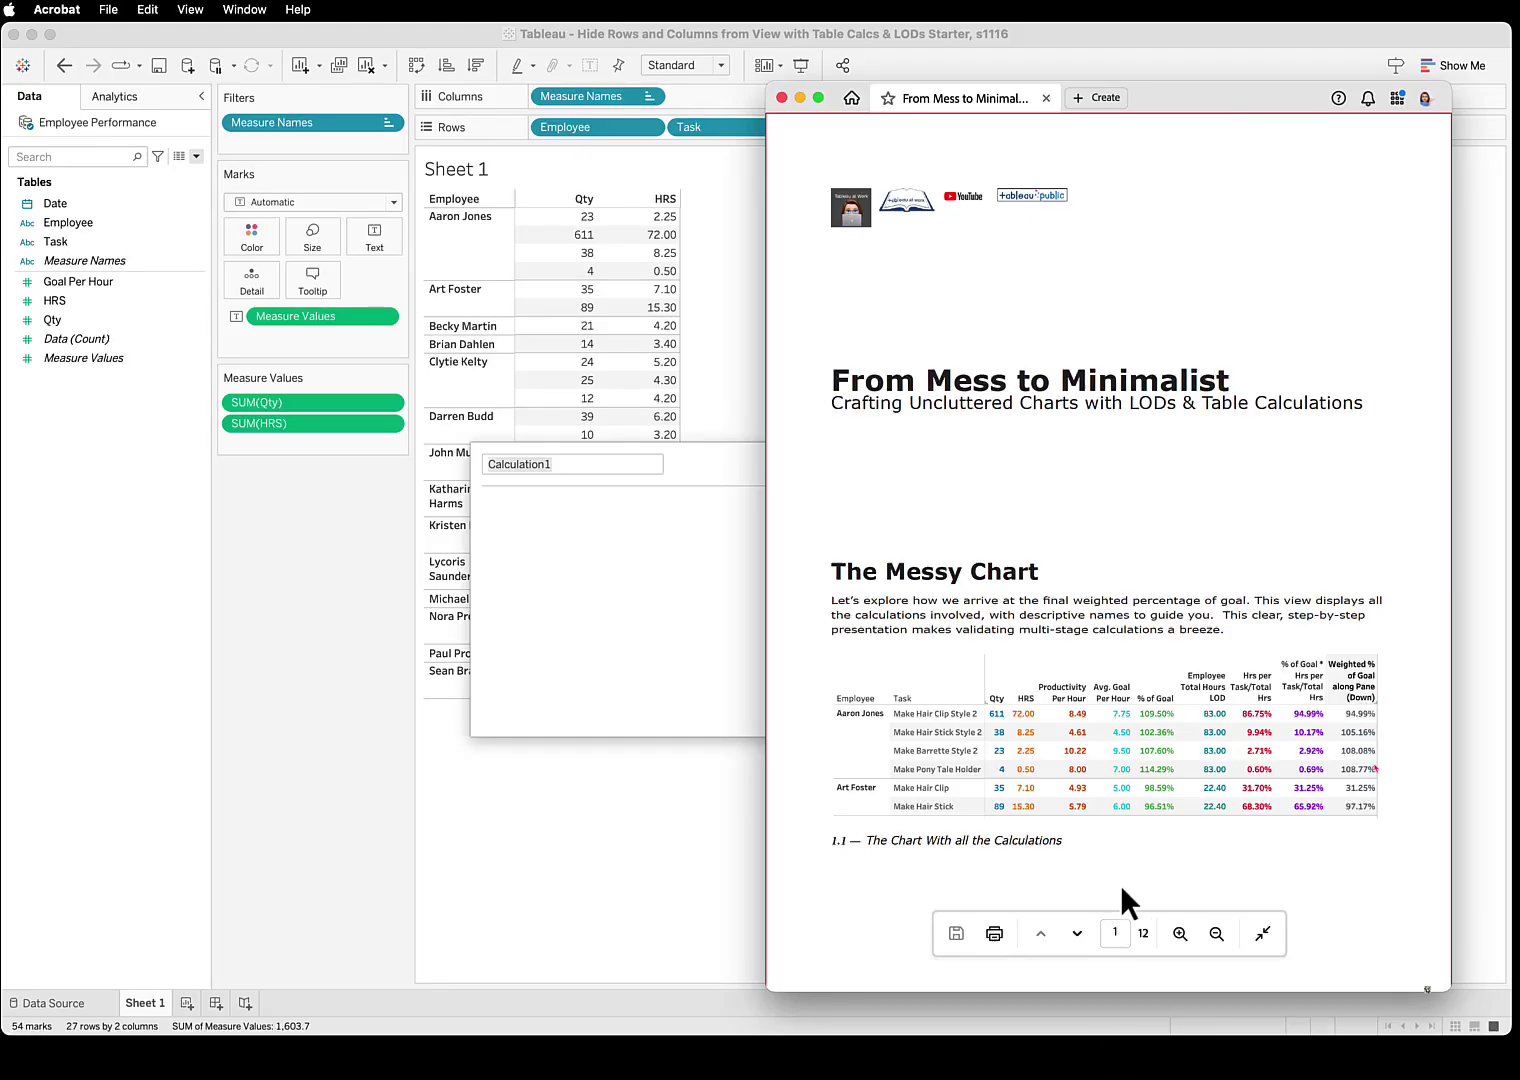
{"action": "left_click", "coordinate": [1078, 932]}
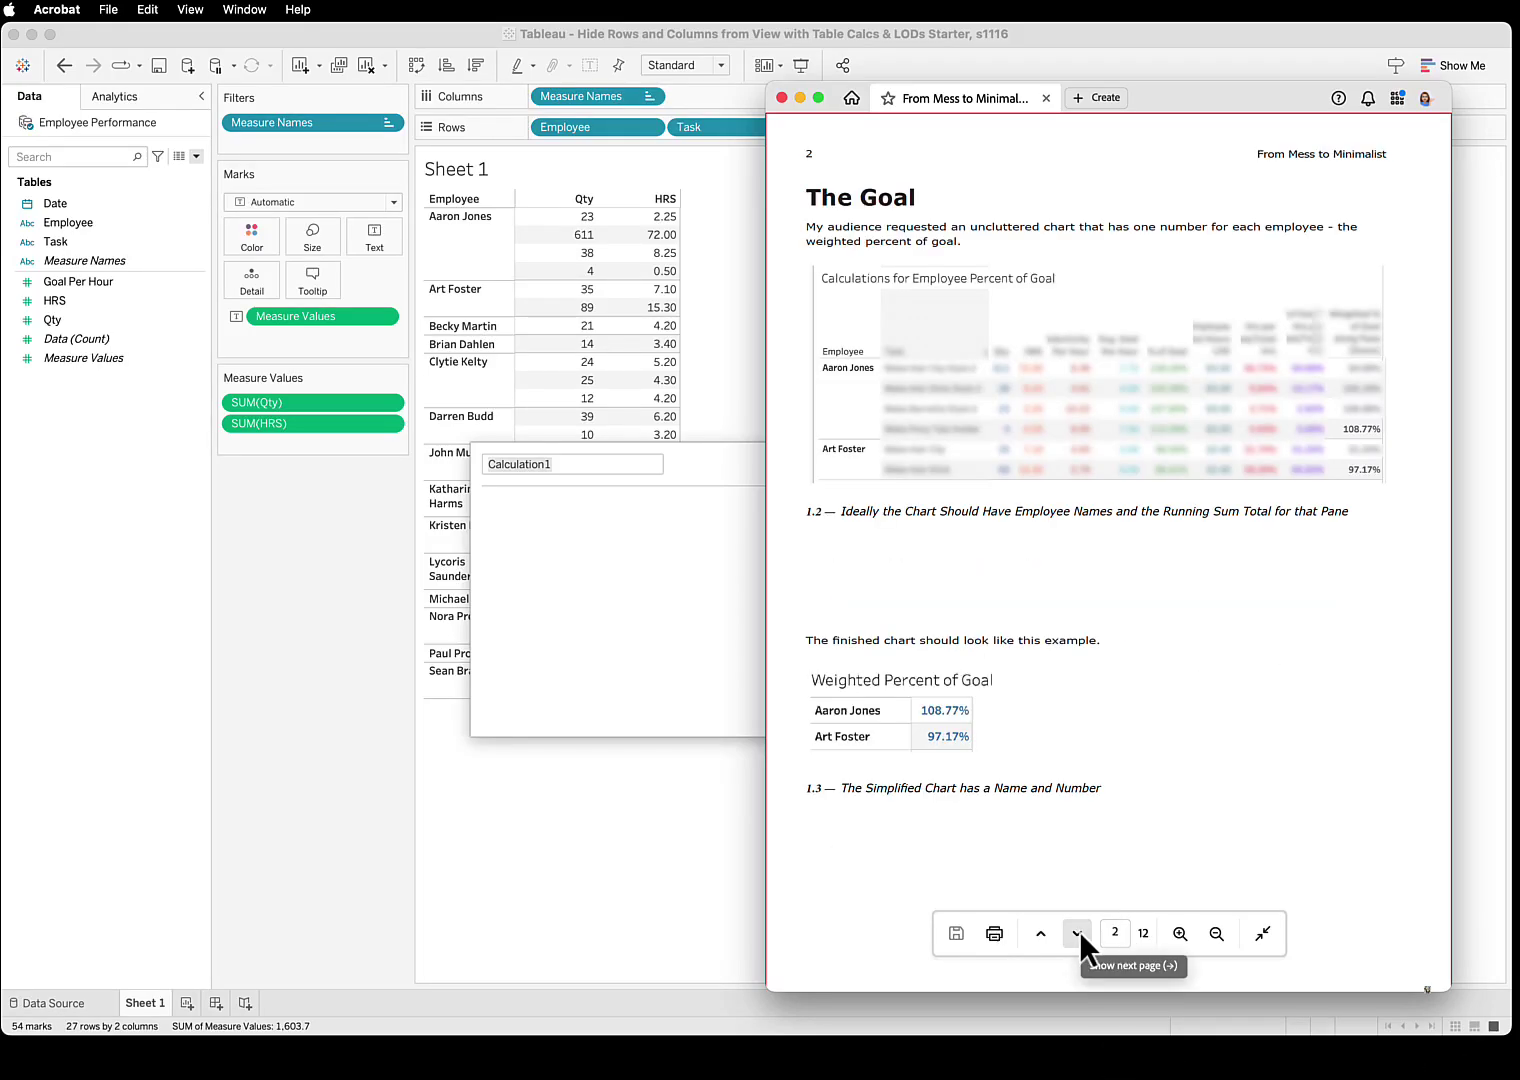
{"action": "left_click", "coordinate": [1076, 932]}
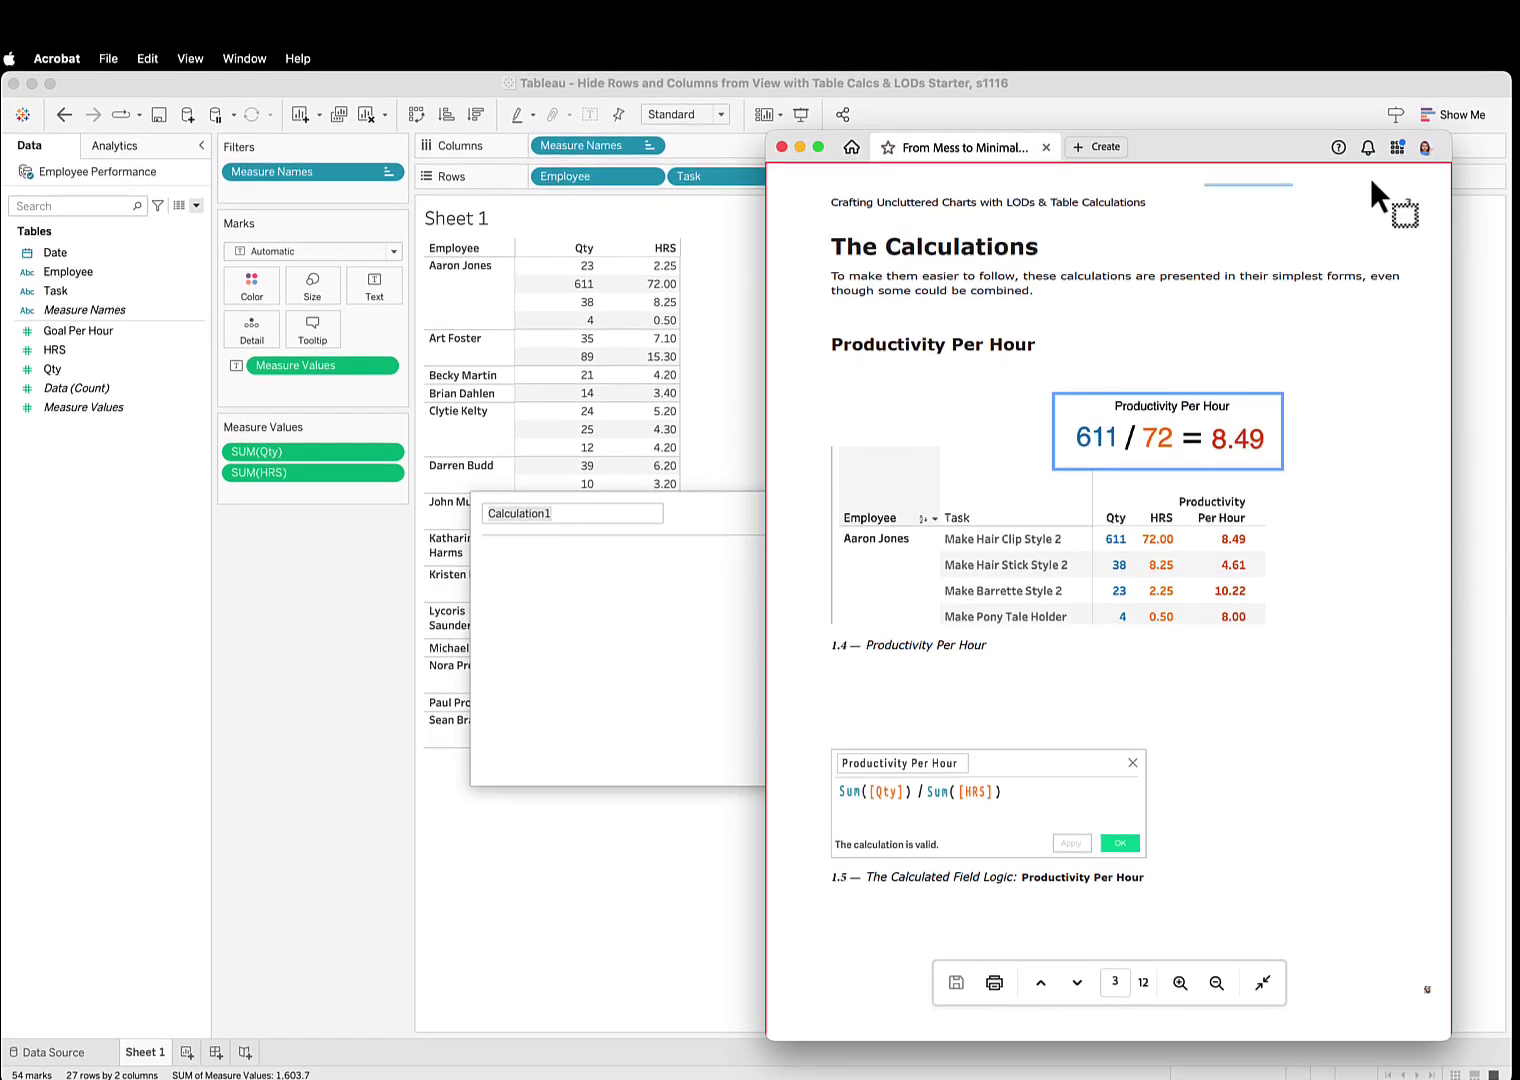
{"action": "double_click", "coordinate": [1191, 149]}
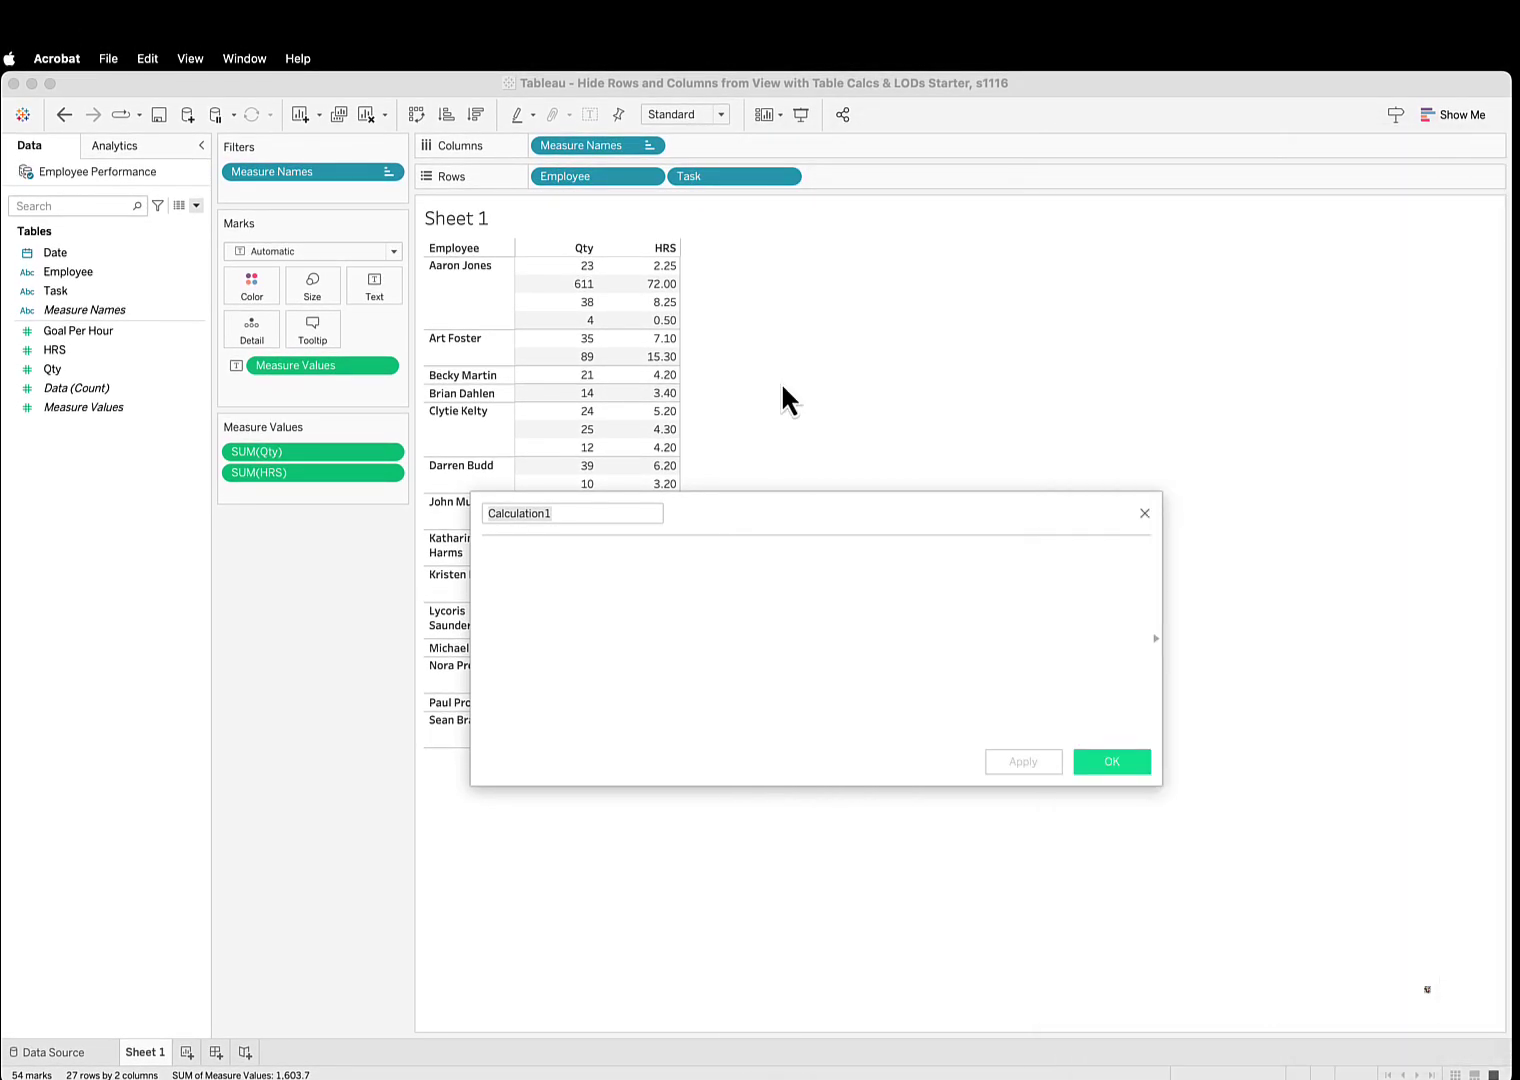
- Name the new calculated field Productivity per Hour
{"action": "left_click", "coordinate": [556, 513]}
{"action": "key", "text": "BackSpace"}
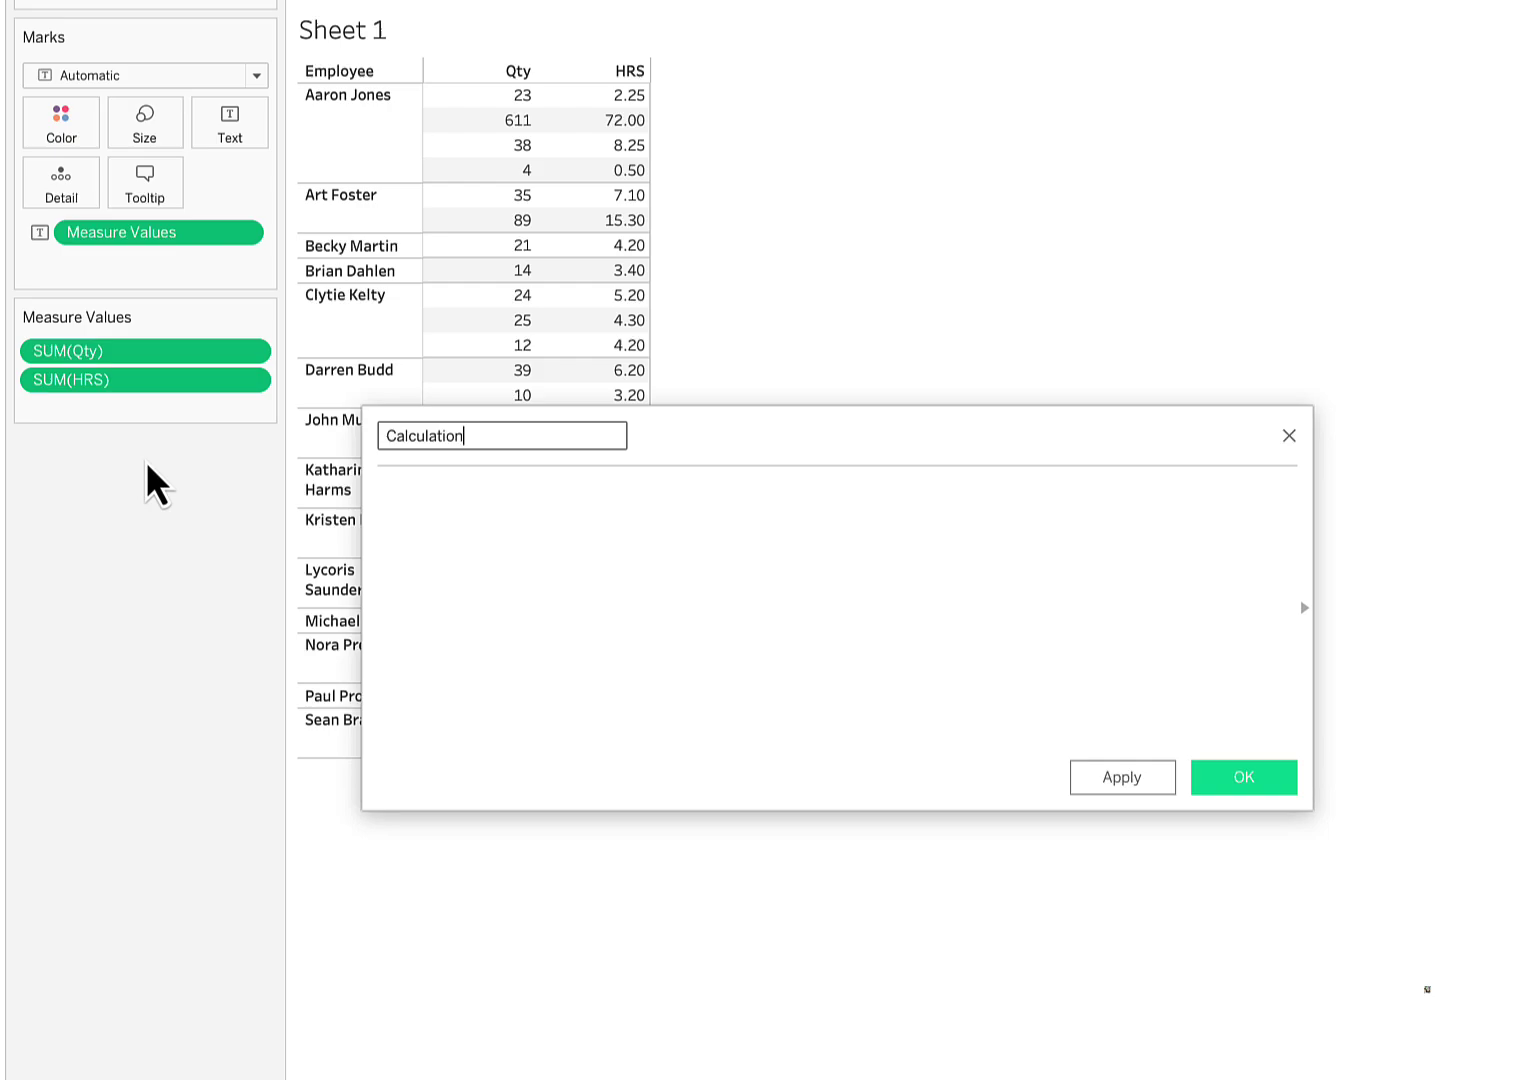
{"action": "key", "text": "BackSpace"}
{"action": "key", "text": "BackSpace"}
{"action": "key", "text": "BackSpace"}
{"action": "key", "text": "BackSpace"}
{"action": "key", "text": "BackSpace"}
{"action": "key", "text": "BackSpace"}
{"action": "key", "text": "BackSpace"}
{"action": "key", "text": "BackSpace"}
{"action": "key", "text": "BackSpace"}
{"action": "key", "text": "BackSpace"}
{"action": "key", "text": "BackSpace"}
{"action": "type", "text": "Productivity per Hour"}
{"action": "key", "text": "Tab"}
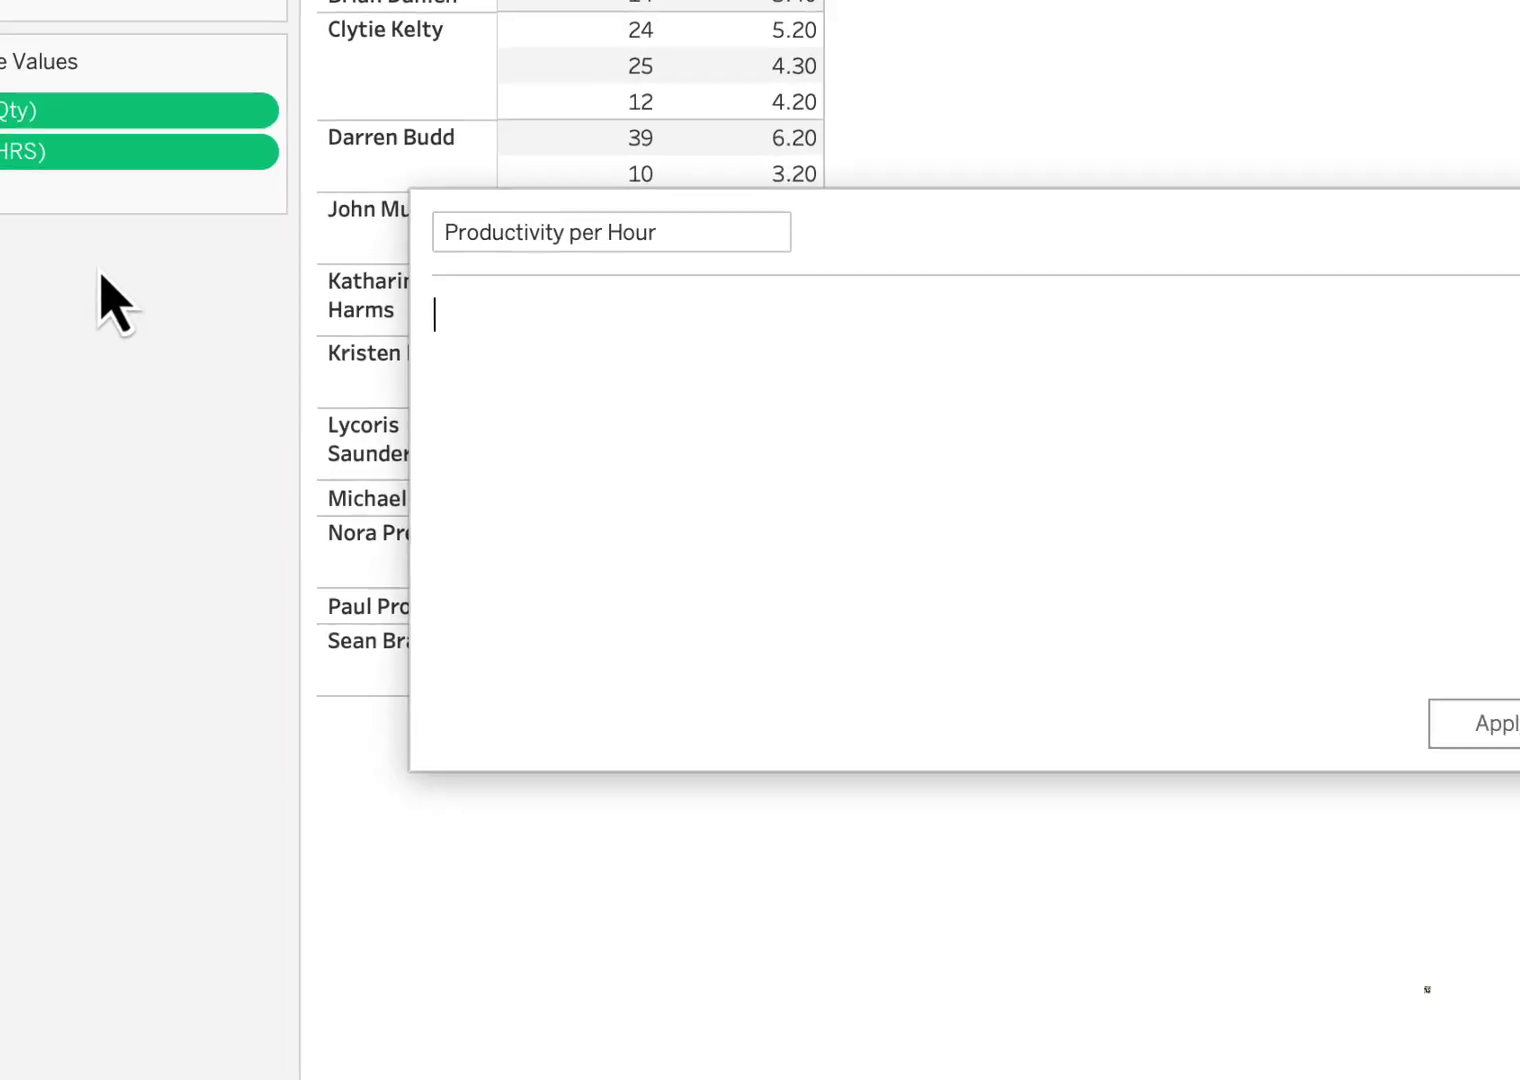
- Enter the formula Sum([Qty]) / Sum([HRS]) for Productivity per Hour and save the calculated field
{"action": "type", "text": "Sum([Qt"}
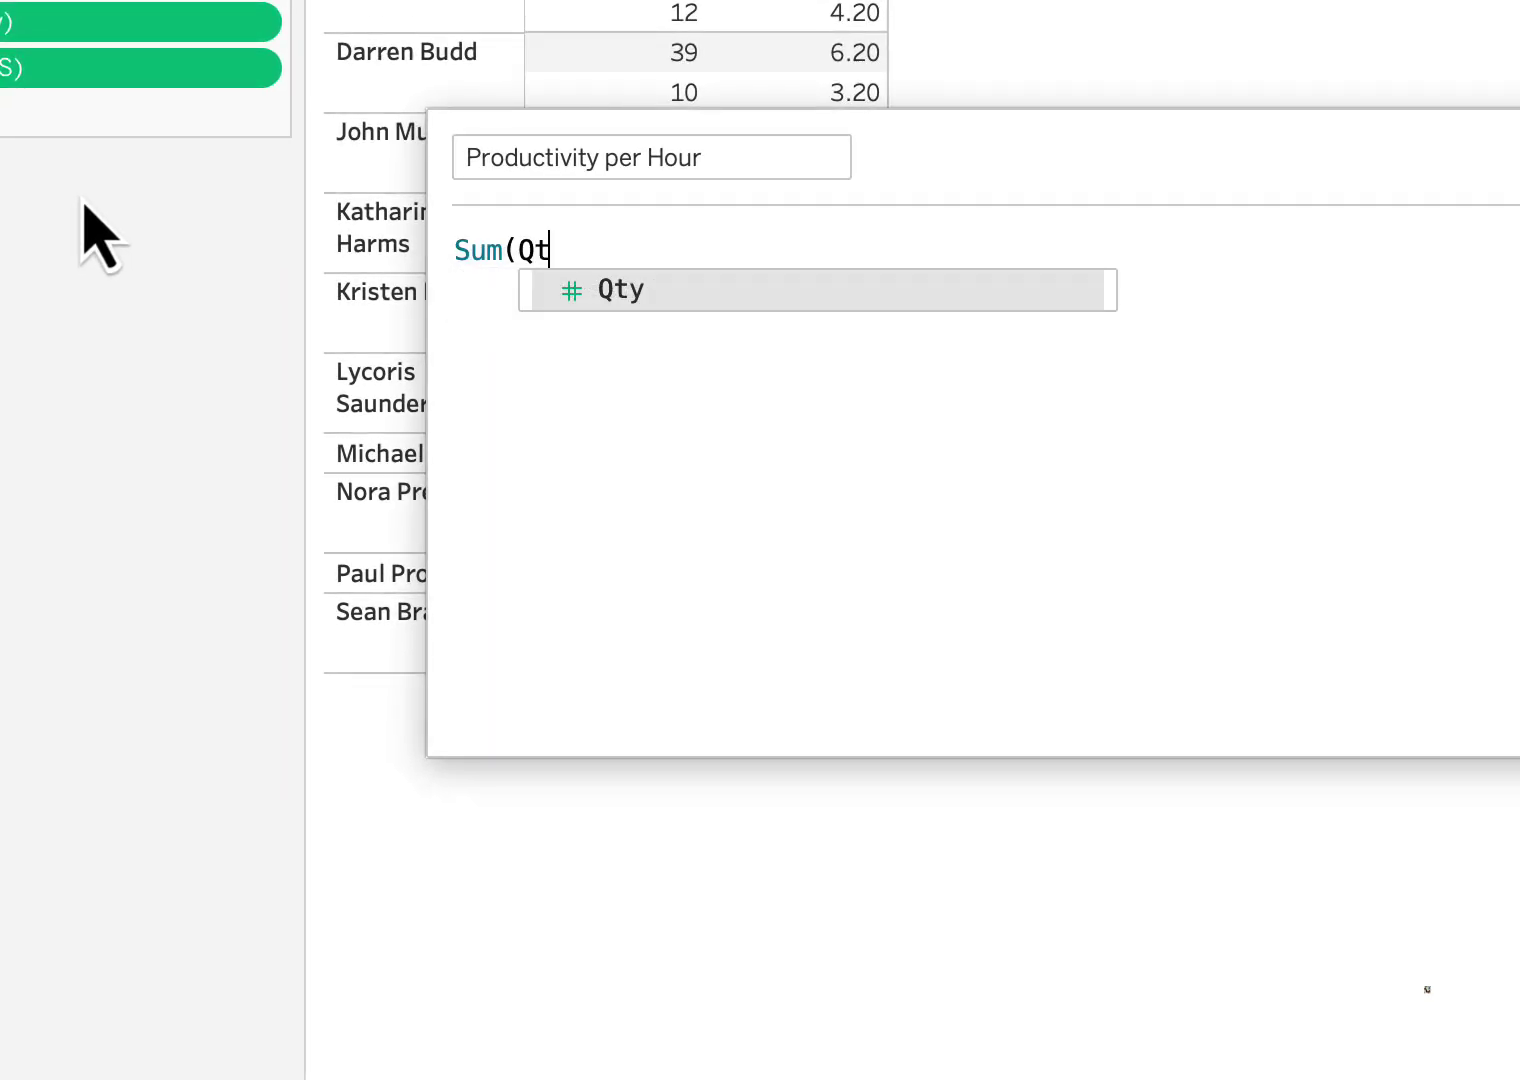
{"action": "type", "text": "y"}
{"action": "key", "text": "Return"}
{"action": "type", "text": ") /"}
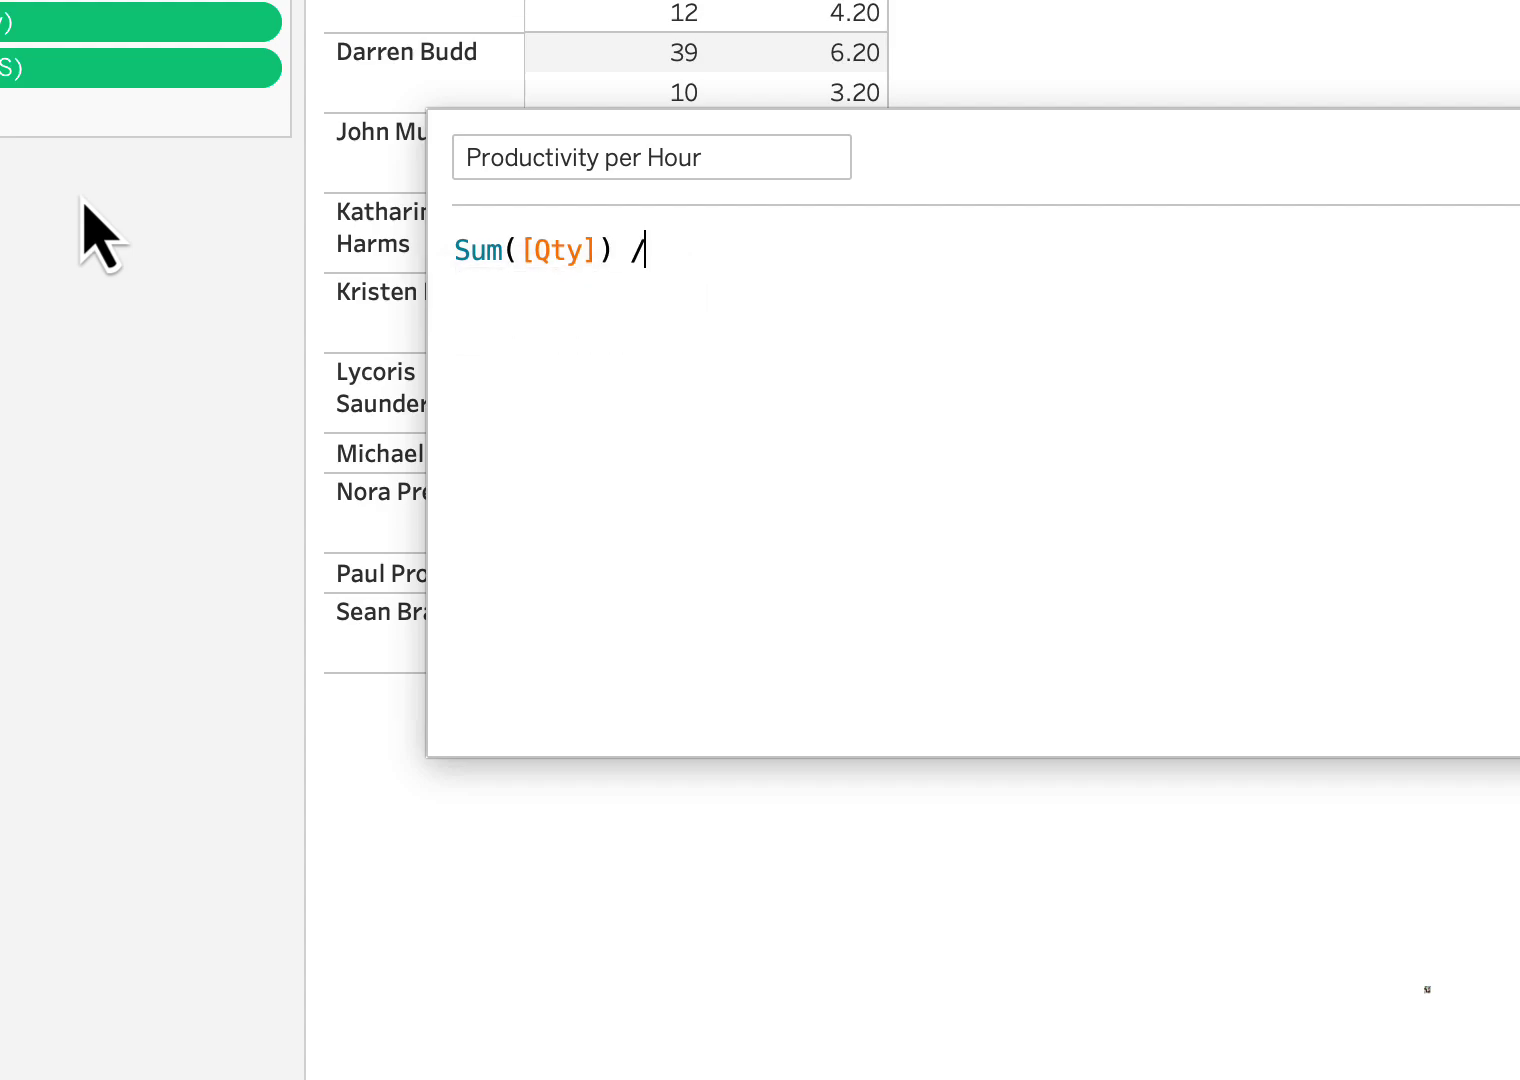
{"action": "type", "text": " Sum"}
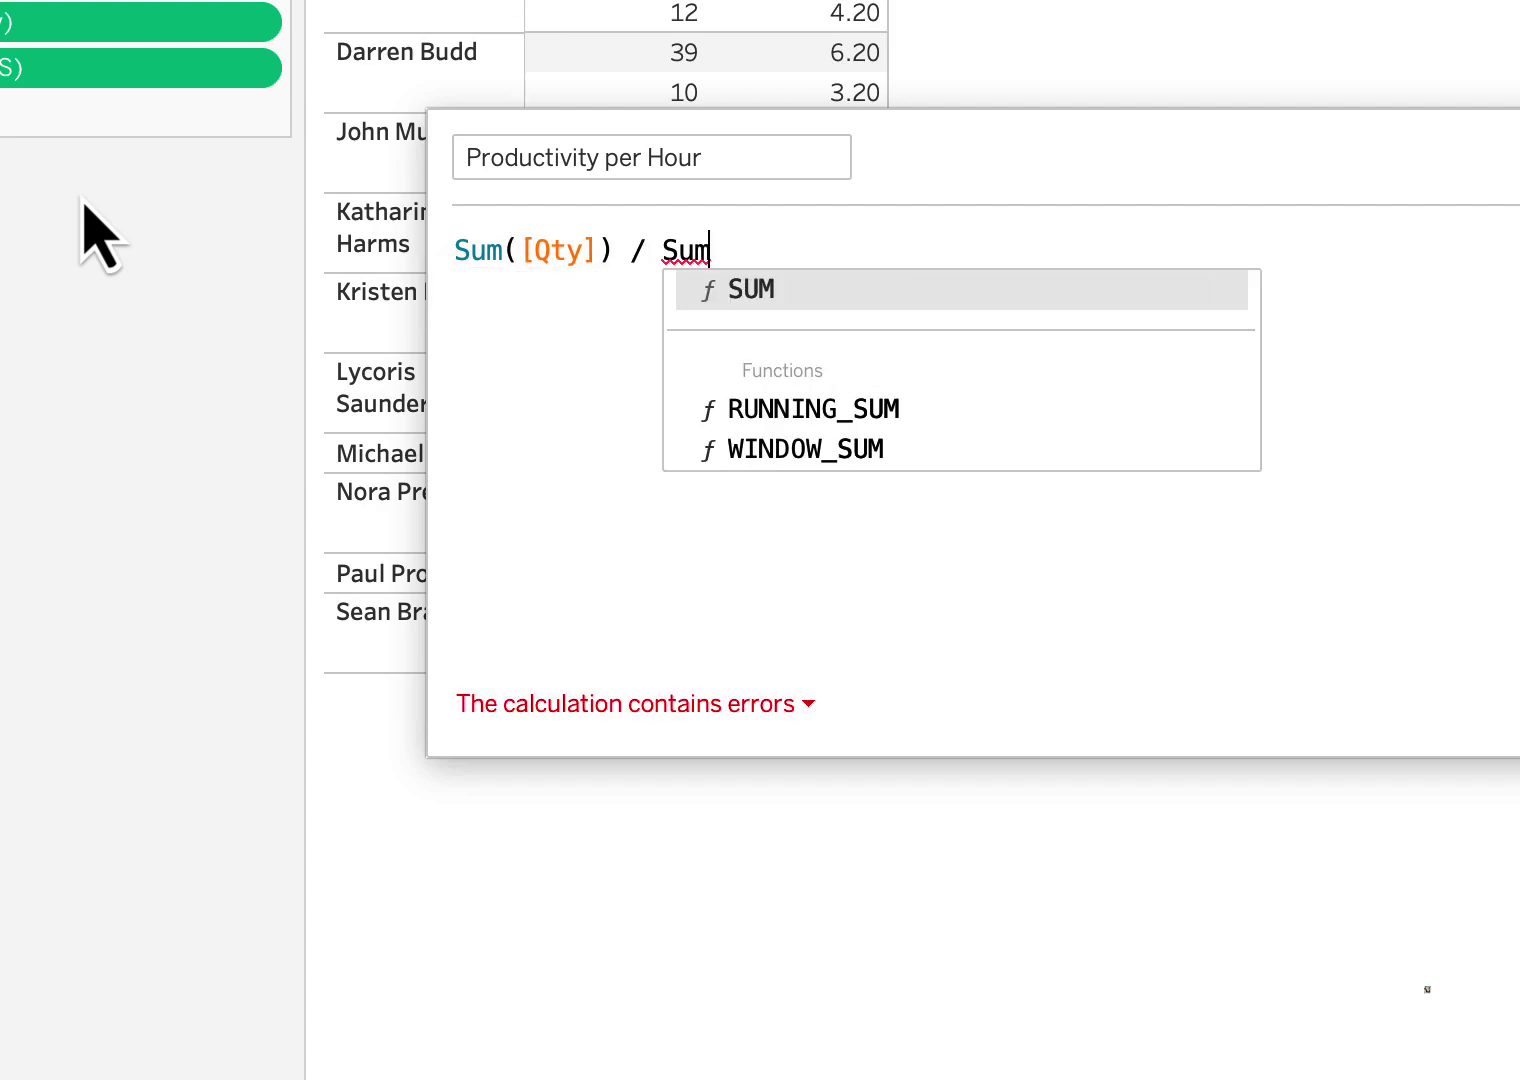
{"action": "type", "text": "(Hrs"}
{"action": "key", "text": "Return"}
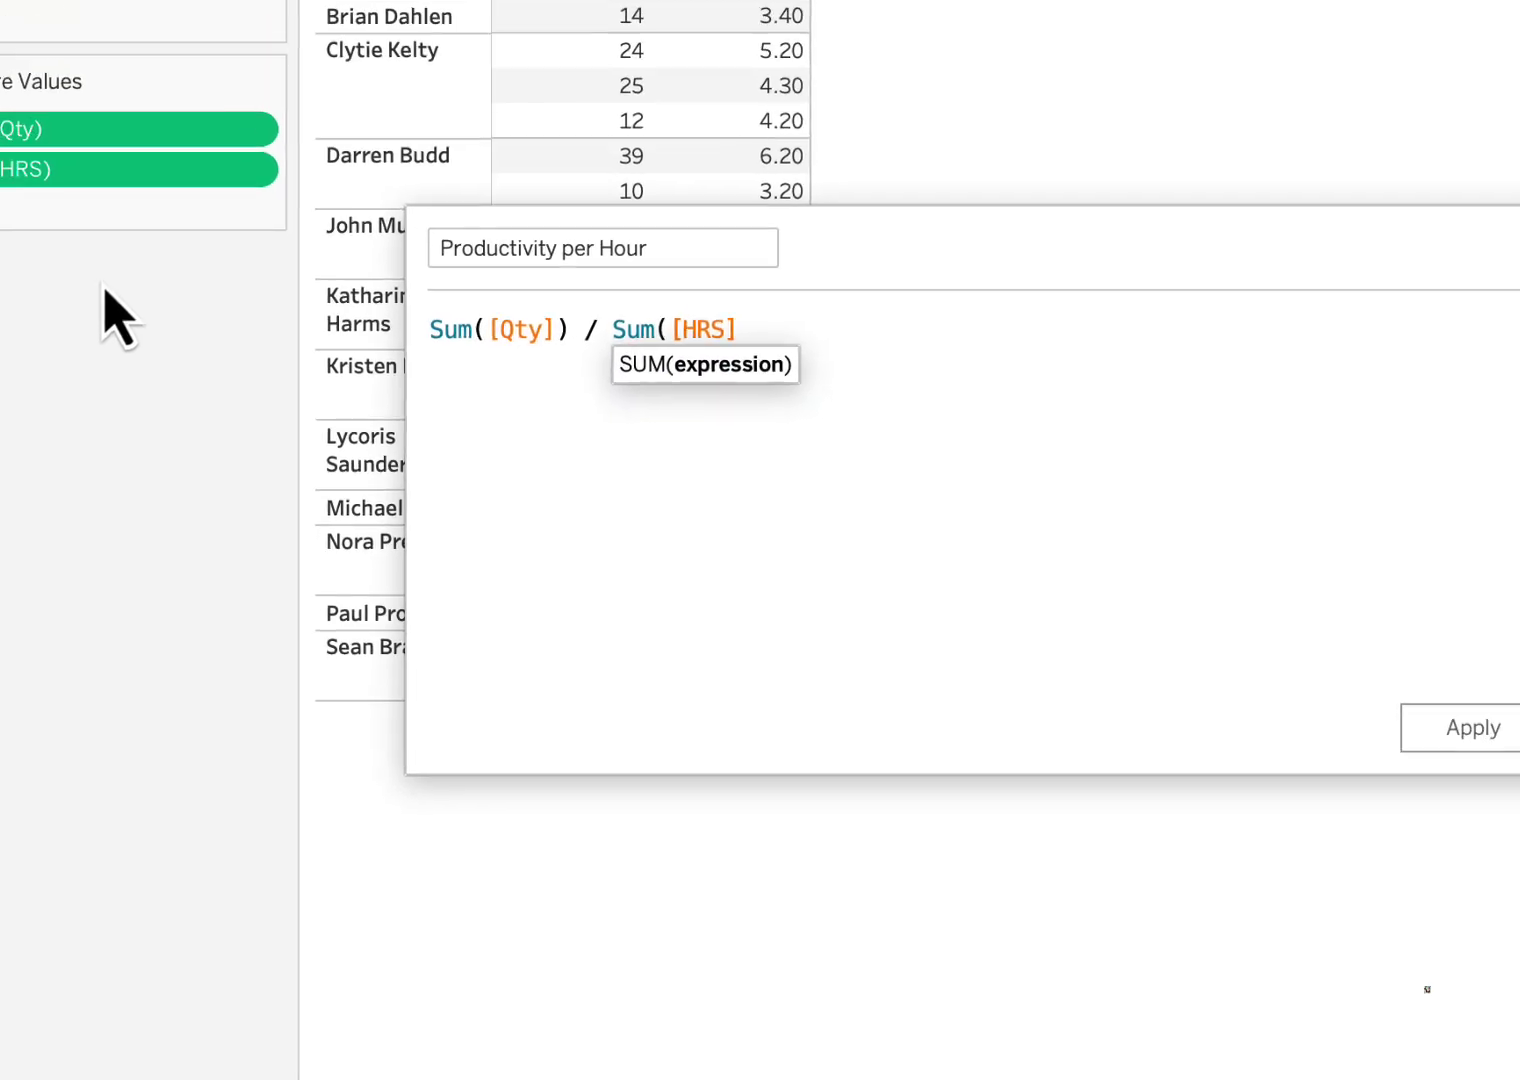
{"action": "type", "text": ")"}
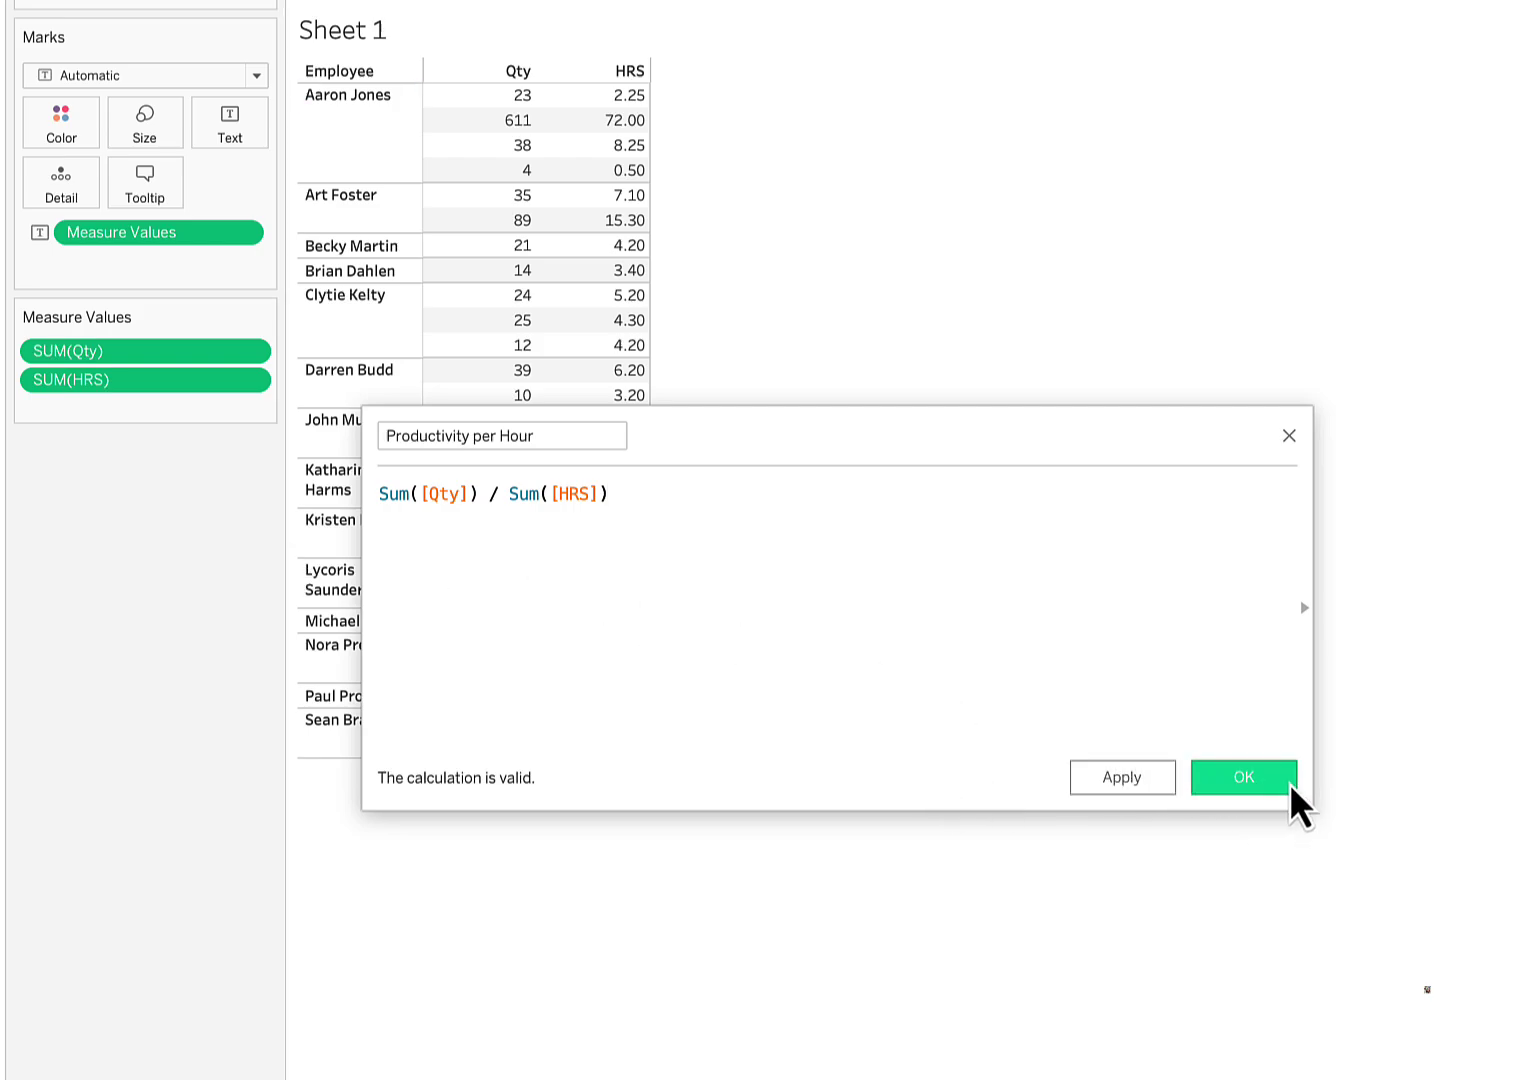
{"action": "left_click", "coordinate": [1255, 782]}
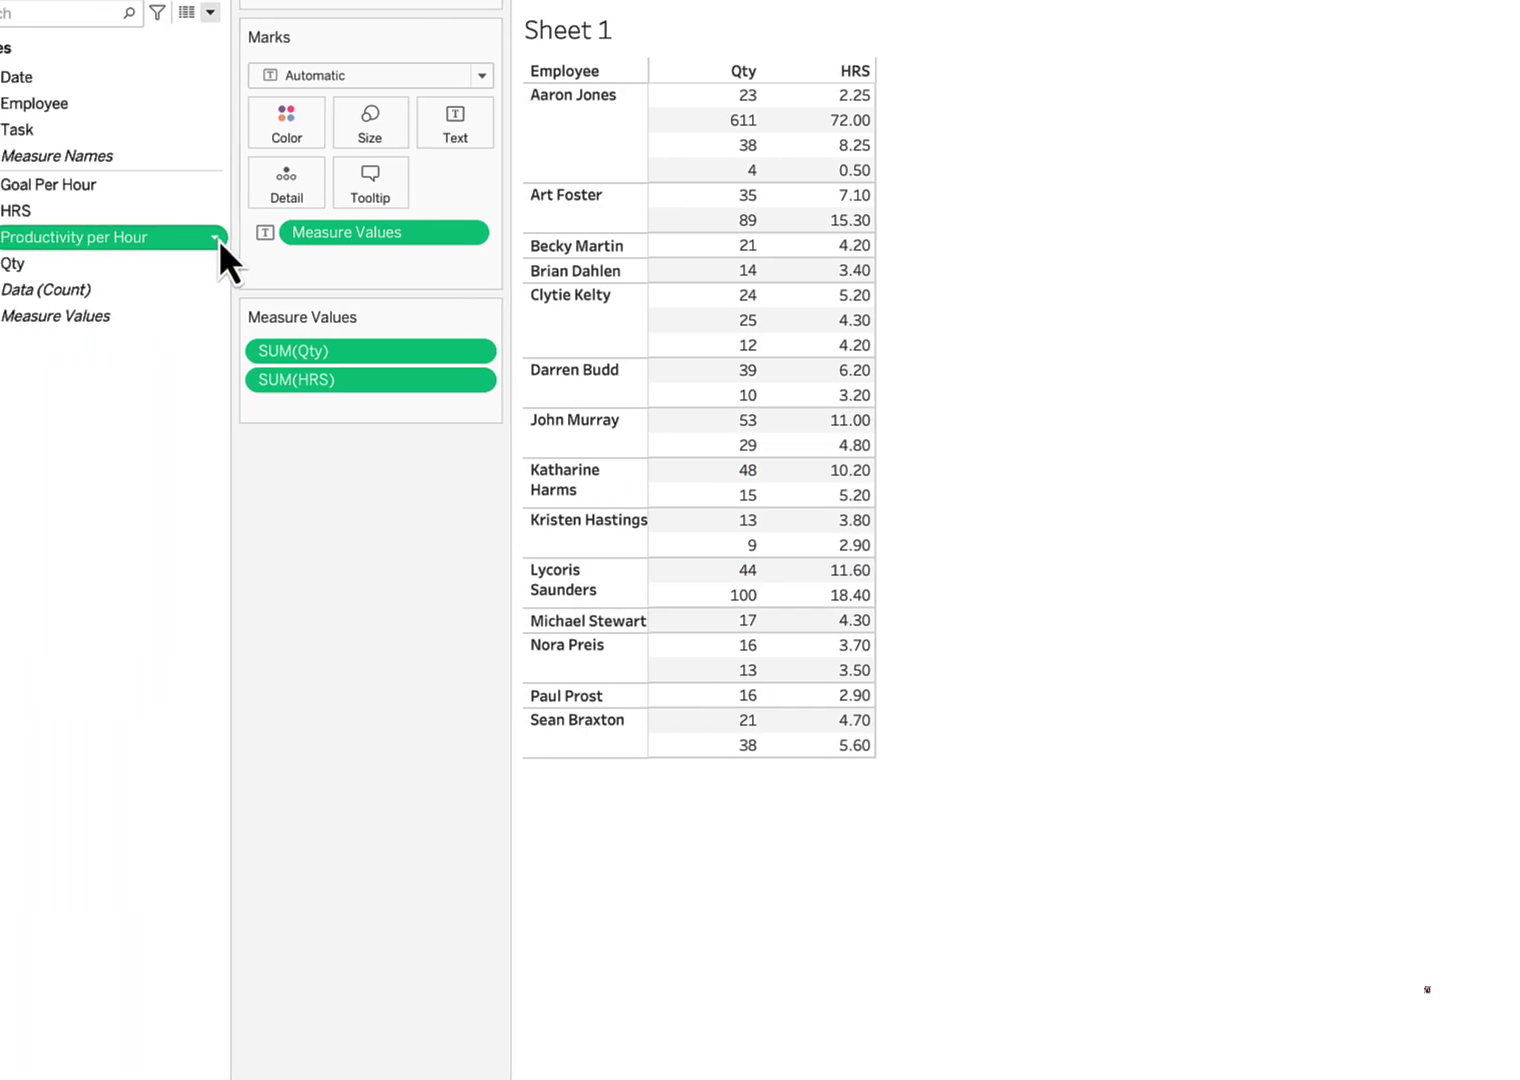
- Set the default number format of Productivity per Hour to Number (Custom) with 2 decimals and add it to Measure Values below HRS
{"action": "left_click", "coordinate": [216, 238]}
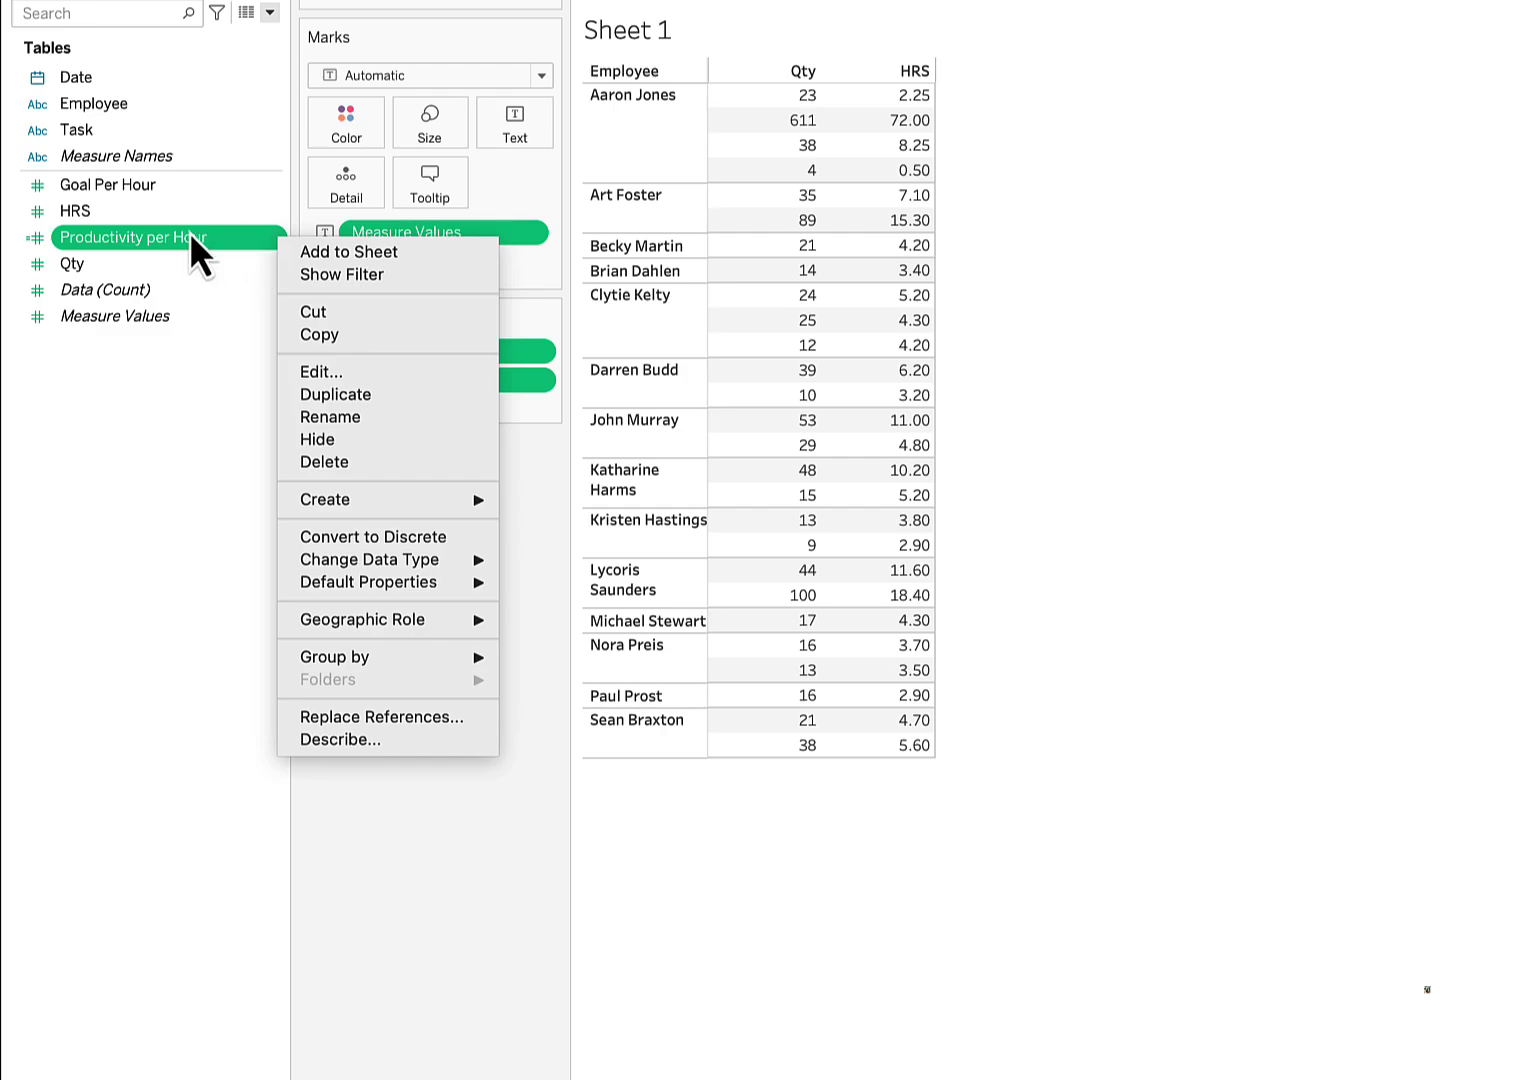
{"action": "mouse_move", "coordinate": [355, 588]}
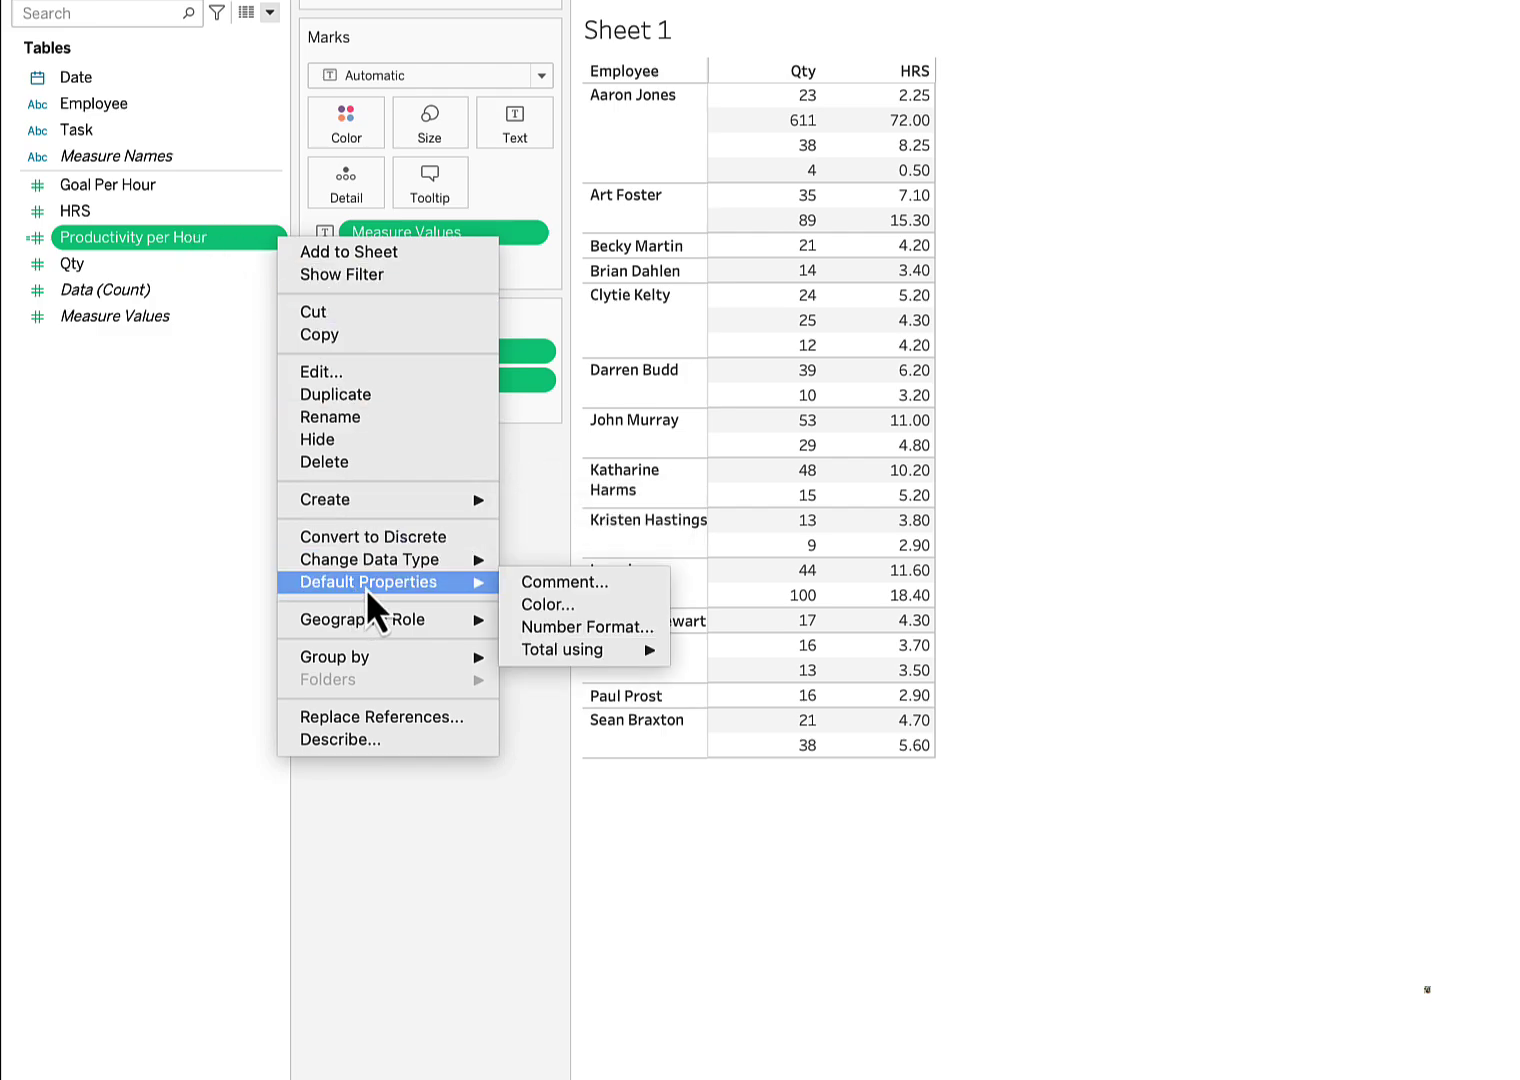
{"action": "left_click", "coordinate": [584, 629]}
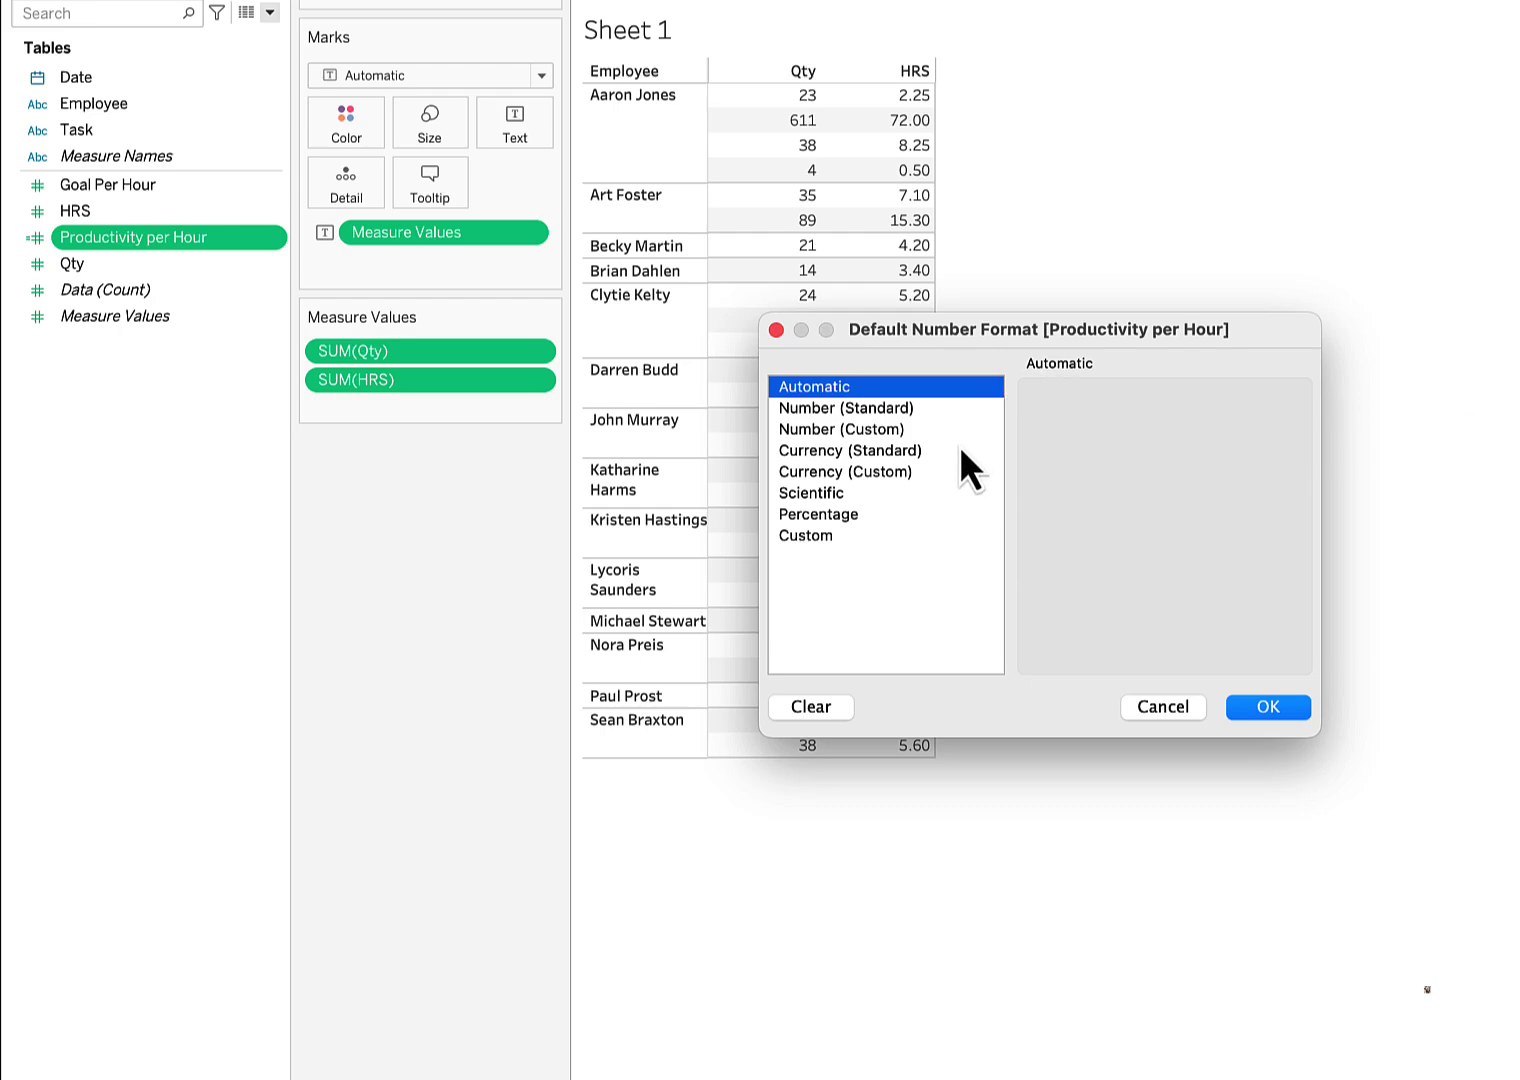
{"action": "left_click", "coordinate": [860, 435]}
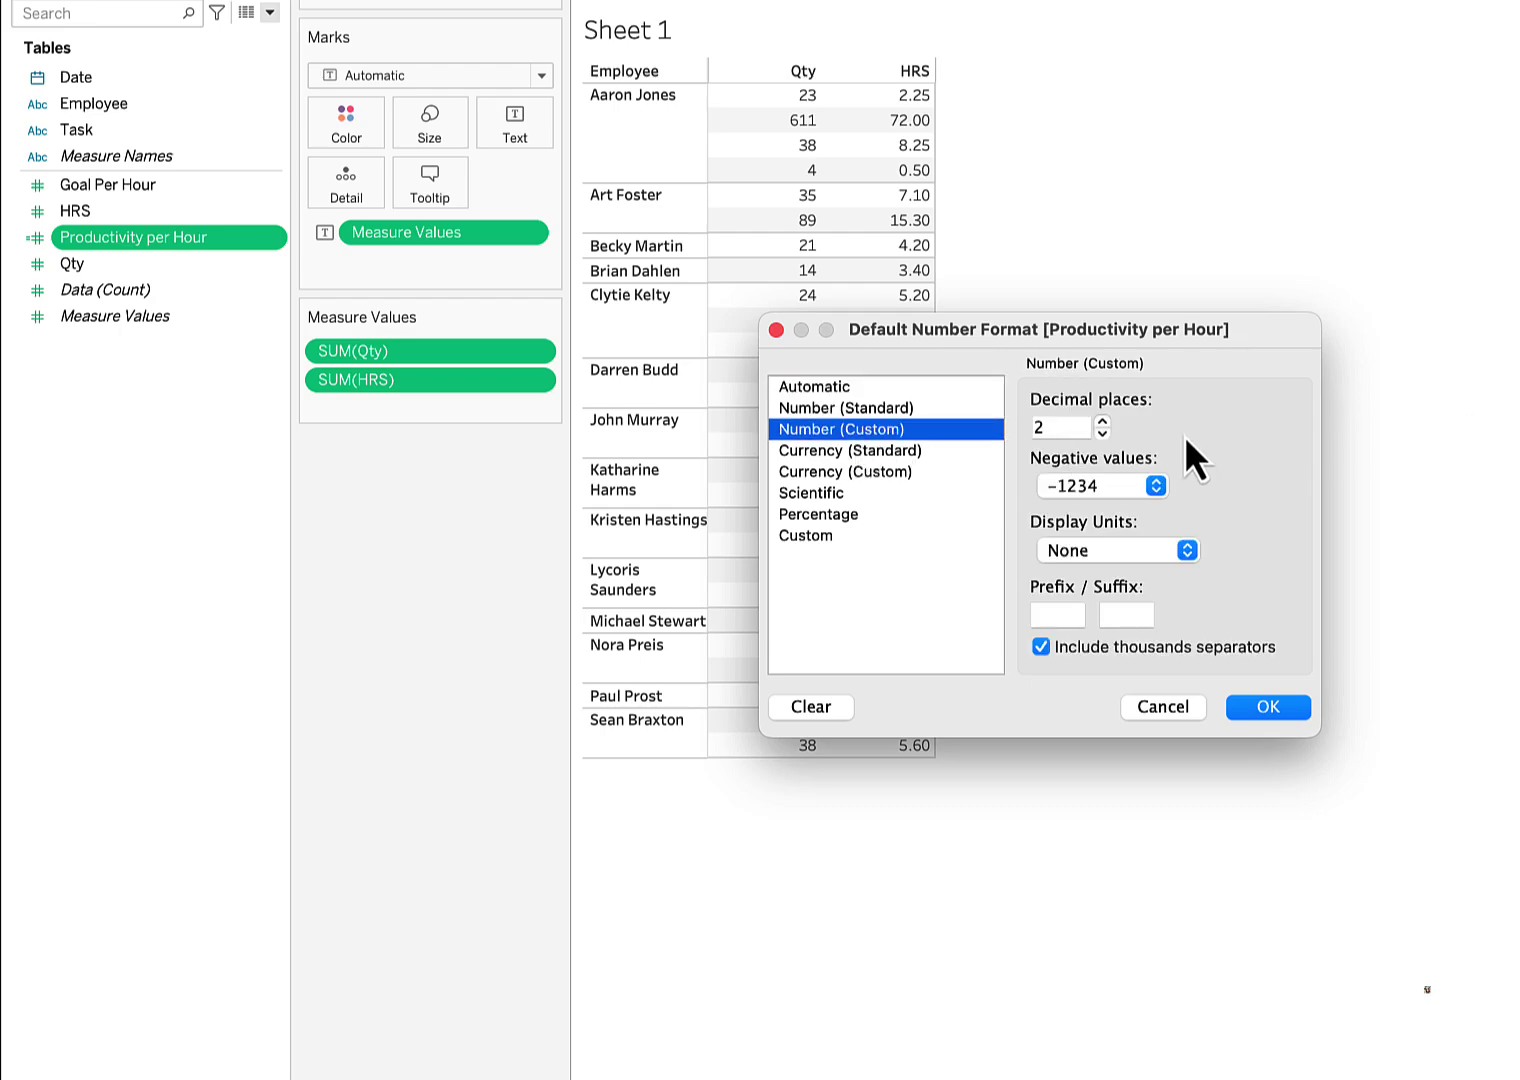
{"action": "left_click", "coordinate": [1268, 707]}
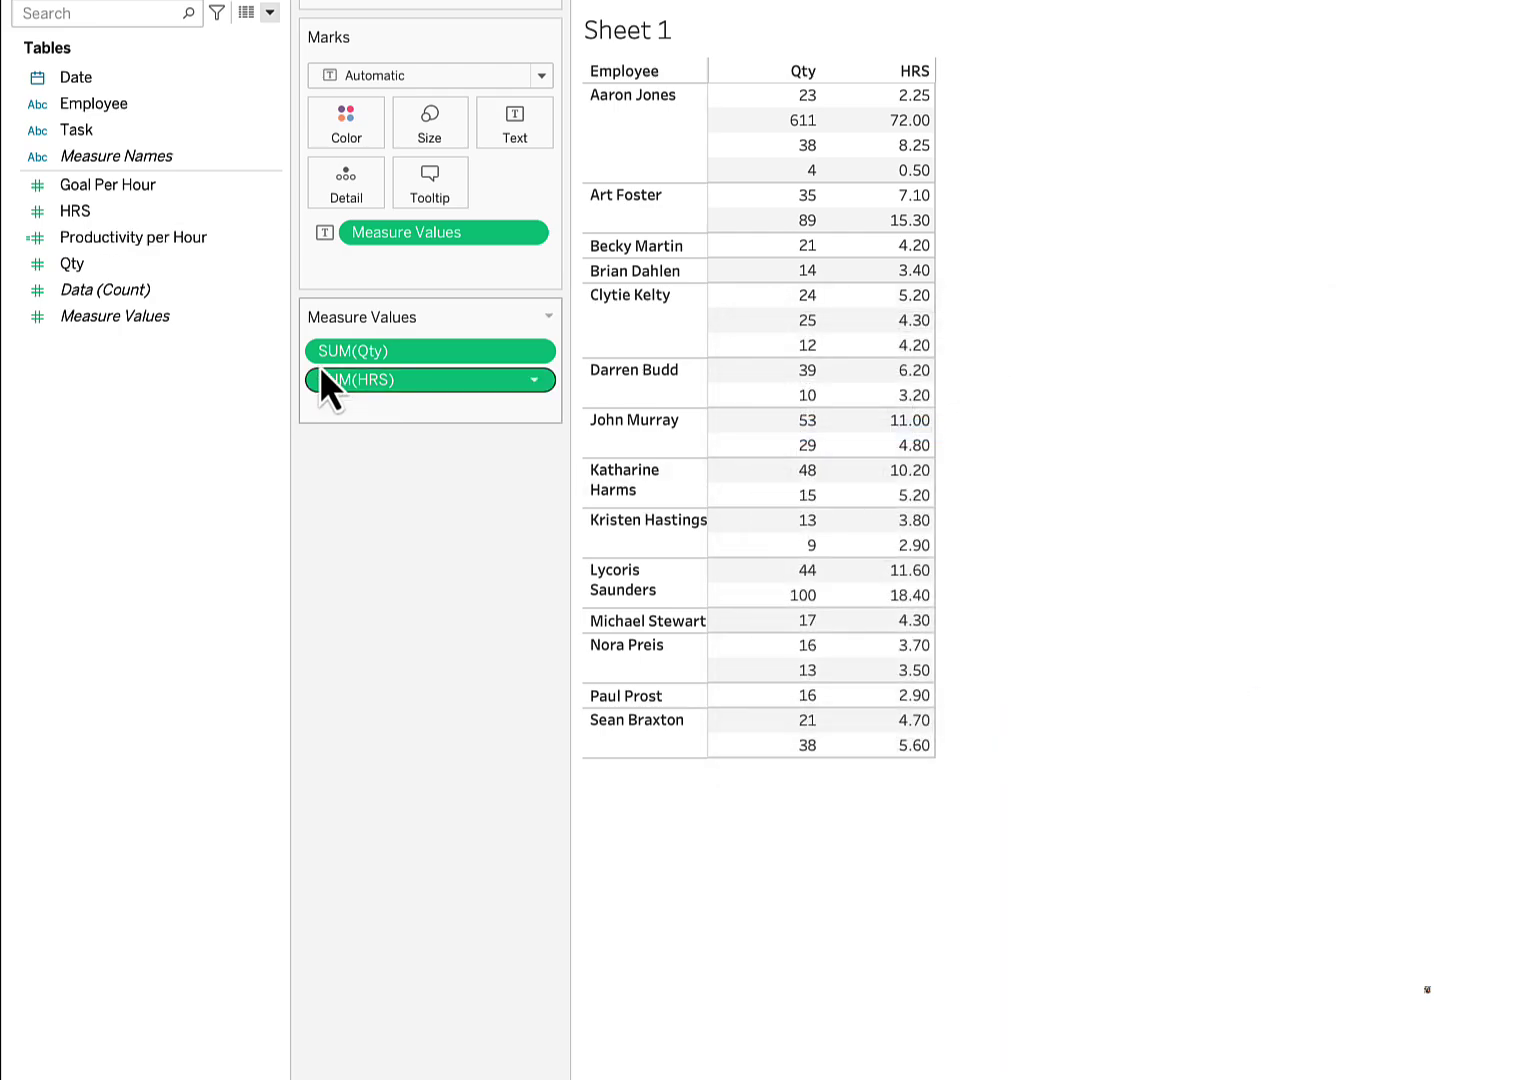
{"action": "left_click_drag", "start_coordinate": [178, 238], "coordinate": [411, 406]}
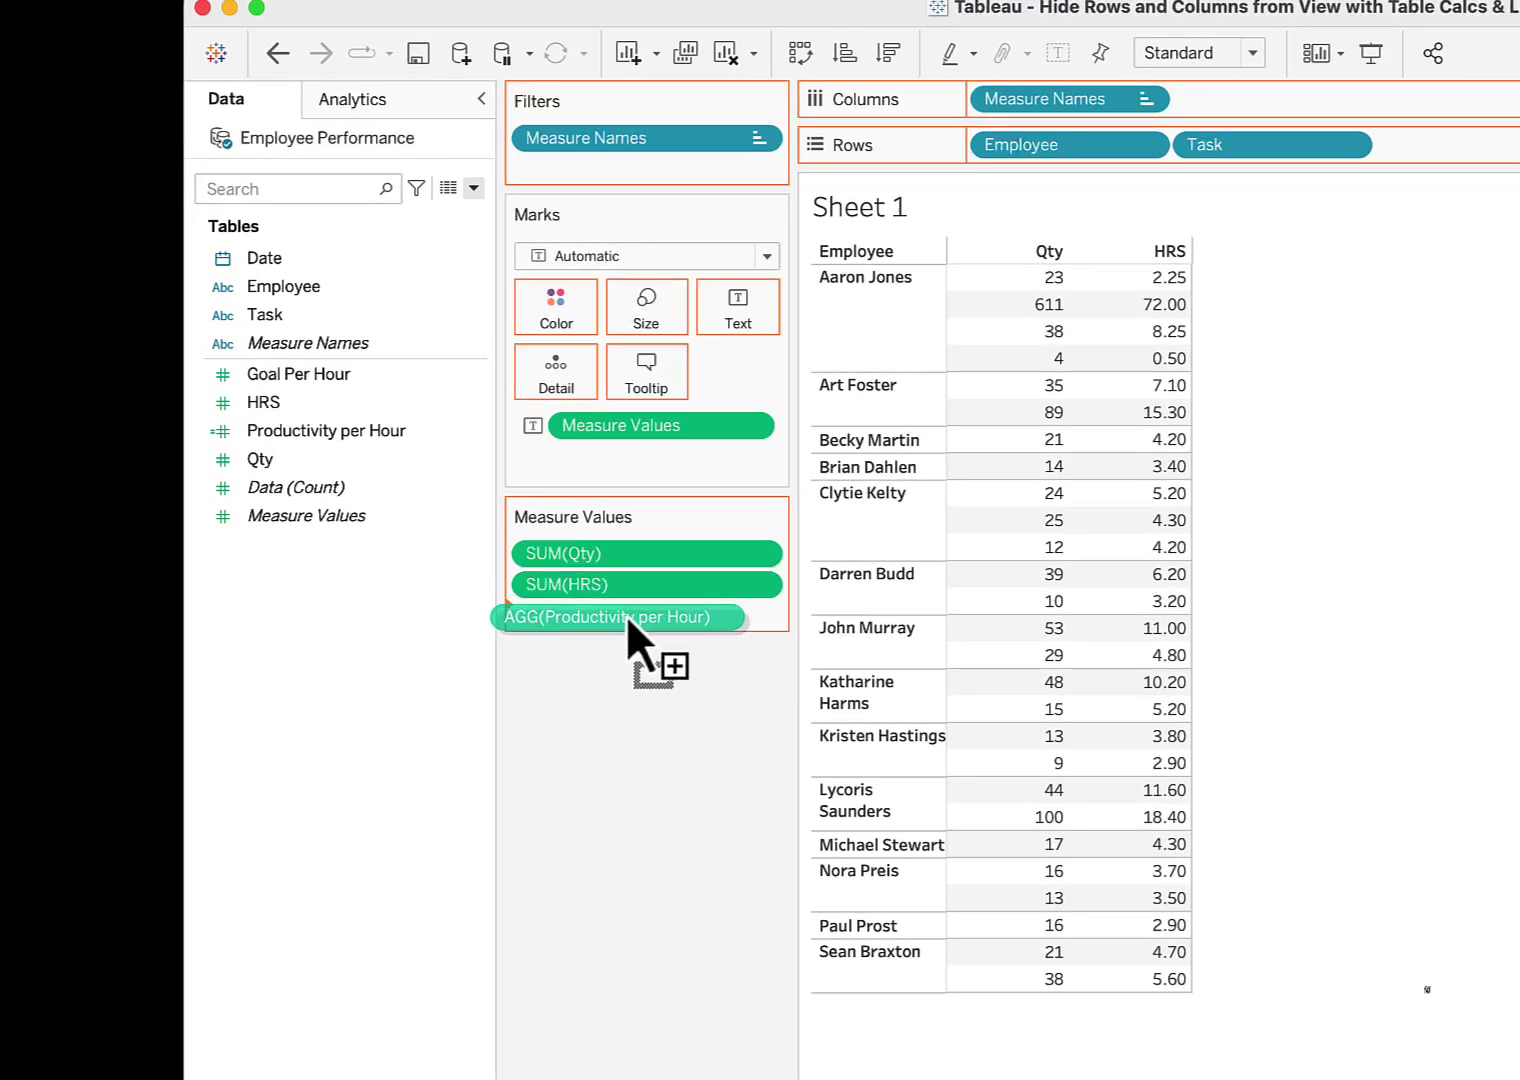
{"action": "left_click_drag", "start_coordinate": [626, 614], "coordinate": [628, 616]}
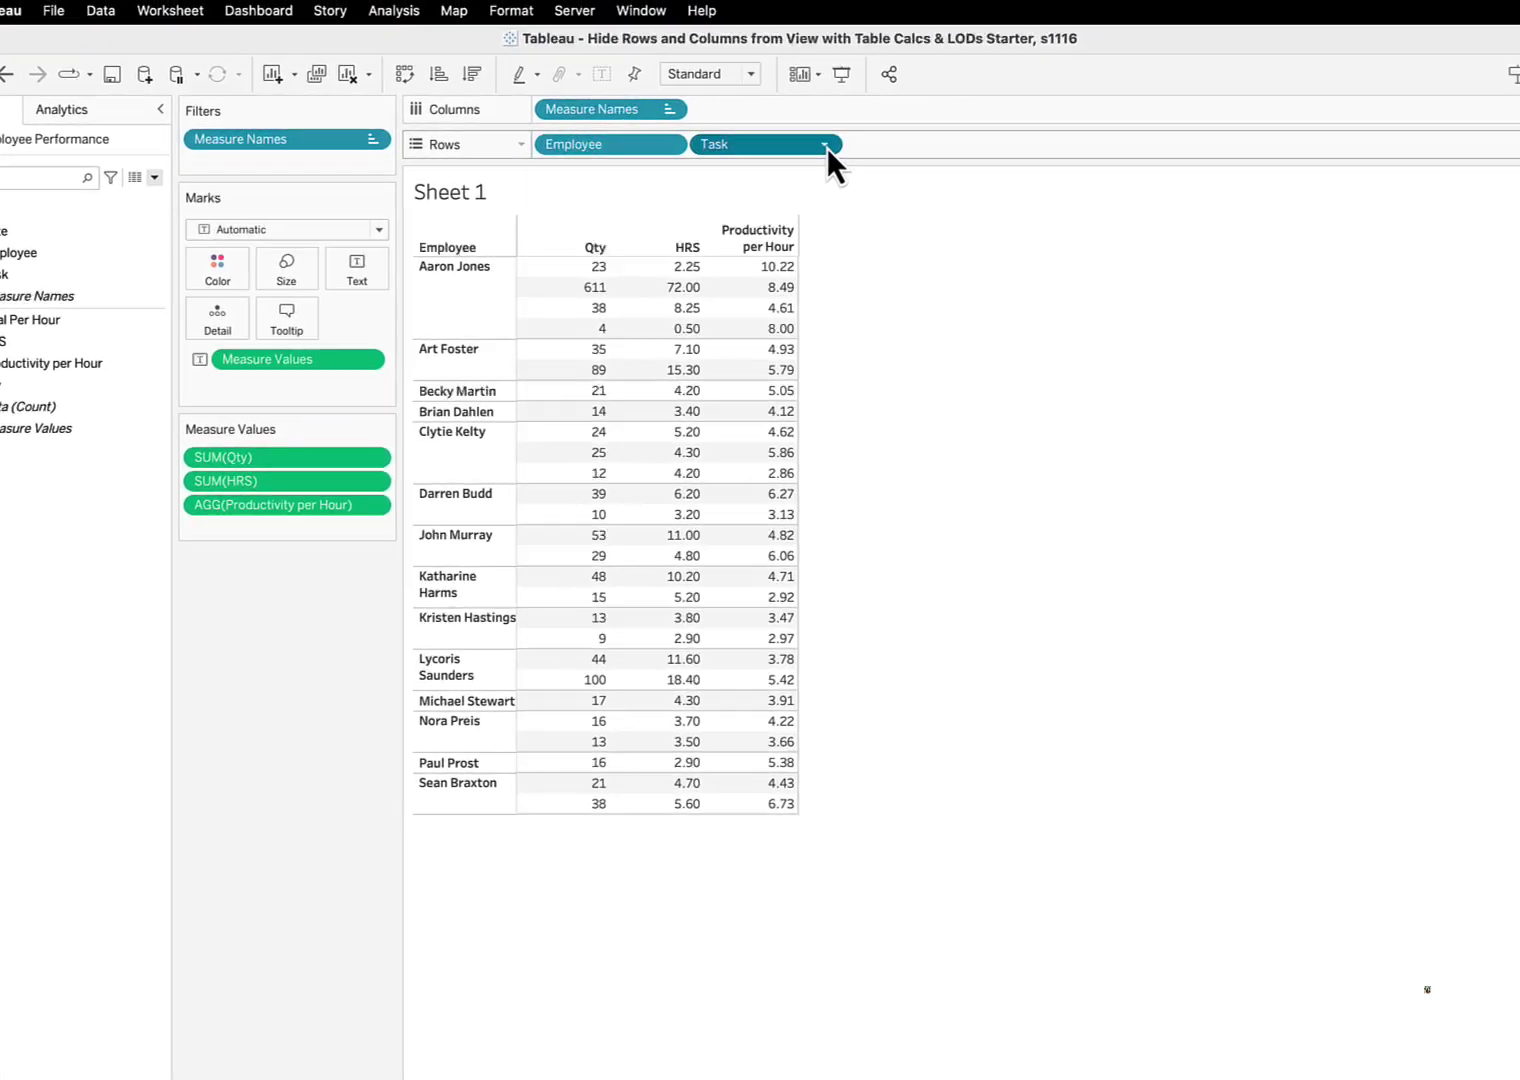
- Show the header for the Task field on rows so task names appear in the table
{"action": "left_click", "coordinate": [826, 147]}
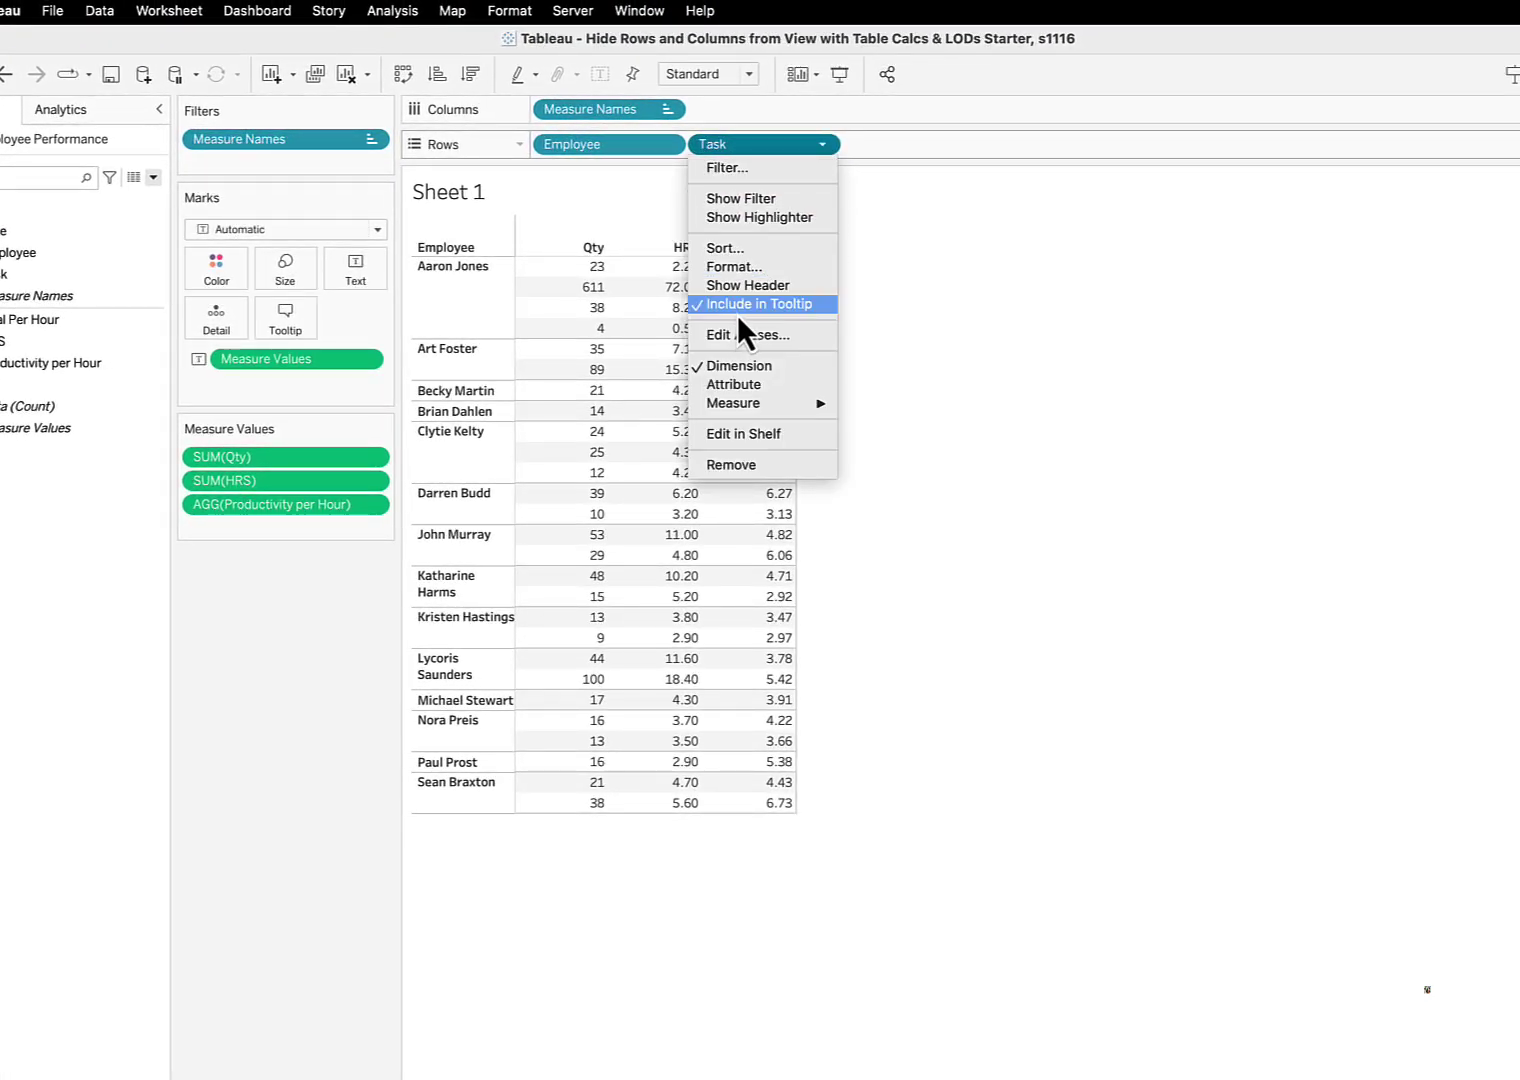
{"action": "left_click", "coordinate": [722, 287]}
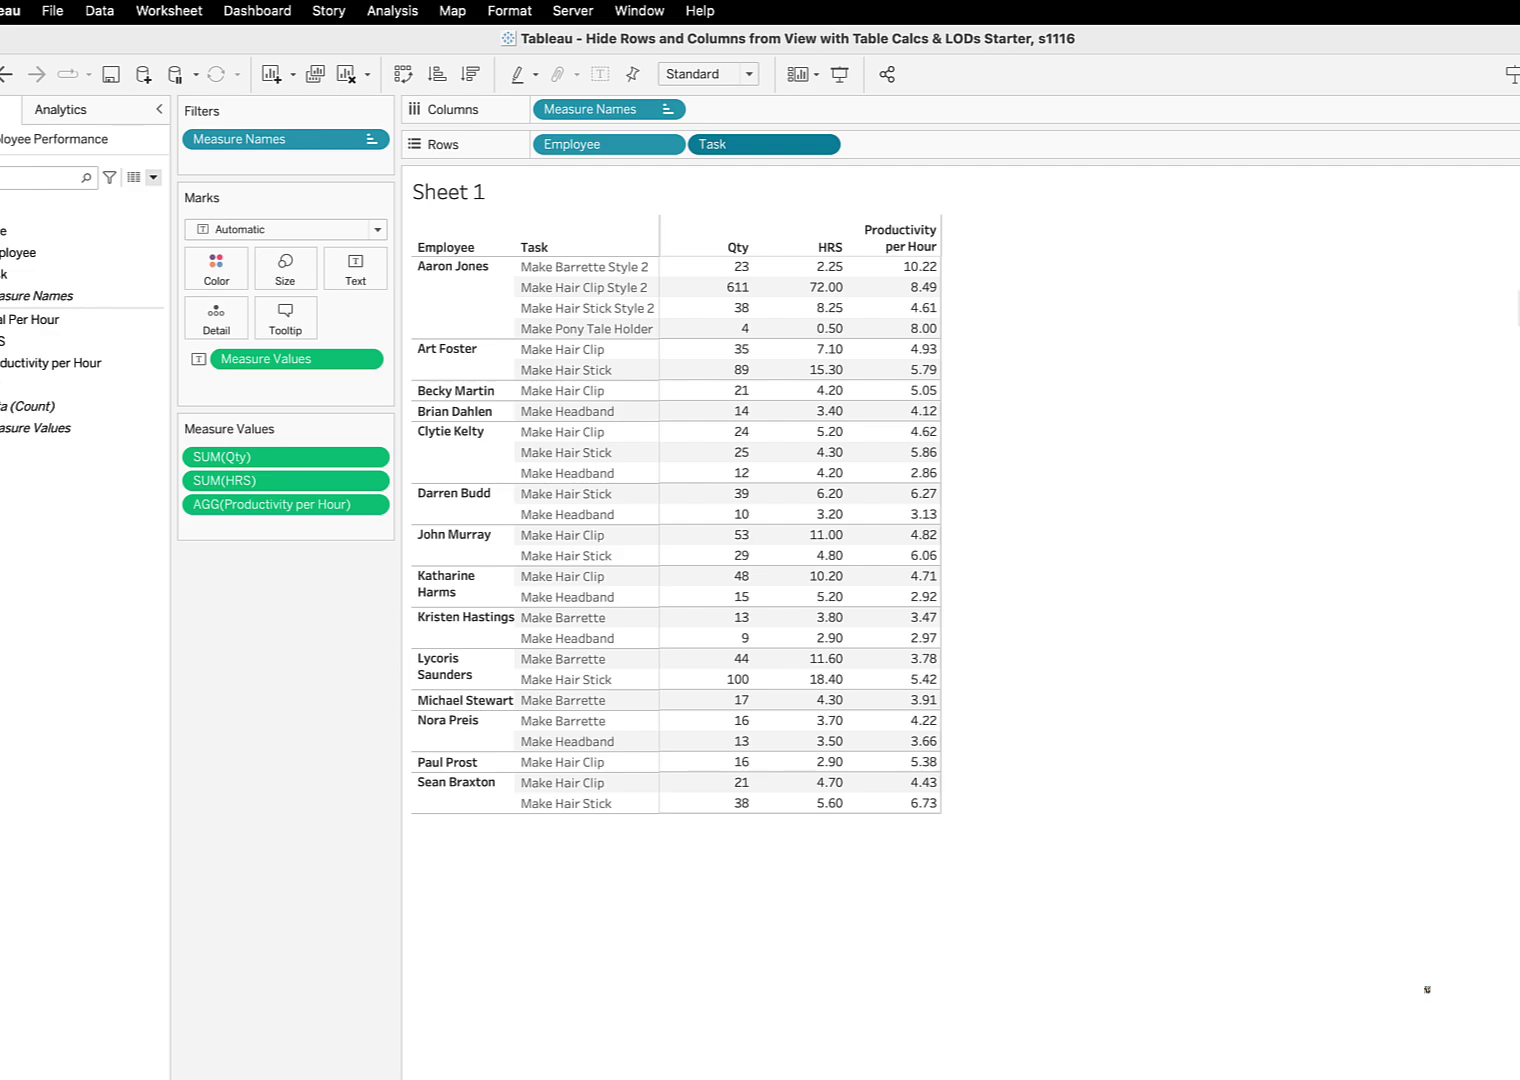
{"action": "mouse_move", "coordinate": [684, 366]}
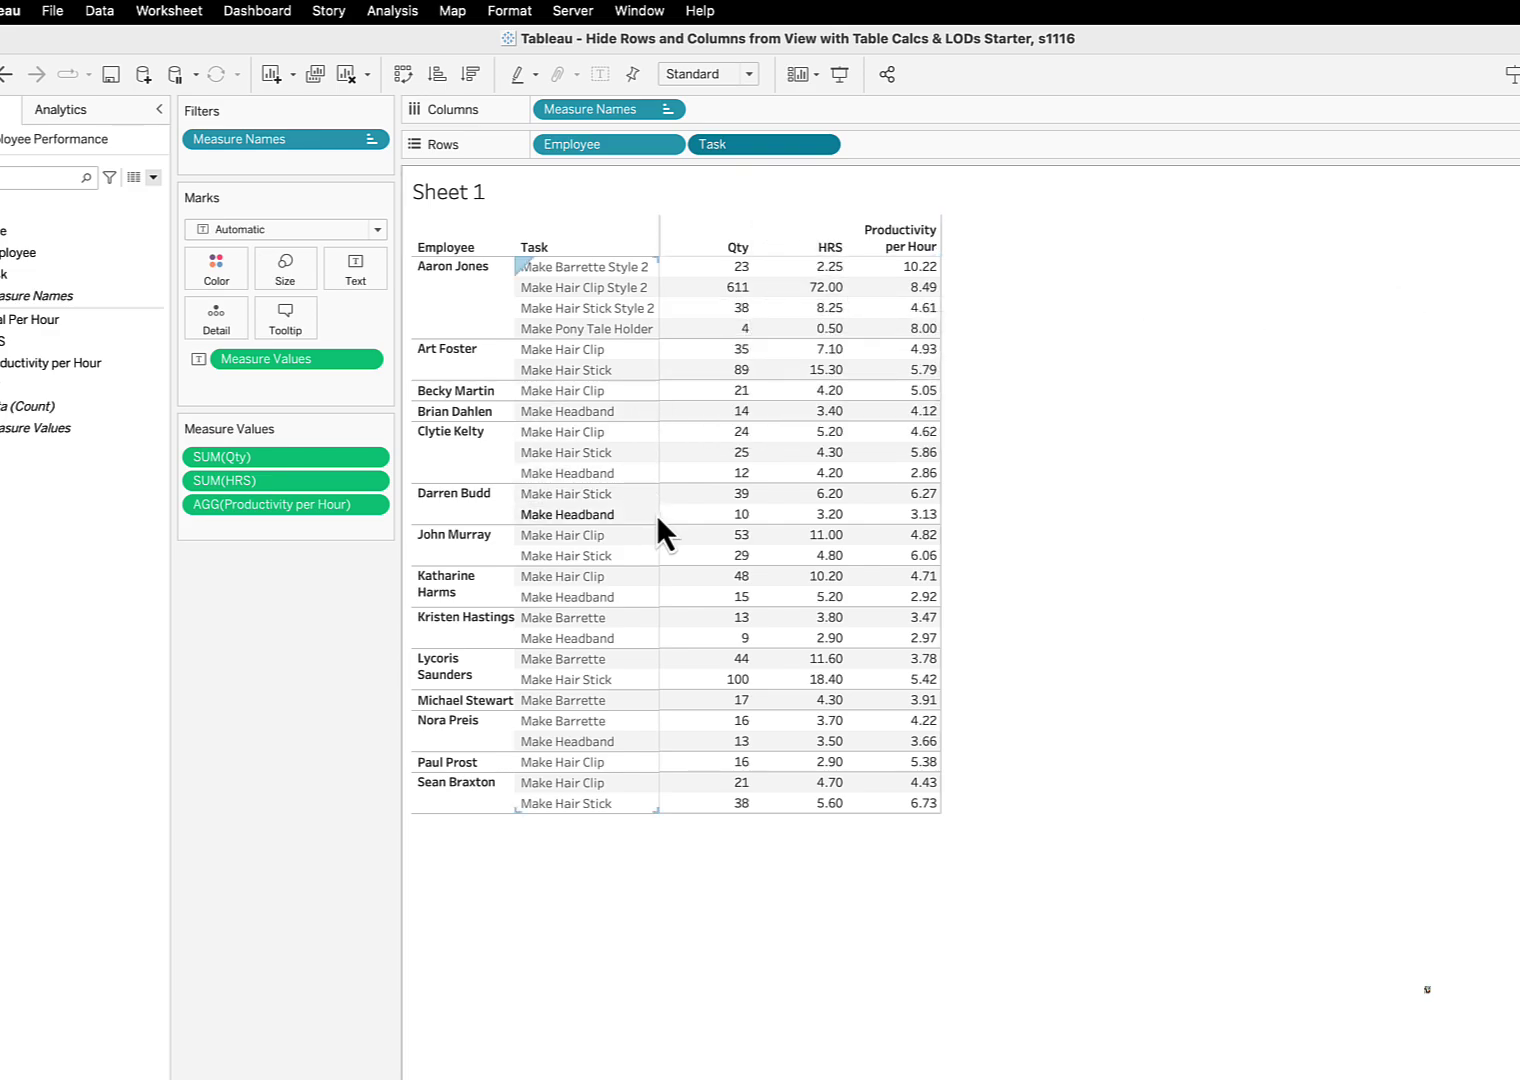
- Sort the Task field on rows manually and move Make Hair Clip Style 2 to the first position
{"action": "left_click", "coordinate": [829, 144]}
{"action": "left_click", "coordinate": [720, 250]}
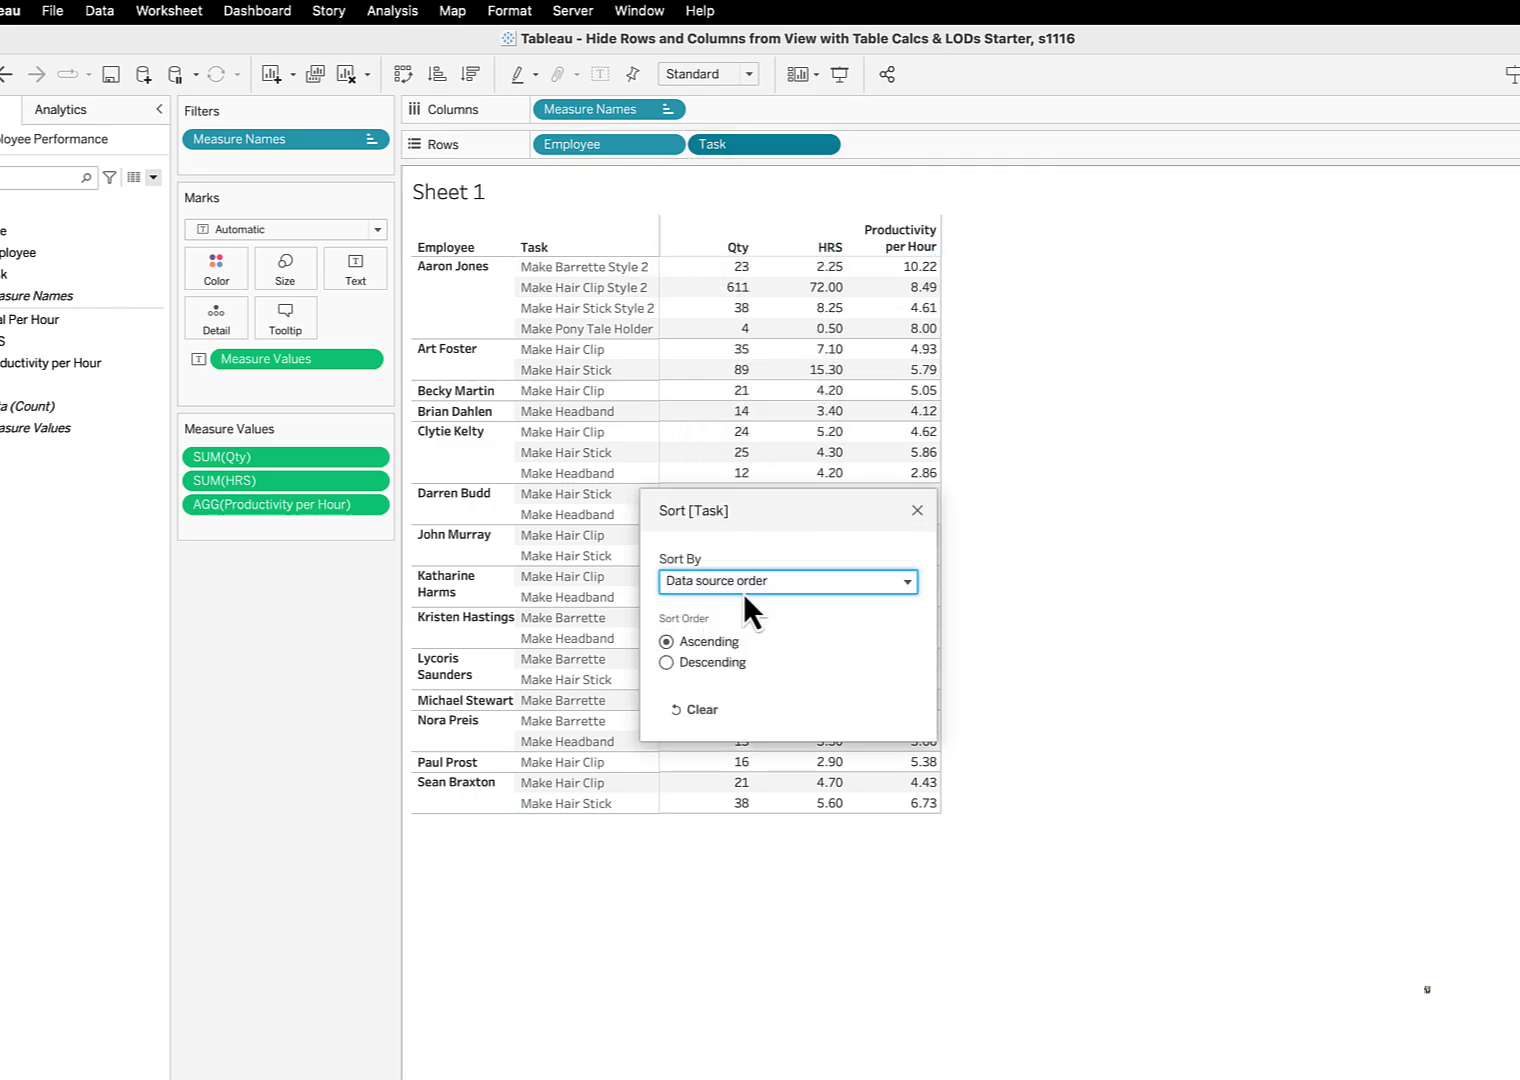
{"action": "left_click", "coordinate": [767, 578]}
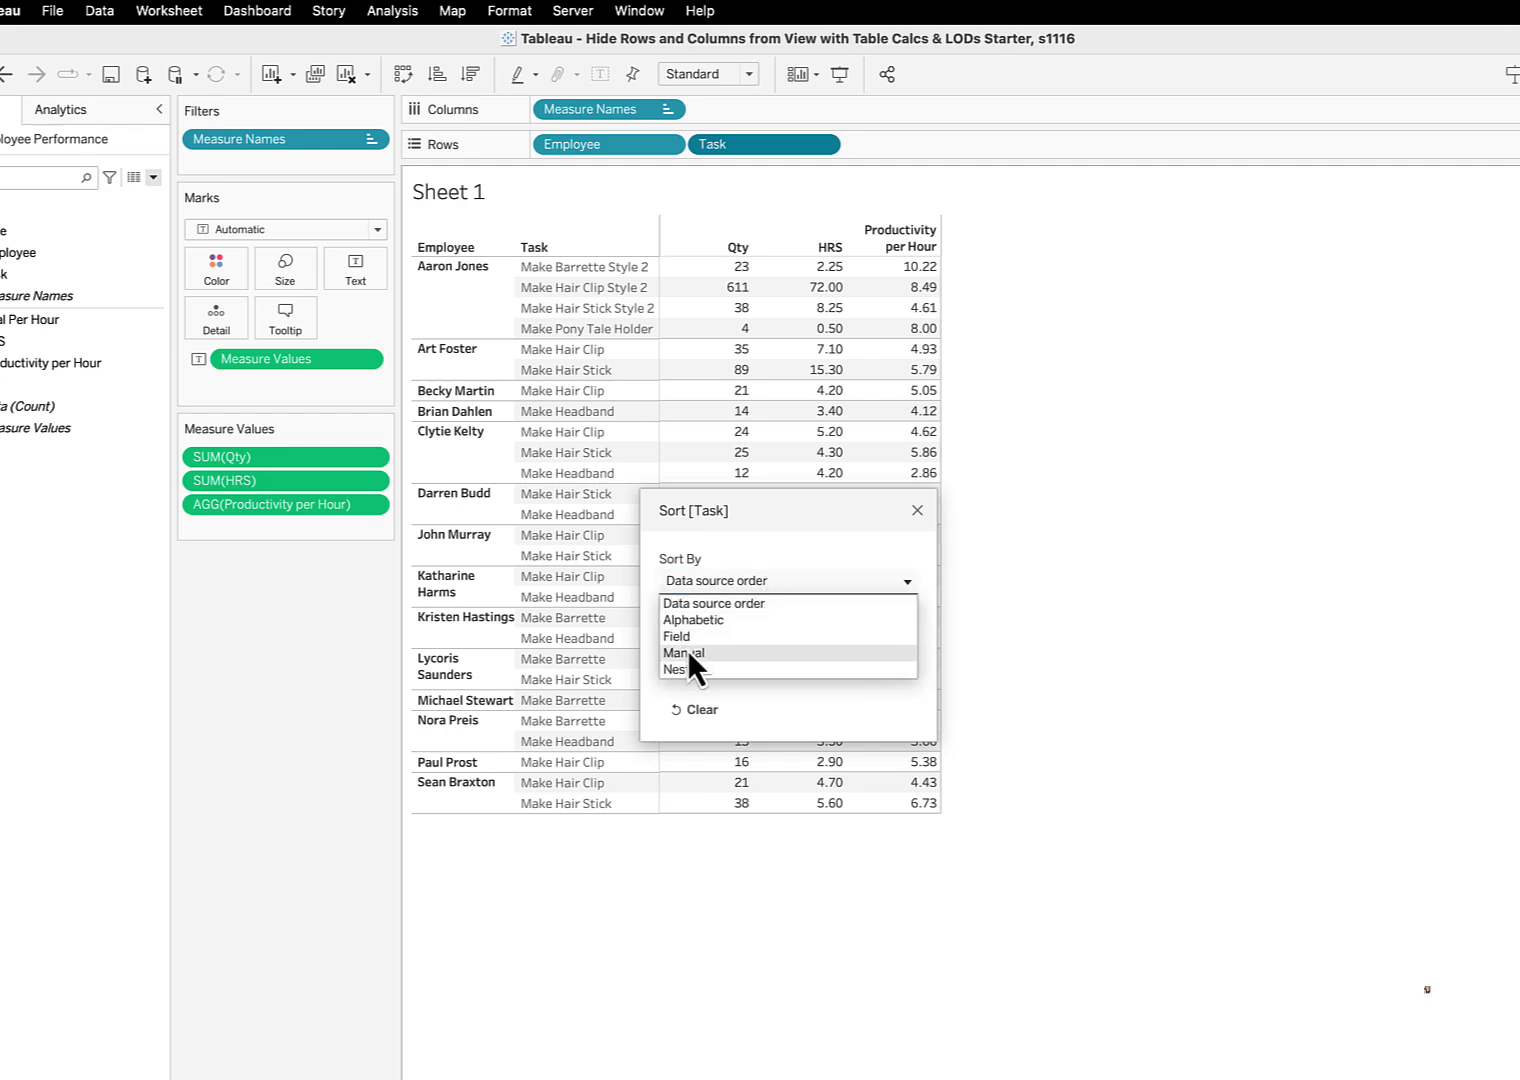
{"action": "left_click", "coordinate": [688, 652]}
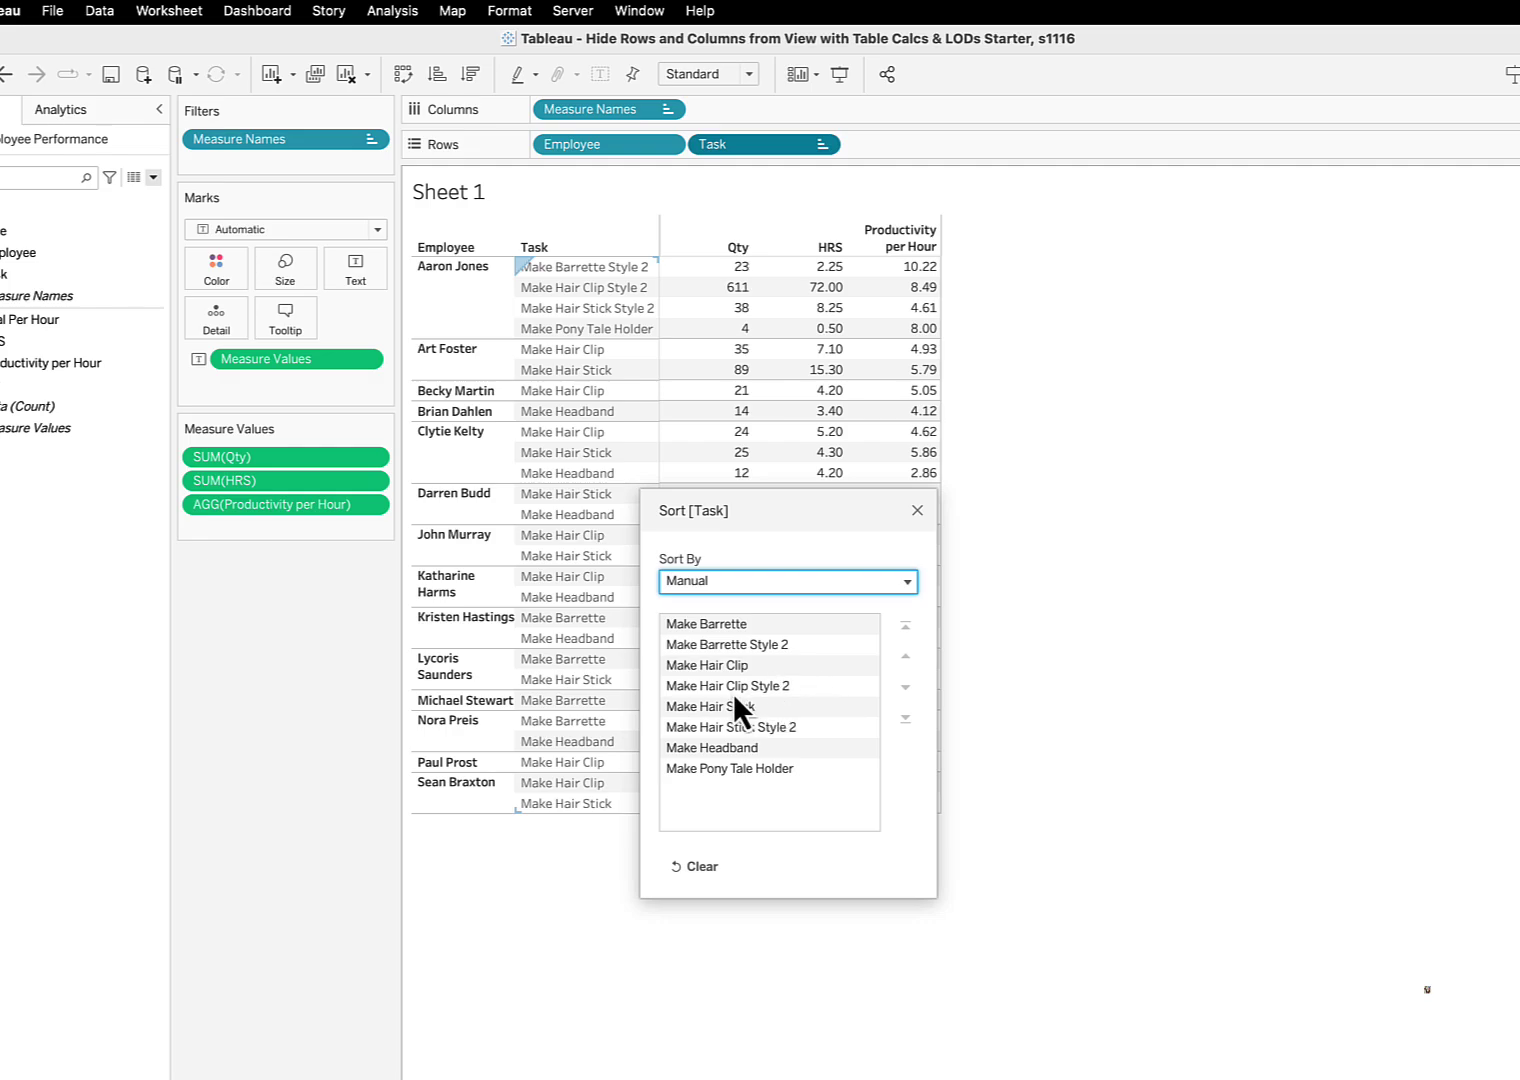
{"action": "left_click", "coordinate": [786, 688]}
{"action": "left_click", "coordinate": [905, 656]}
{"action": "left_click", "coordinate": [905, 656]}
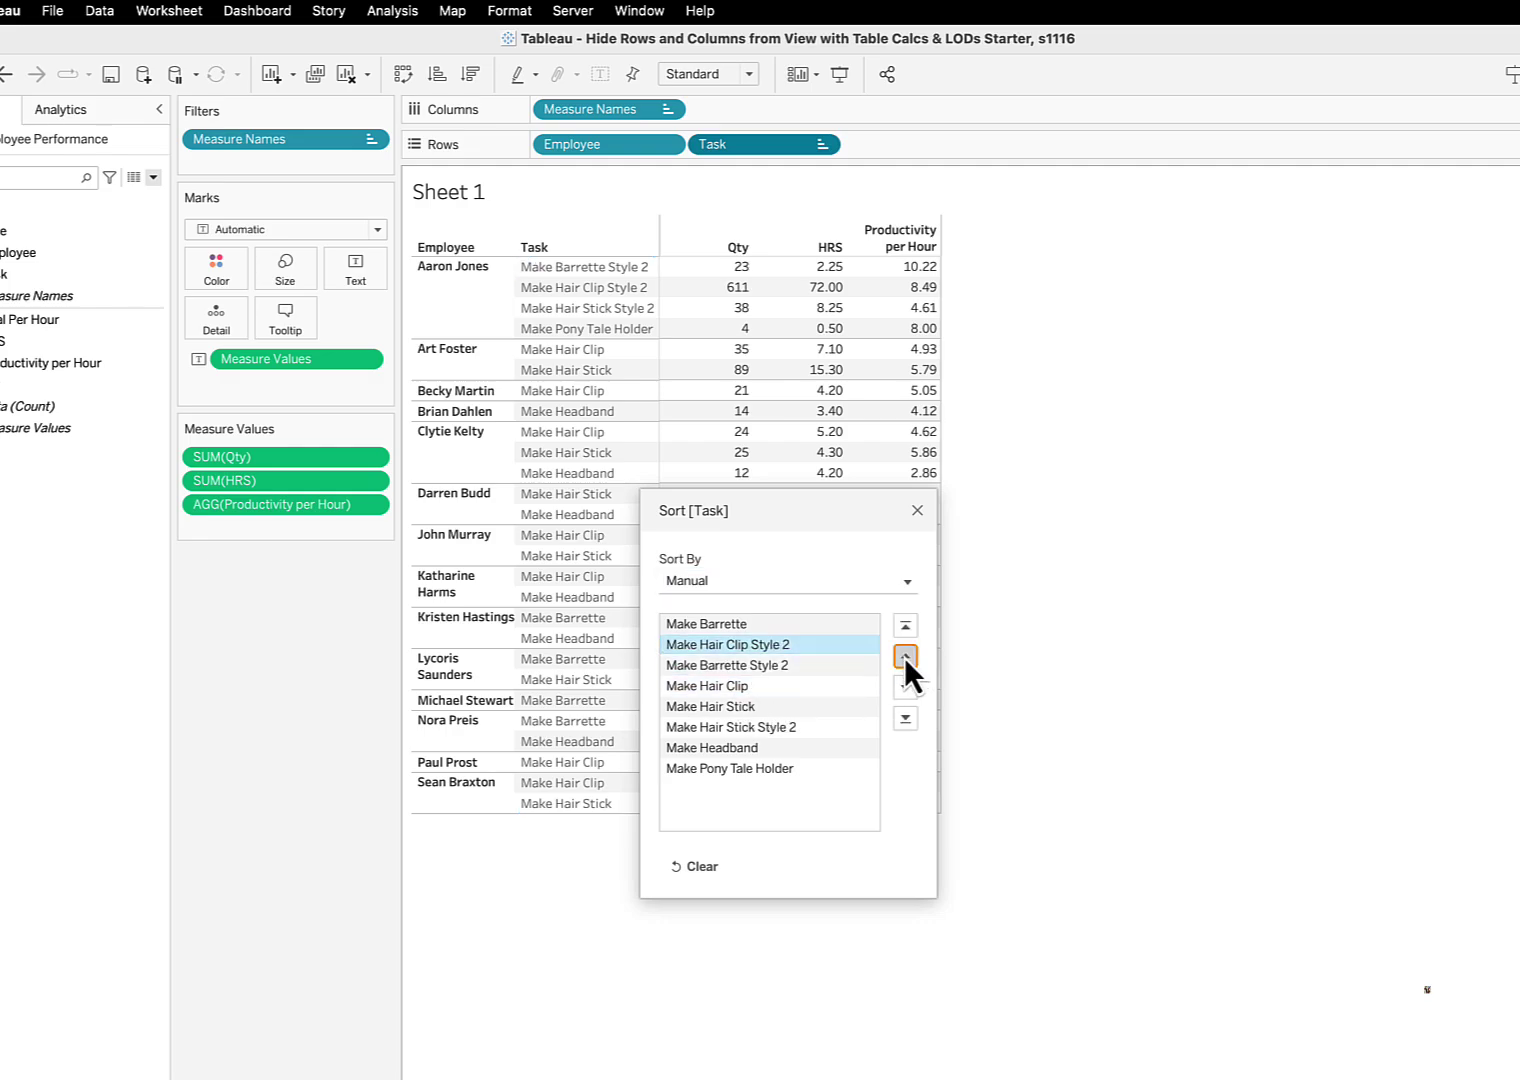
{"action": "left_click", "coordinate": [905, 656]}
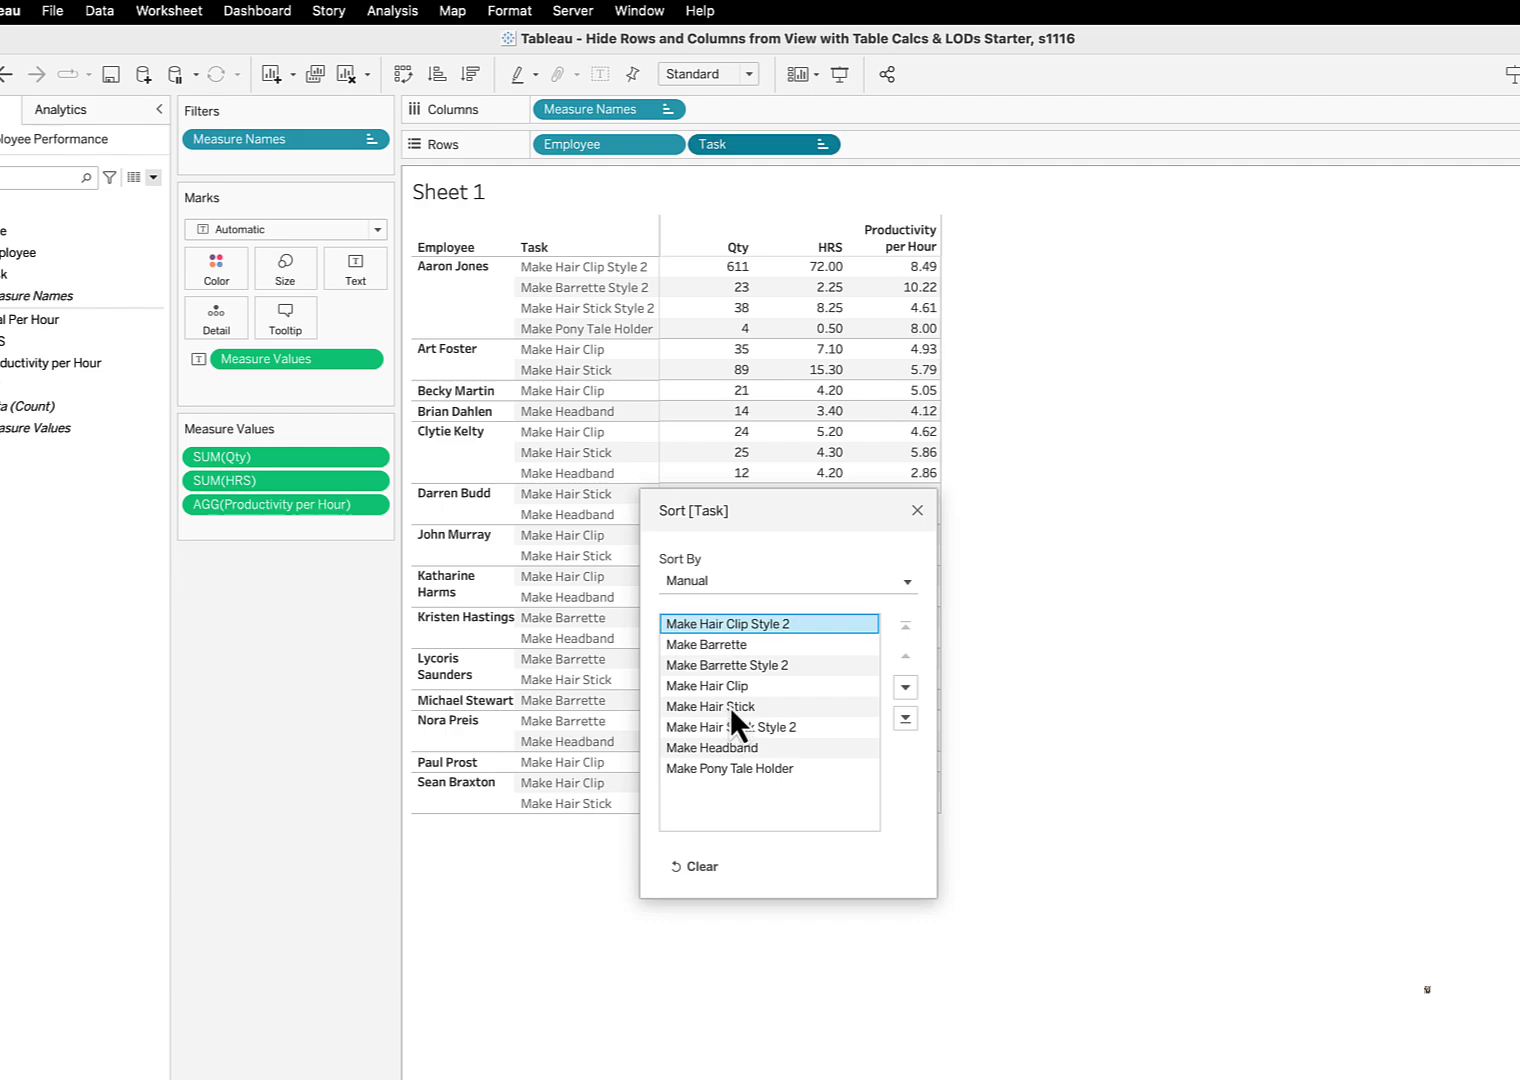
- Move Make Hair Stick Style 2 to second and Make Barrette Style 2 to third in the manual Task order
{"action": "left_click", "coordinate": [767, 730]}
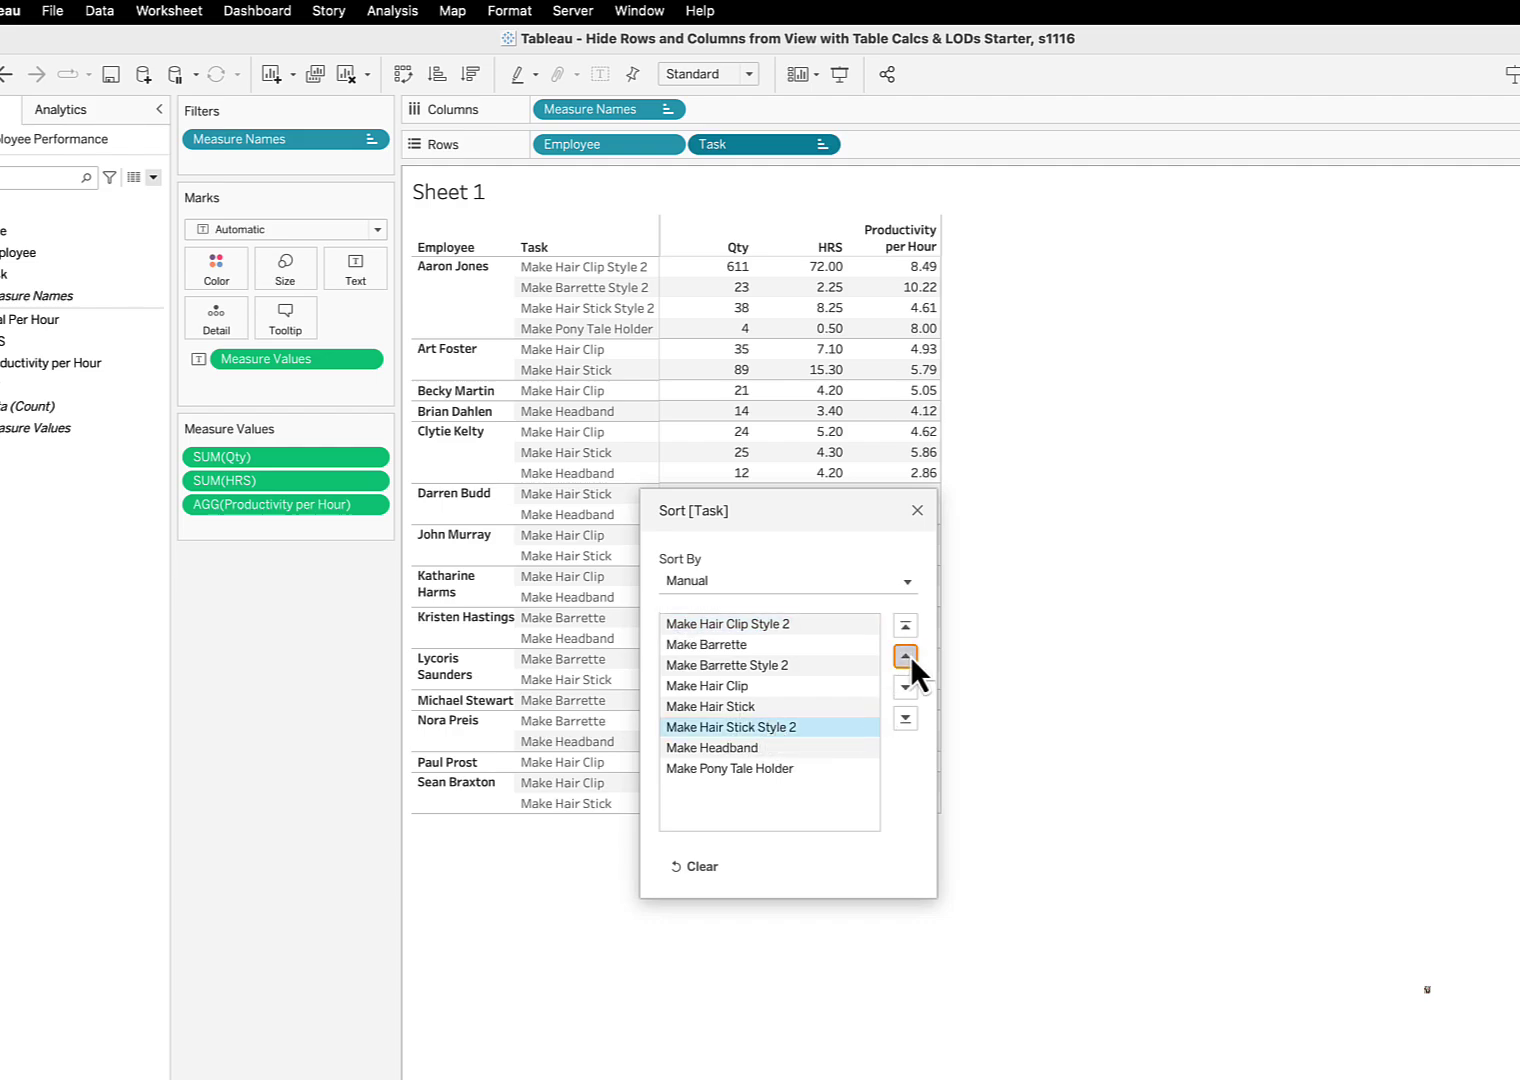
{"action": "left_click", "coordinate": [905, 656]}
{"action": "left_click", "coordinate": [905, 656]}
{"action": "left_click", "coordinate": [905, 656]}
{"action": "left_click", "coordinate": [905, 656]}
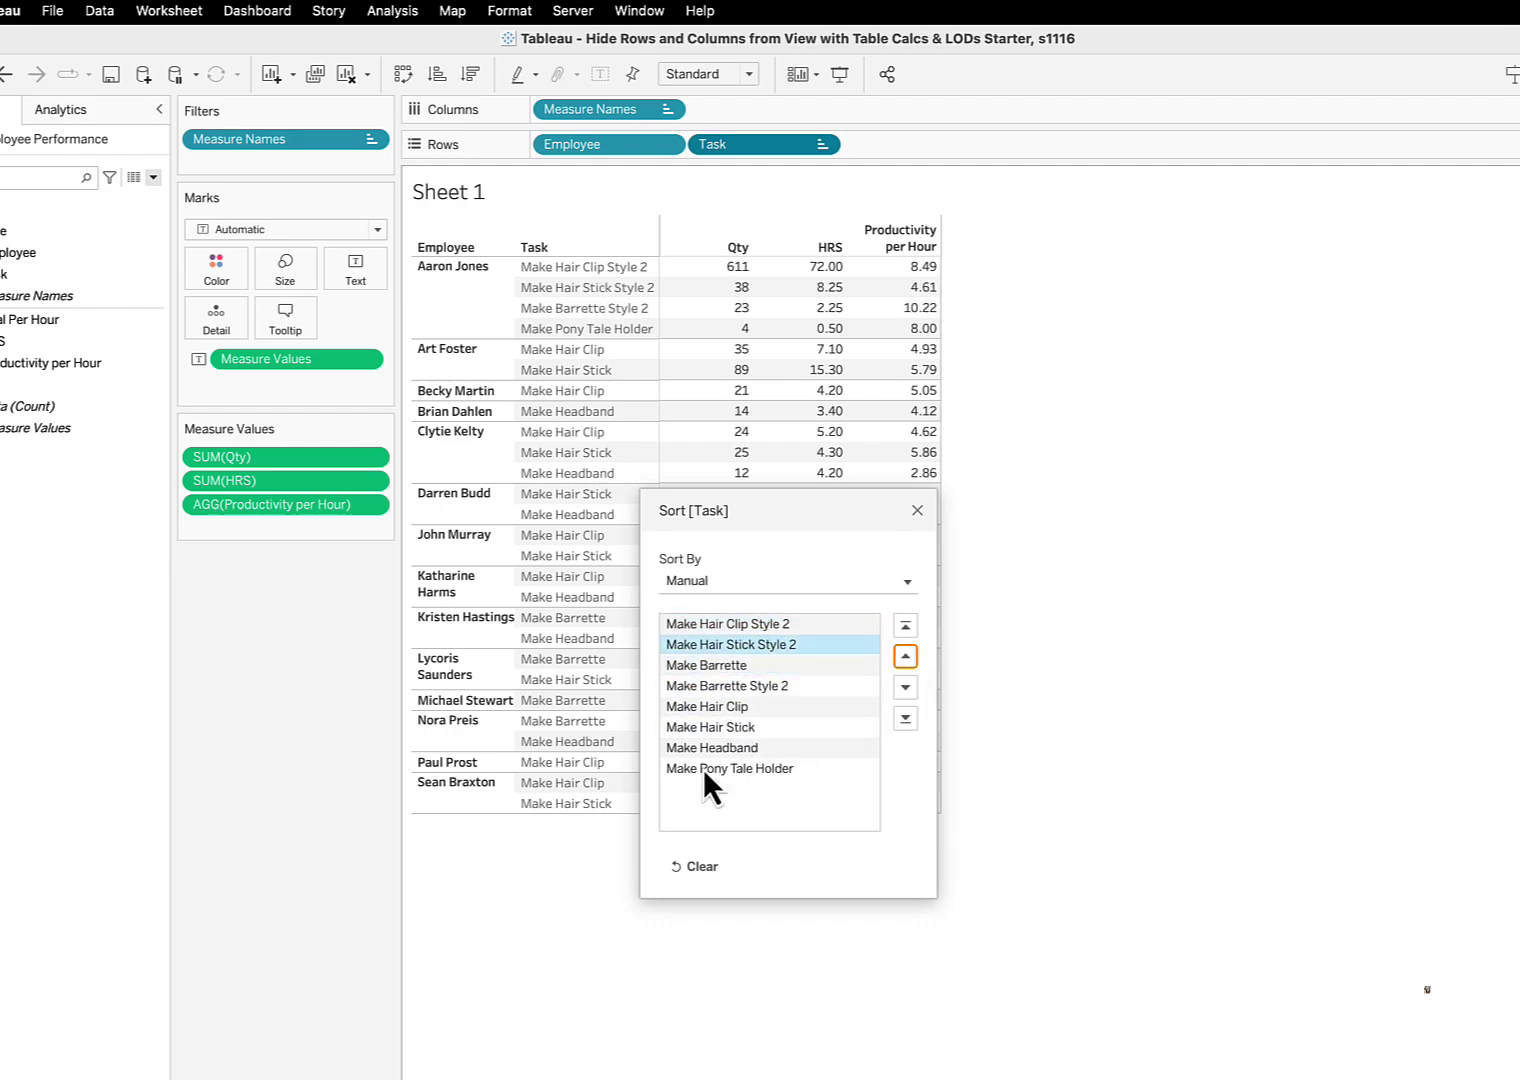
{"action": "left_click", "coordinate": [777, 686]}
{"action": "left_click", "coordinate": [905, 656]}
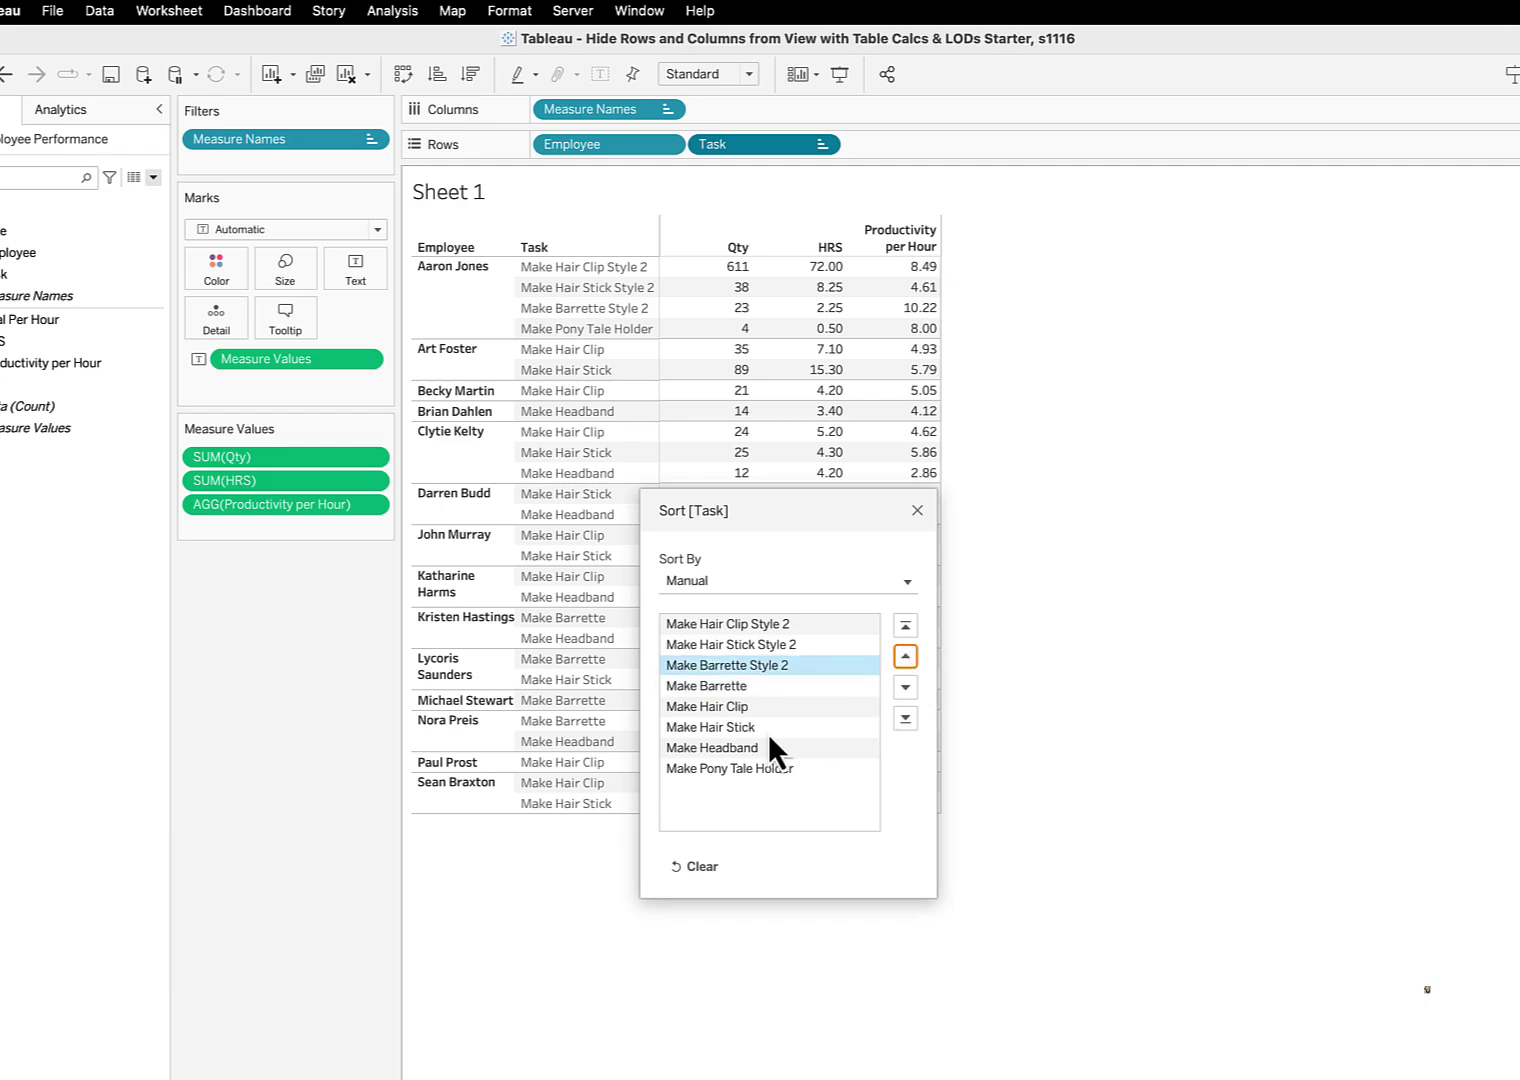
- Move Make Pony Tale Holder directly below Make Barrette Style 2 in the manual Task order and close the sort settings
{"action": "left_click", "coordinate": [756, 768]}
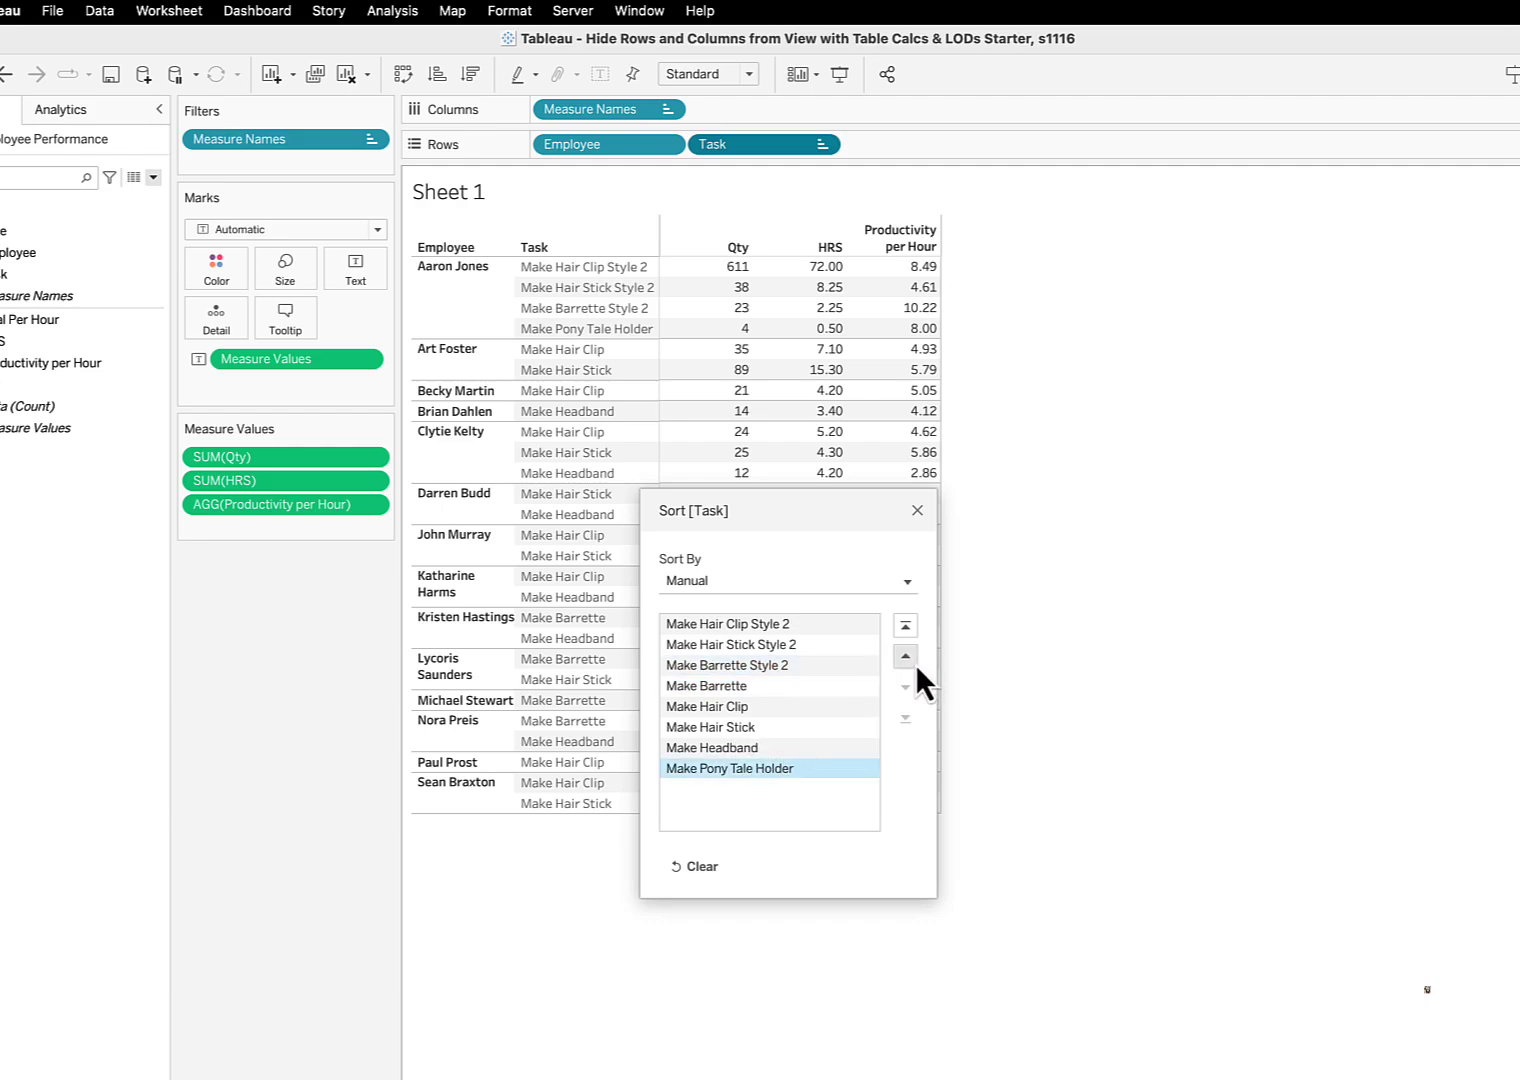
{"action": "left_click", "coordinate": [916, 663]}
{"action": "left_click", "coordinate": [916, 663]}
{"action": "left_click", "coordinate": [916, 663]}
{"action": "left_click", "coordinate": [916, 663]}
{"action": "left_click", "coordinate": [914, 663]}
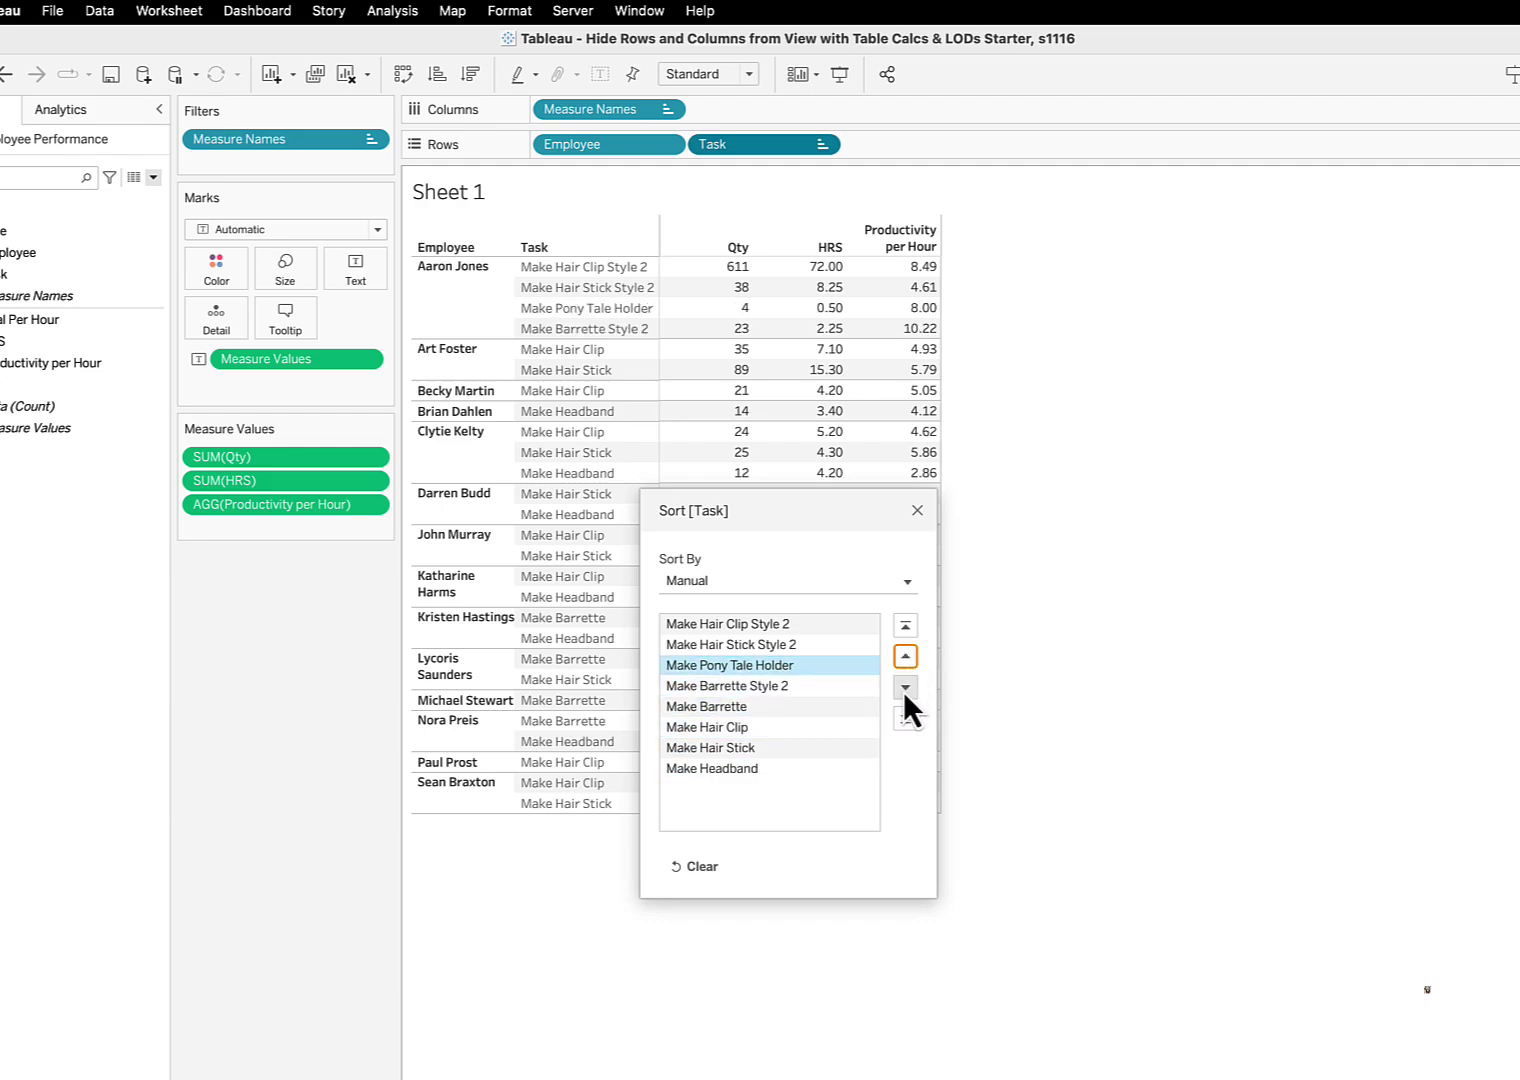
{"action": "left_click", "coordinate": [905, 689]}
{"action": "left_click", "coordinate": [916, 510]}
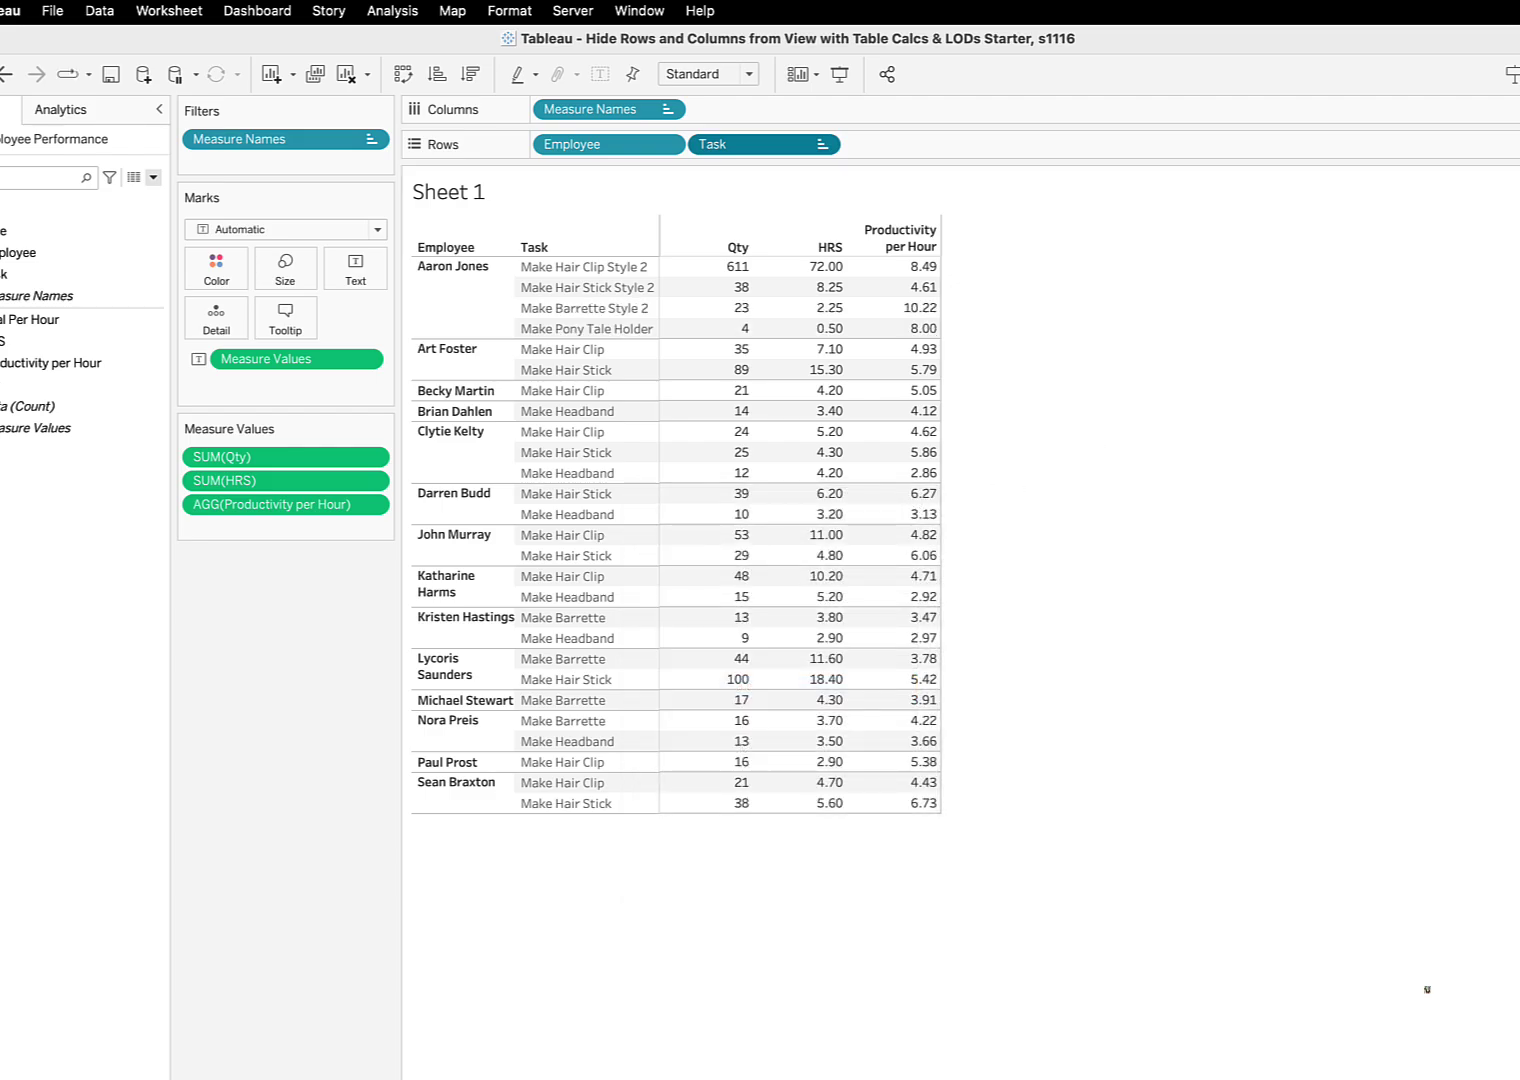
- Switch to Acrobat and examine the % of Goal calculation in the guide, focusing on the formula's parentheses and division, then move it aside
{"action": "key", "text": "super+Tab"}
{"action": "left_click_drag", "start_coordinate": [1510, 238], "coordinate": [804, 364]}
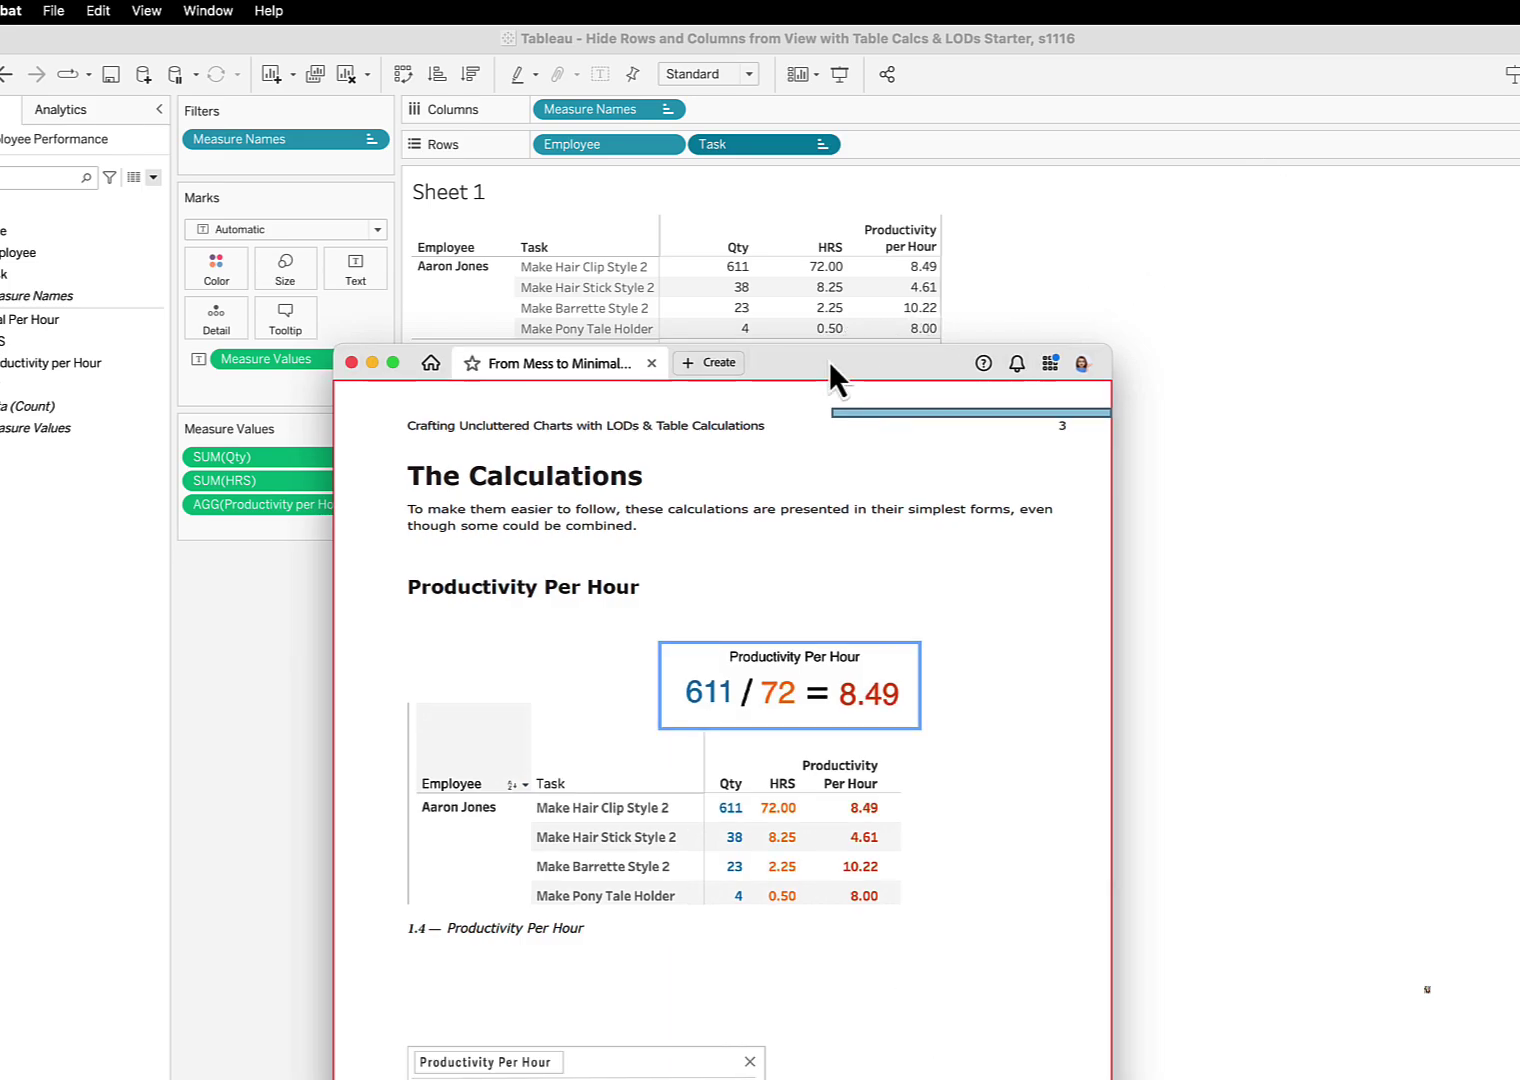
{"action": "left_click_drag", "start_coordinate": [829, 360], "coordinate": [1328, 128]}
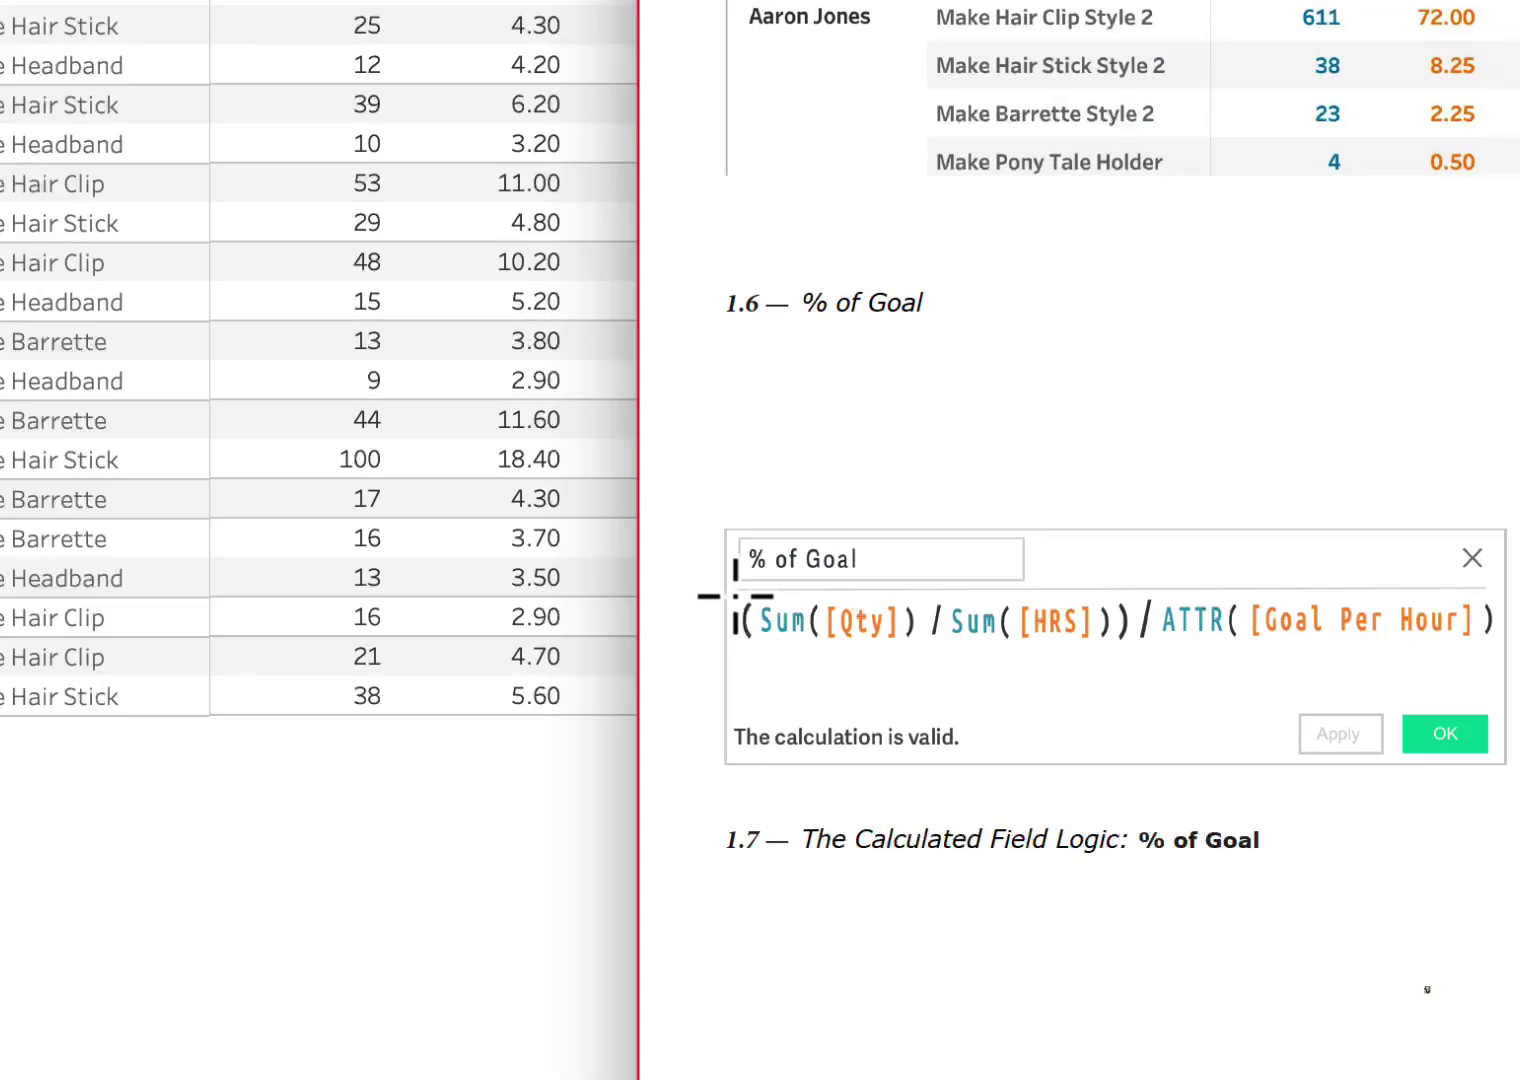
{"action": "left_click_drag", "start_coordinate": [735, 596], "coordinate": [780, 760]}
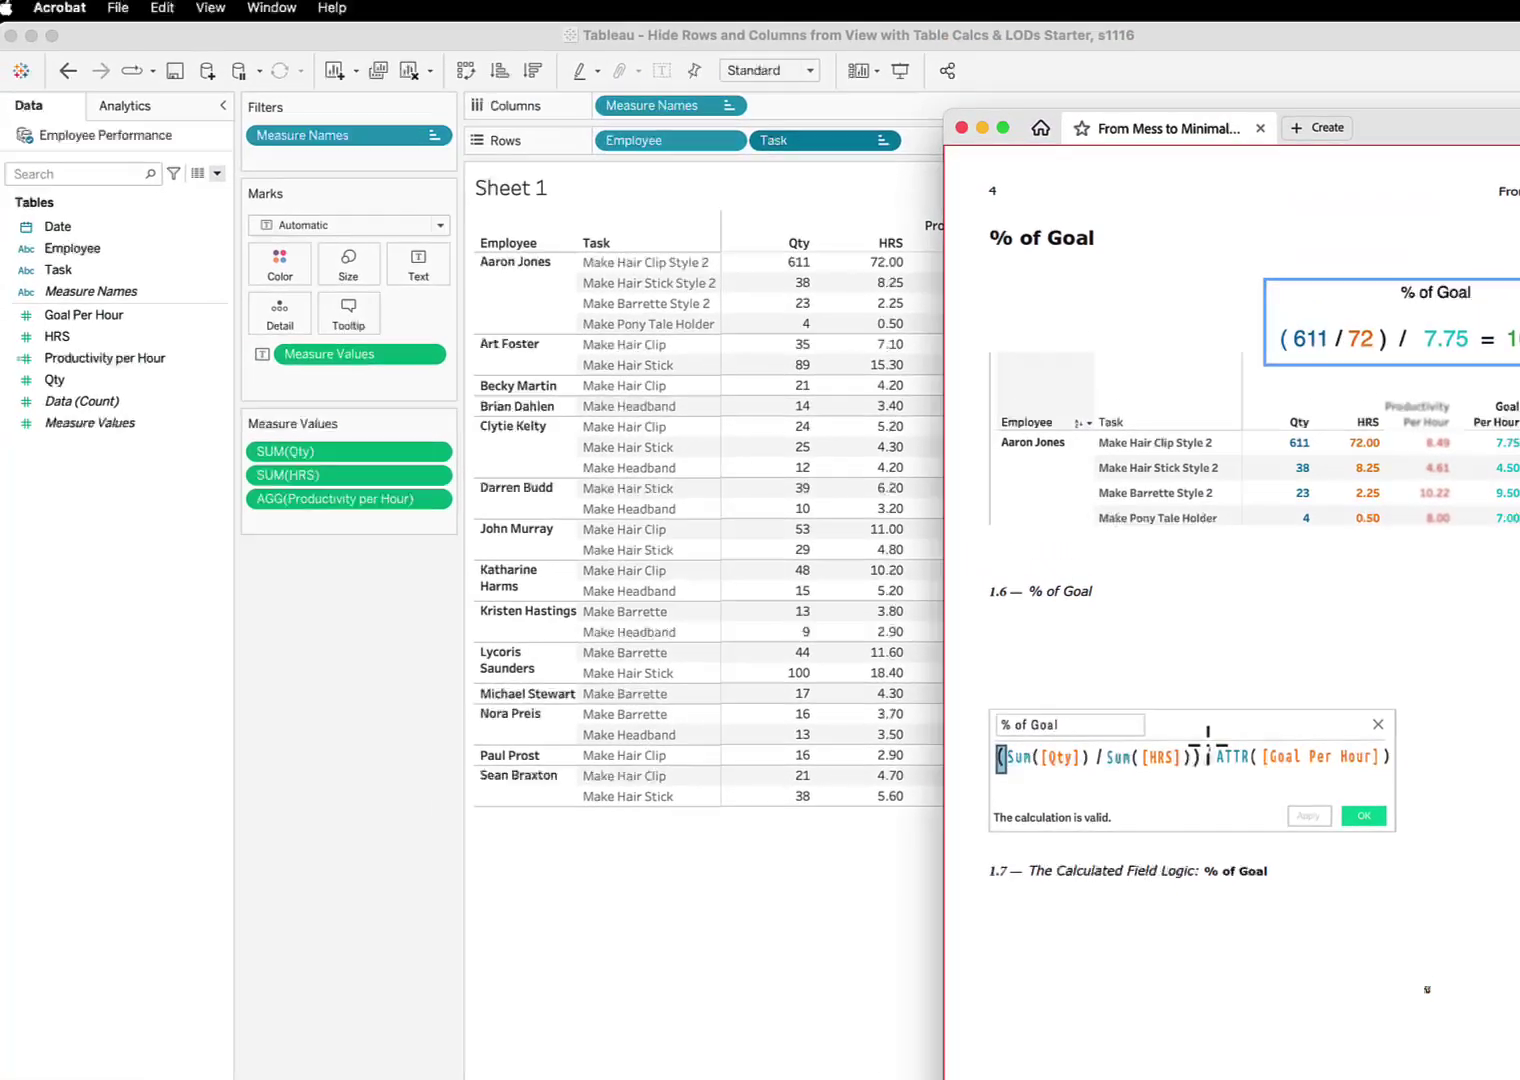
{"action": "left_click_drag", "start_coordinate": [1114, 597], "coordinate": [1133, 648]}
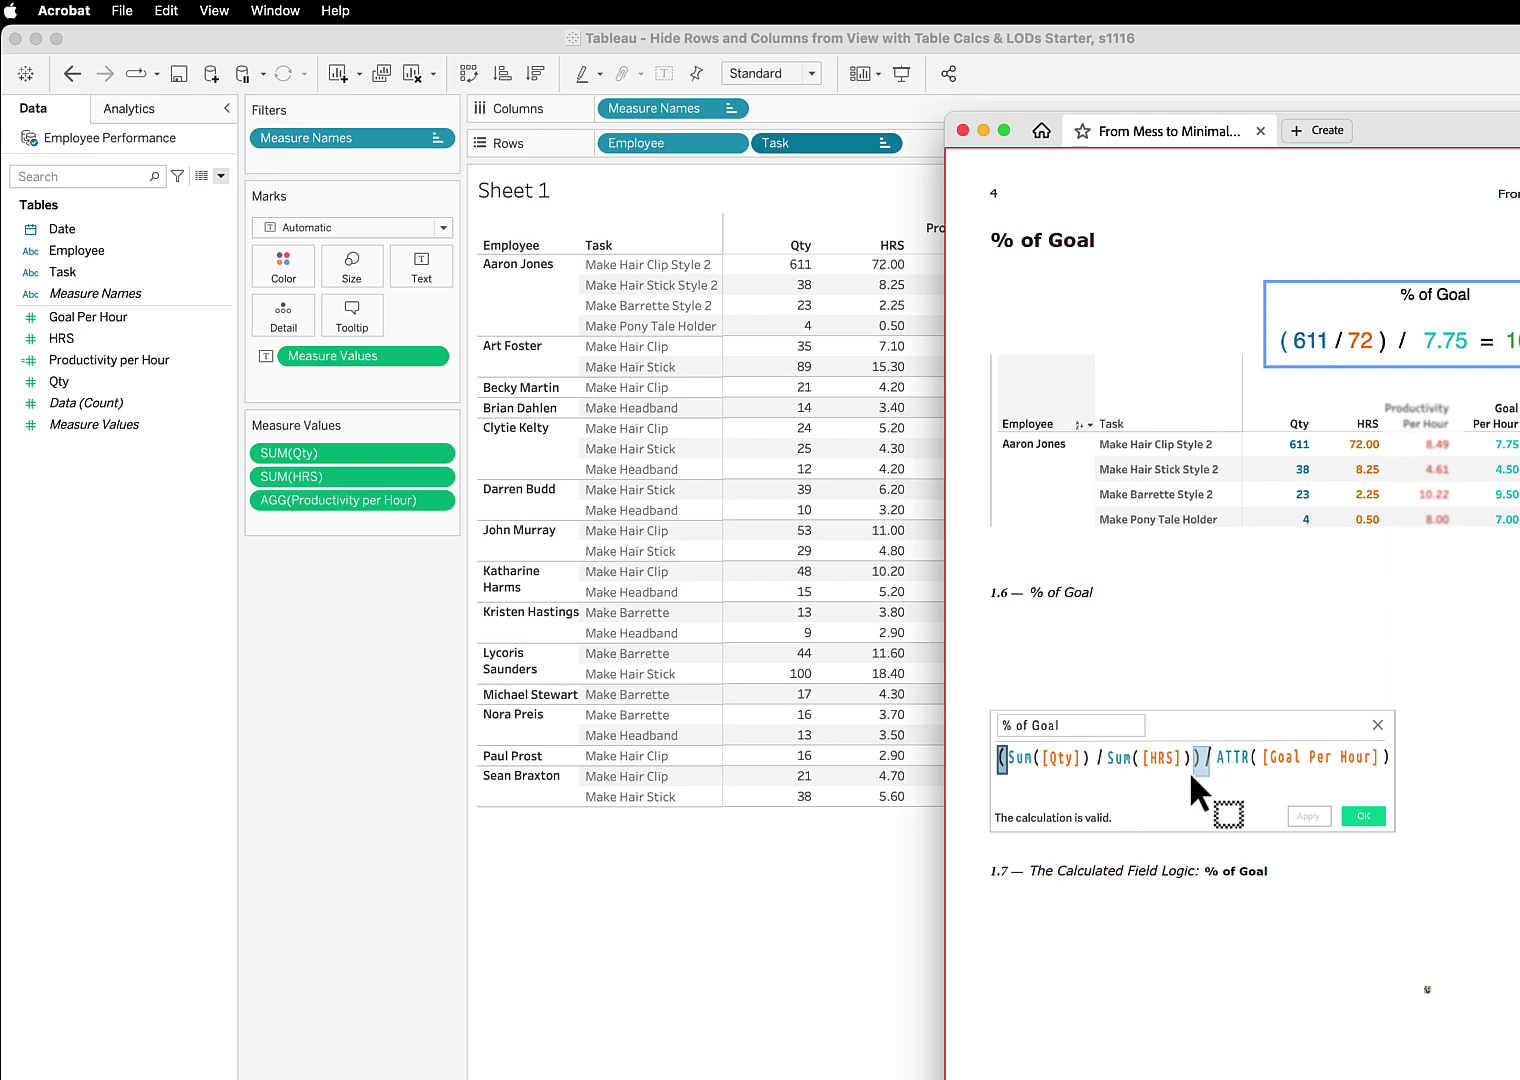
{"action": "left_click_drag", "start_coordinate": [1197, 747], "coordinate": [1211, 775]}
{"action": "key", "text": "super+m"}
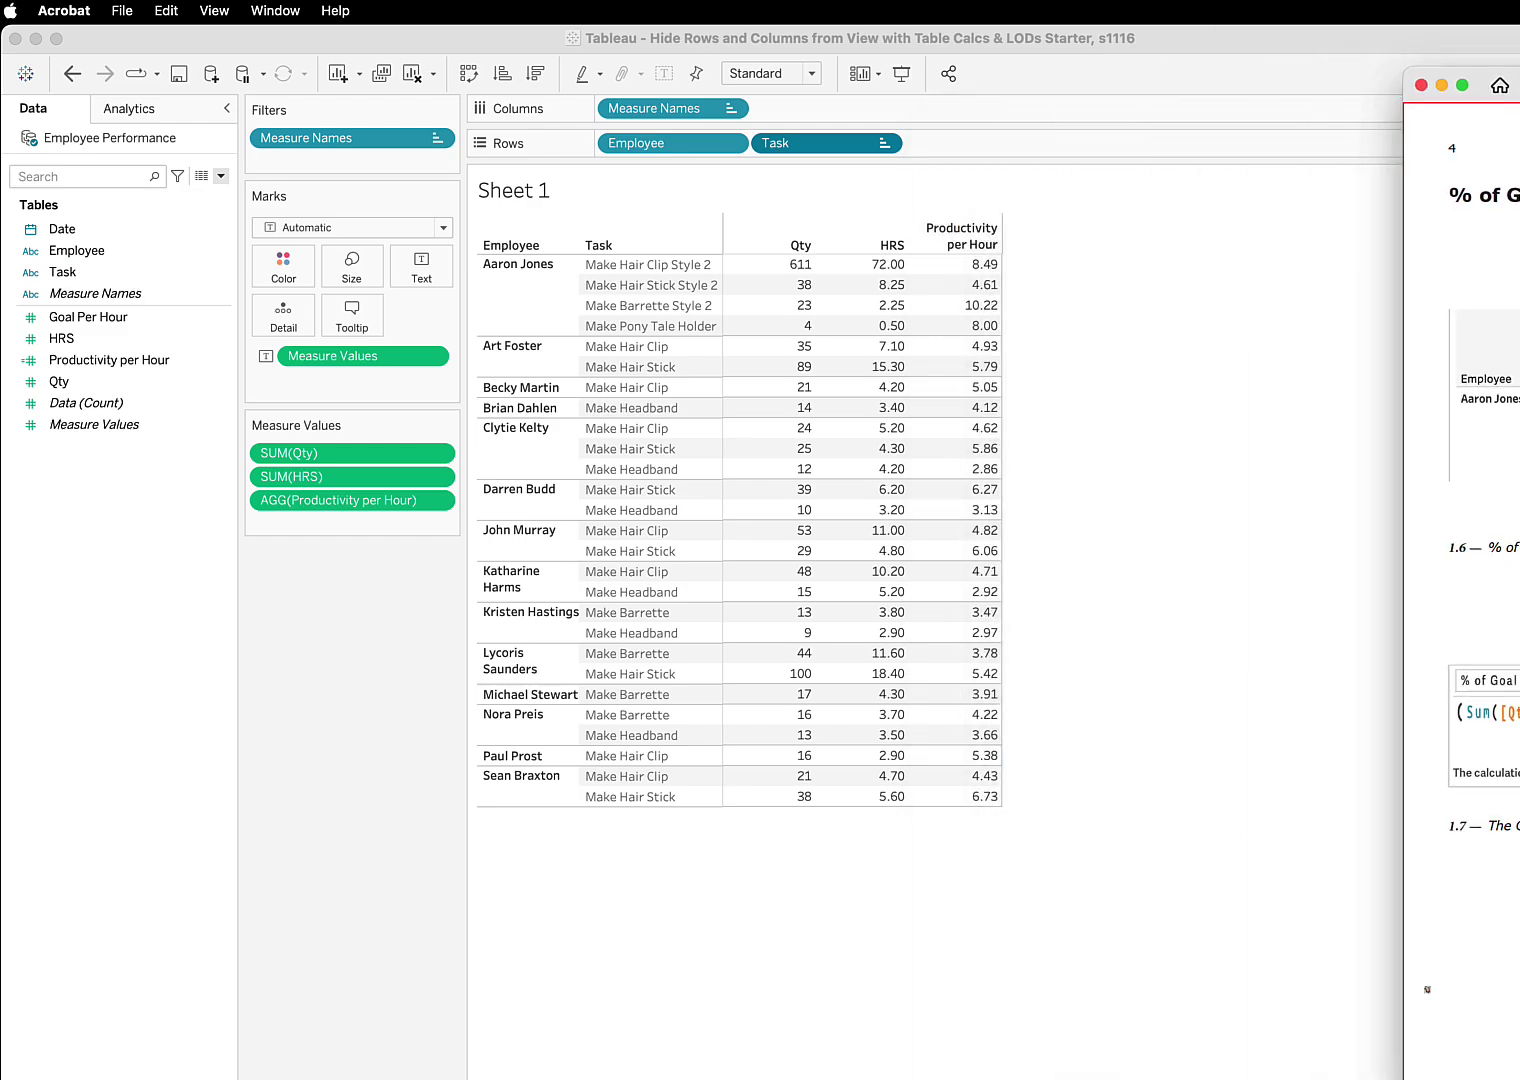
- In Tableau, create a new calculated field named % of Goal
{"action": "left_click", "coordinate": [221, 177]}
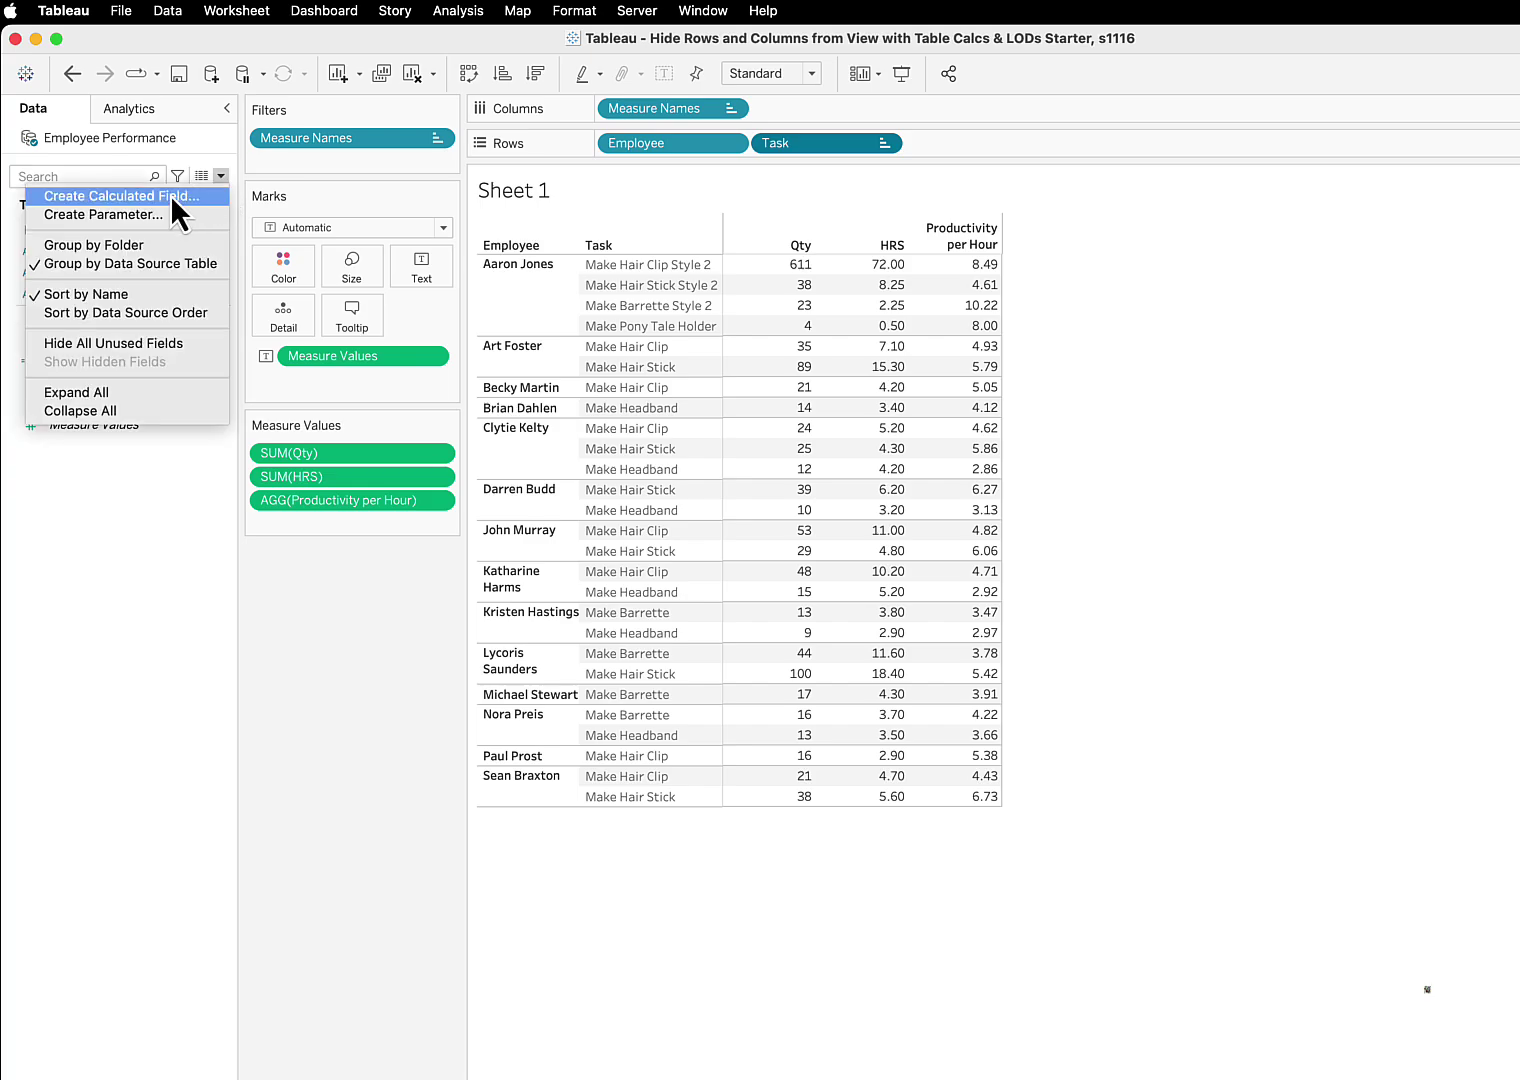
{"action": "left_click", "coordinate": [163, 190]}
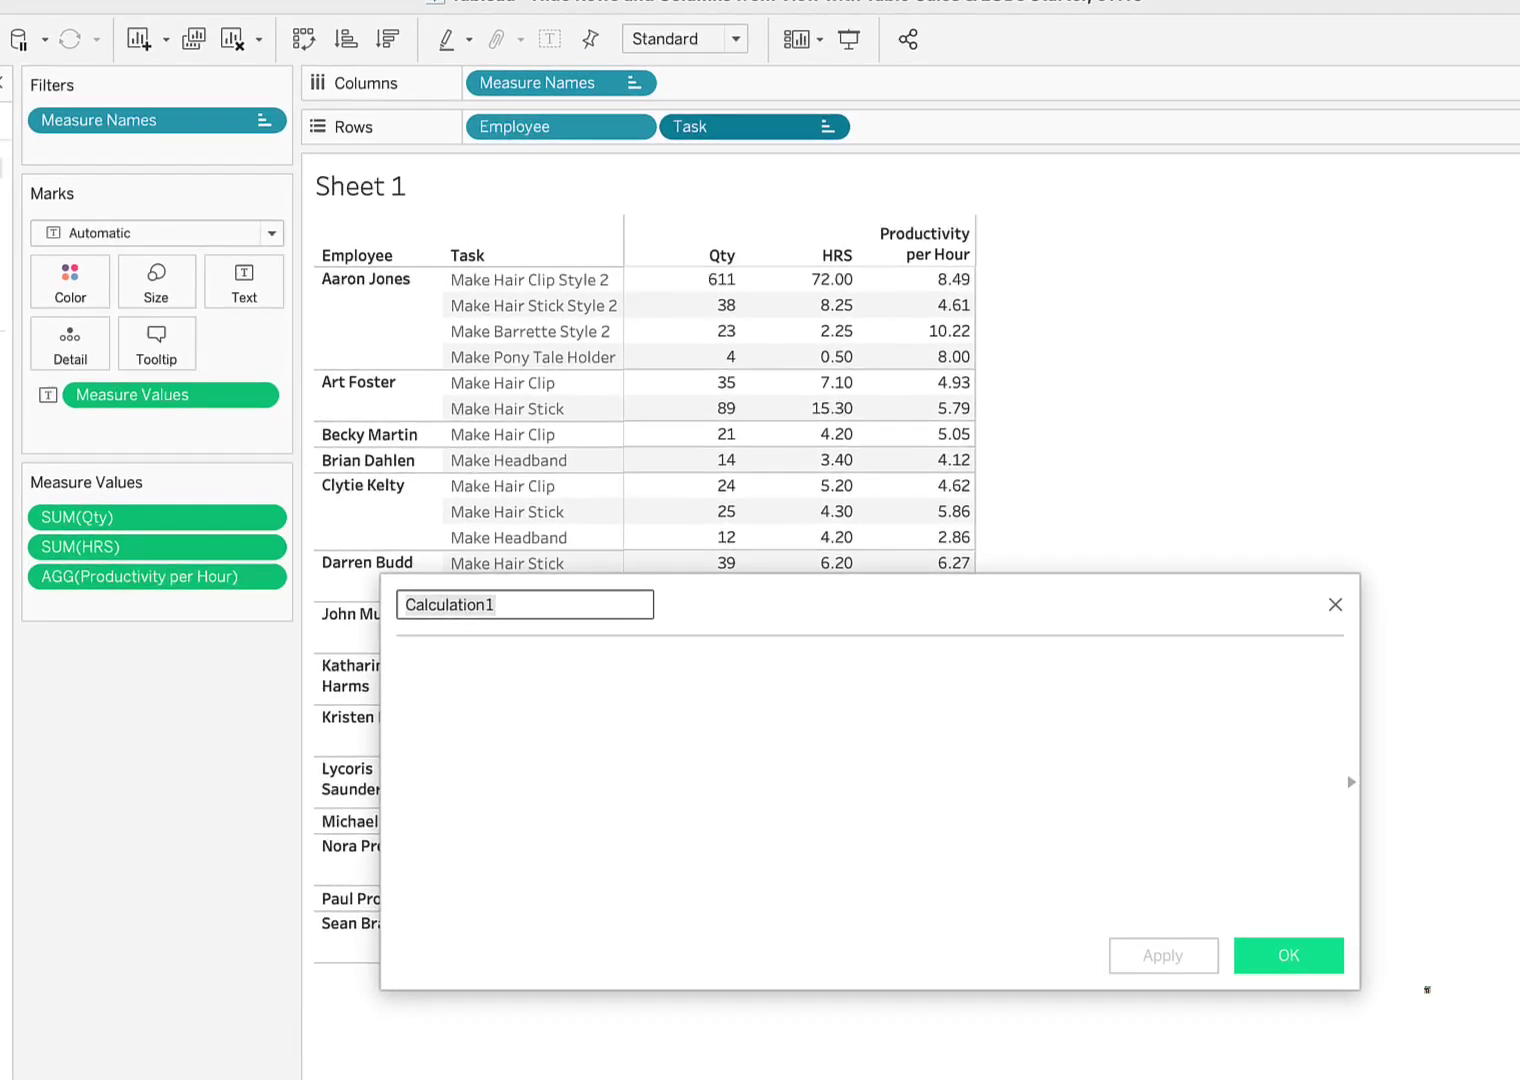
{"action": "type", "text": "% o"}
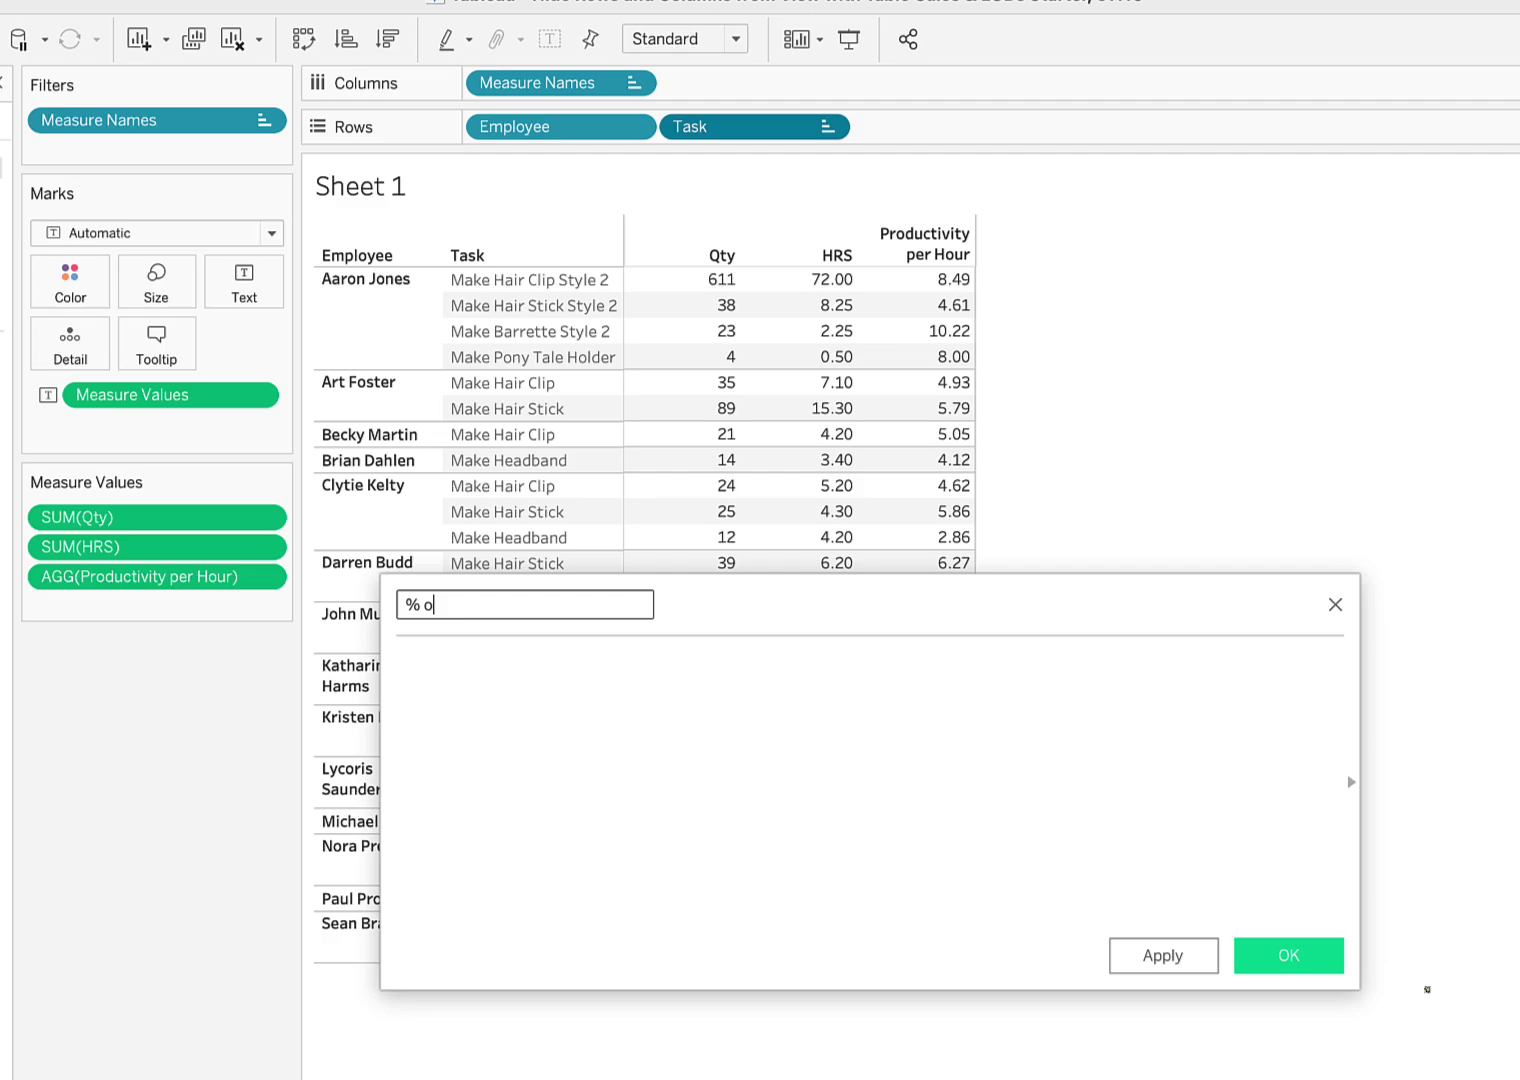
{"action": "type", "text": "f Goal"}
{"action": "key", "text": "Tab"}
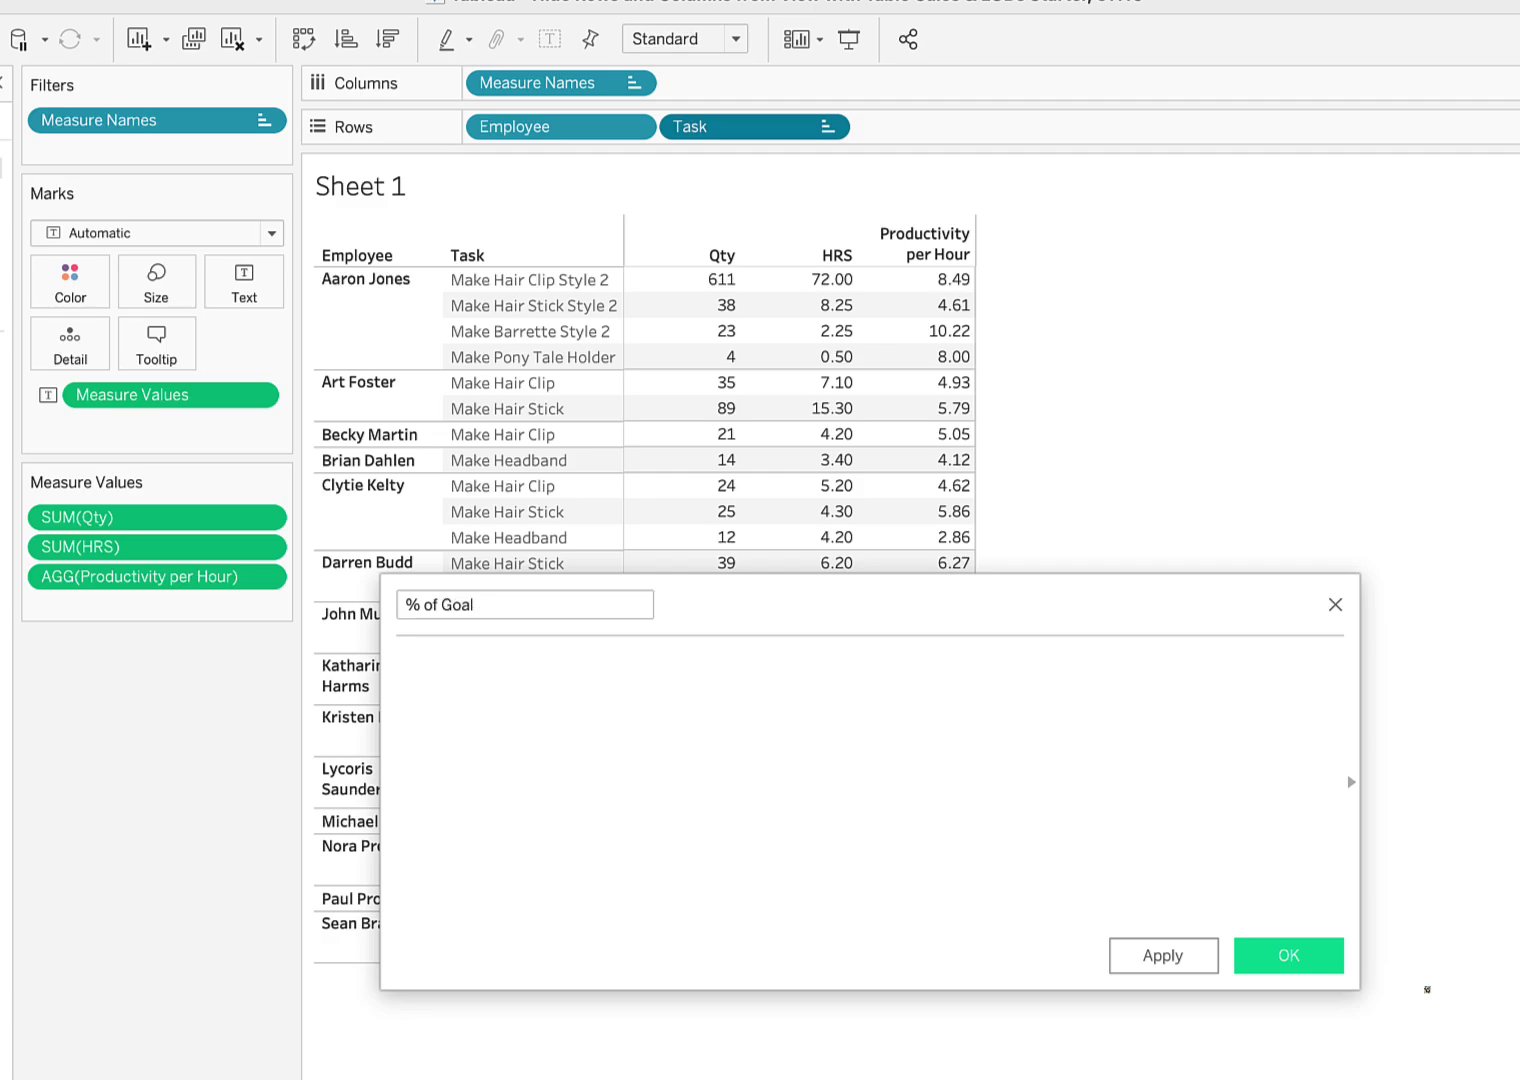
- Start the % of Goal formula with an opening parenthesis followed by Sum([Qty]) / Sum([HRS])
{"action": "type", "text": "( Su"}
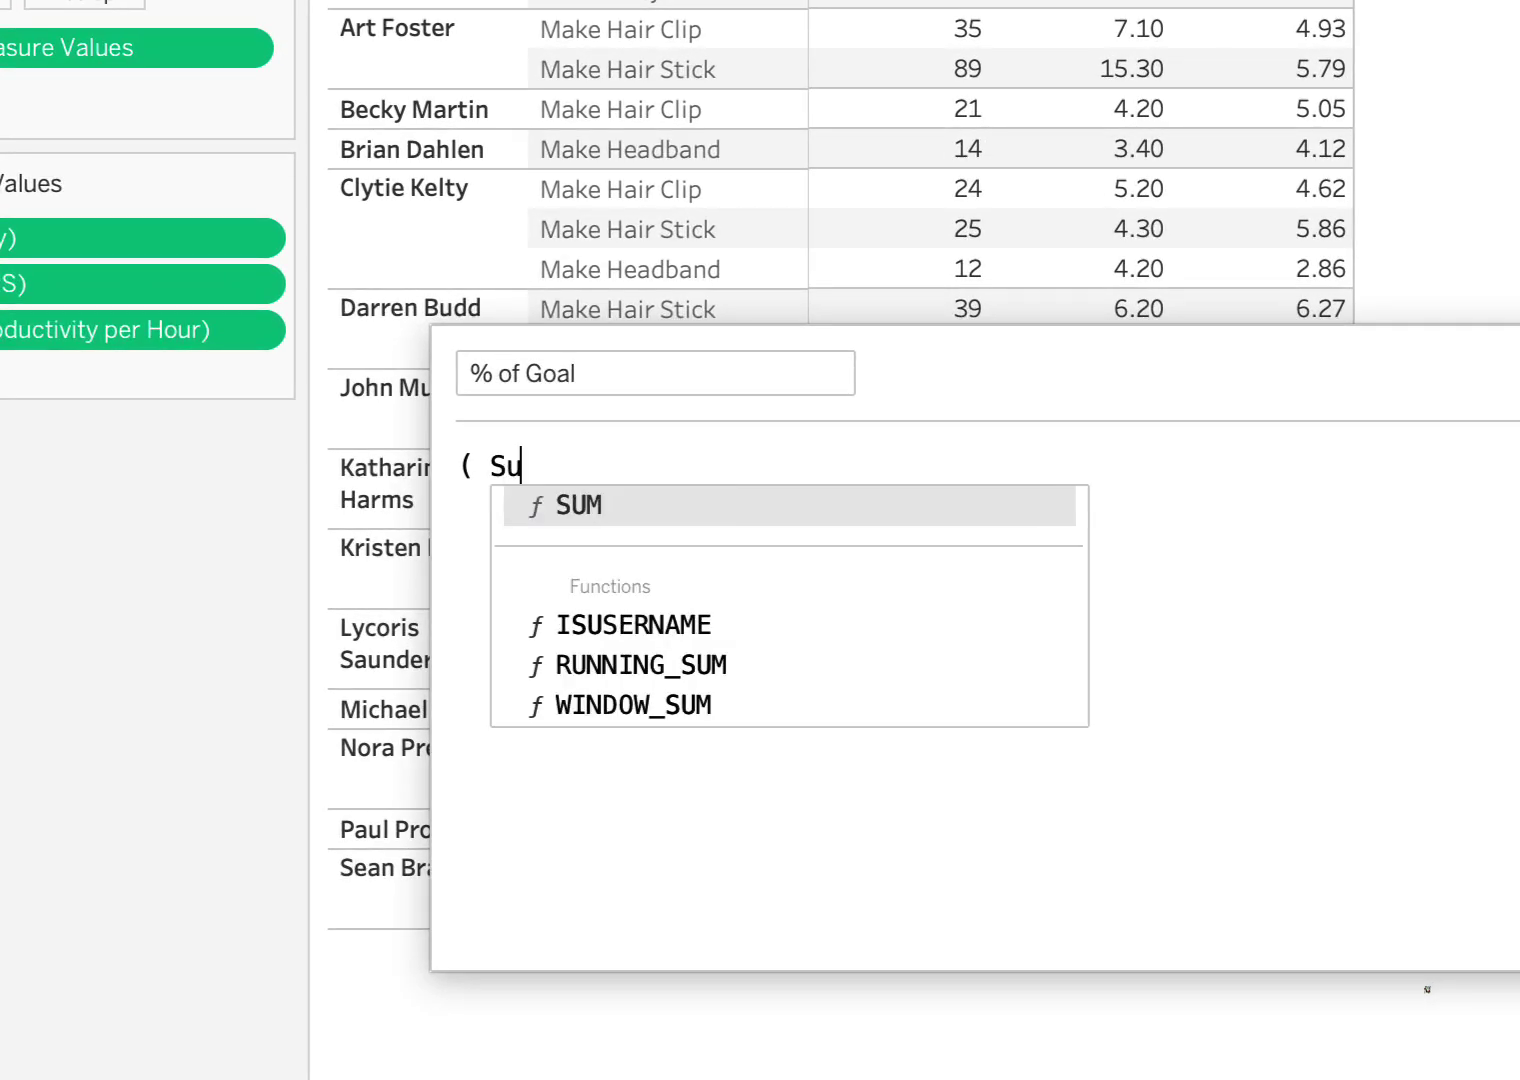
{"action": "type", "text": "m(T"}
{"action": "key", "text": "BackSpace"}
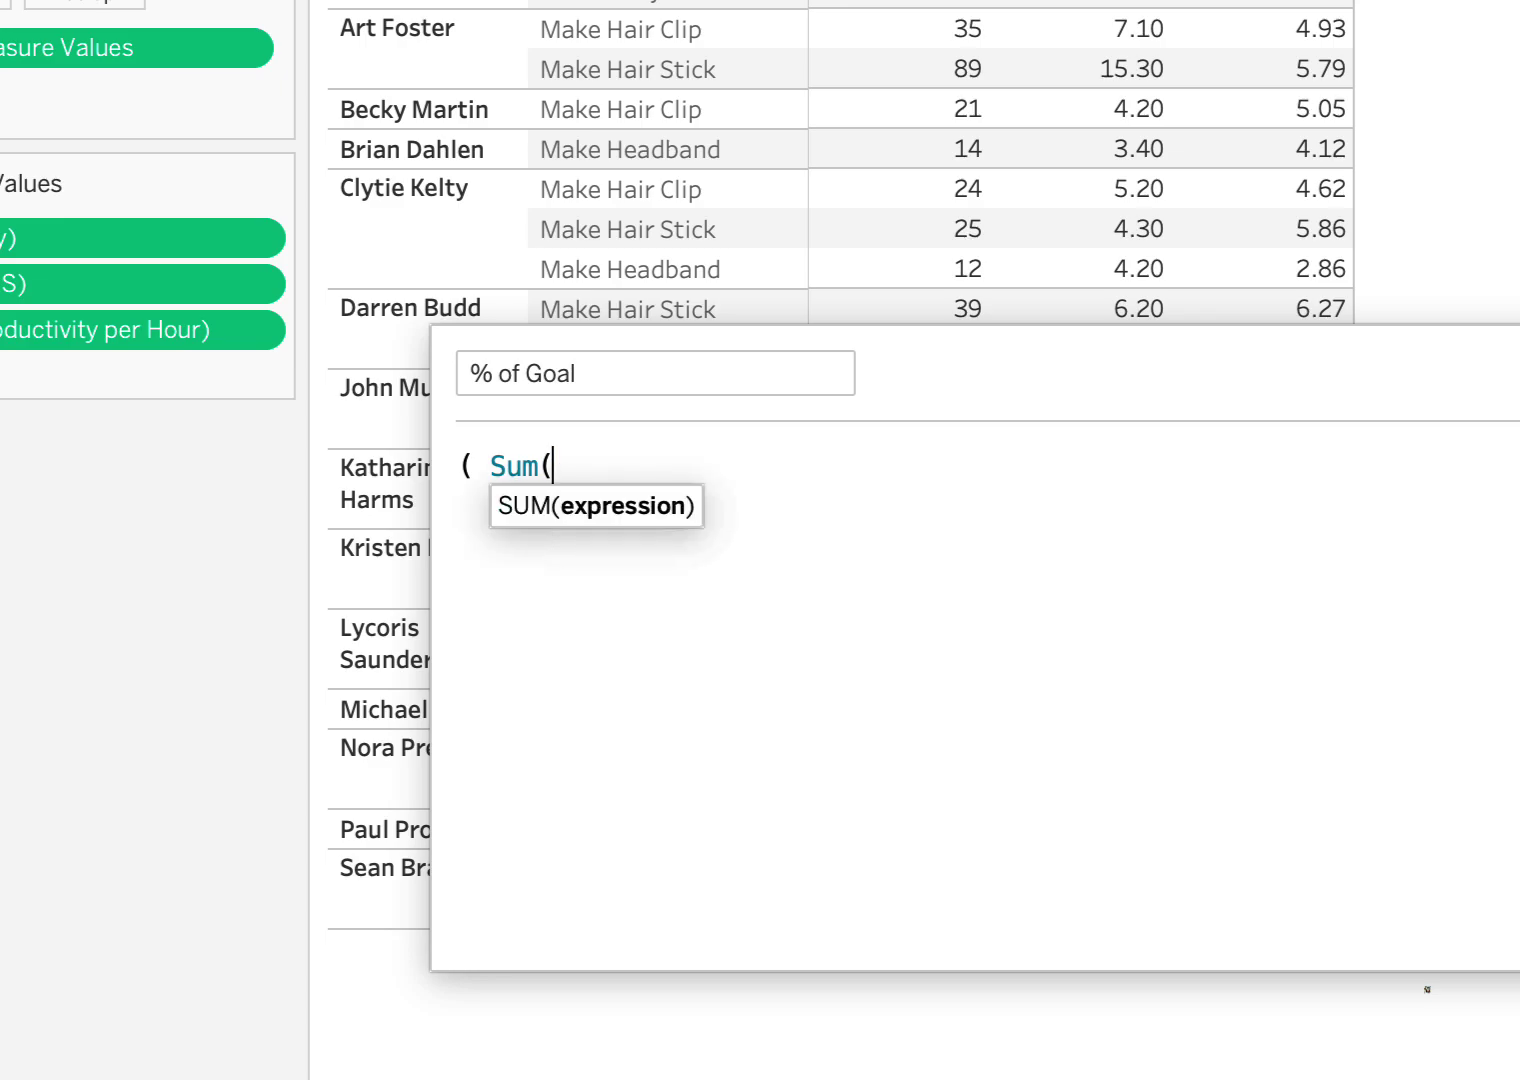
{"action": "type", "text": "Qt"}
{"action": "key", "text": "Return"}
{"action": "type", "text": ") /"}
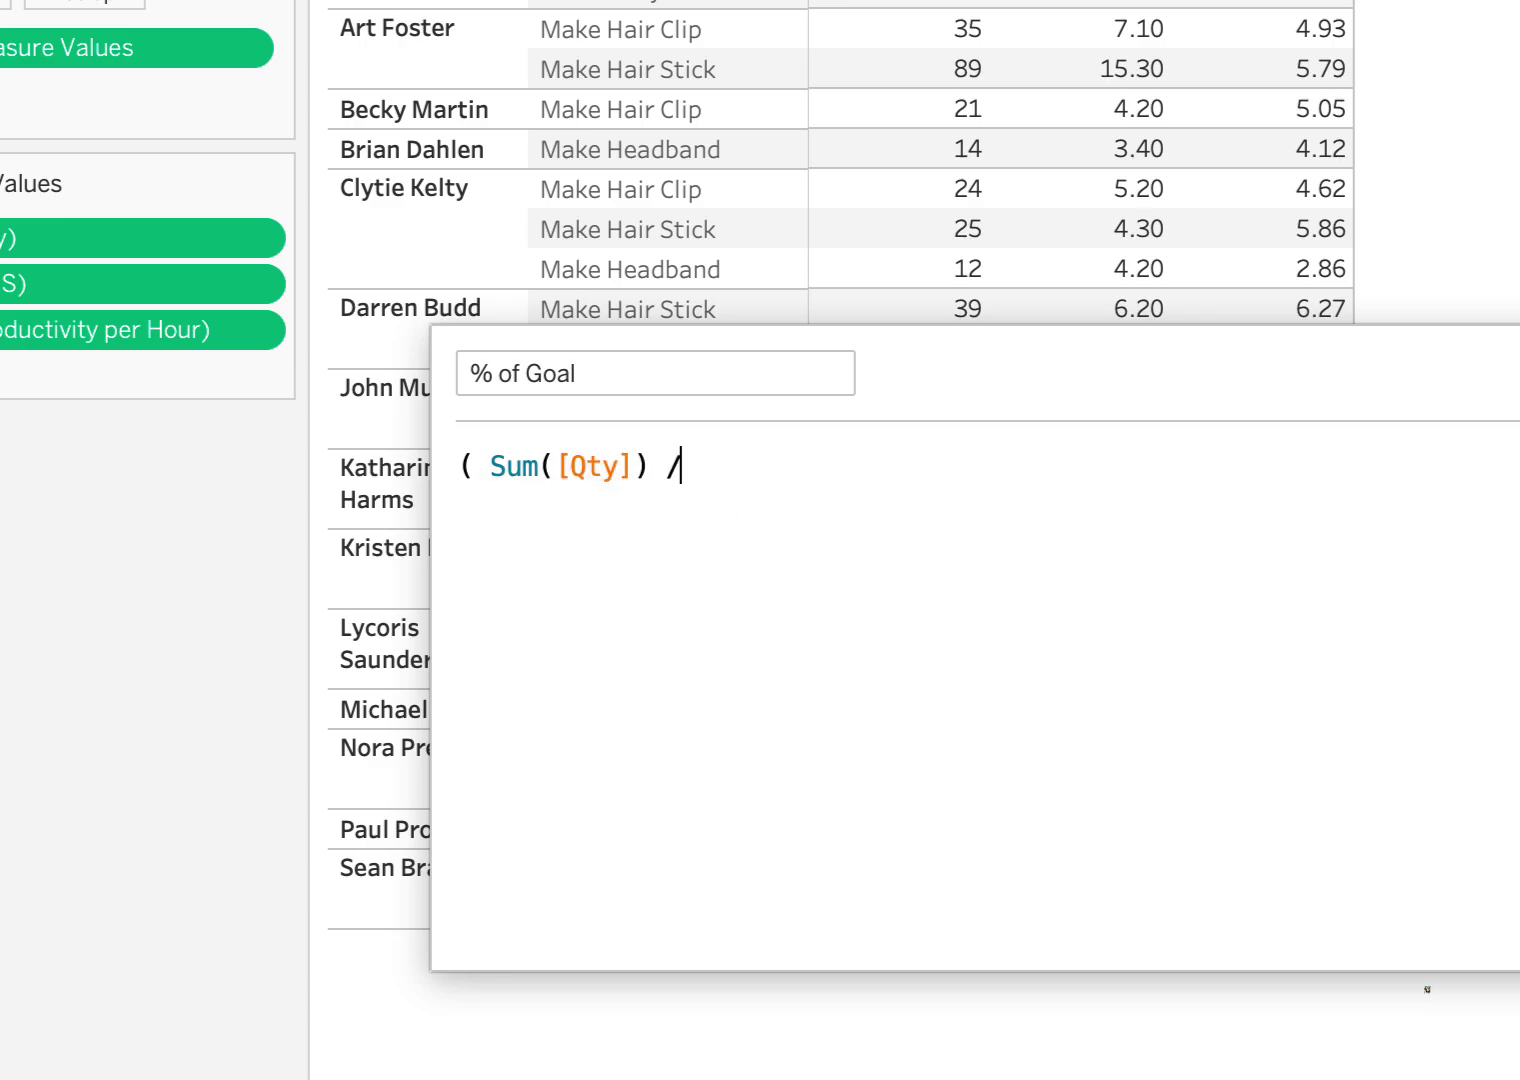
{"action": "type", "text": " Sum(Hr"}
{"action": "key", "text": "Return"}
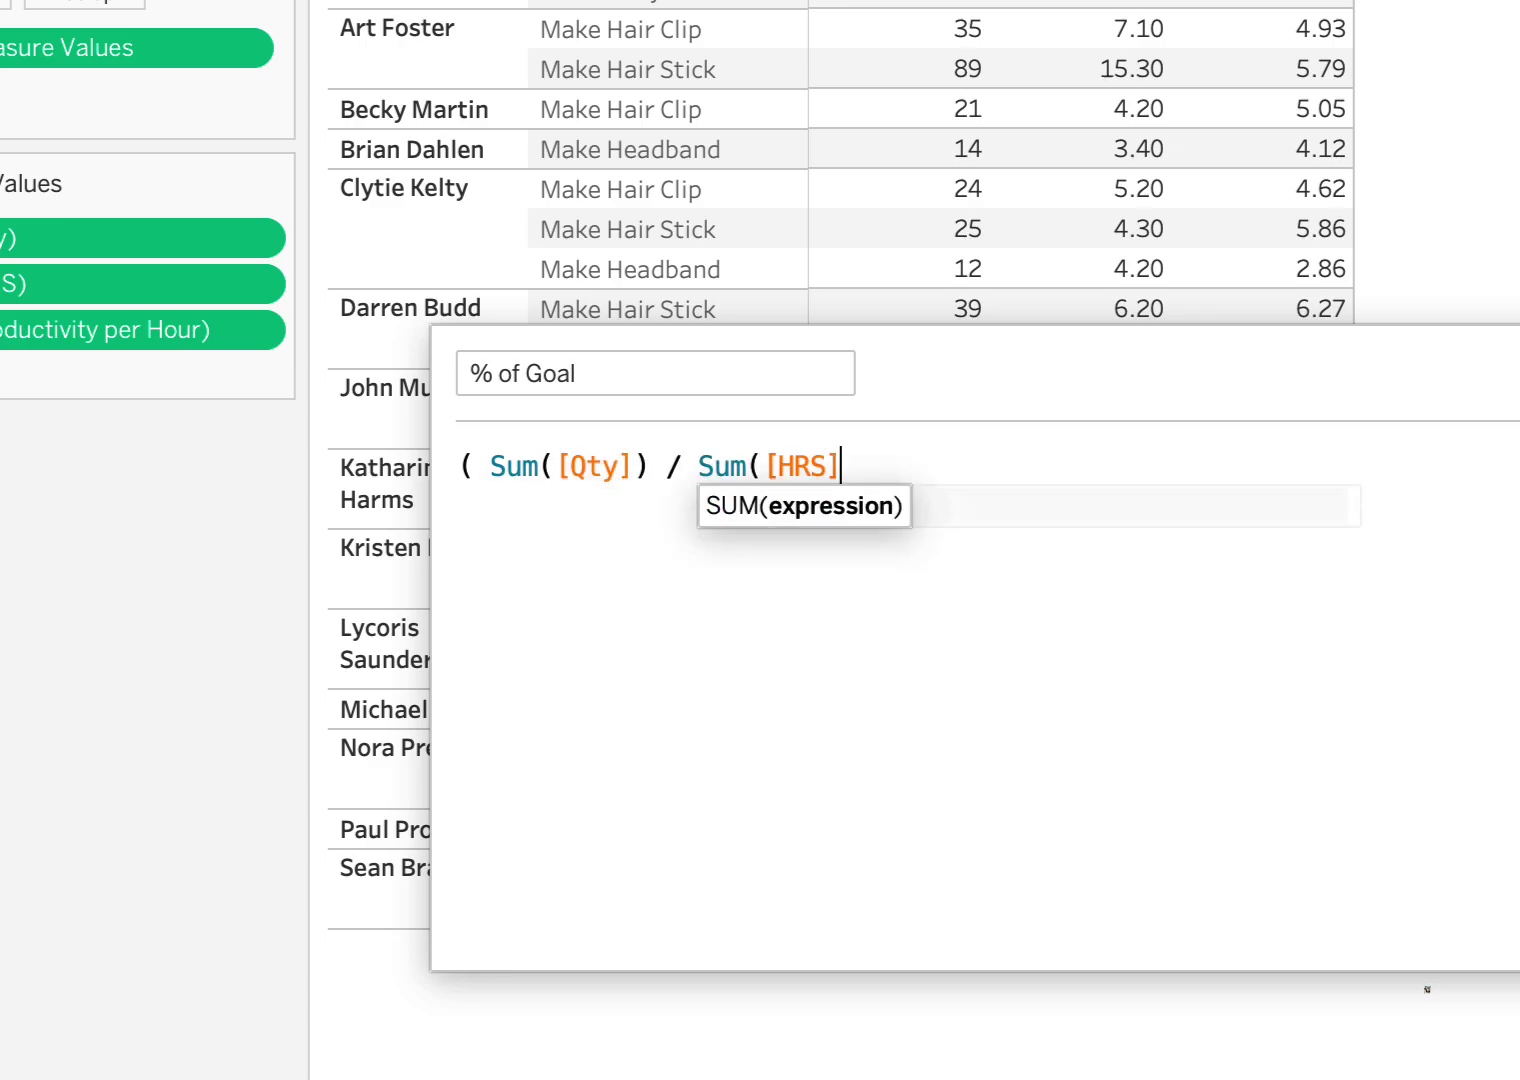
- Extend the % of Goal formula by dividing by ATTR([Goal Per Hour])
{"action": "type", "text": ")  /  "}
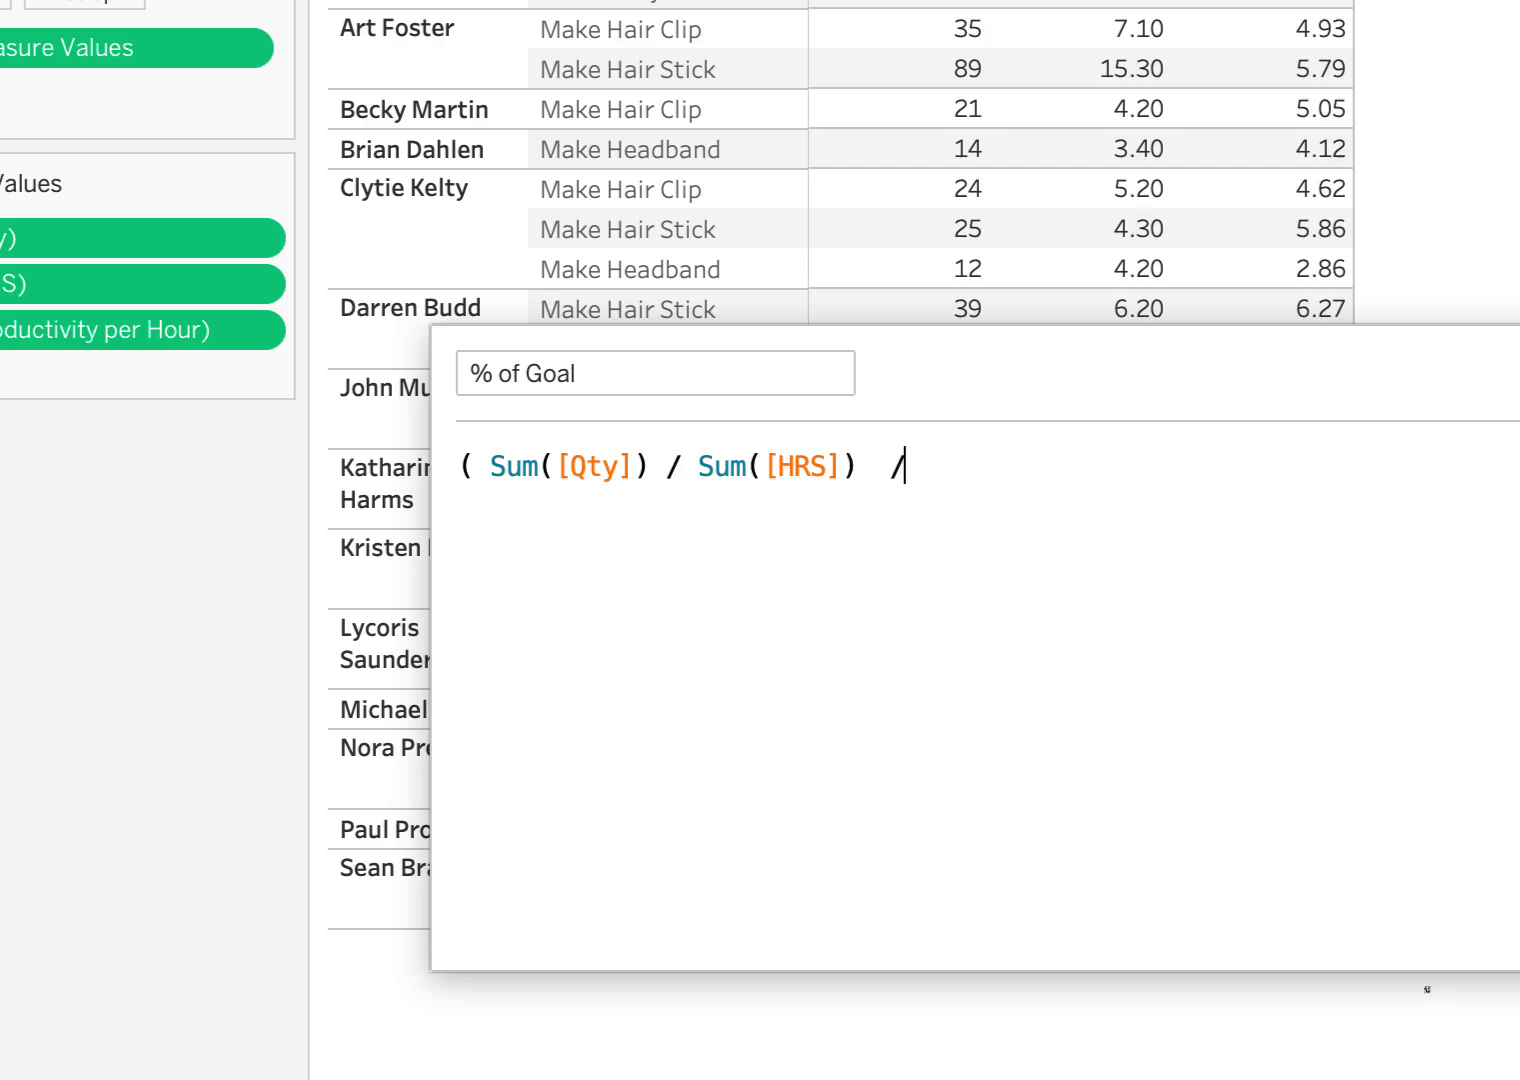
{"action": "type", "text": "ATTR"}
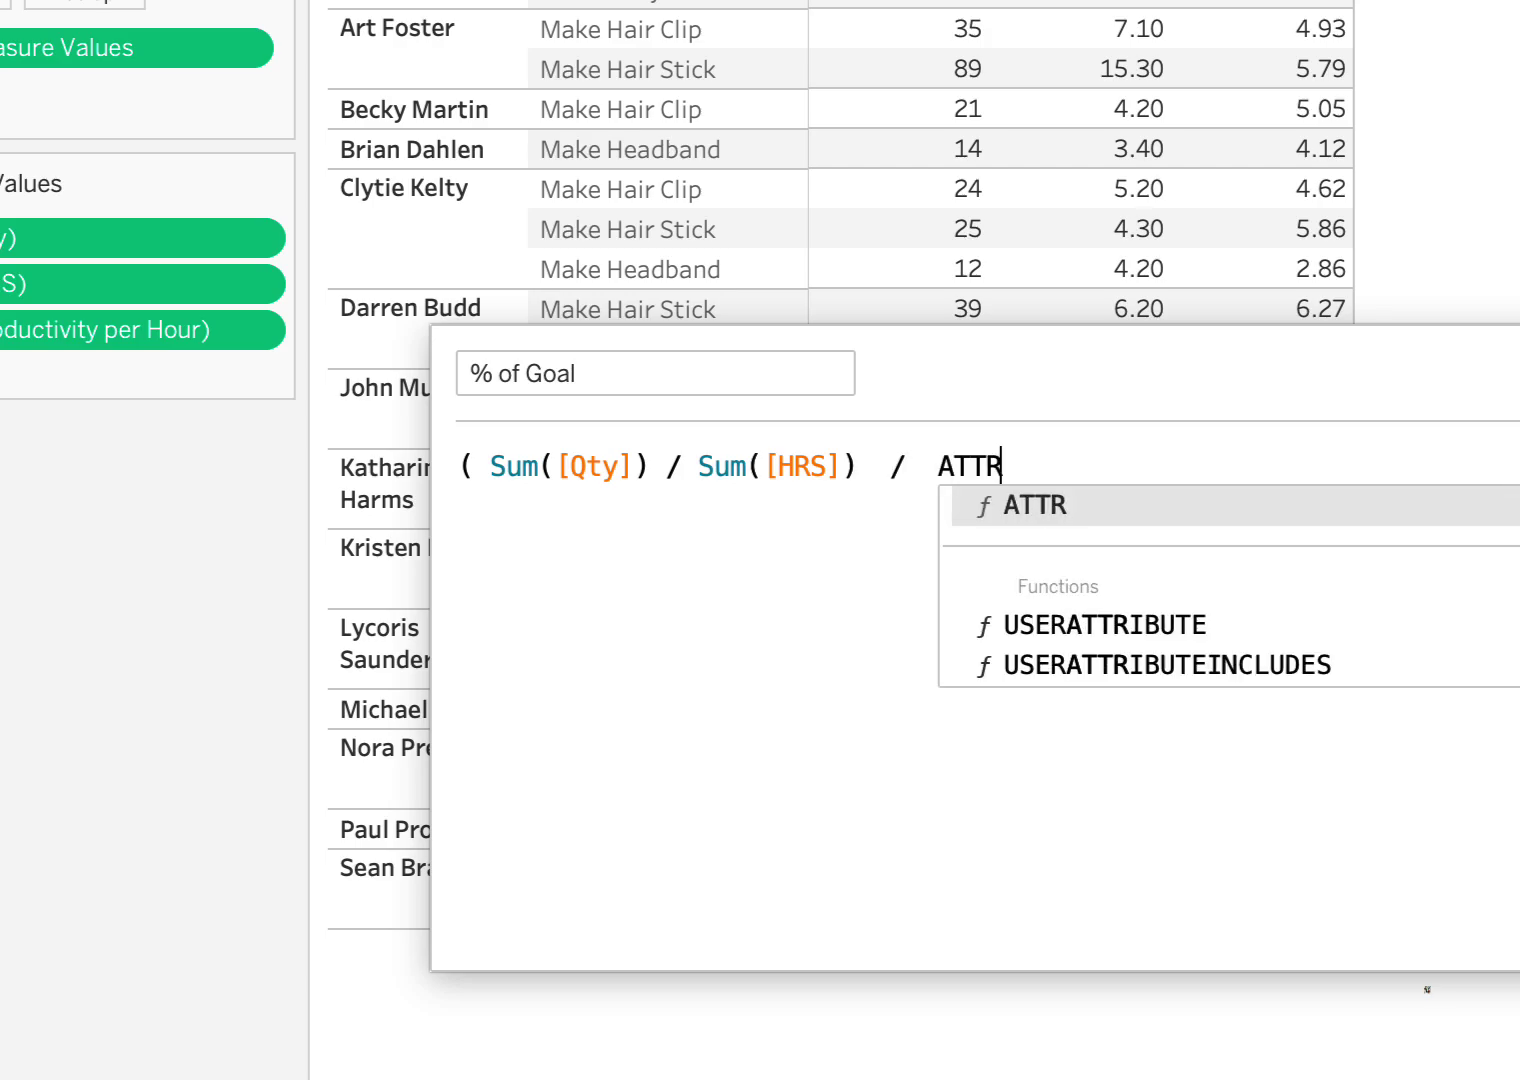
{"action": "type", "text": "([Goa"}
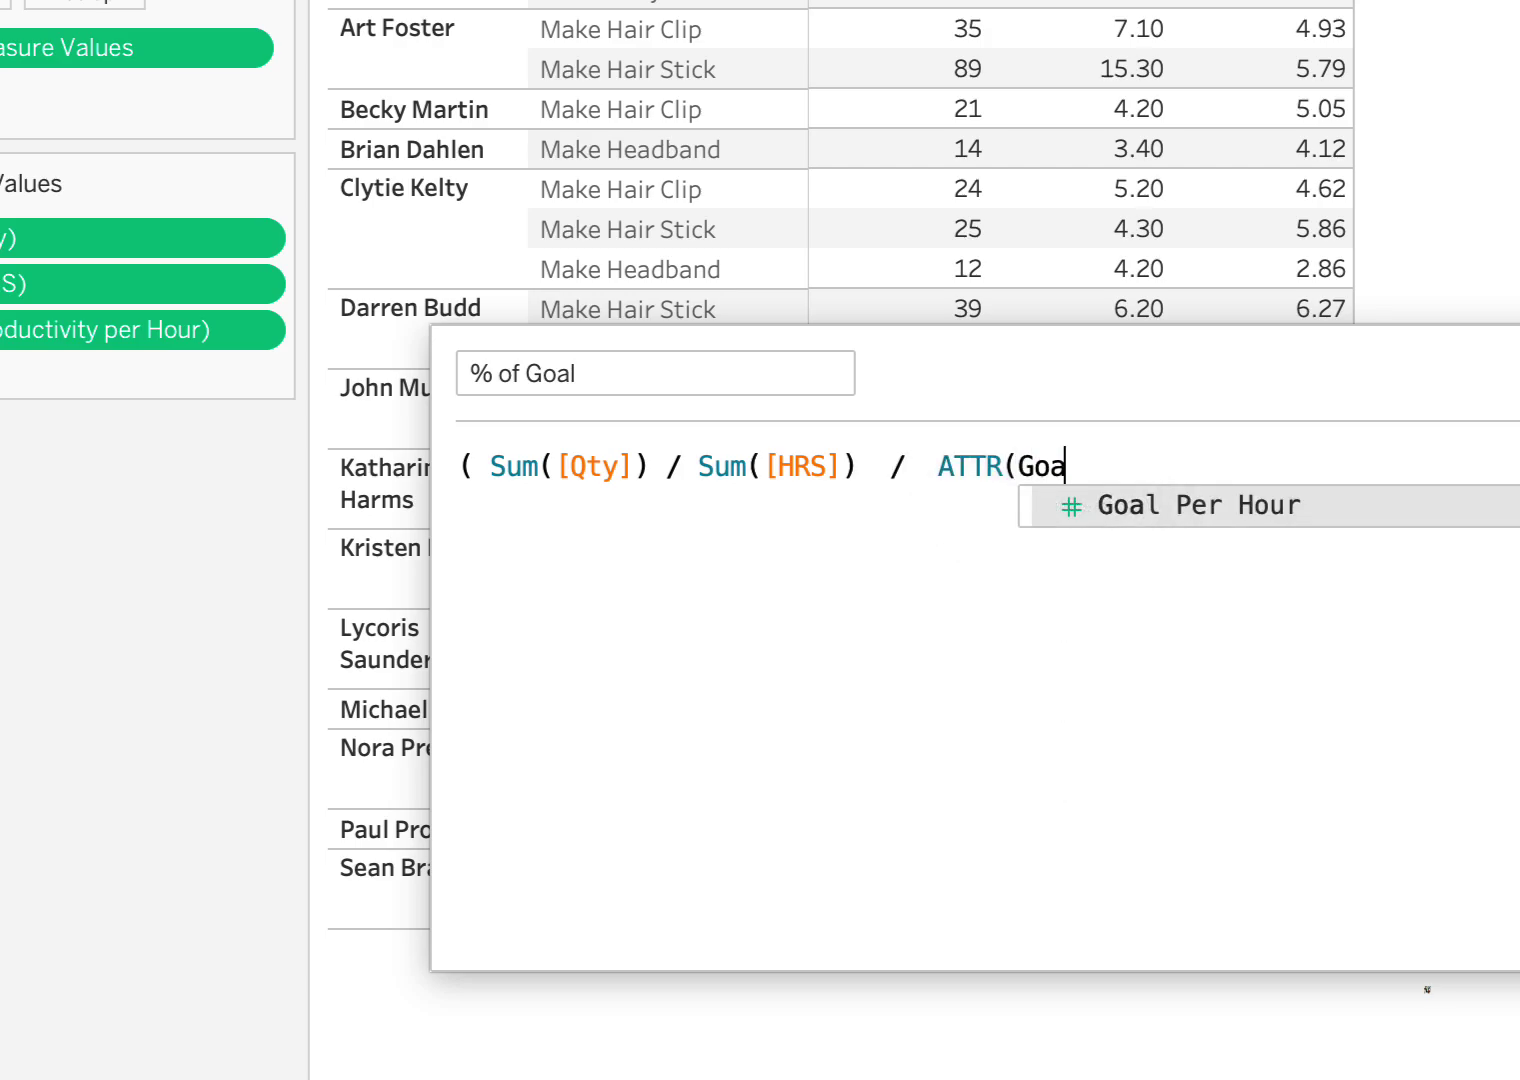
{"action": "type", "text": "l Per Hour"}
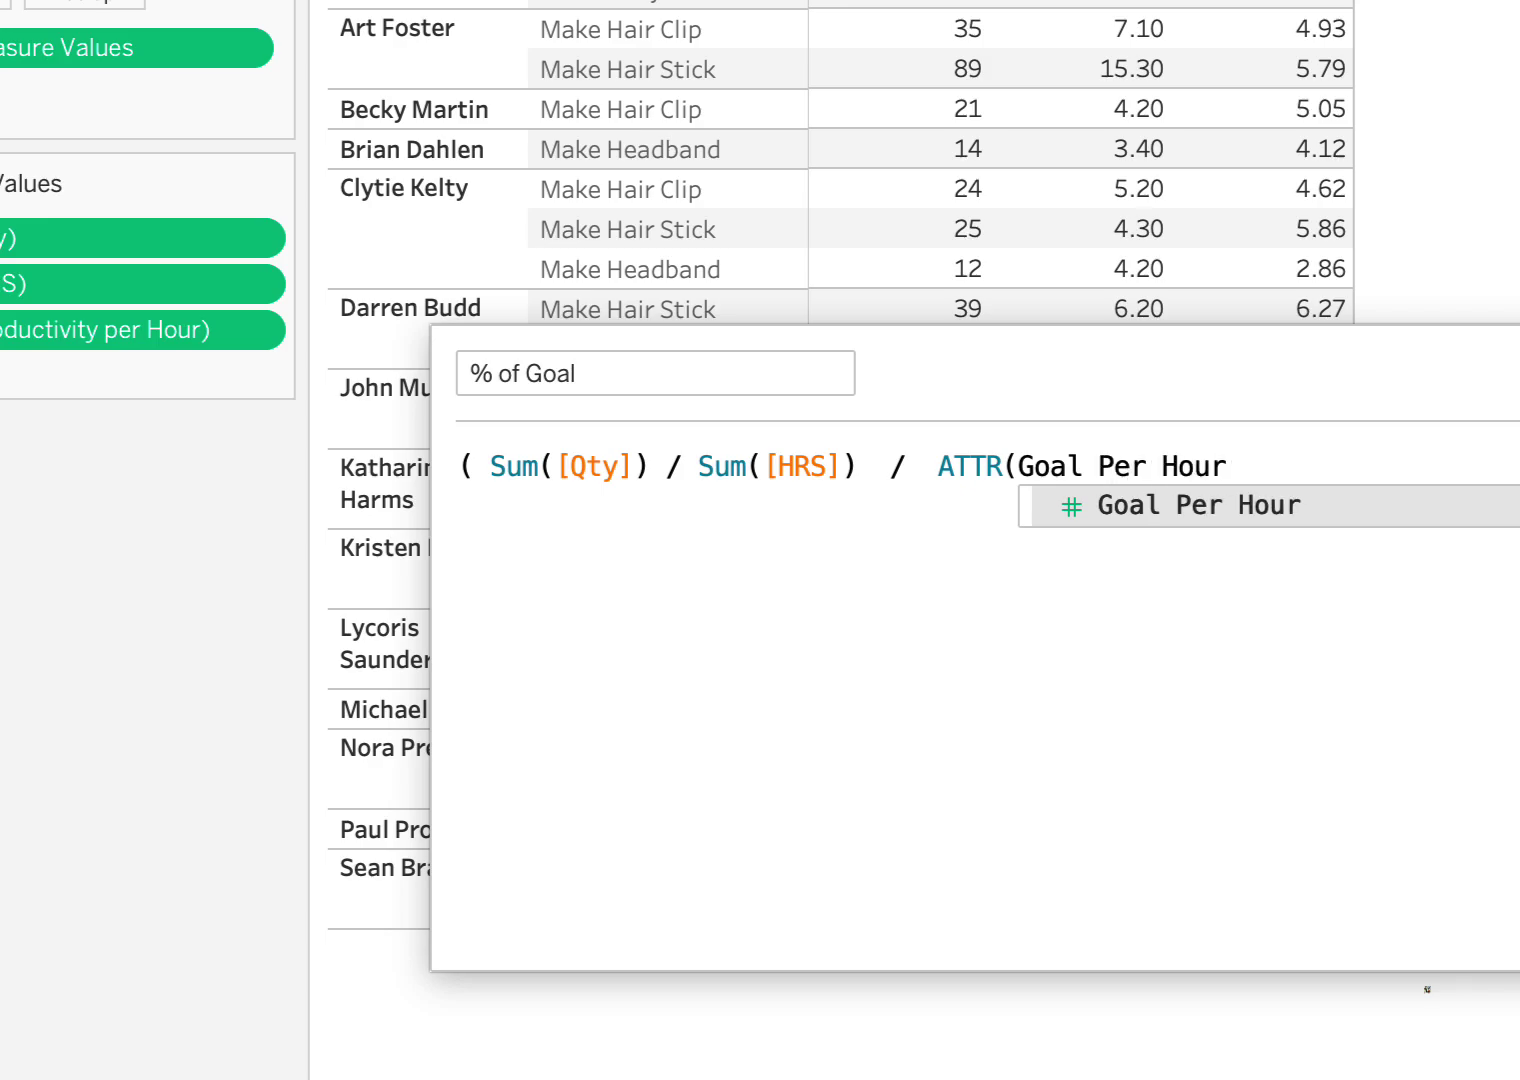
{"action": "key", "text": "Return"}
{"action": "type", "text": ")"}
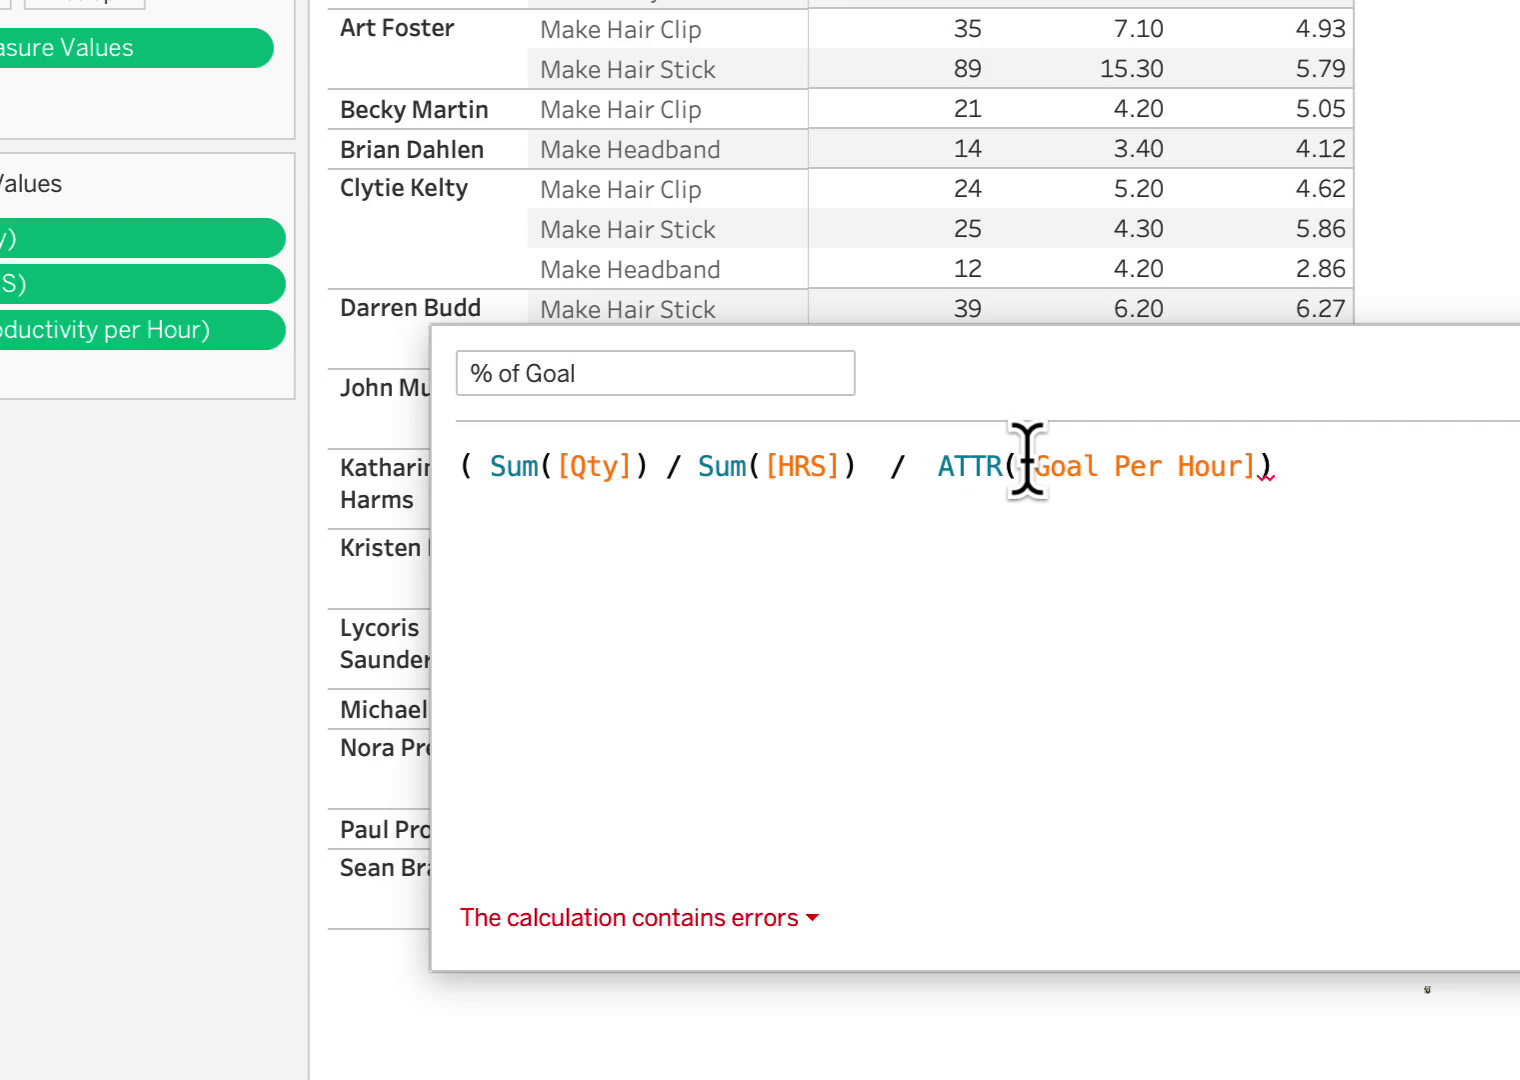
- Add the missing closing parenthesis after Sum([HRS]) in the % of Goal formula and save the calculated field
{"action": "left_click", "coordinate": [870, 466]}
{"action": "type", "text": ")"}
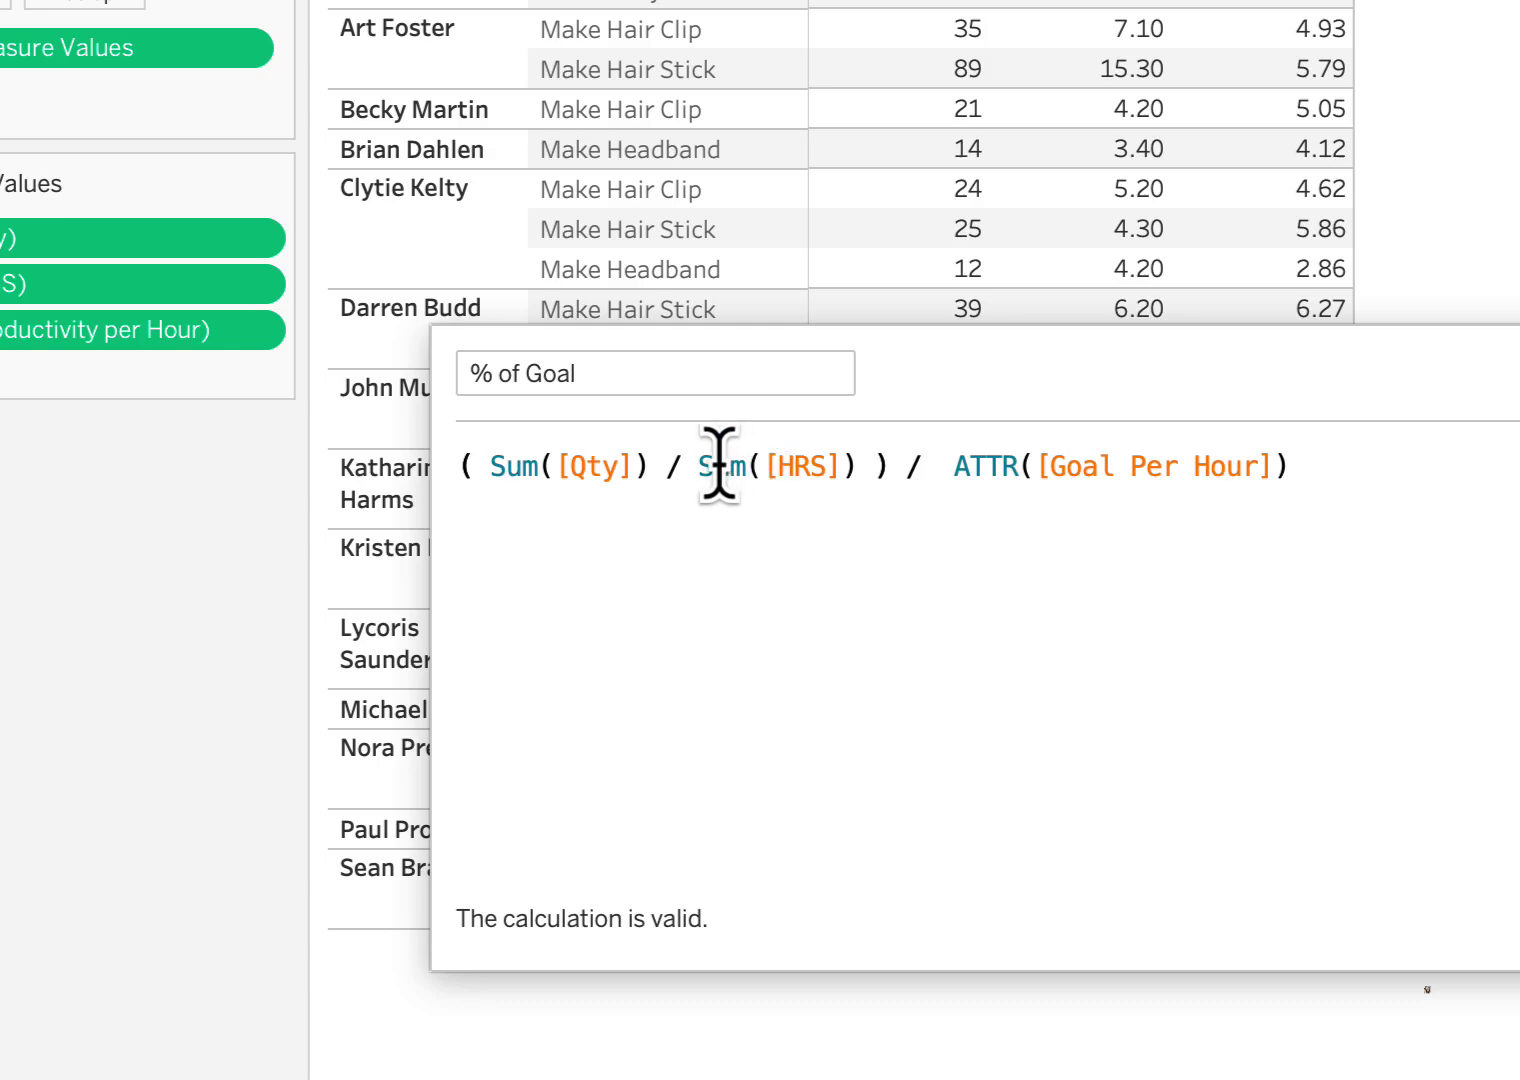
{"action": "left_click_drag", "start_coordinate": [858, 462], "coordinate": [498, 441]}
{"action": "left_click", "coordinate": [1276, 464]}
{"action": "left_click", "coordinate": [1033, 462]}
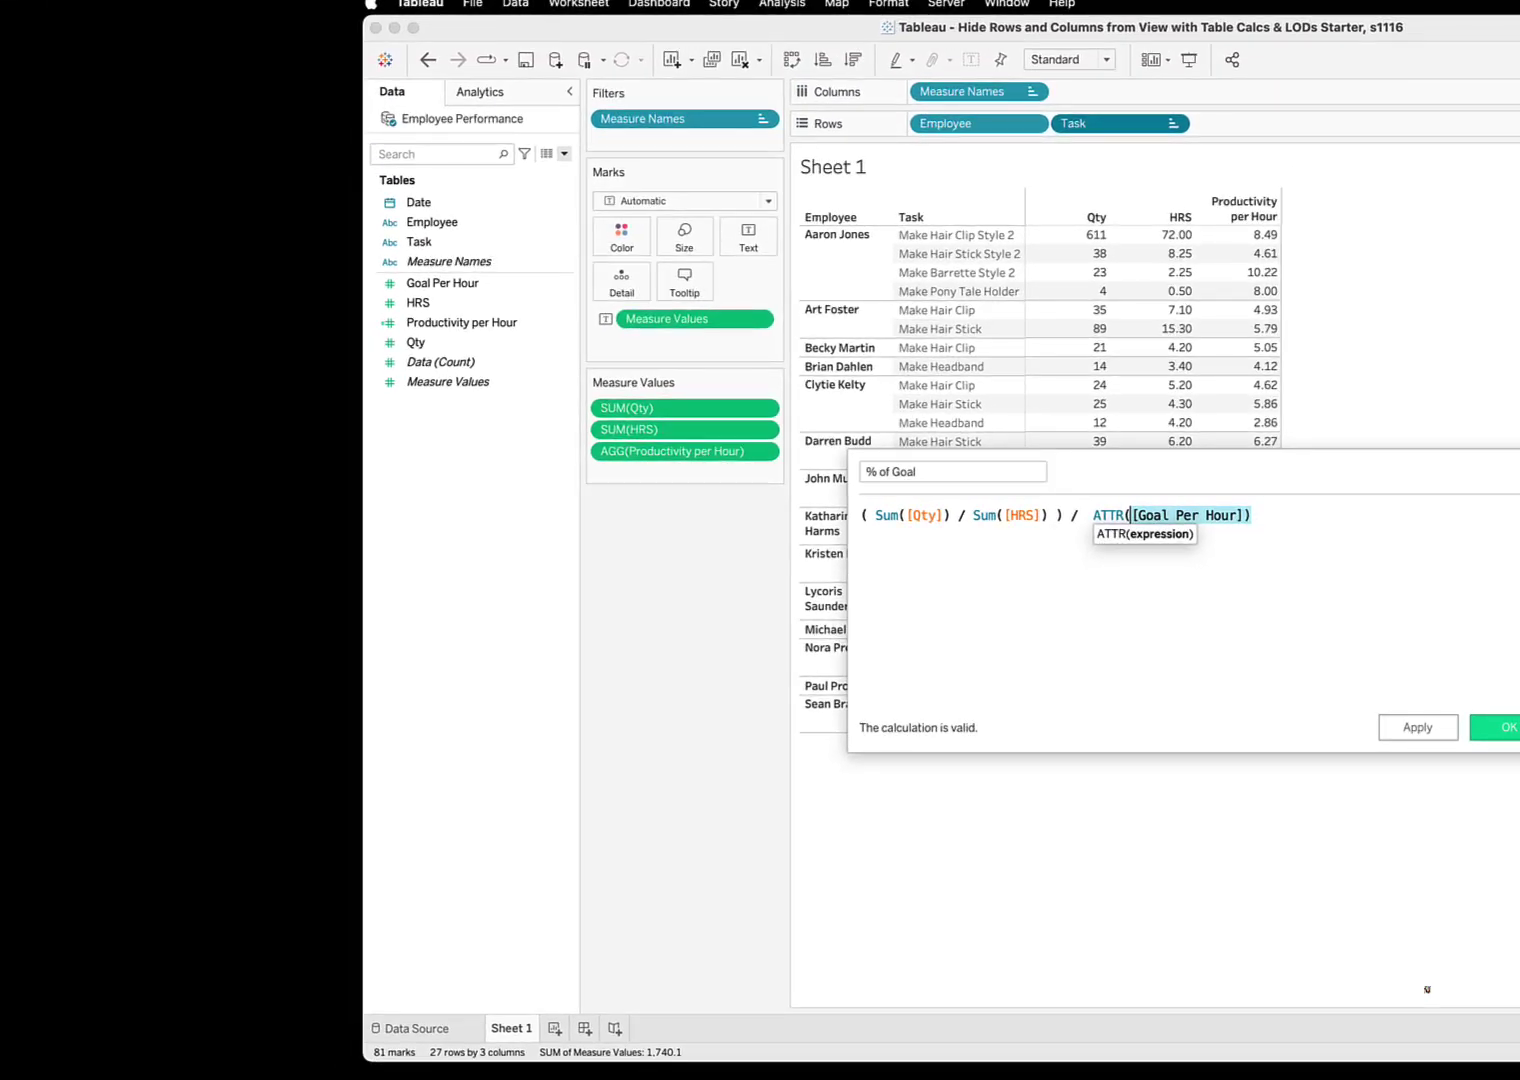
{"action": "left_click", "coordinate": [1505, 730]}
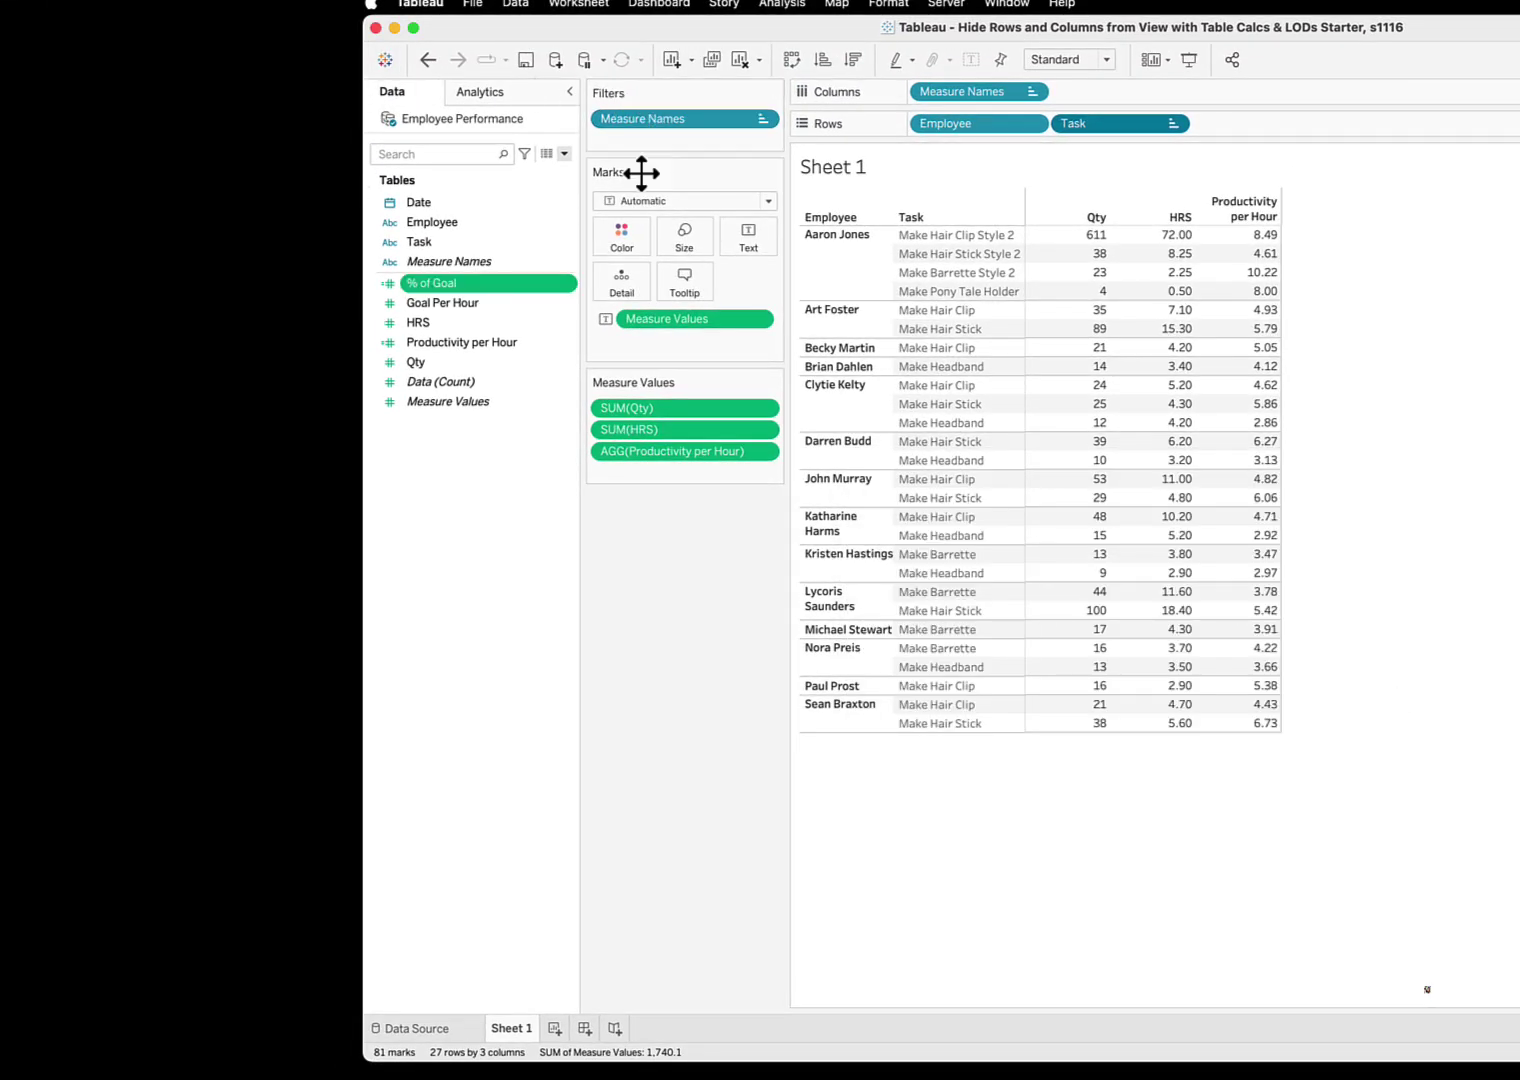
- Set the default number format of the % of Goal field to Percentage
{"action": "right_click", "coordinate": [566, 284]}
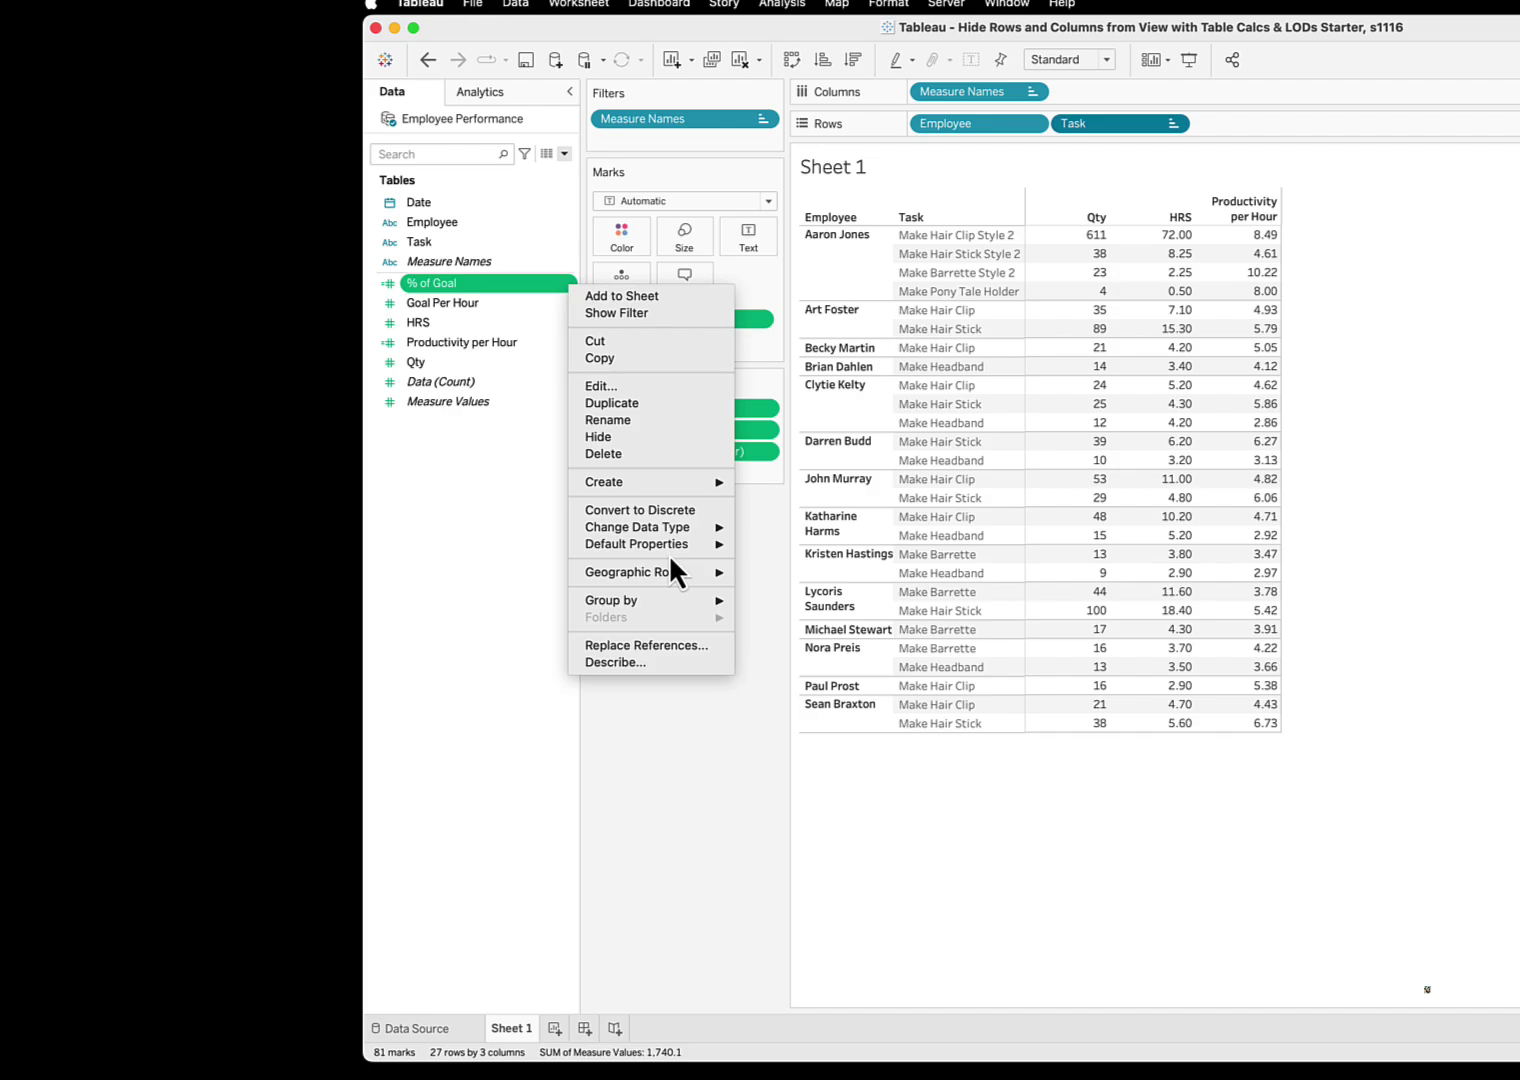
{"action": "mouse_move", "coordinate": [705, 546]}
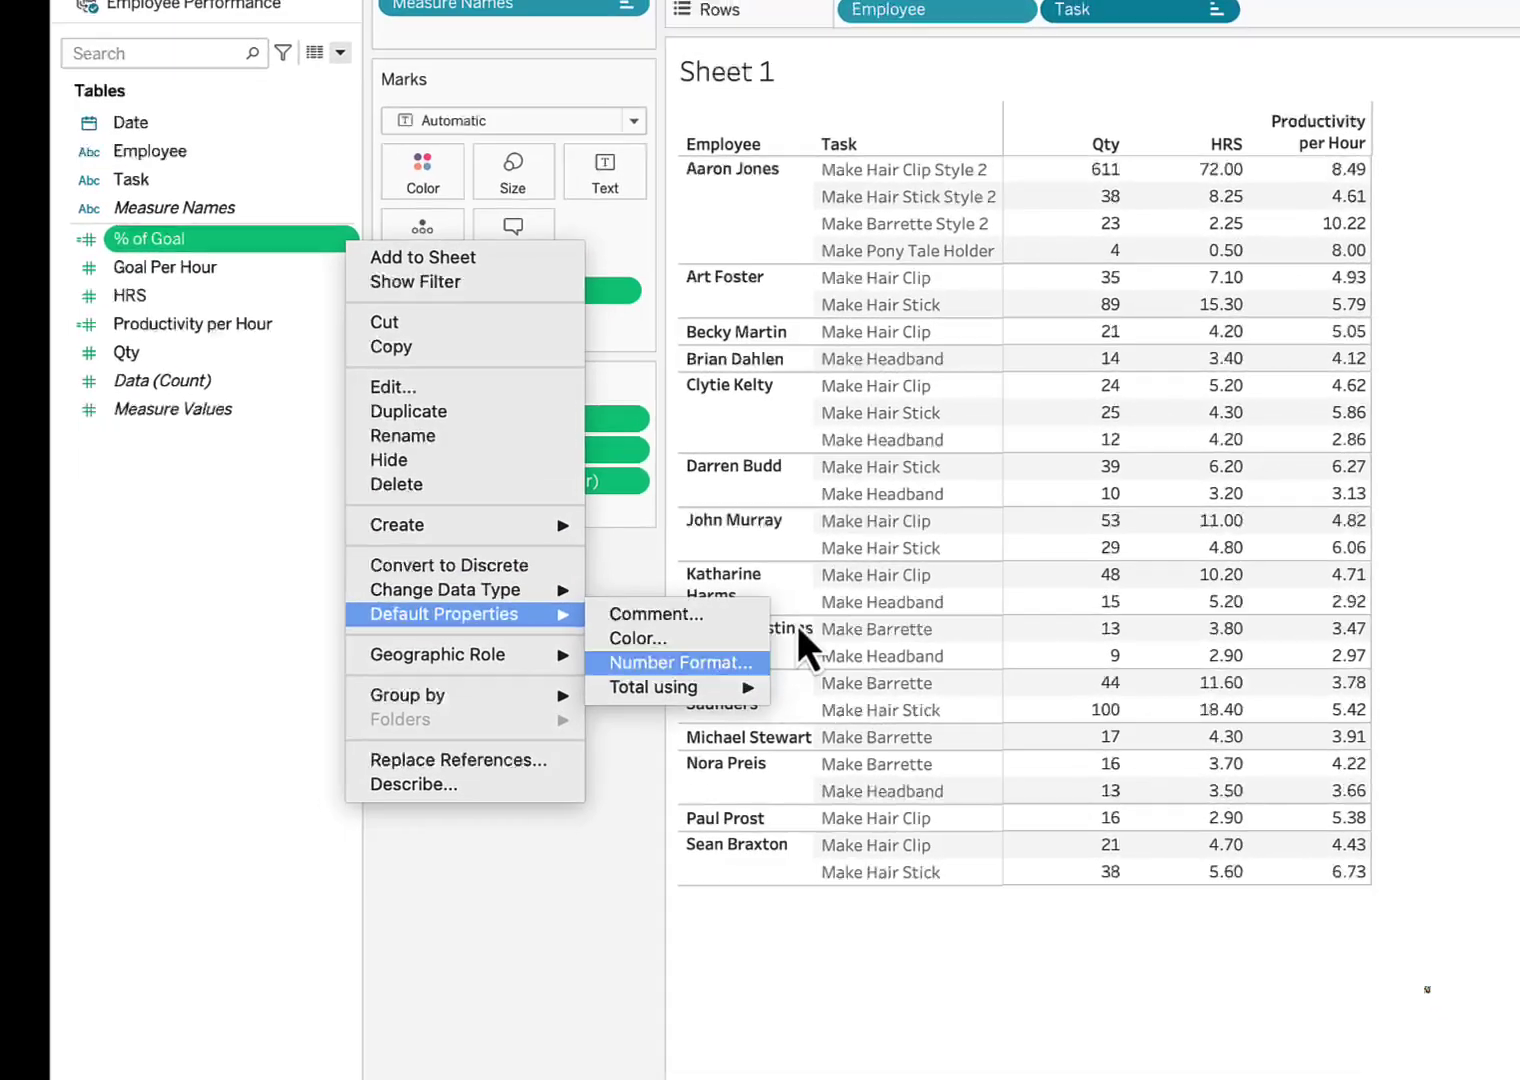
{"action": "left_click", "coordinate": [800, 578]}
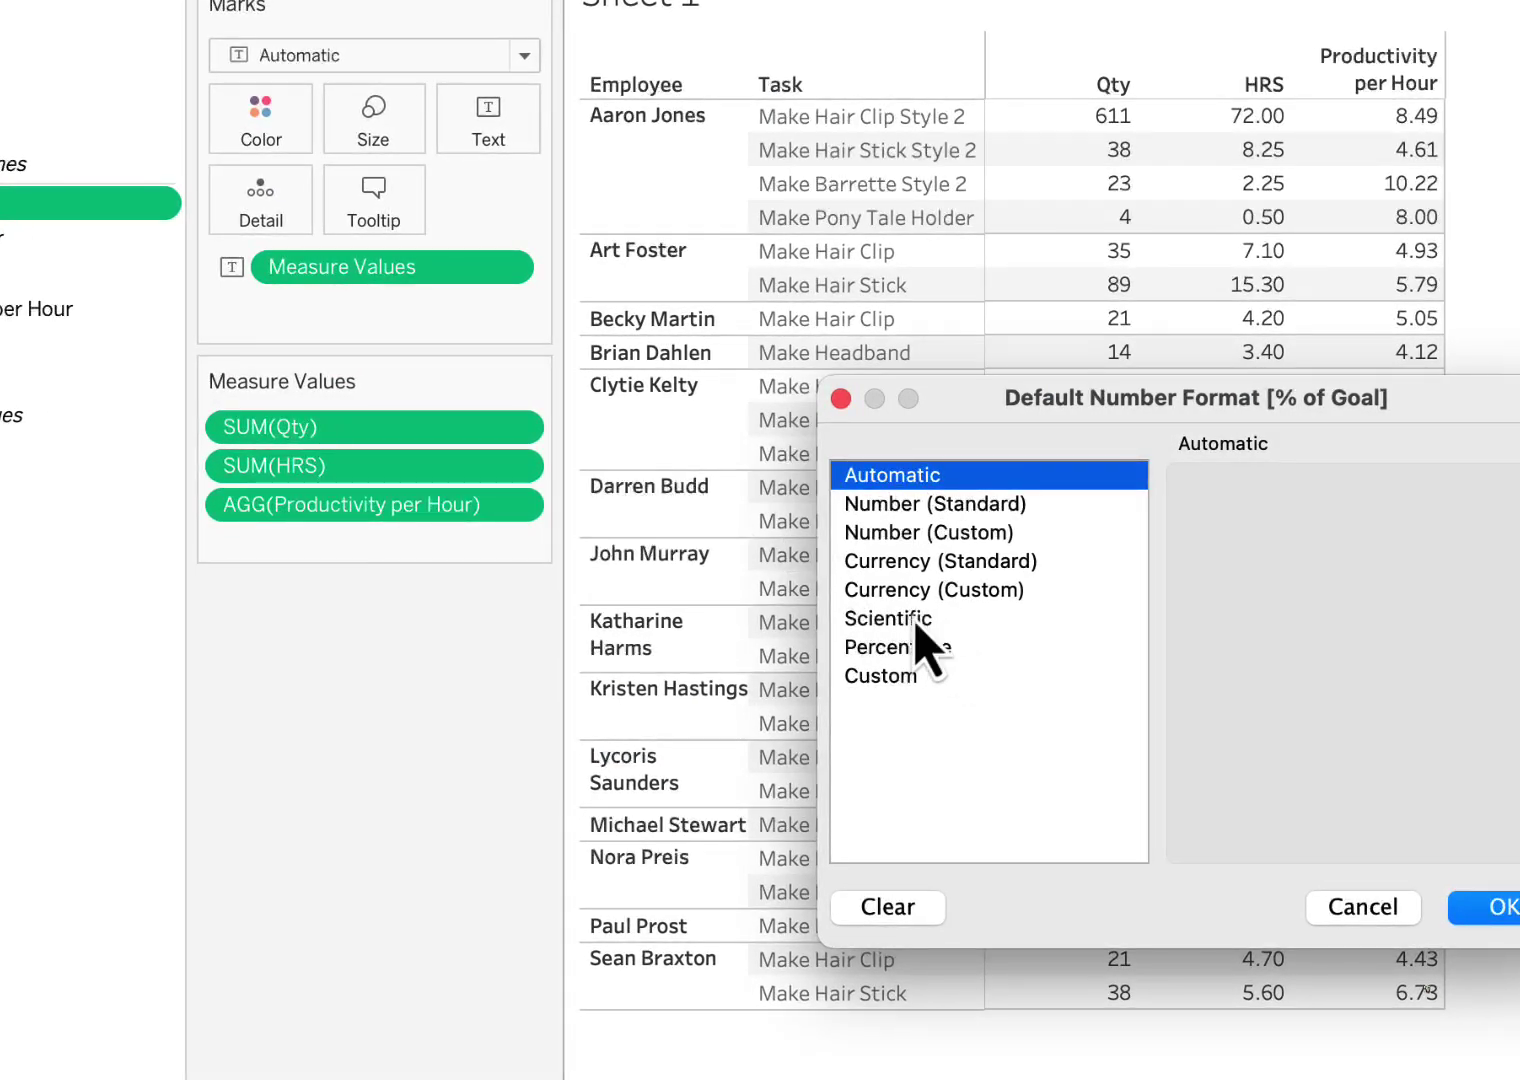
{"action": "left_click", "coordinate": [915, 647]}
{"action": "left_click", "coordinate": [1490, 907]}
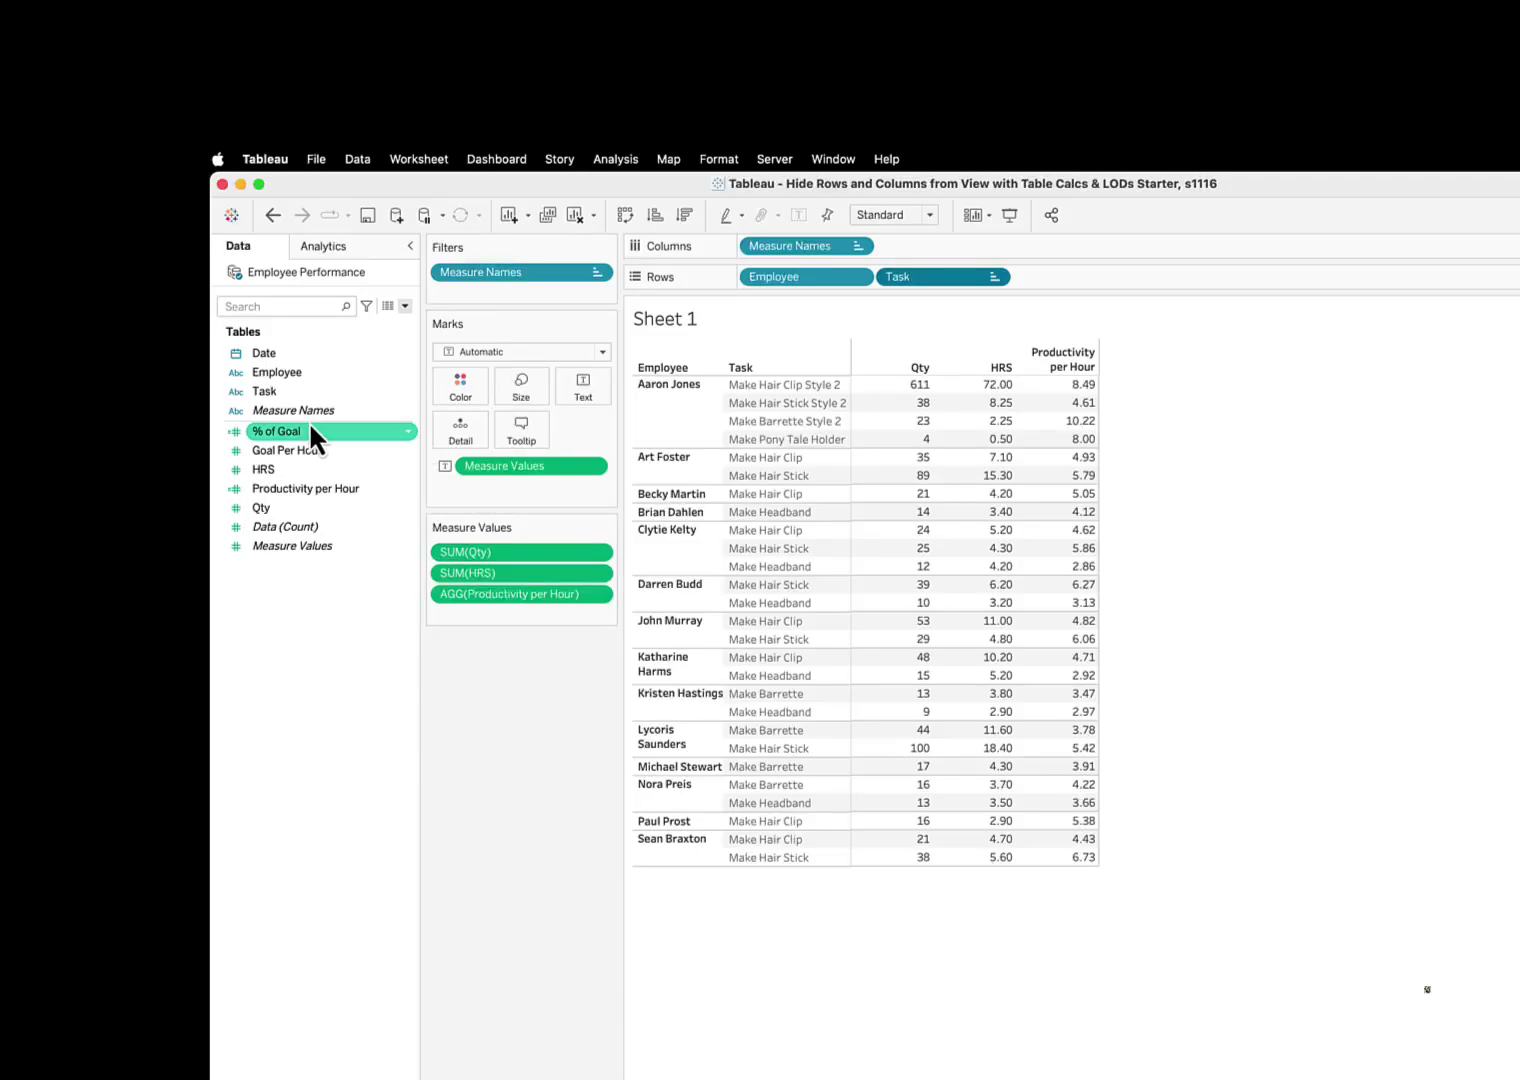
- Add % of Goal to the end of the table's measure values and place Goal Per Hour just before it
{"action": "left_click_drag", "start_coordinate": [310, 429], "coordinate": [470, 612]}
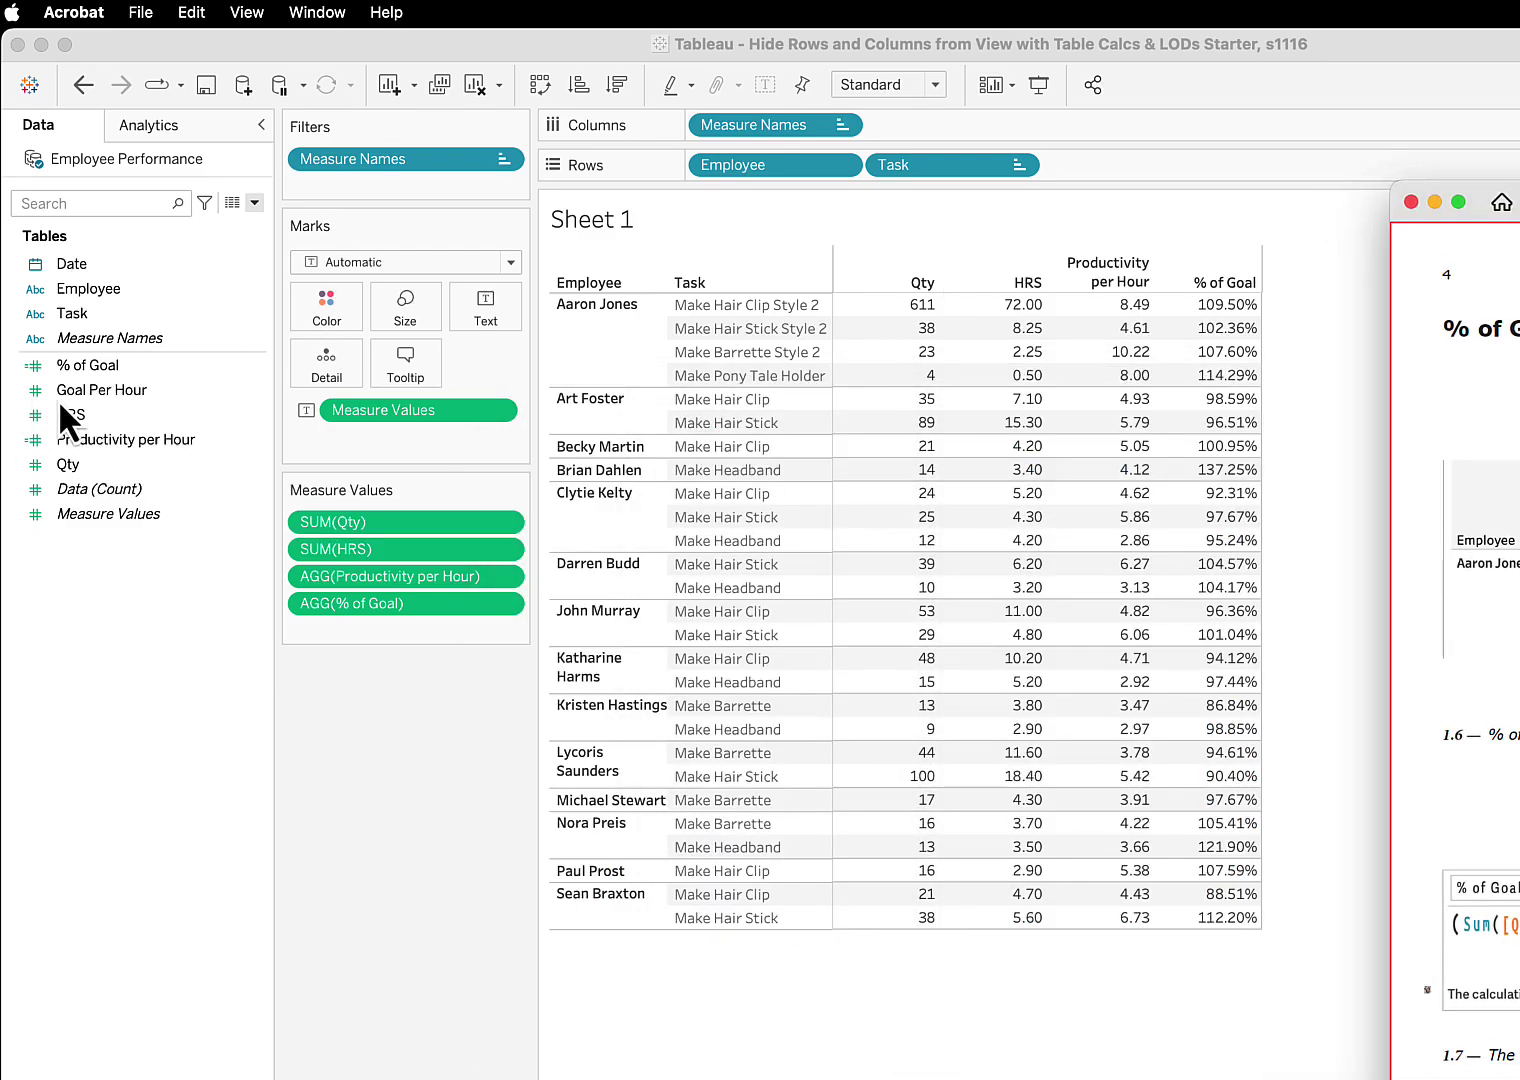
{"action": "left_click_drag", "start_coordinate": [84, 390], "coordinate": [433, 590]}
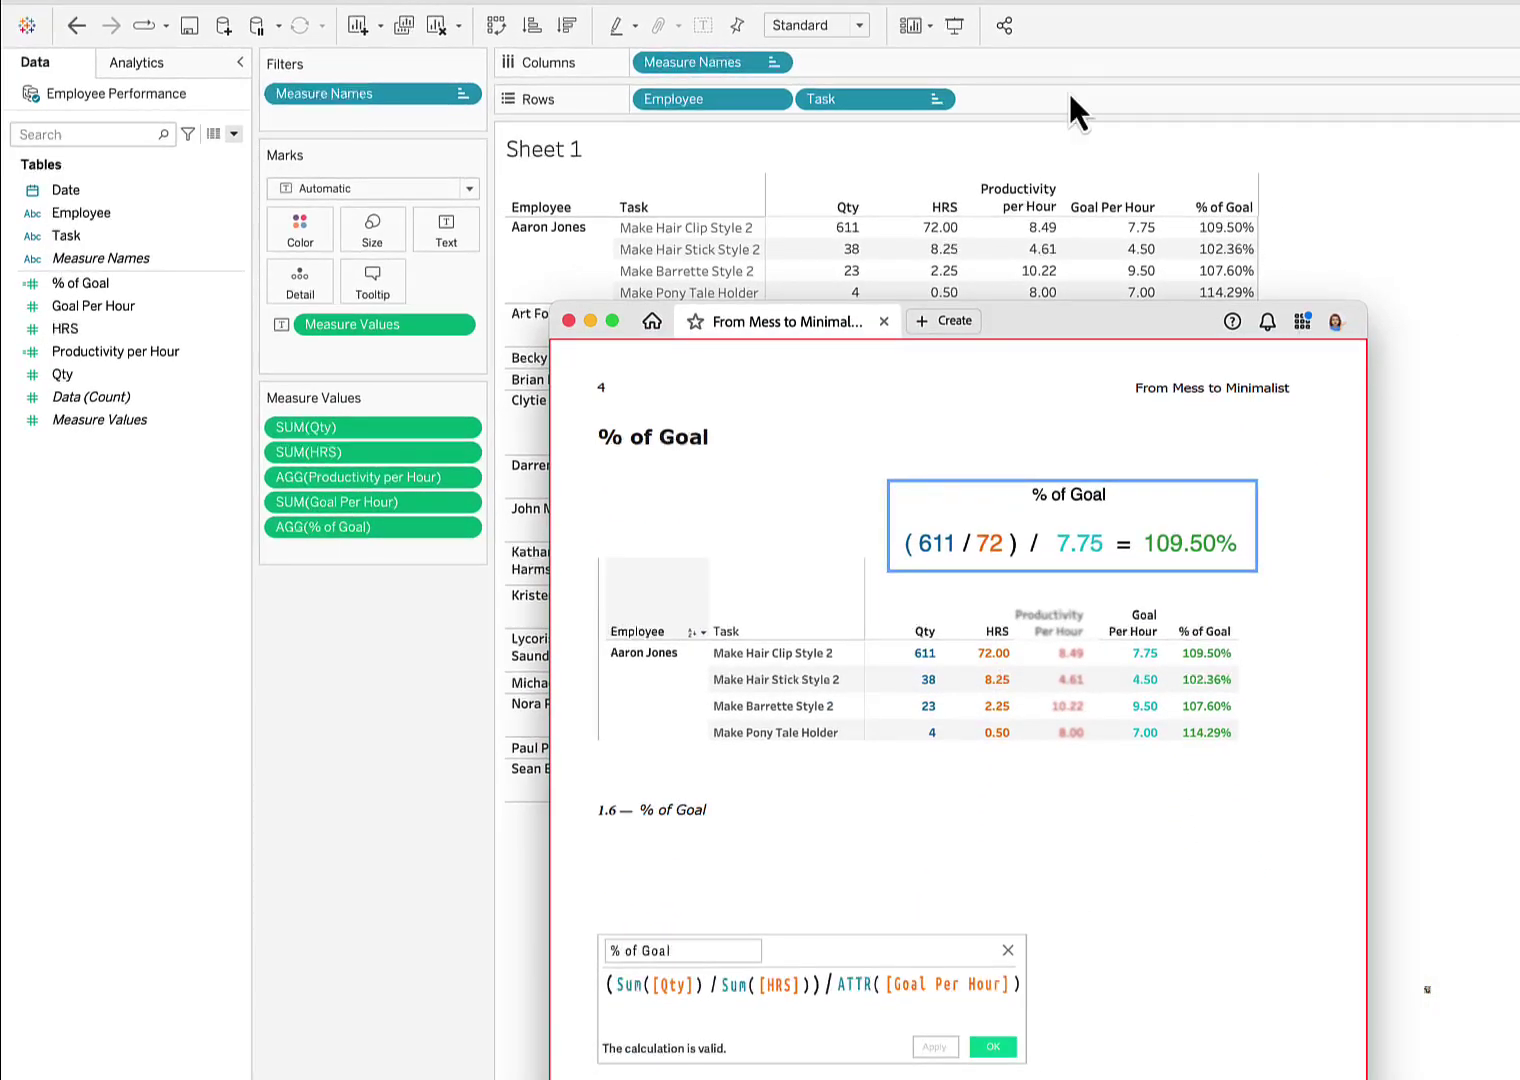
- Advance the Acrobat handout to the Employee Total Hours LOD page and examine Goal Per Hour and HRS for Make Hair Clip Style 2 in Tableau
{"action": "key", "text": "Right"}
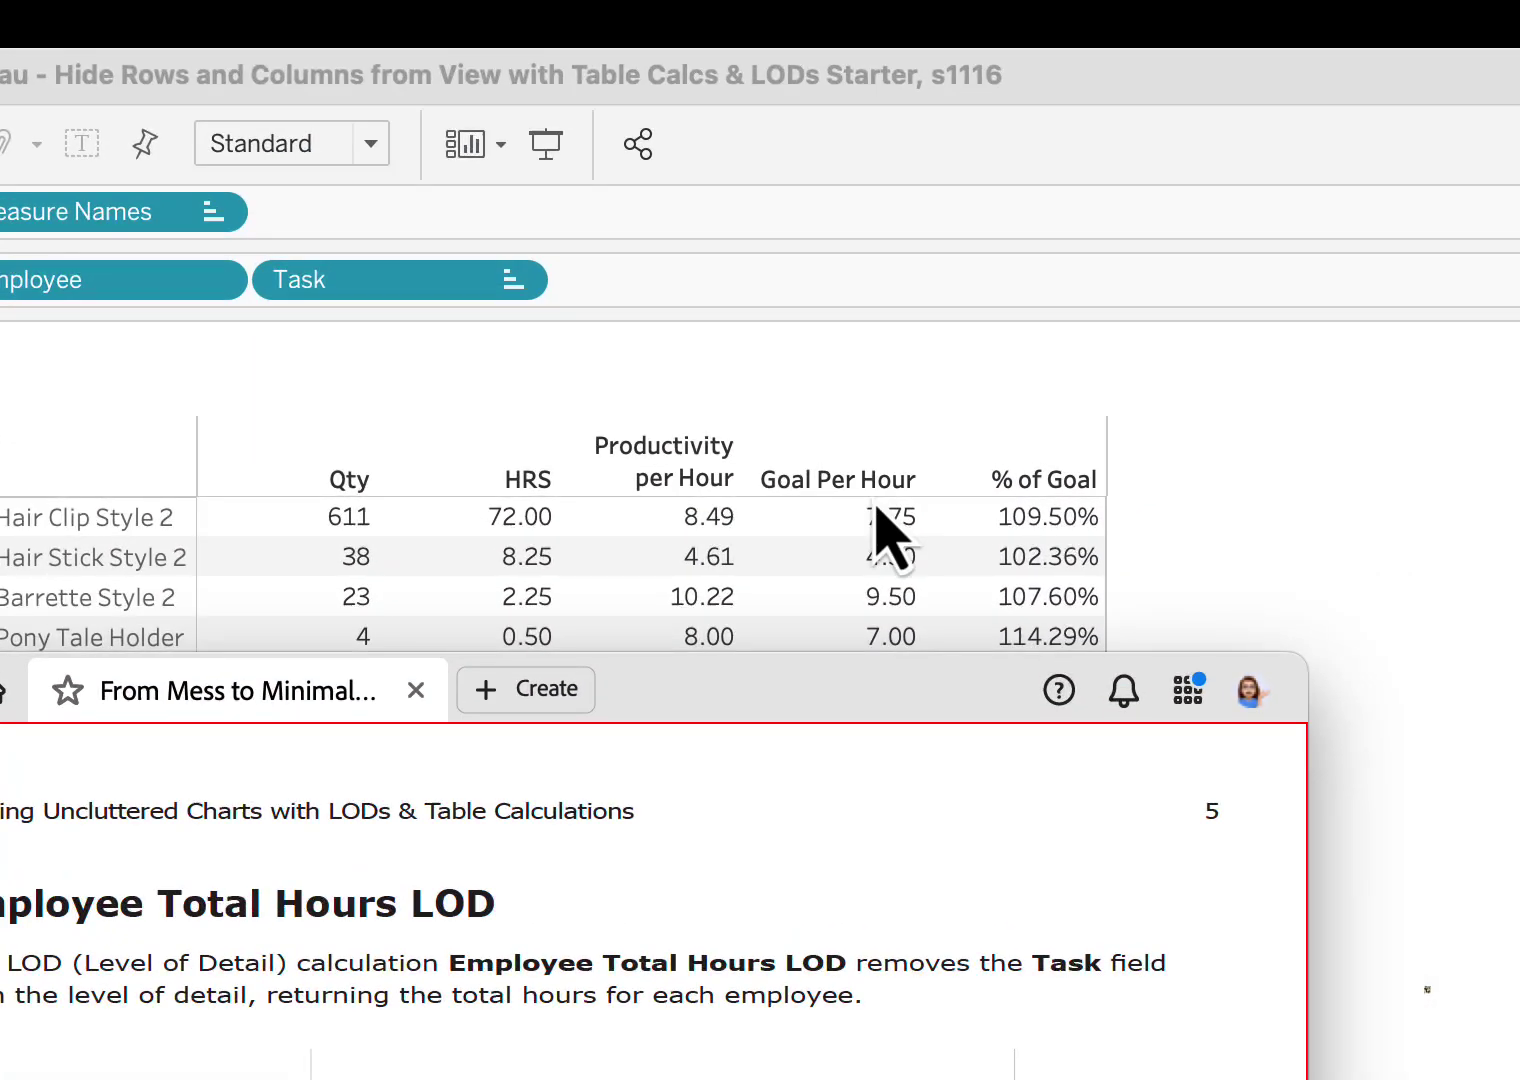
{"action": "left_click", "coordinate": [877, 510]}
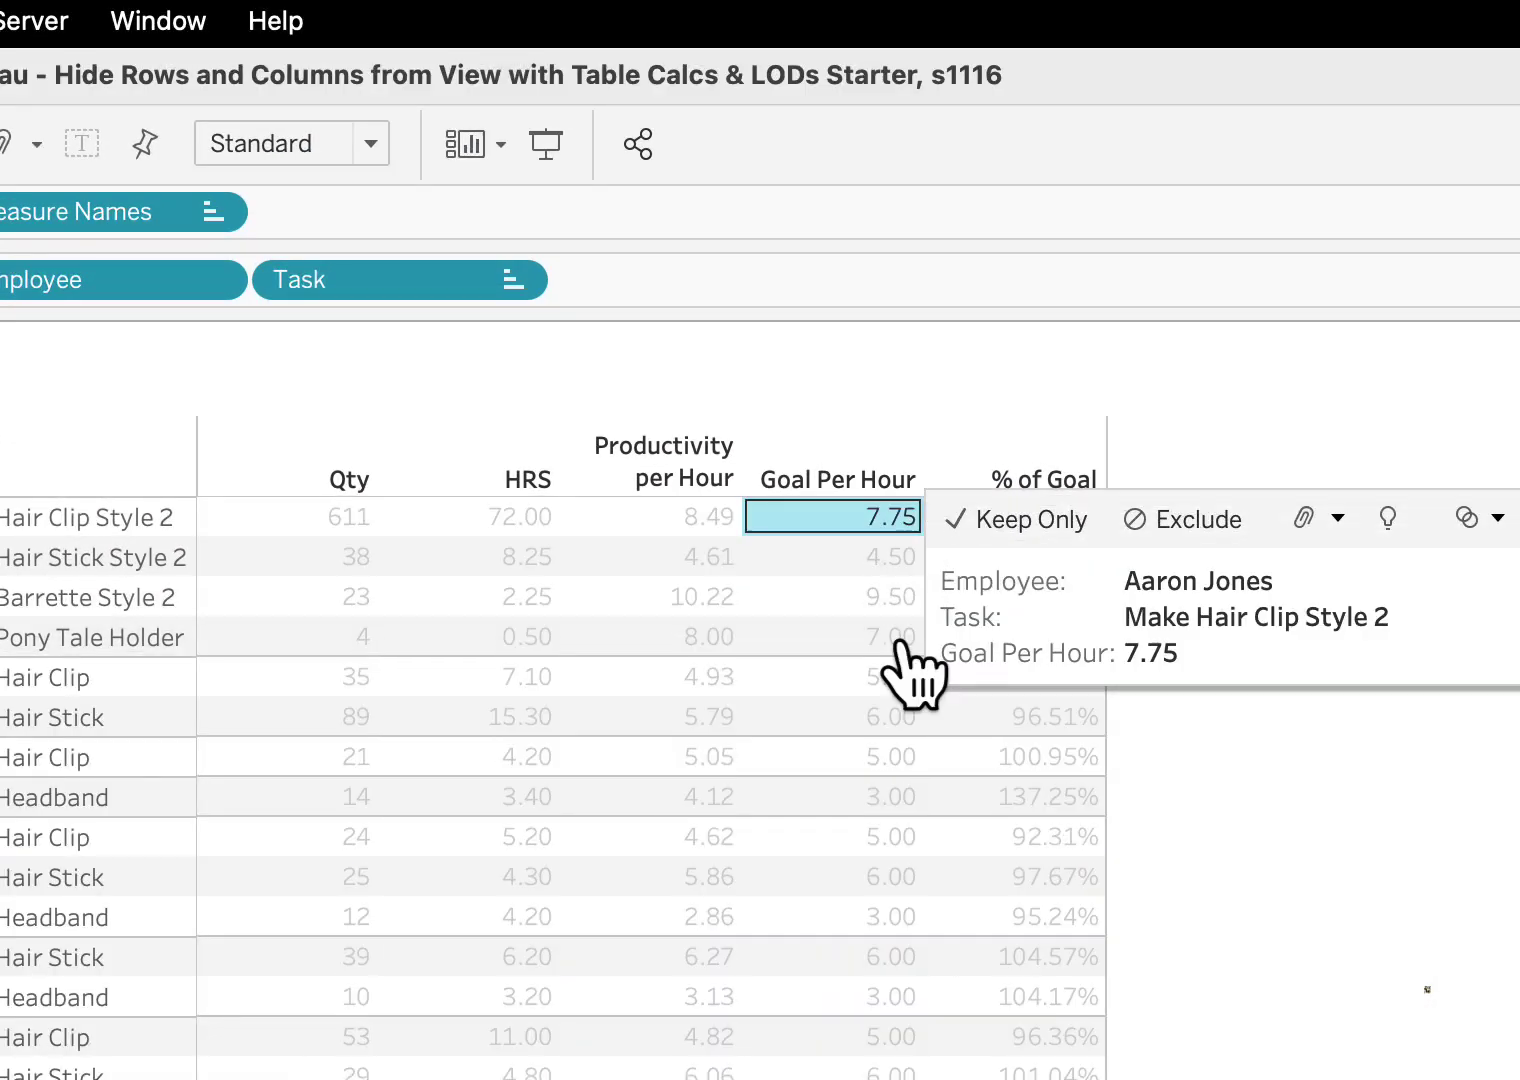
{"action": "left_click", "coordinate": [495, 516]}
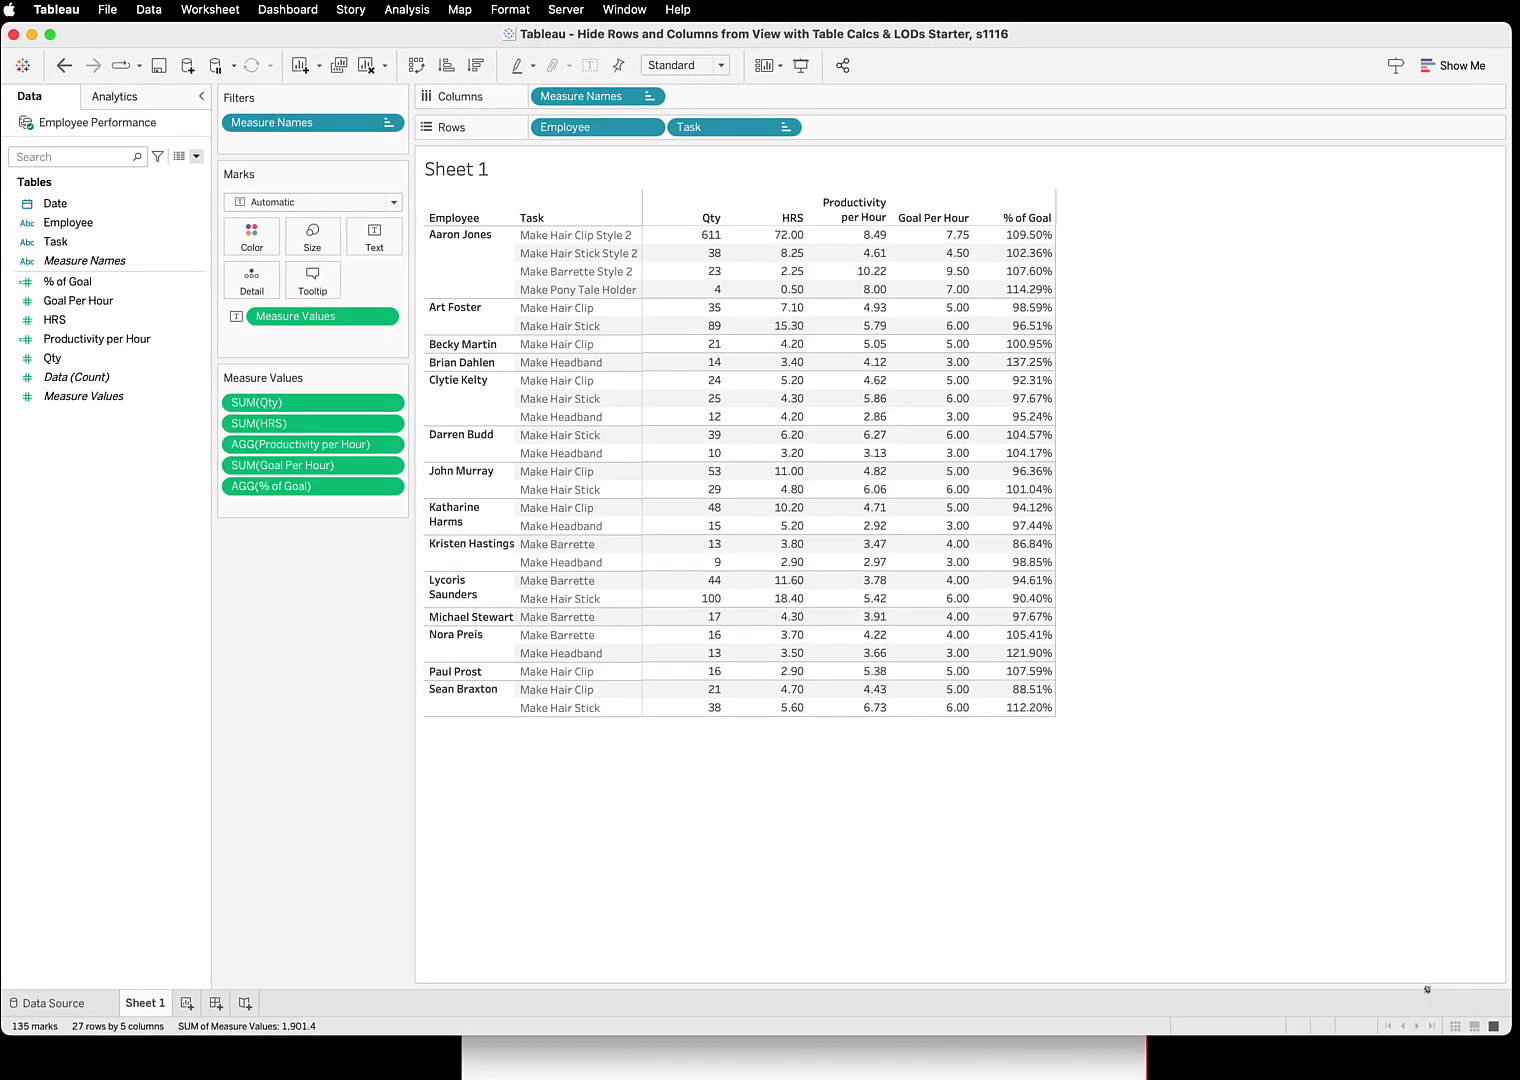
- Hide the Acrobat handout and create a calculated field in Tableau named Employee Total Hours LOD
{"action": "key", "text": "super+Tab"}
{"action": "key", "text": "super+h"}
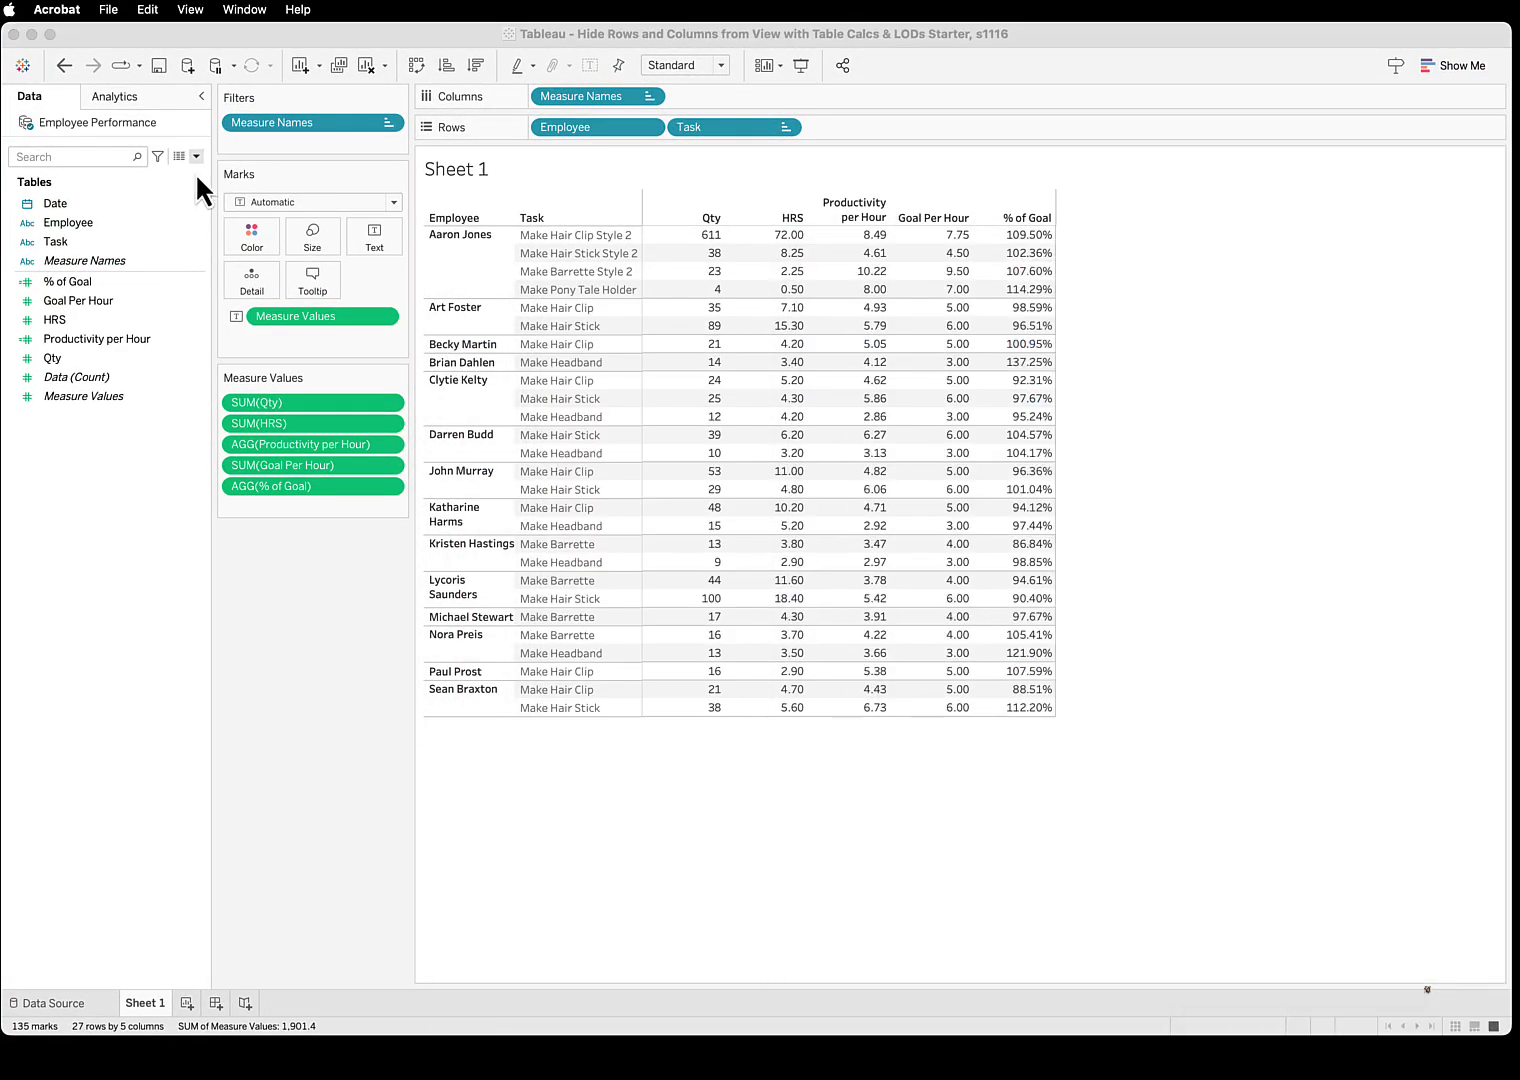
{"action": "left_click", "coordinate": [196, 156]}
{"action": "left_click", "coordinate": [106, 175]}
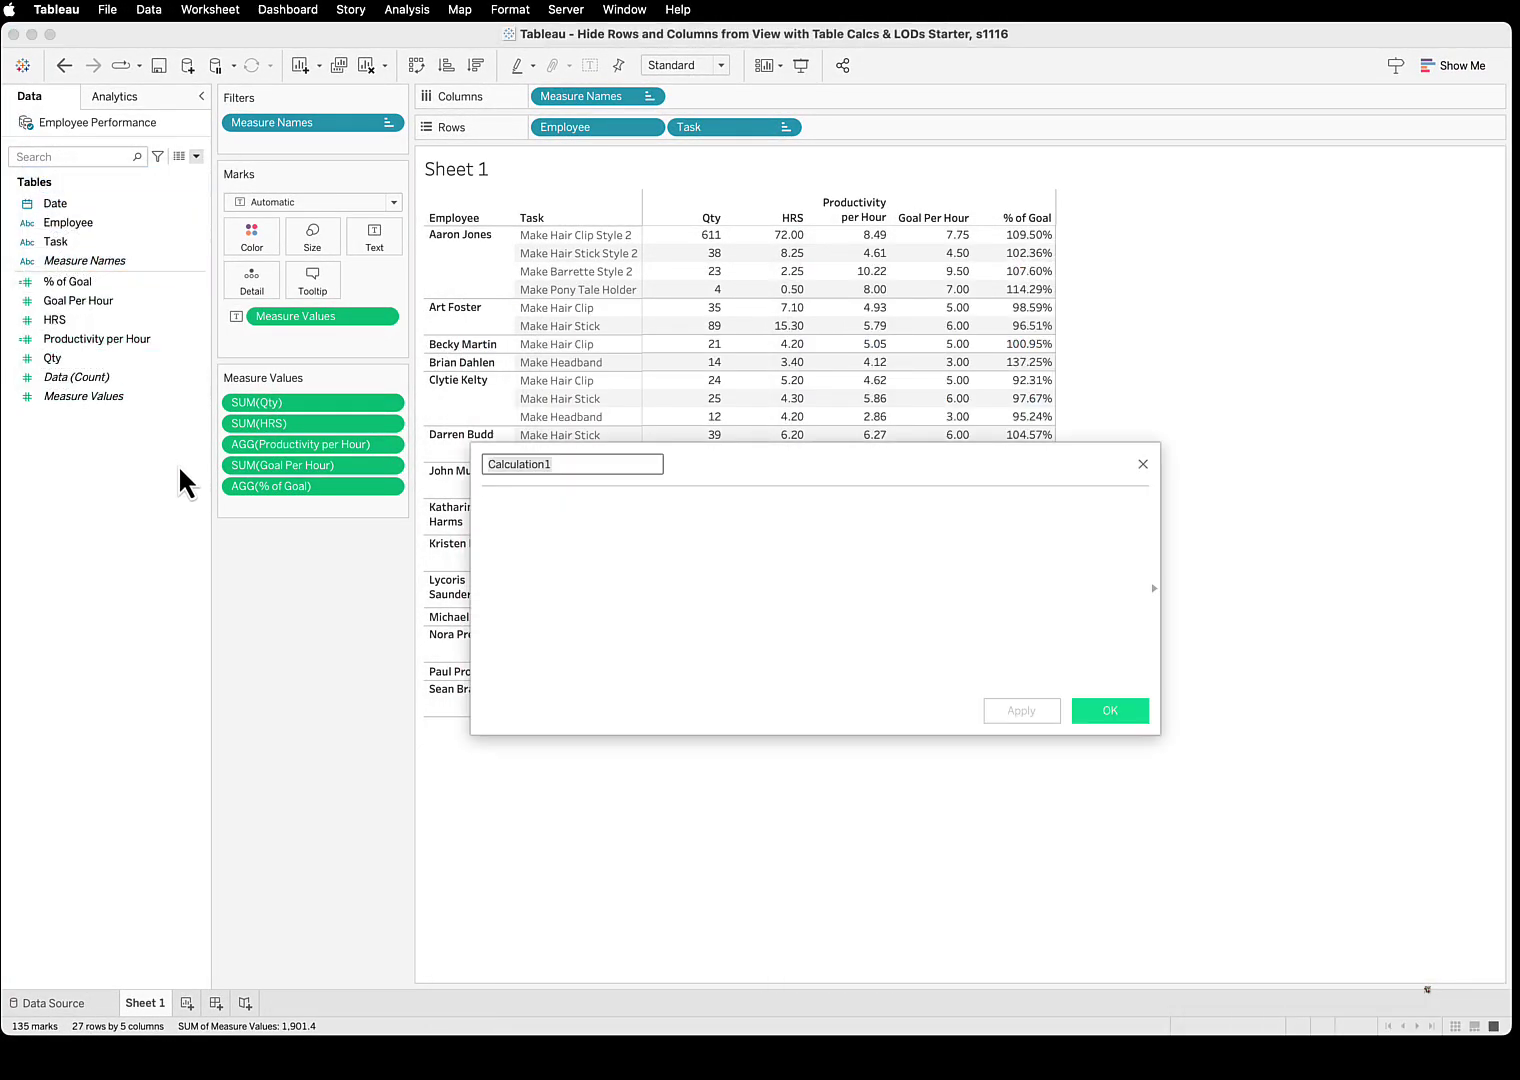
{"action": "type", "text": "Emp"}
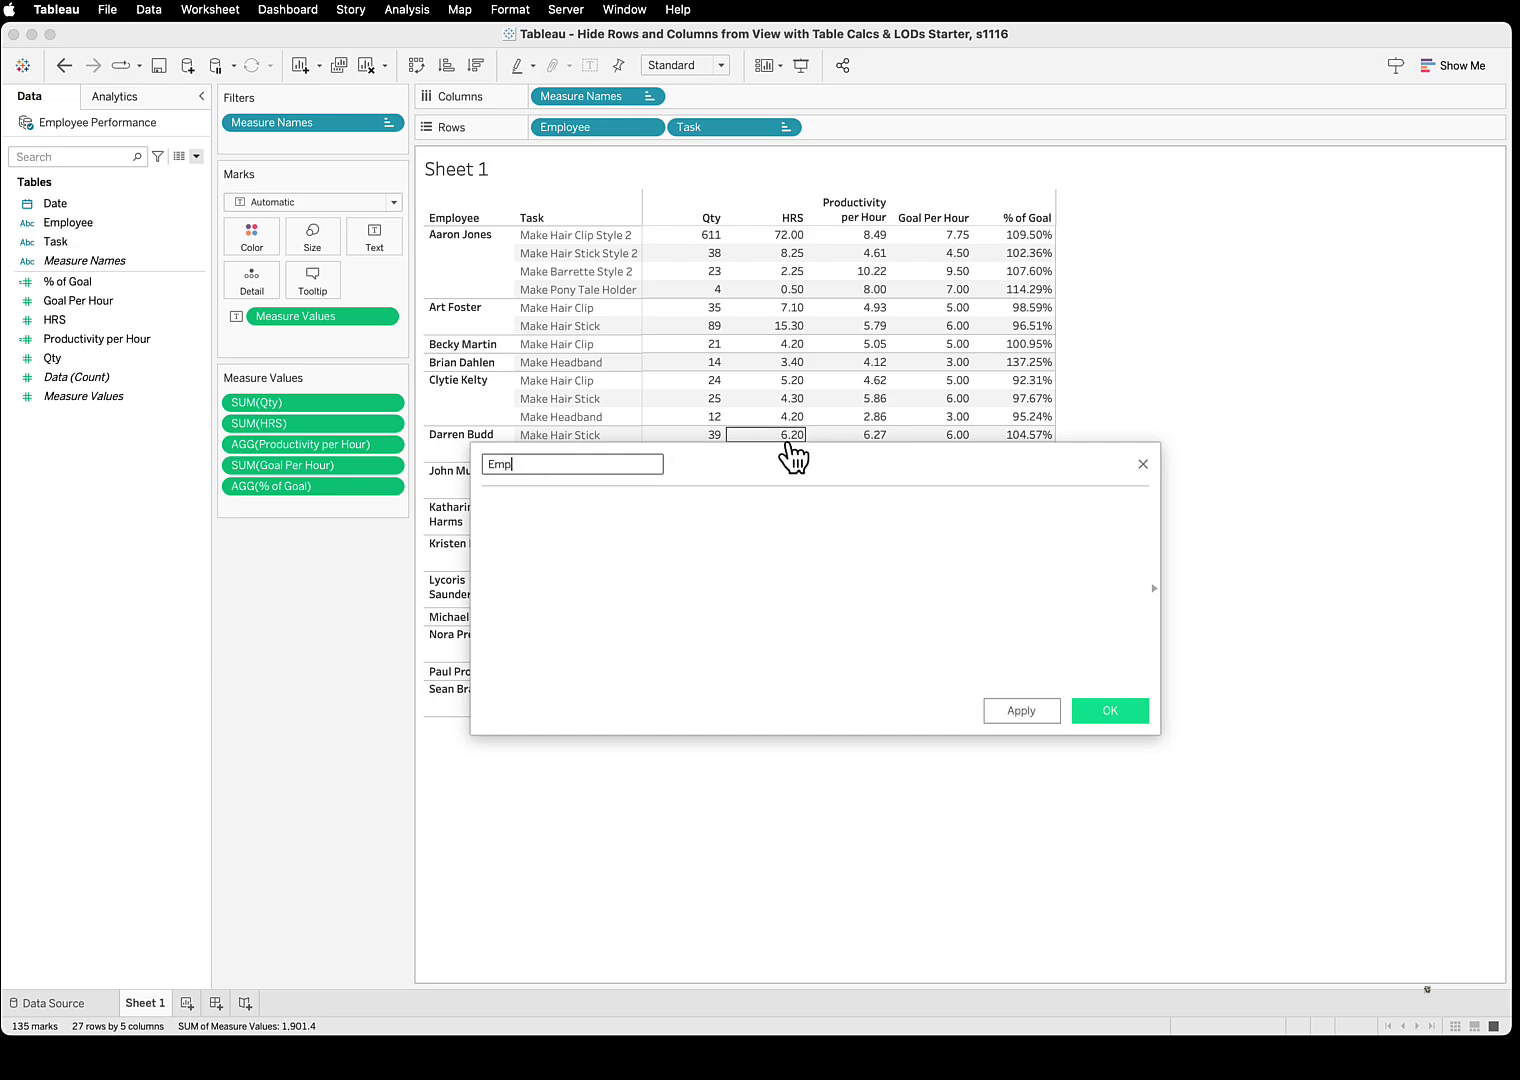
{"action": "type", "text": "loyee Total Hours LOD"}
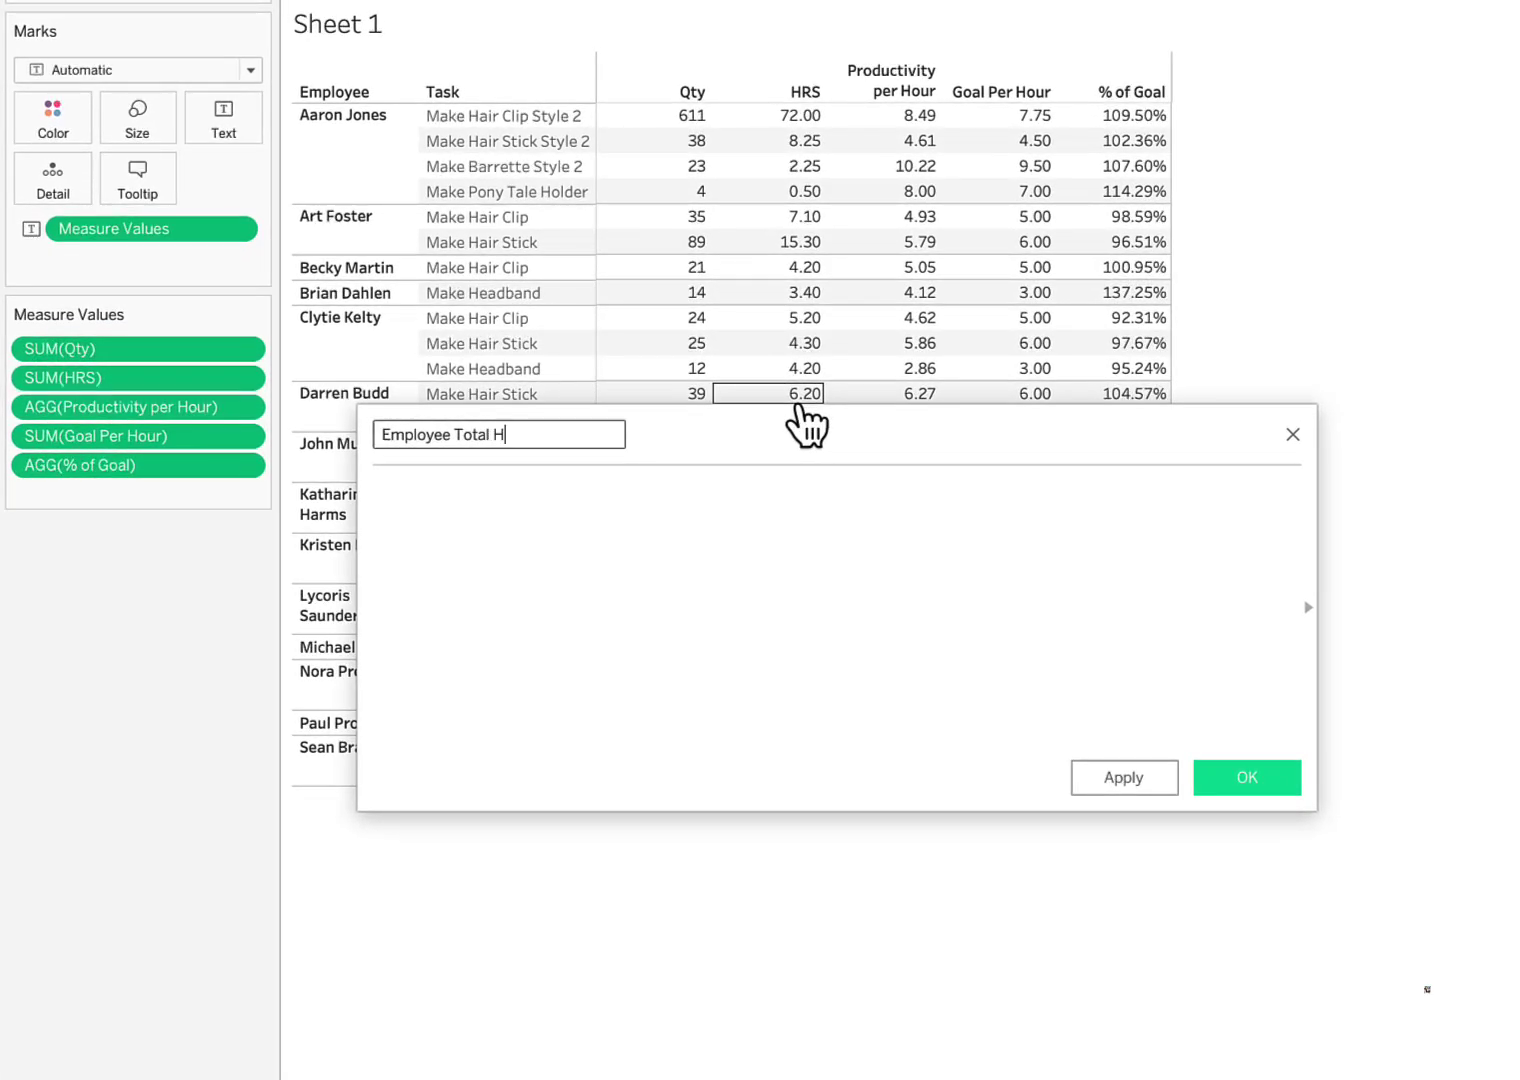
- Begin the Employee Total Hours LOD formula with { EXCLUDE [Task]
{"action": "key", "text": "Tab"}
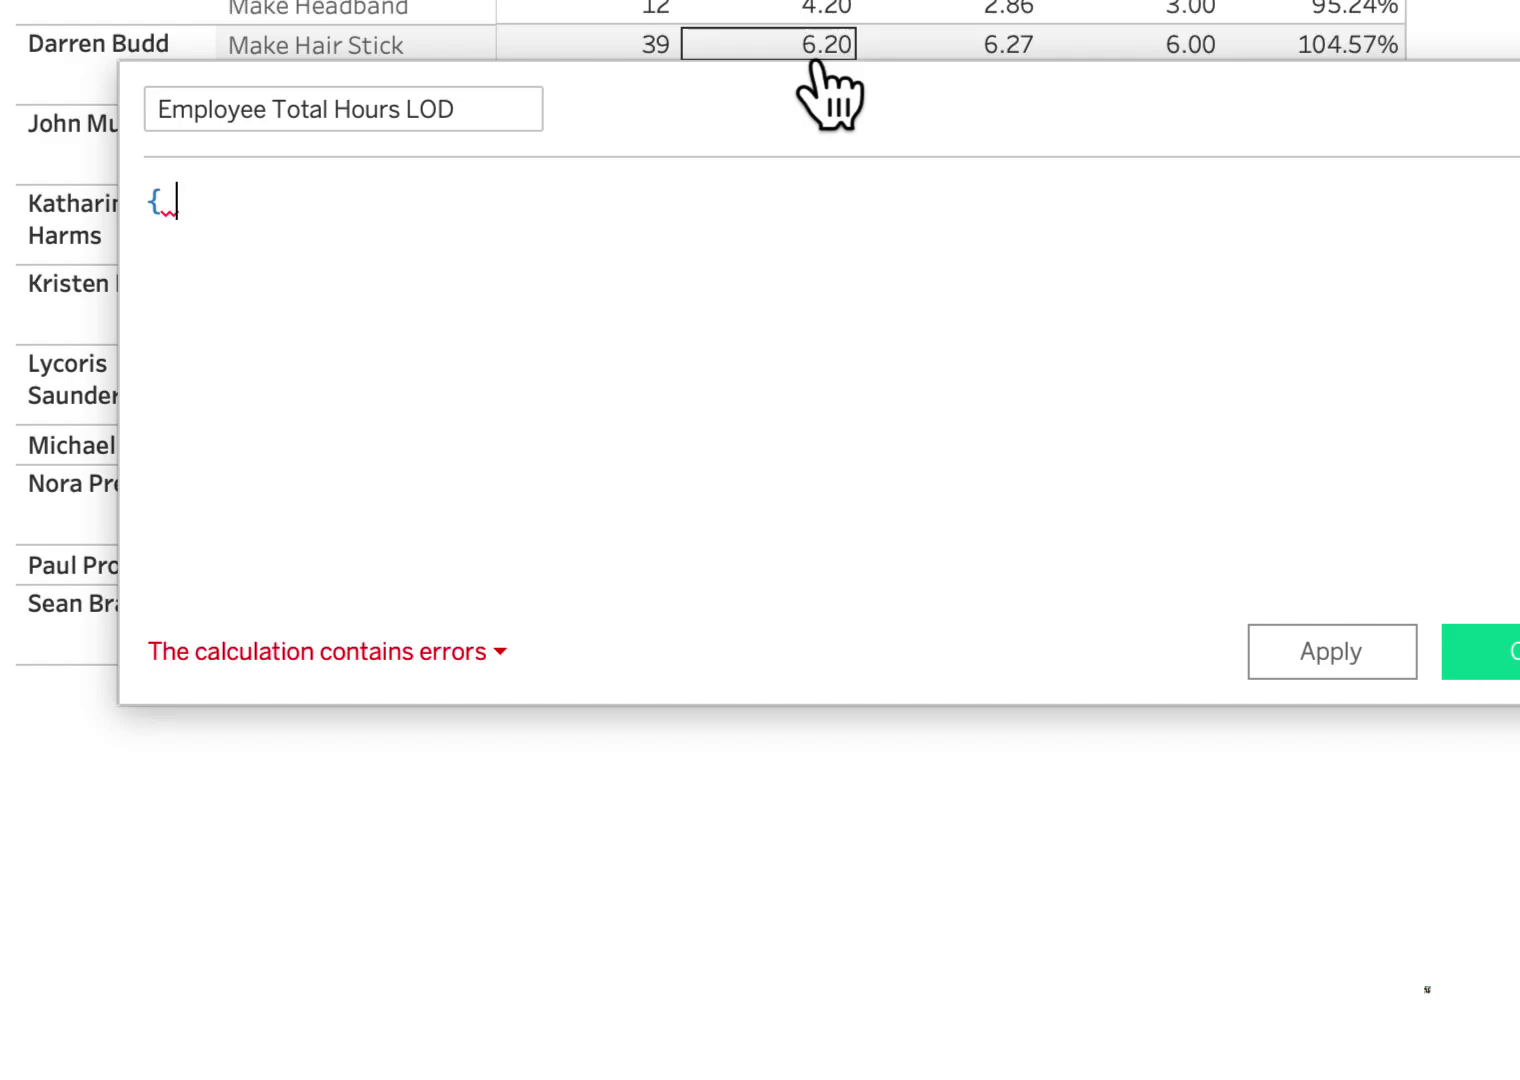
{"action": "type", "text": "{ EXCLUDE"}
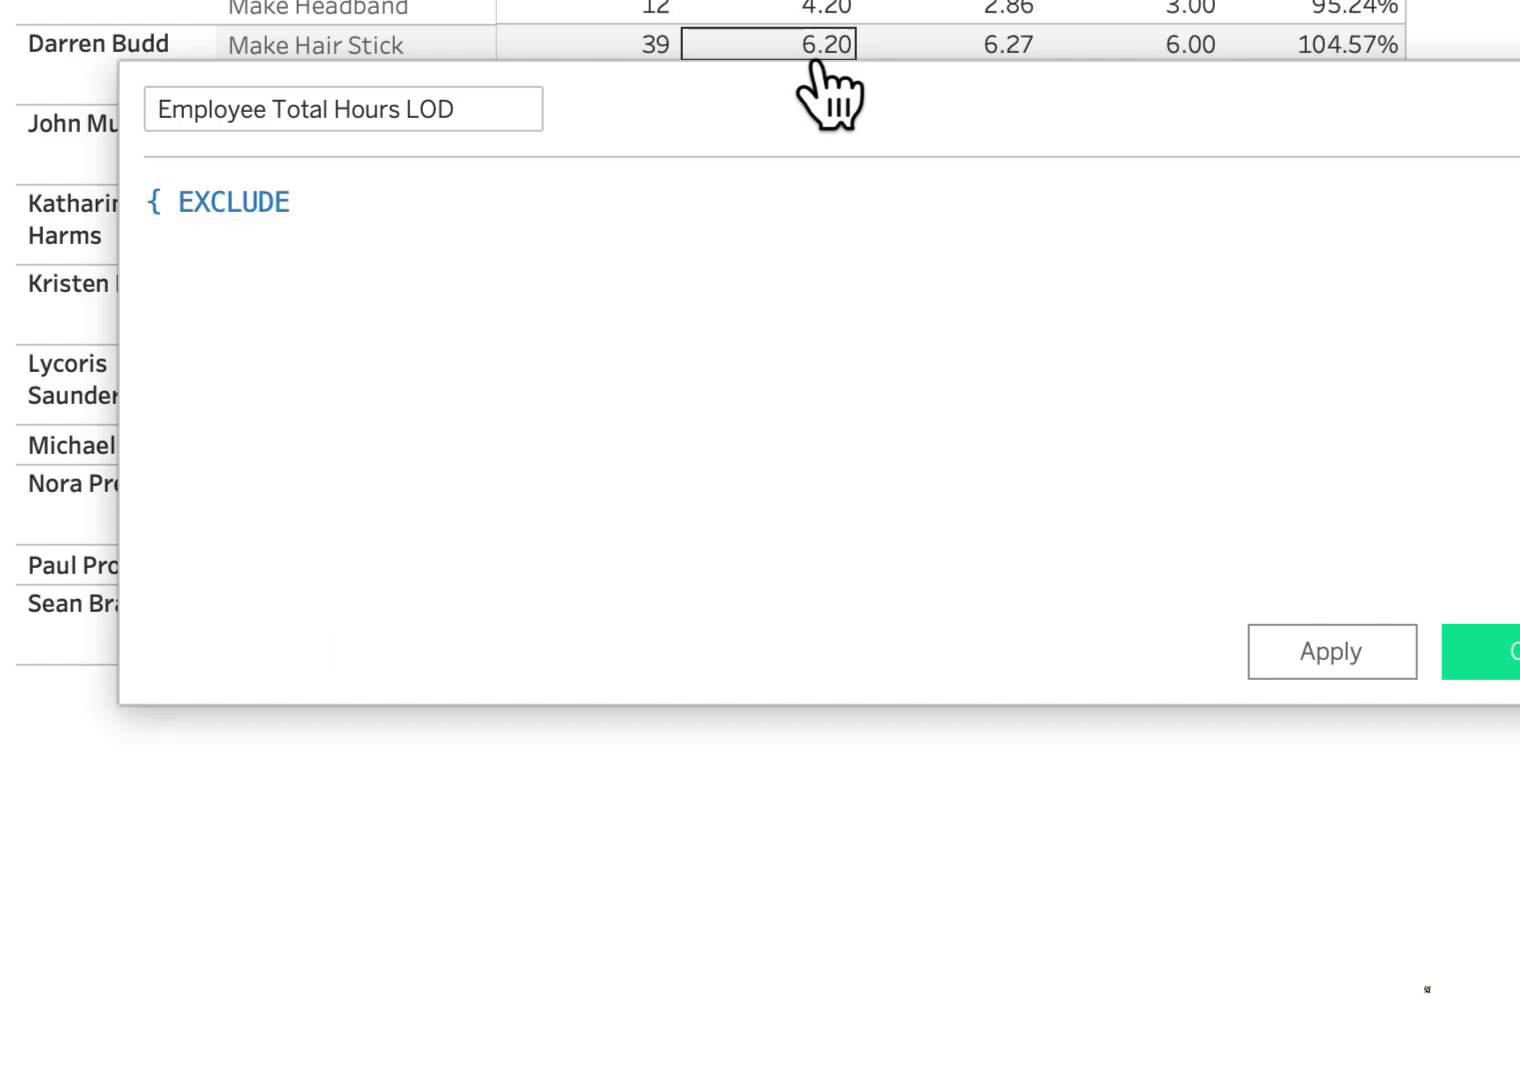
{"action": "type", "text": " [Task"}
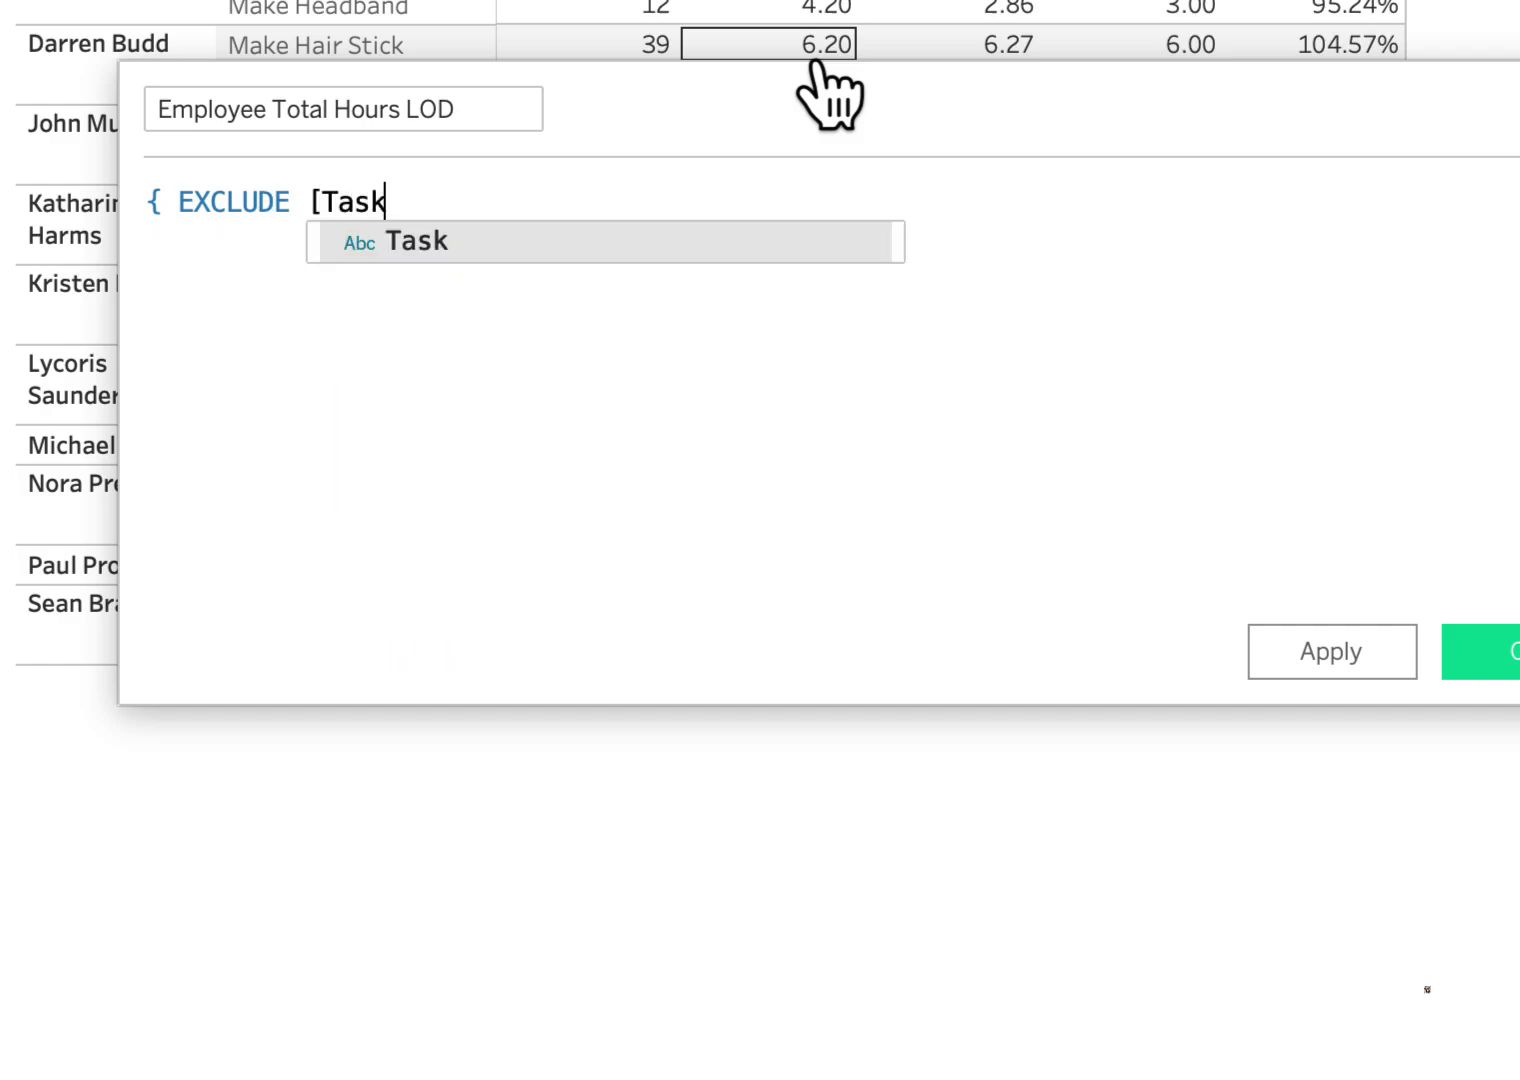
{"action": "key", "text": "Return"}
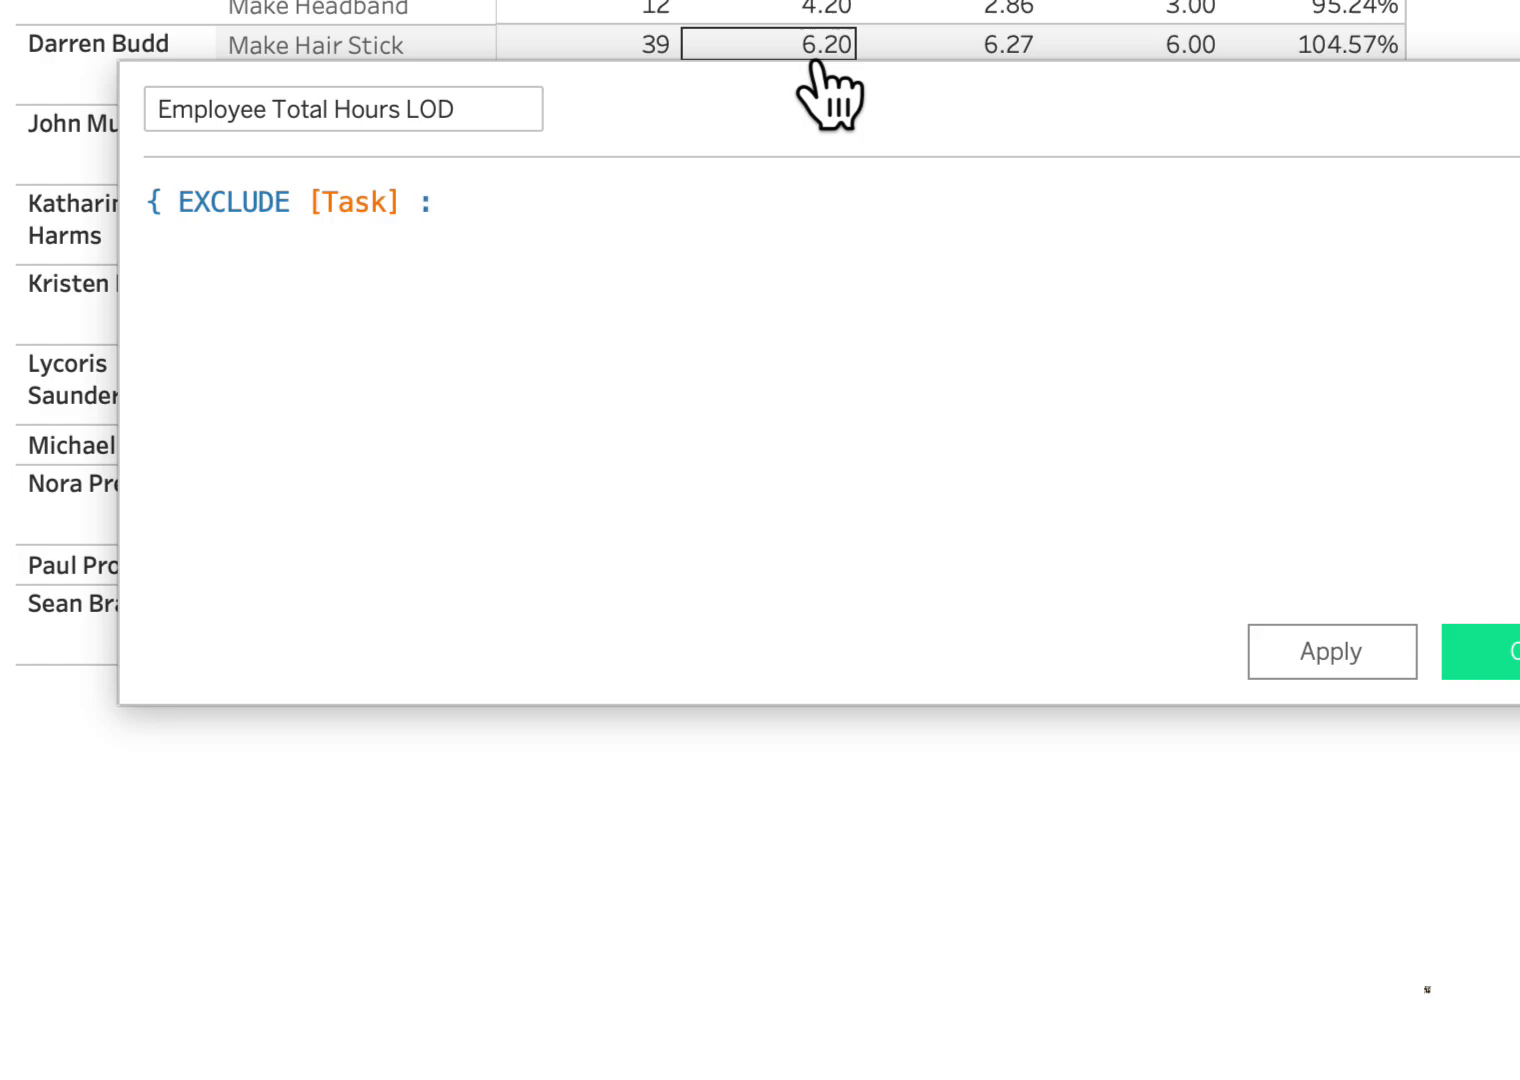
- Complete the Employee Total Hours LOD formula with : Sum([HRS]) } and save the calculated field
{"action": "type", "text": ": Sum"}
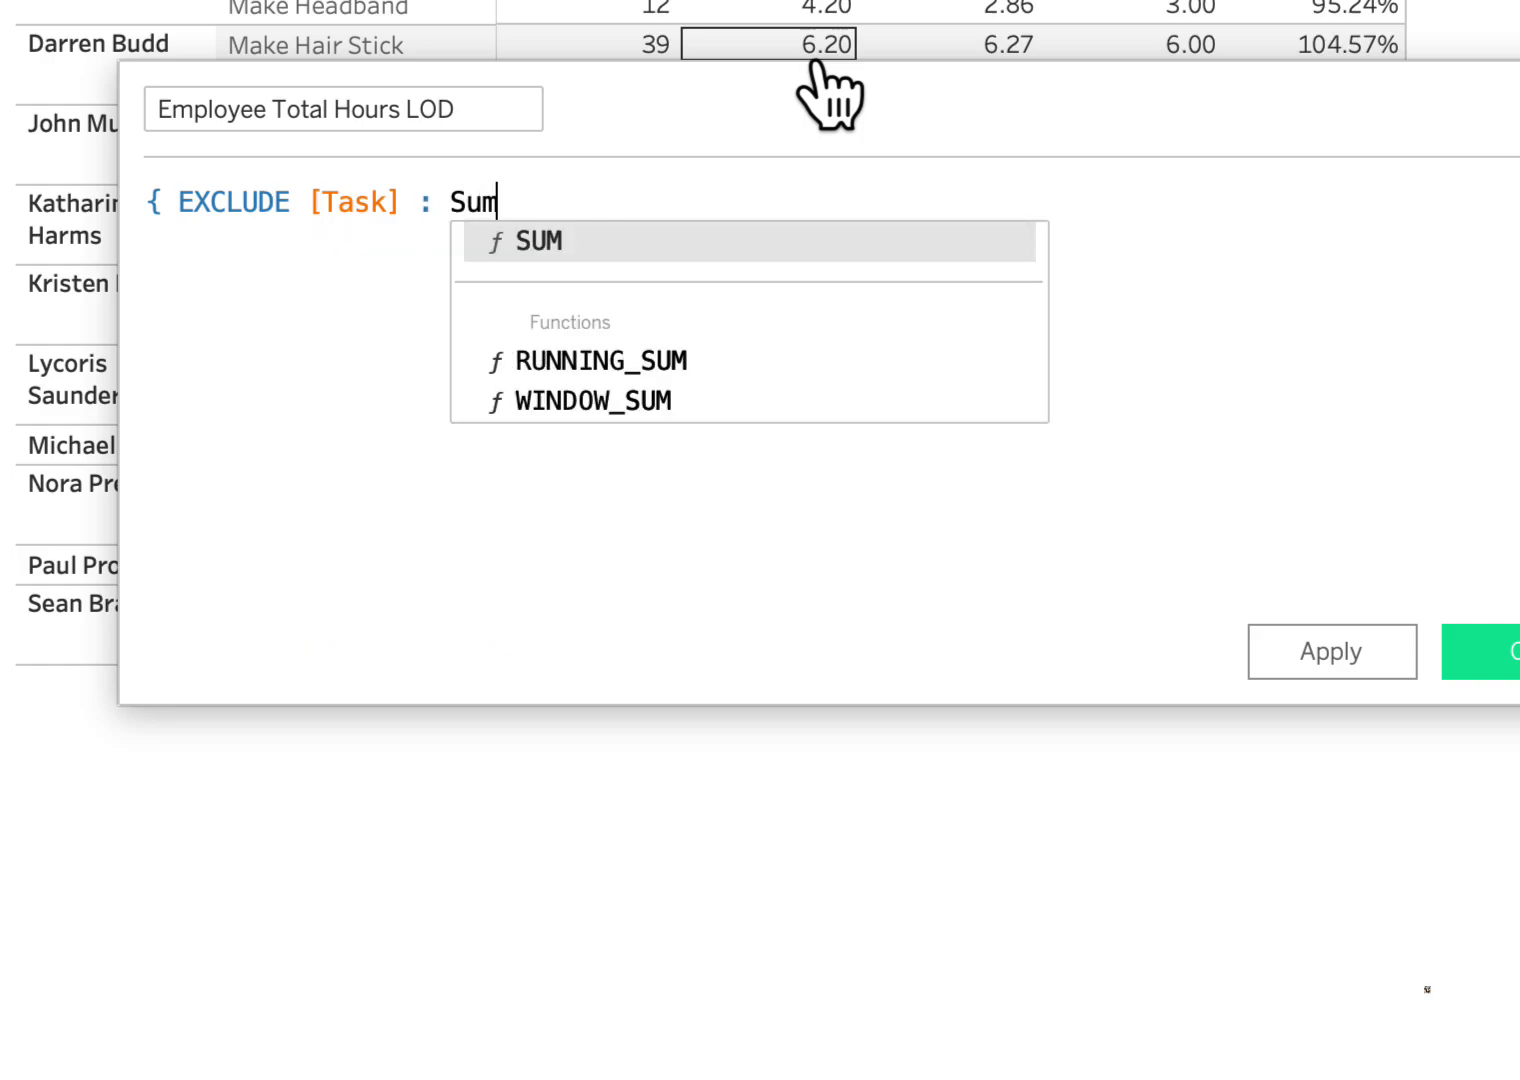
{"action": "type", "text": "(H"}
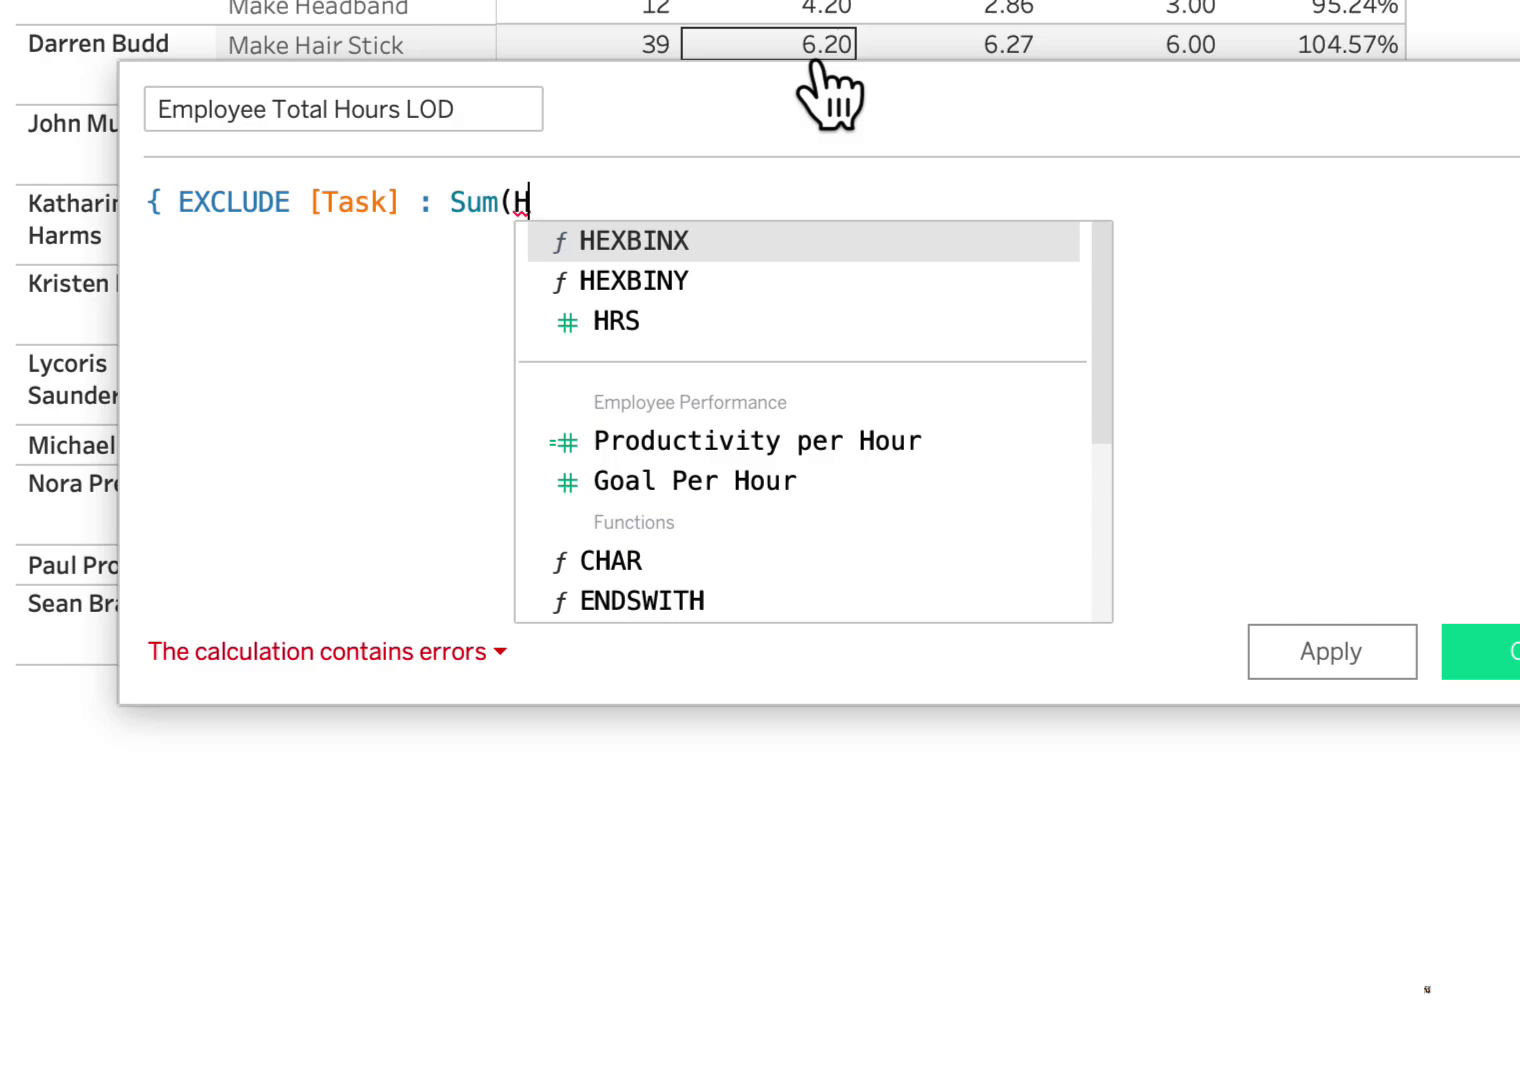
{"action": "key", "text": "Down"}
{"action": "key", "text": "Down"}
{"action": "key", "text": "Return"}
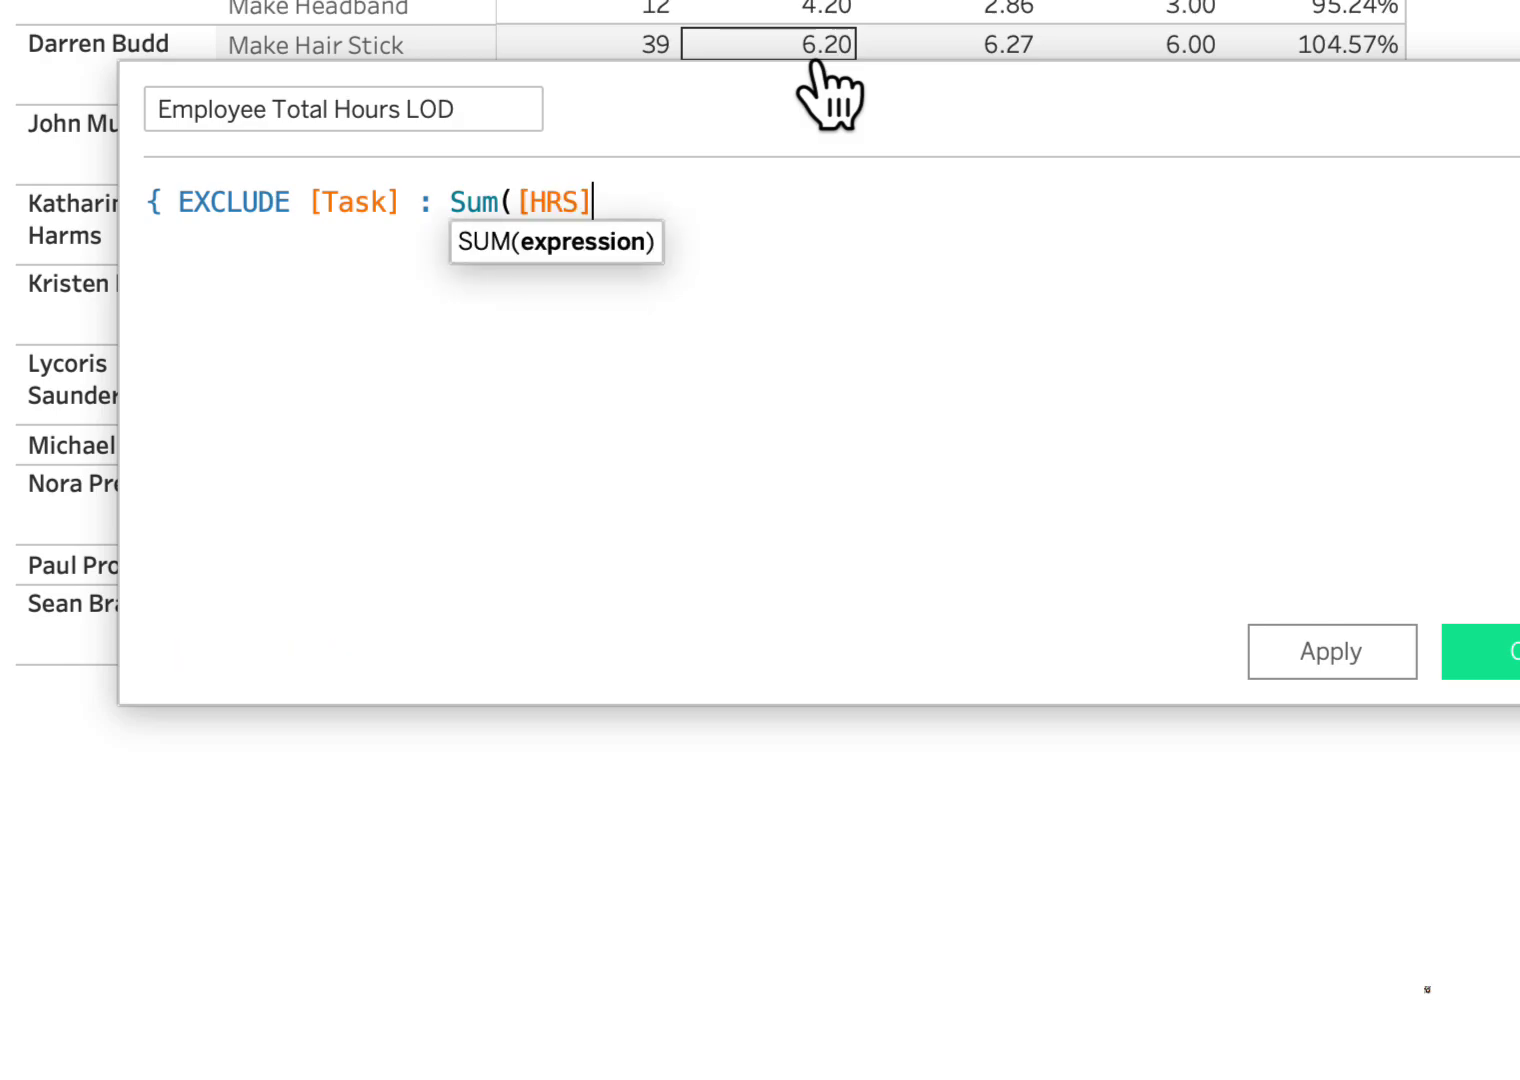
{"action": "type", "text": ")  }"}
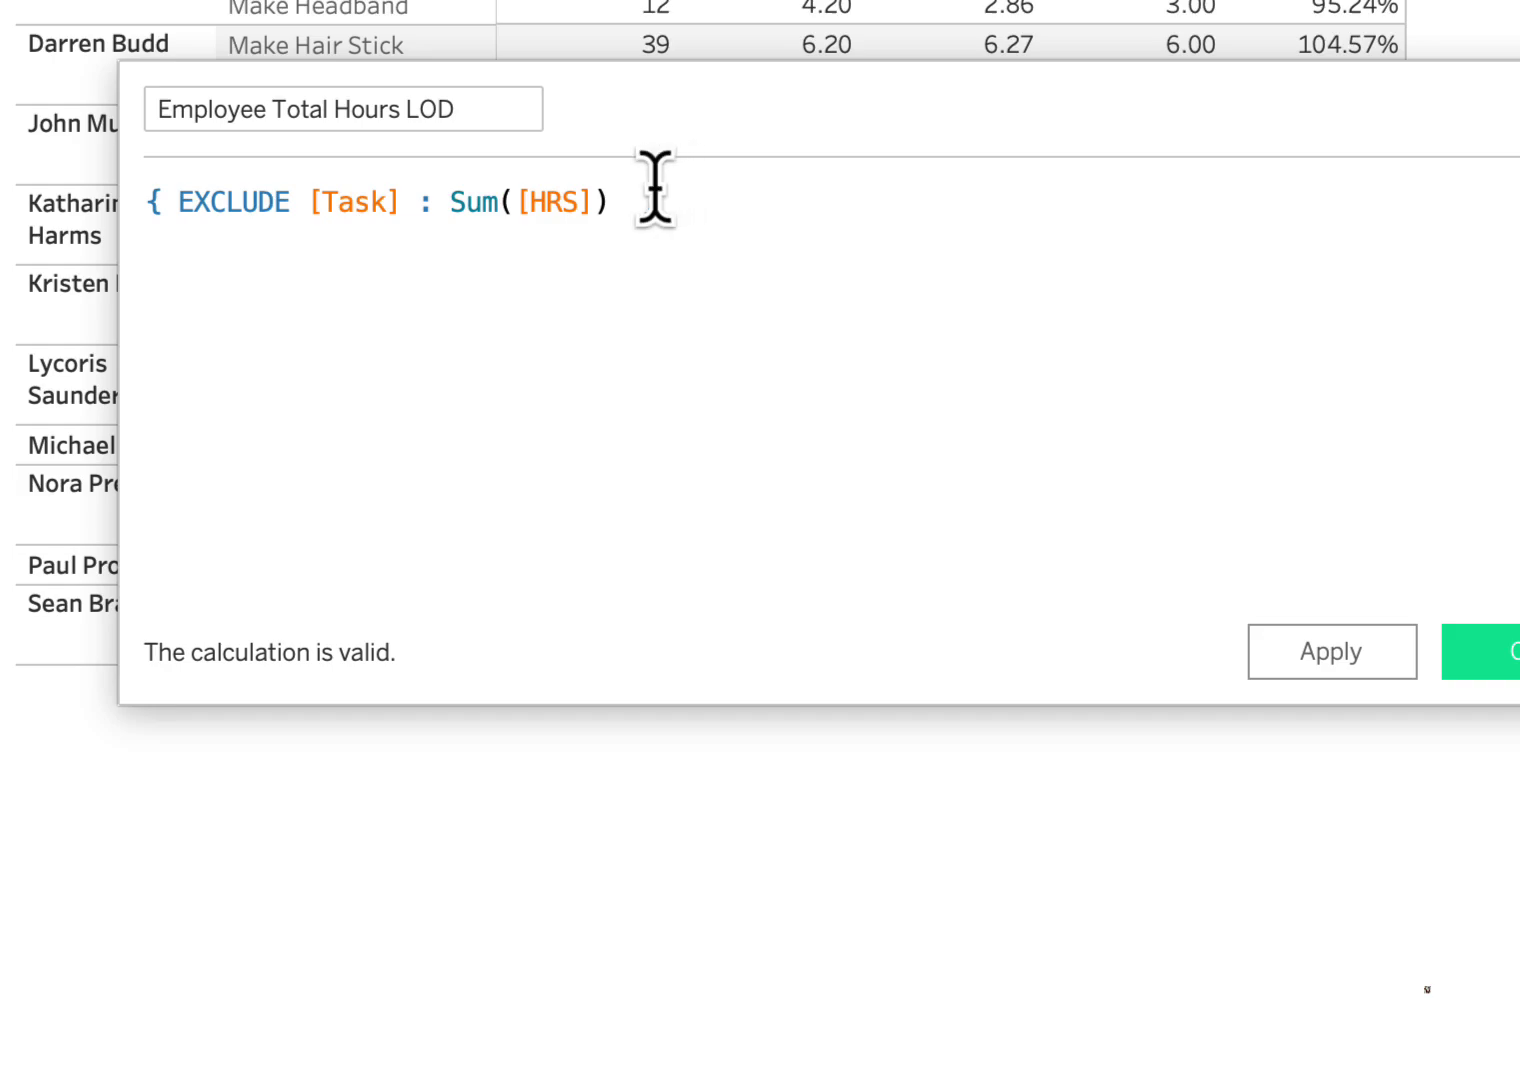
{"action": "left_click_drag", "start_coordinate": [656, 196], "coordinate": [633, 199]}
{"action": "left_click", "coordinate": [155, 200]}
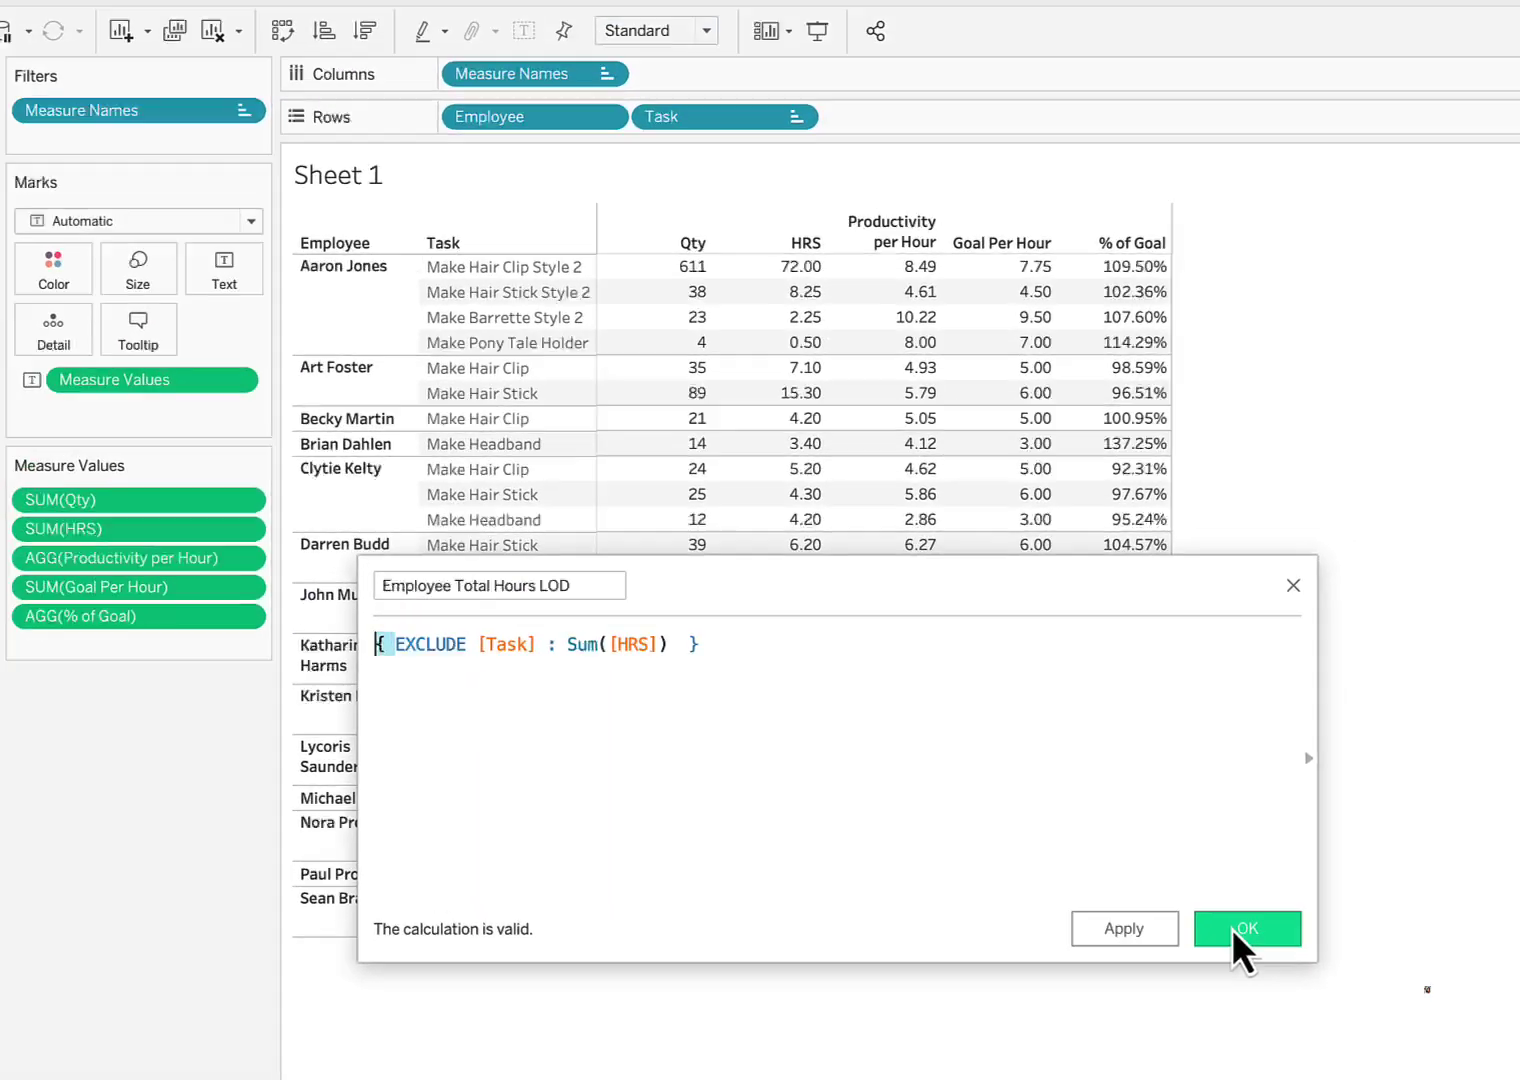
{"action": "left_click", "coordinate": [1480, 652]}
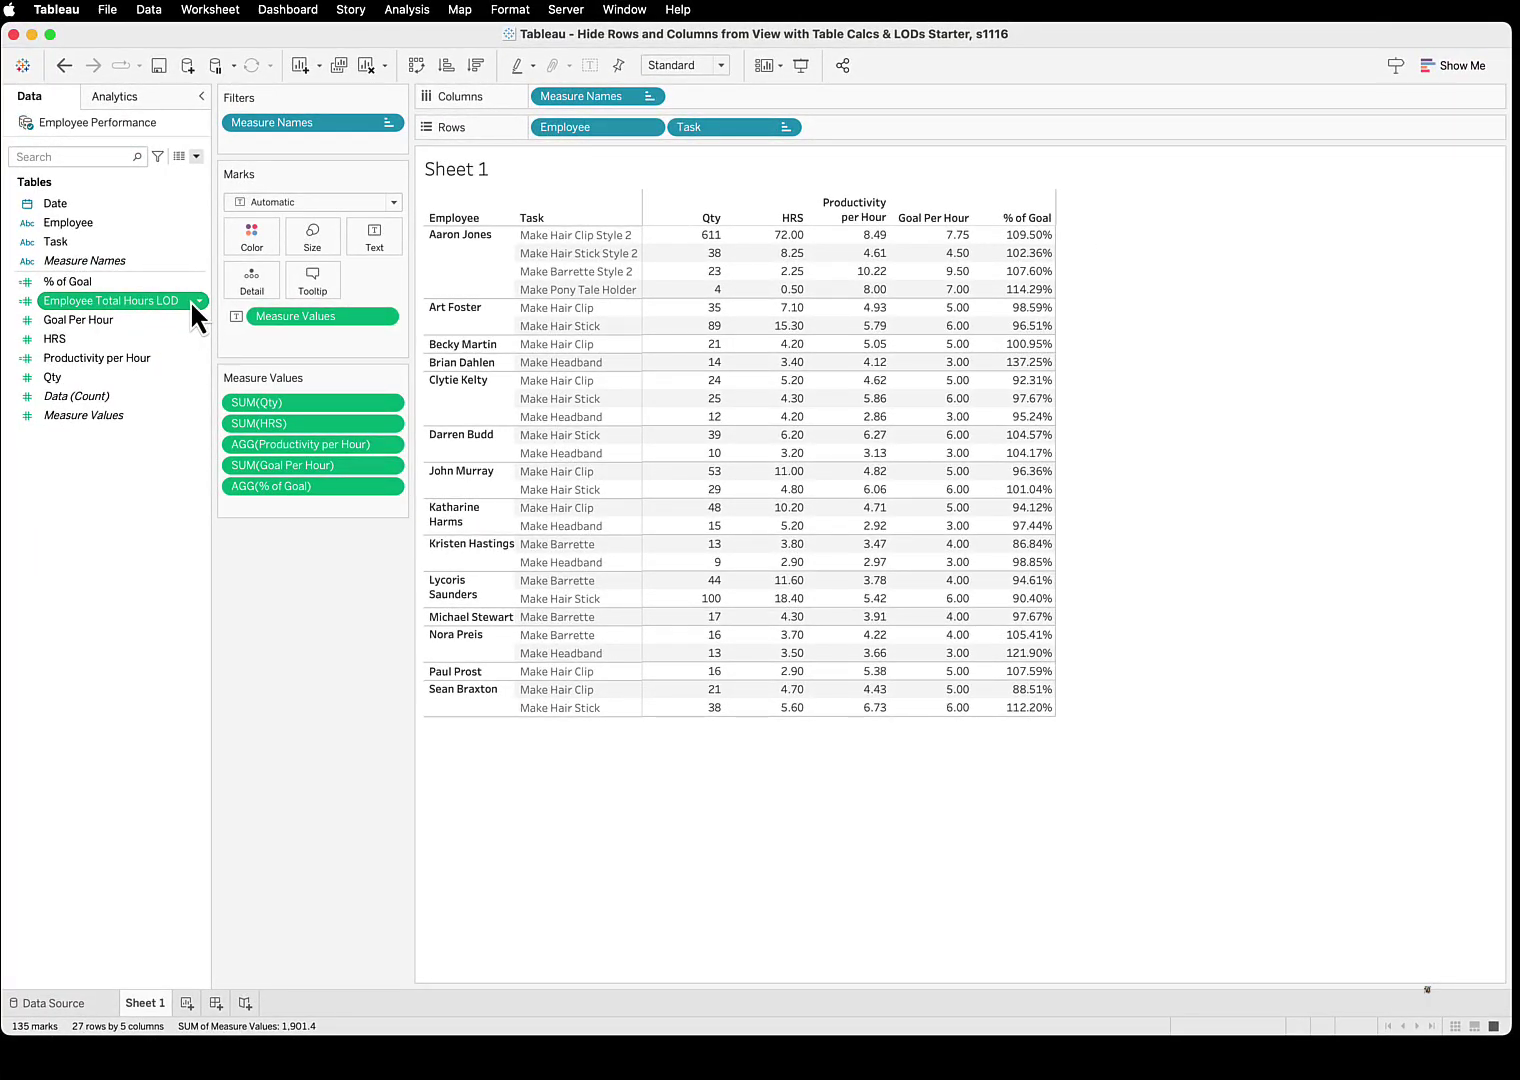
- Set Employee Total Hours LOD's default number format to Number (Custom) with 2 decimal places and add it after % of Goal in the measure values
{"action": "left_click", "coordinate": [201, 301]}
{"action": "mouse_move", "coordinate": [289, 551]}
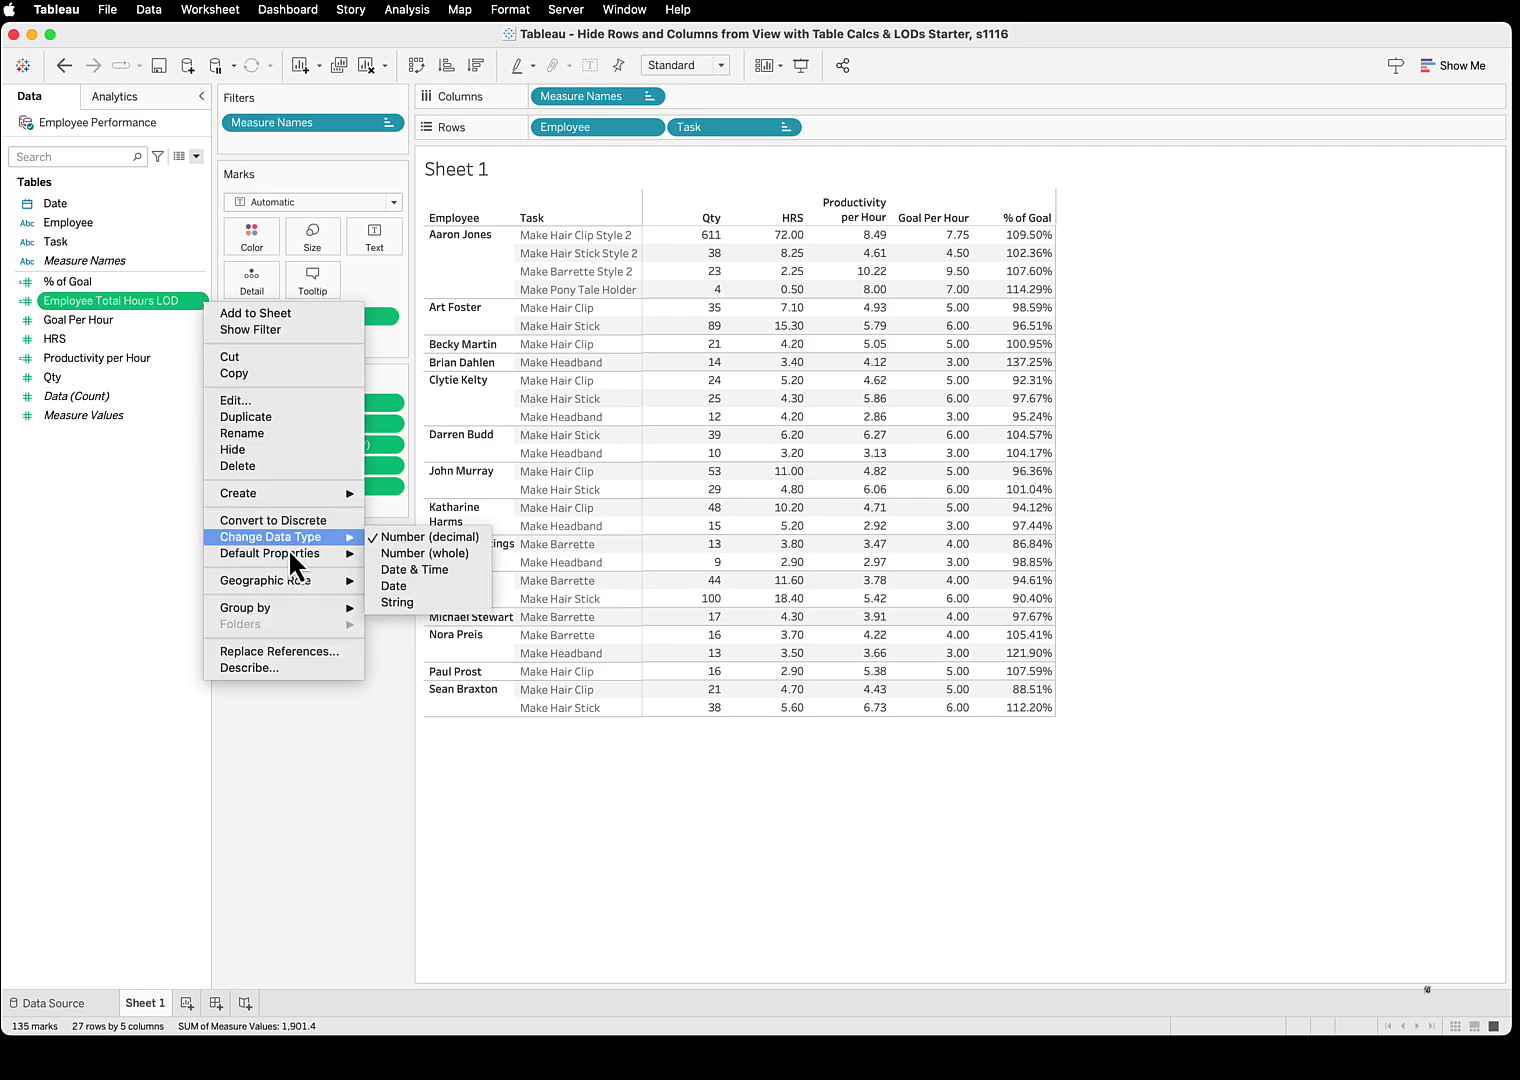
{"action": "left_click", "coordinate": [430, 585]}
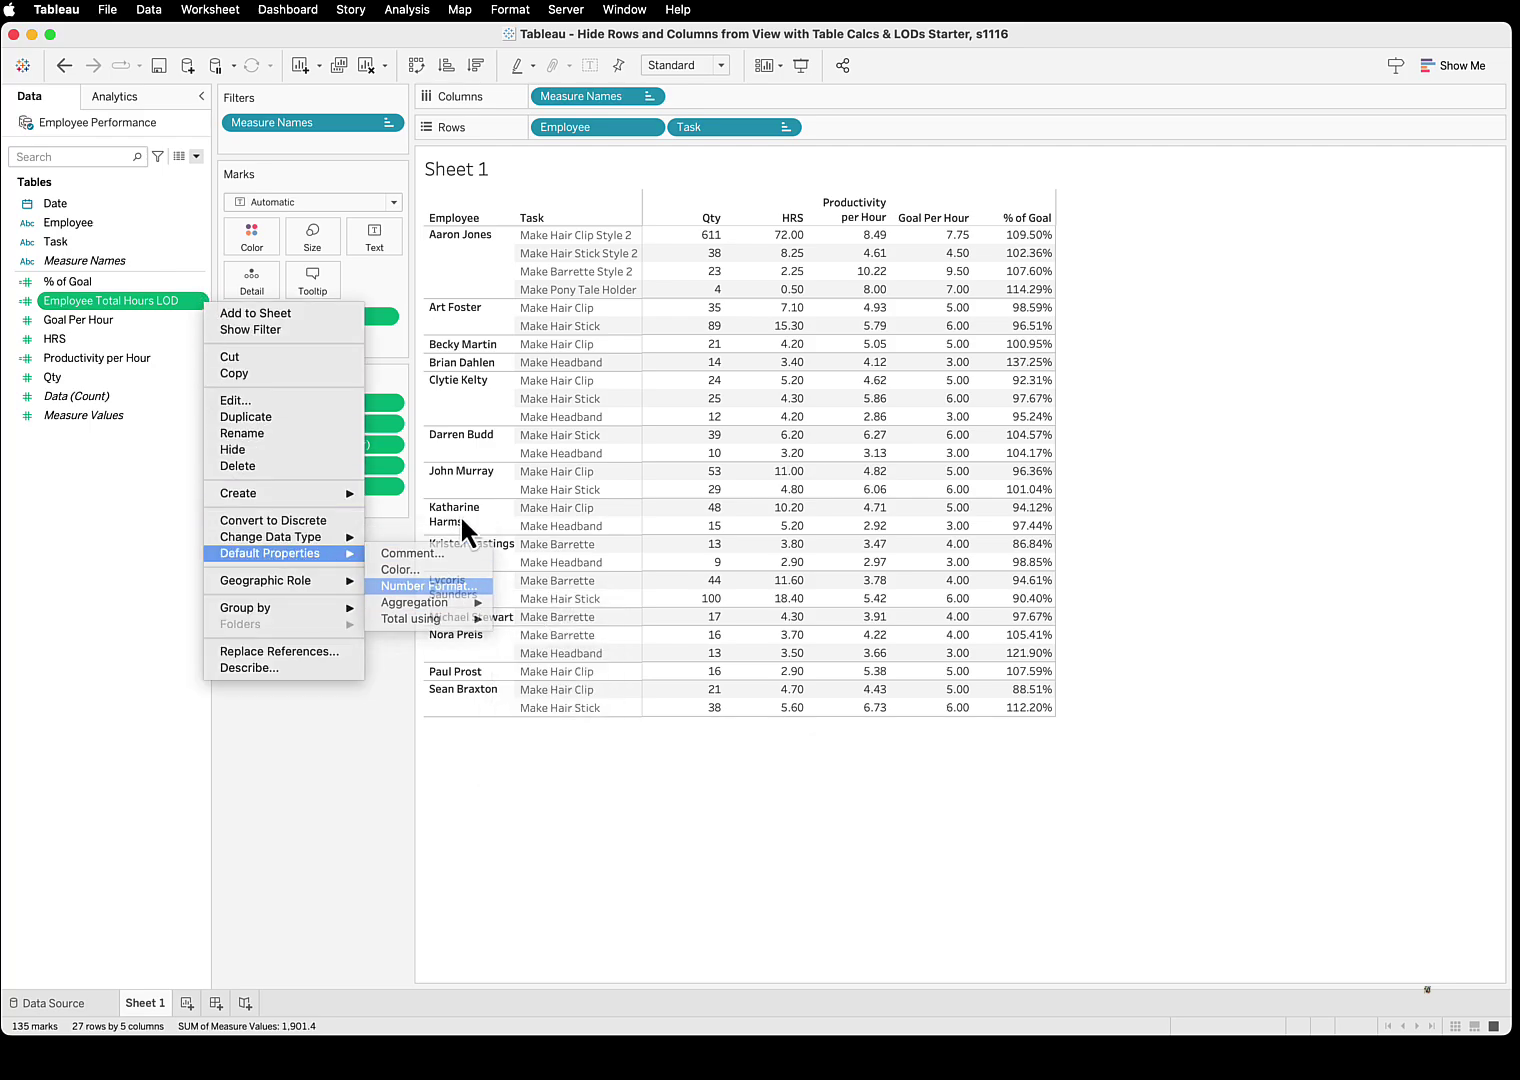
{"action": "left_click", "coordinate": [624, 459]}
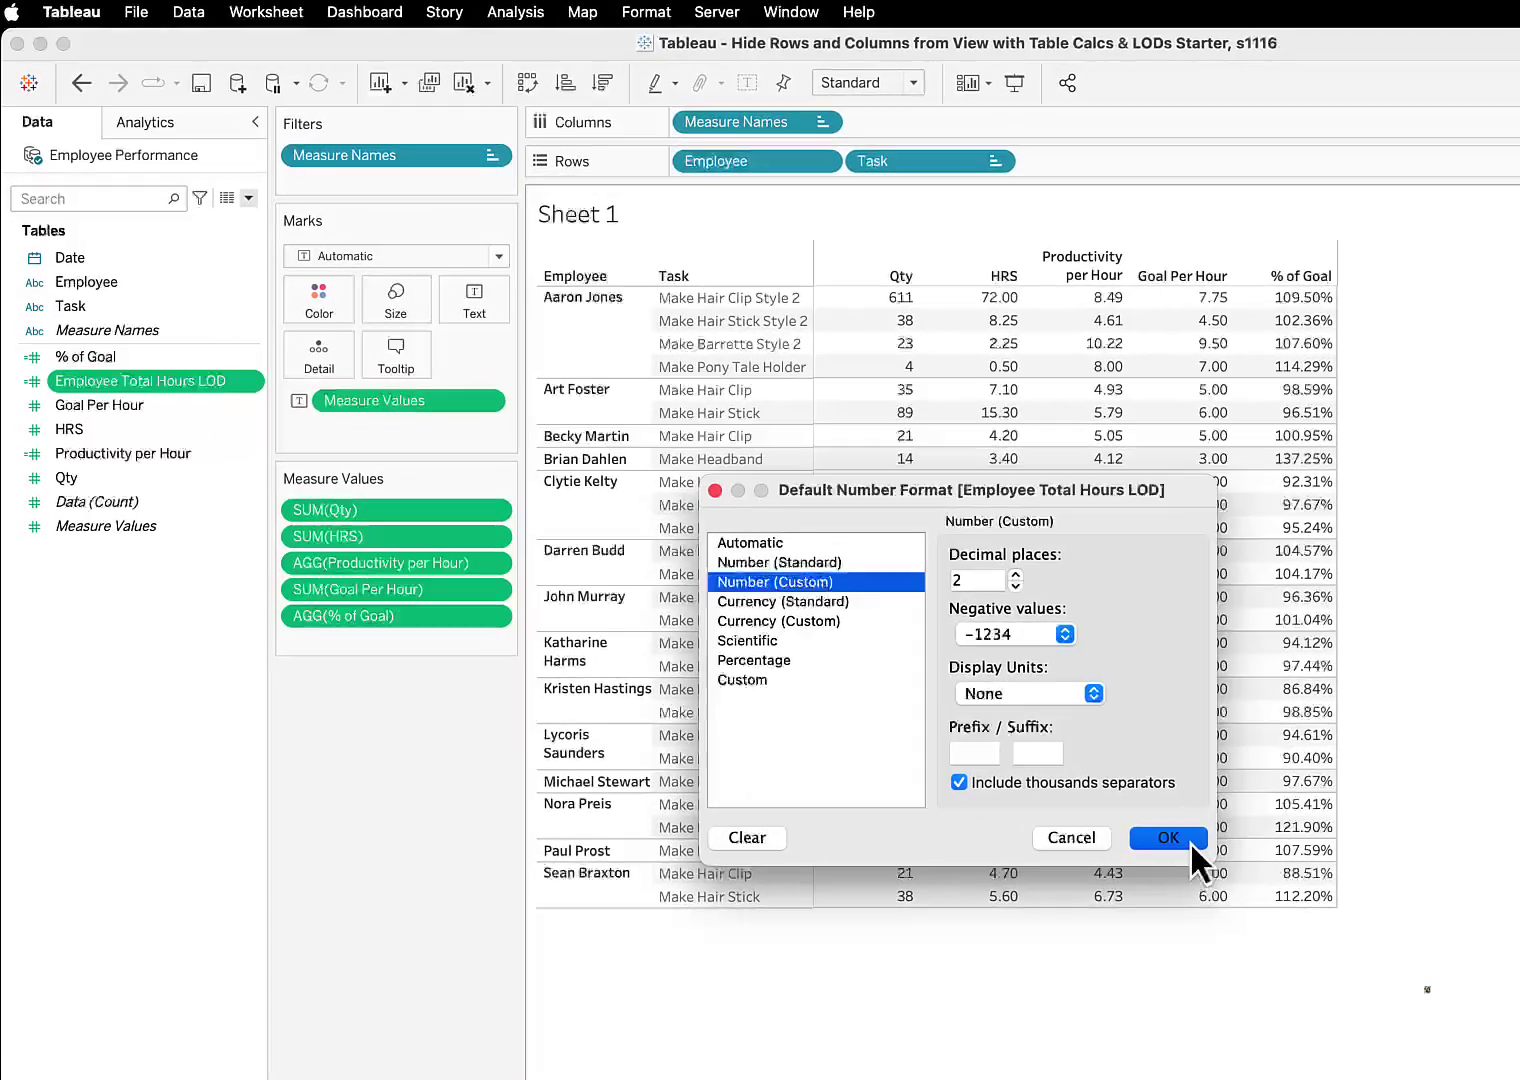
{"action": "left_click", "coordinate": [922, 661]}
{"action": "left_click_drag", "start_coordinate": [178, 386], "coordinate": [404, 636]}
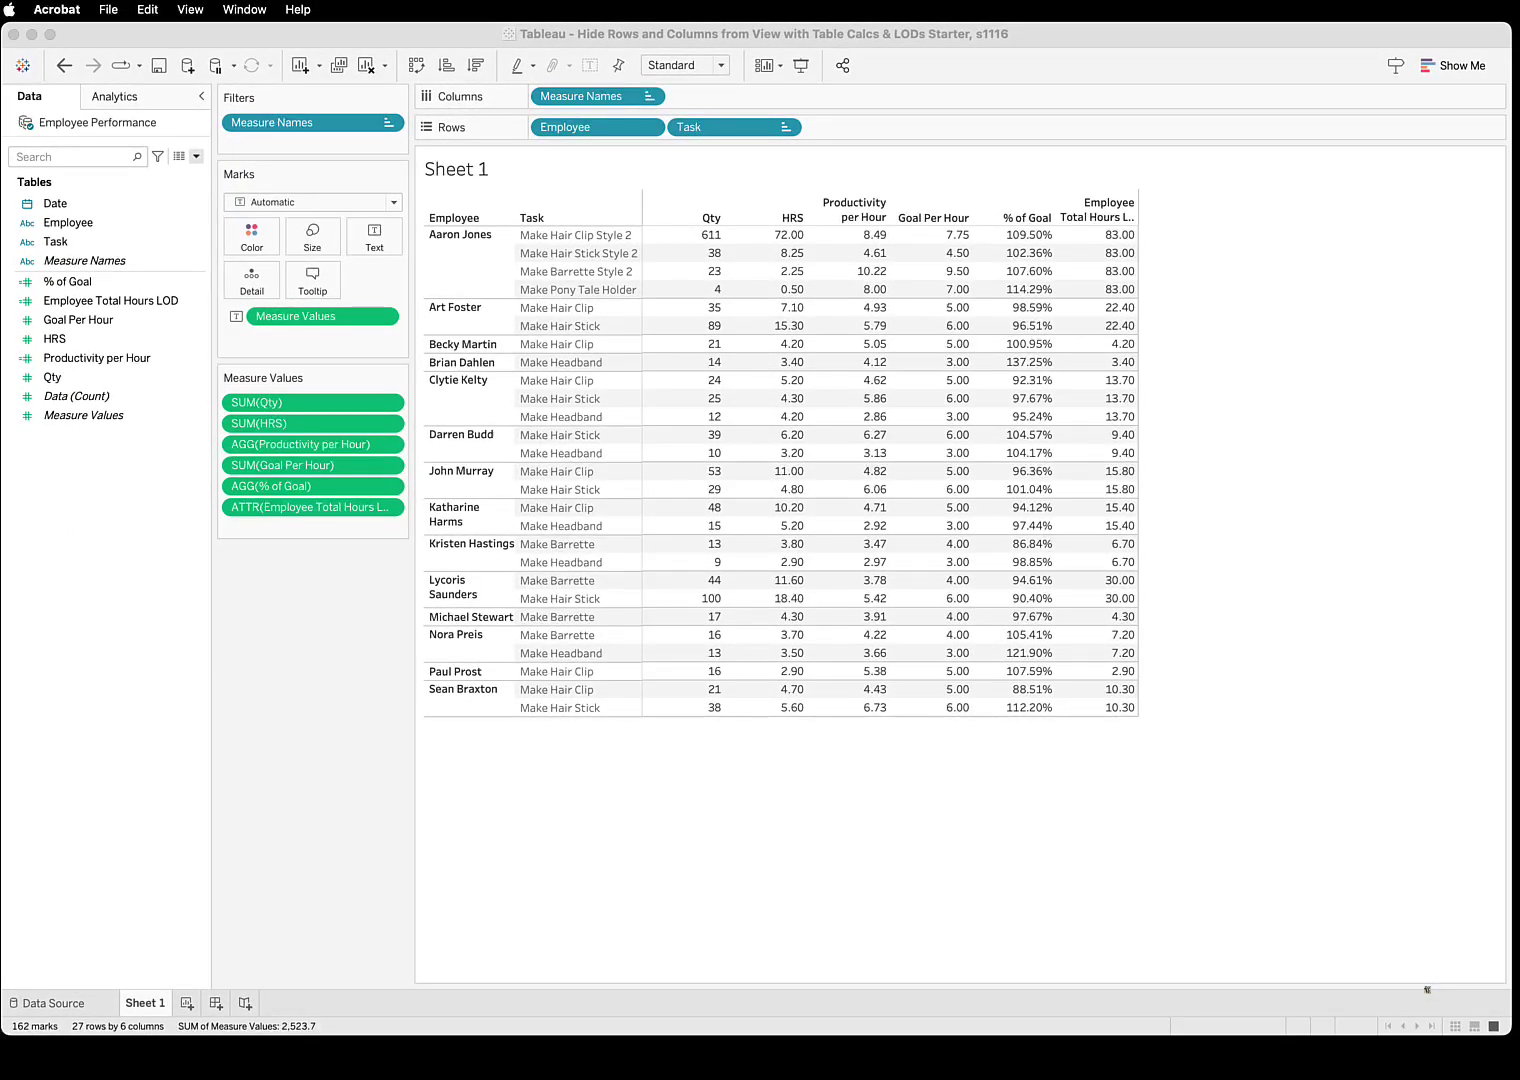
- Consult the handout's Hrs per Task / Total Hrs page, clear it away, and create a calculated field in Tableau named Hrs per Task / Total Hrs
{"action": "left_click_drag", "start_coordinate": [1141, 379], "coordinate": [904, 330]}
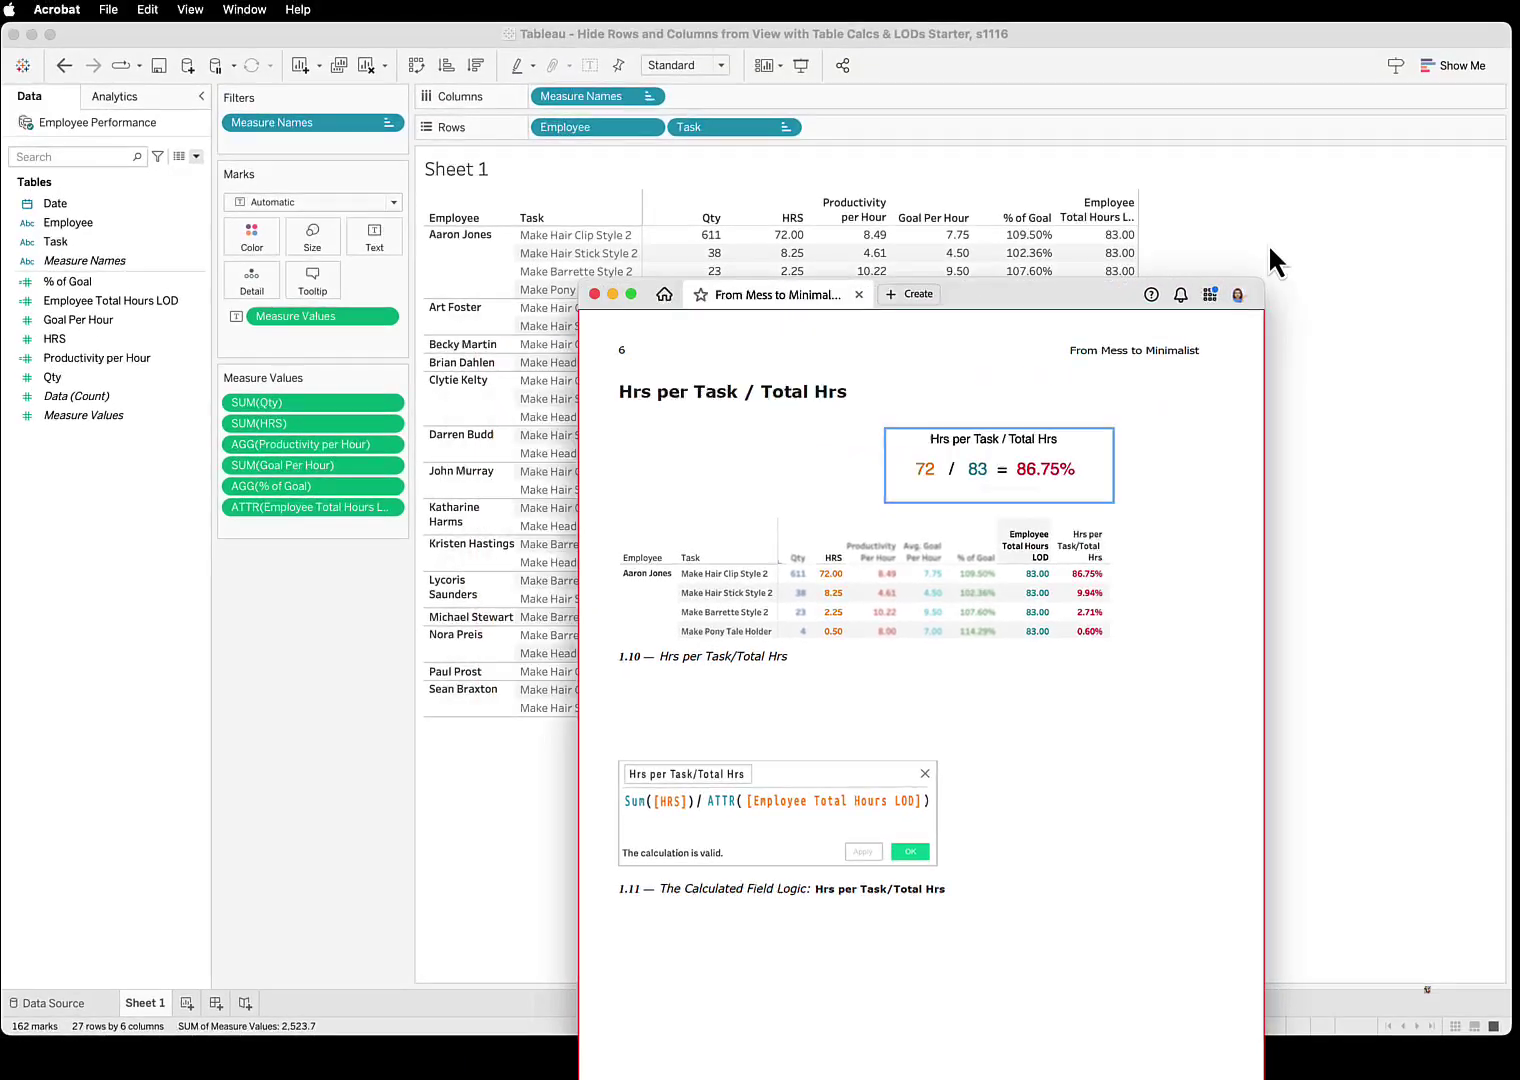
{"action": "key", "text": "super+w"}
{"action": "left_click", "coordinate": [198, 155]}
{"action": "left_click", "coordinate": [158, 175]}
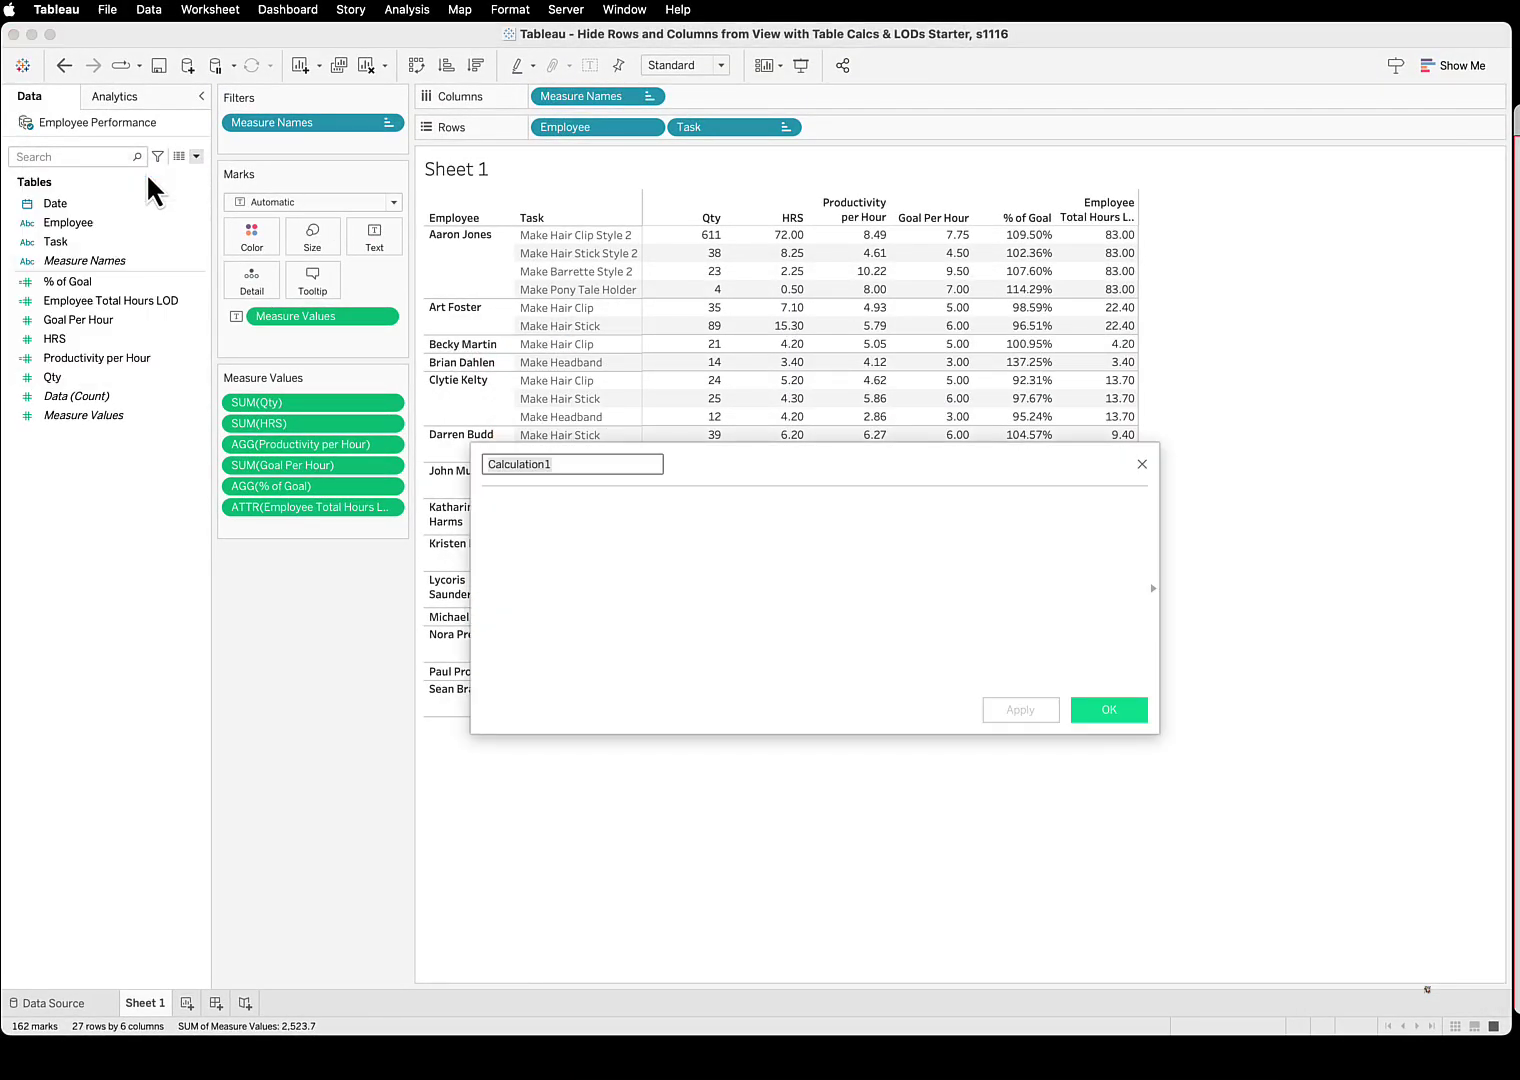
{"action": "type", "text": "Hrs per Task / Total Hrs"}
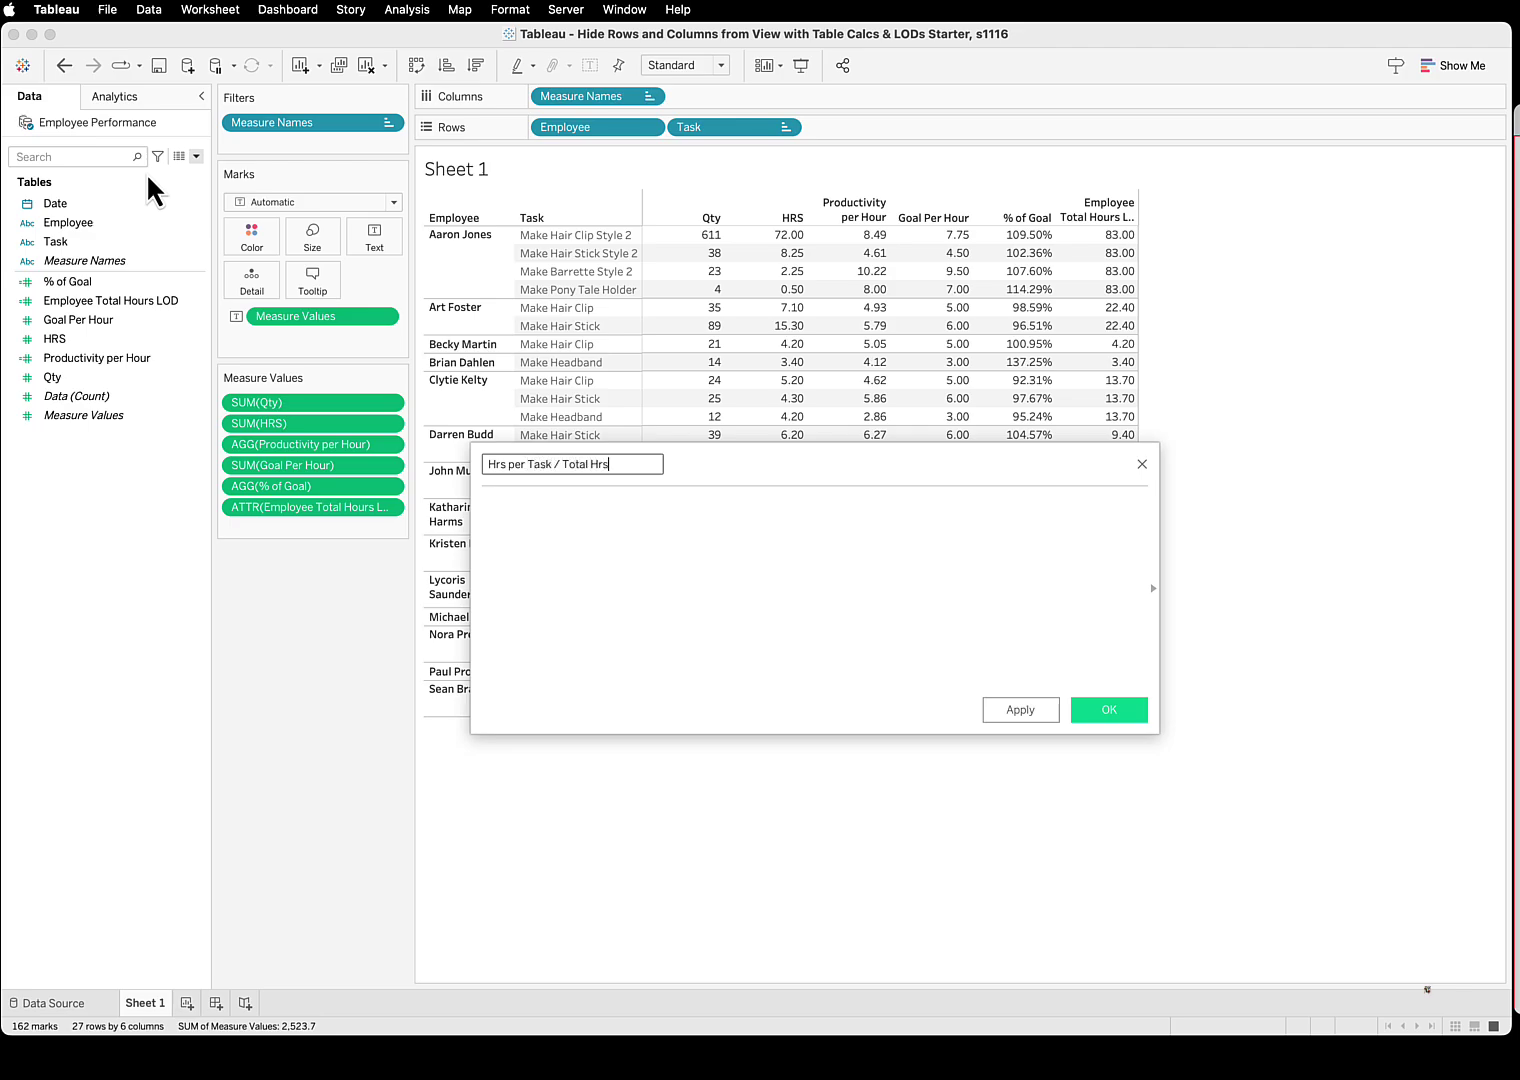
- Start the Hrs per Task / Total Hrs formula with Sum([HRS])
{"action": "key", "text": "Tab"}
{"action": "type", "text": "Sum( h"}
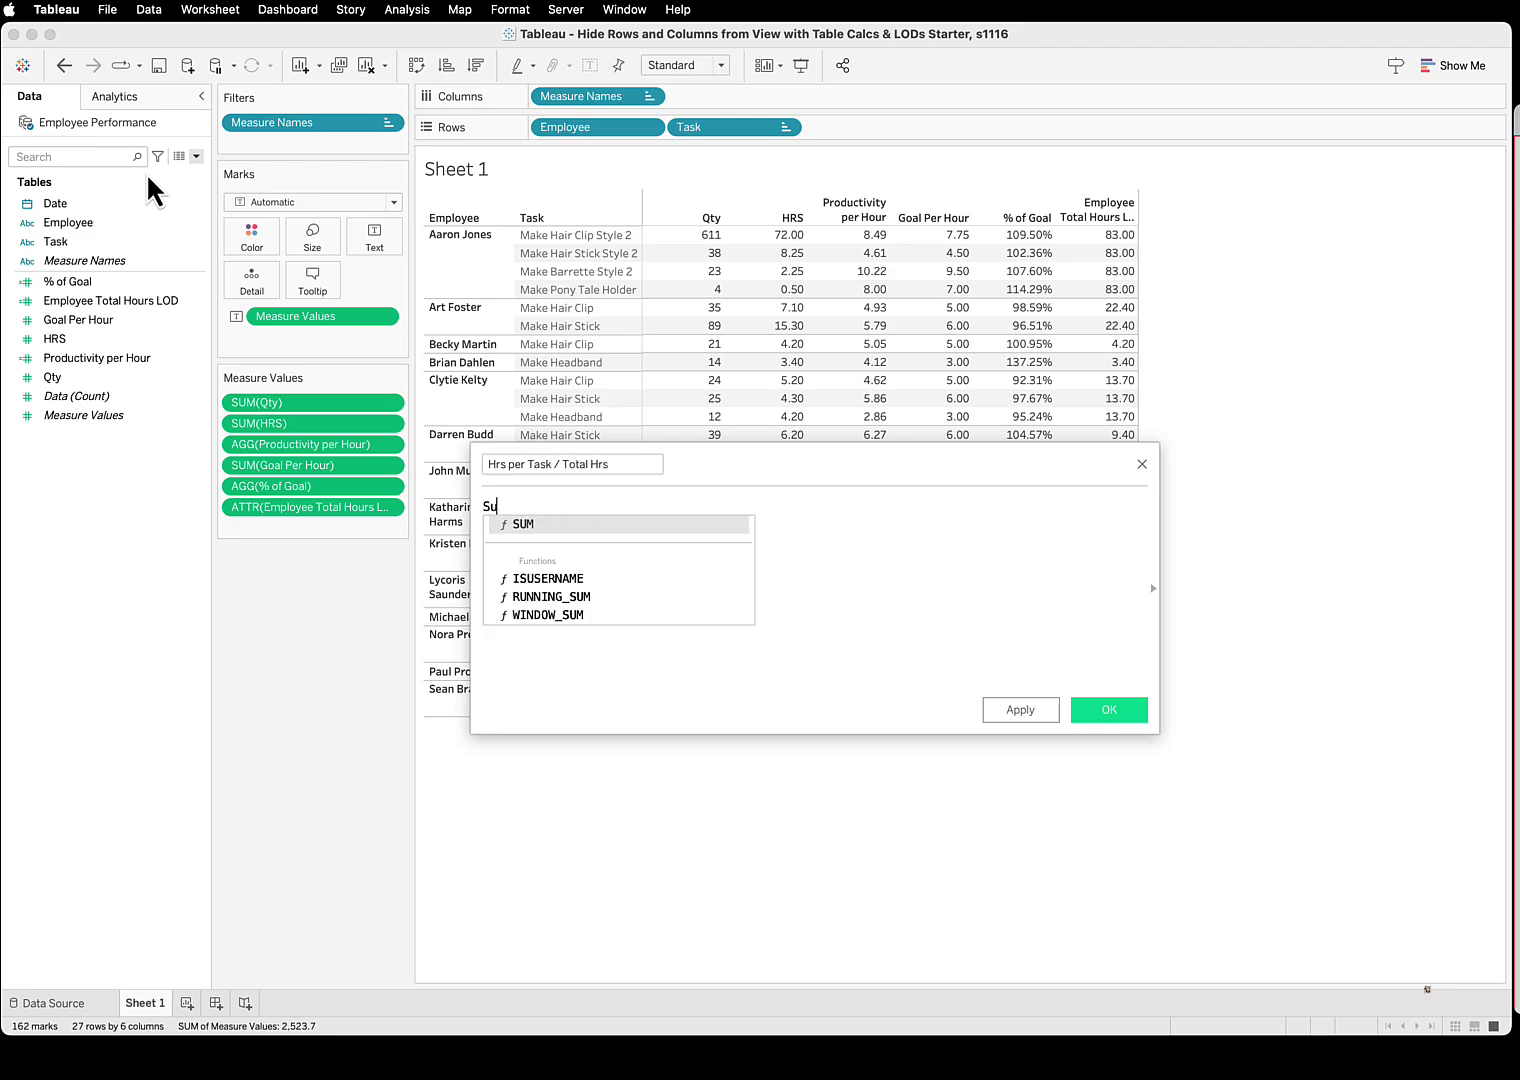
{"action": "key", "text": "Return"}
{"action": "type", "text": ")"}
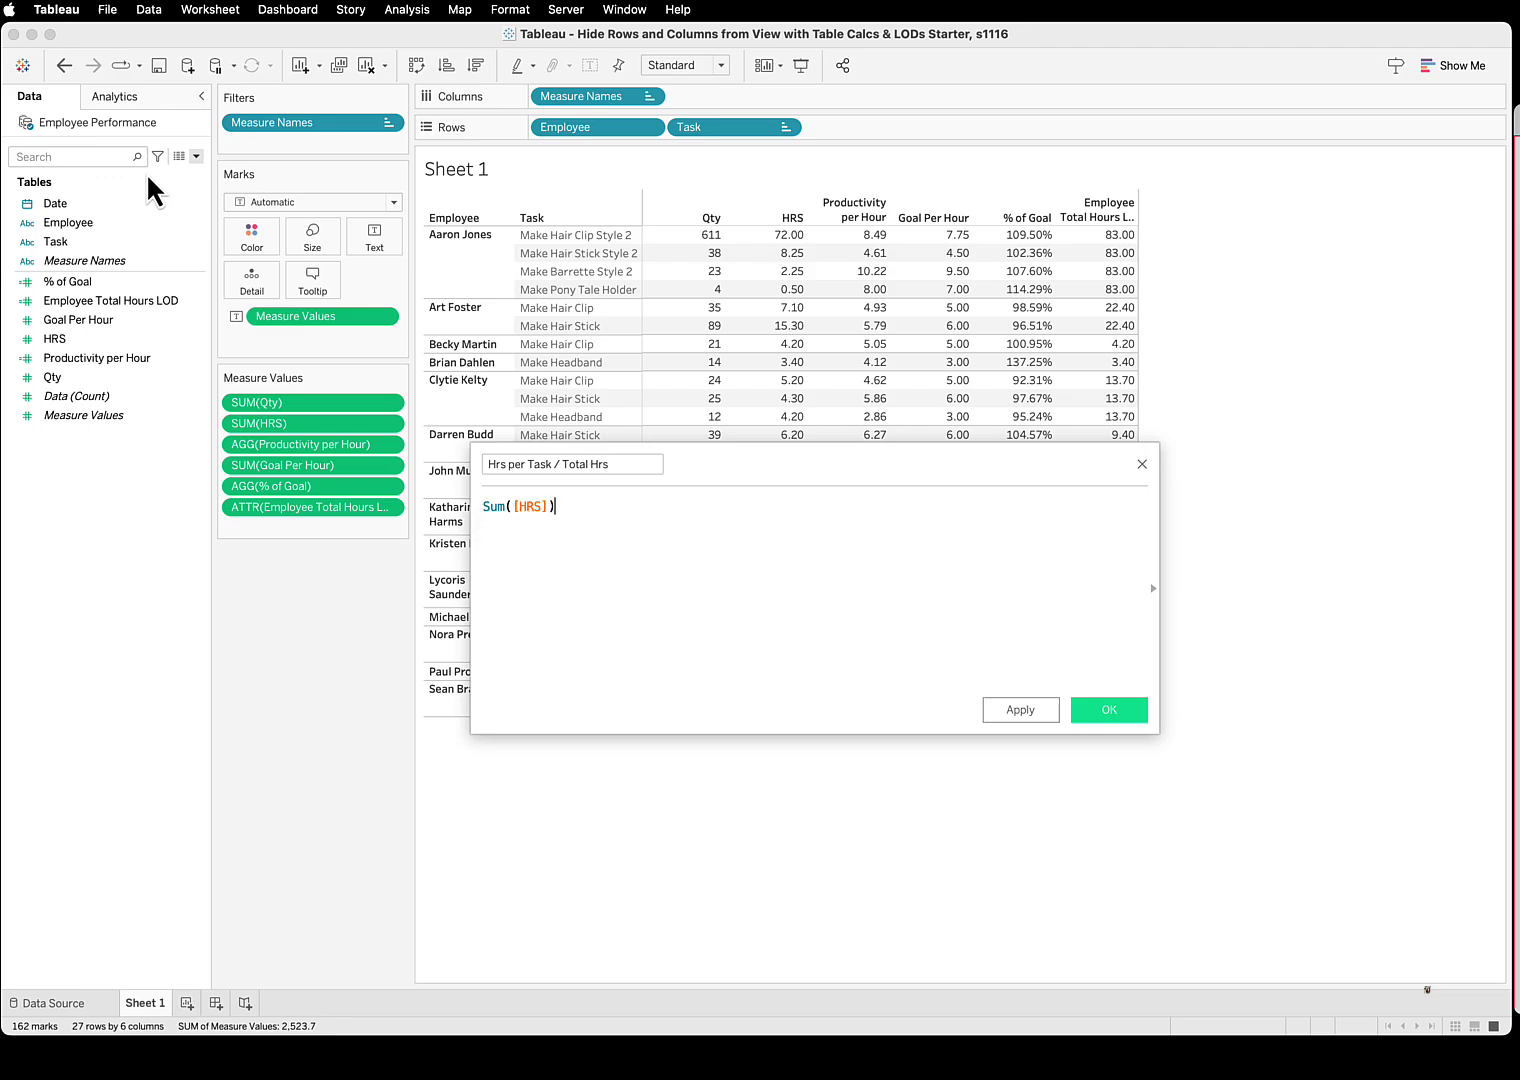
- Divide Sum([HRS]) by [Employee Total Hours LOD] in the formula and read the calculation's error details
{"action": "type", "text": " / ATTR"}
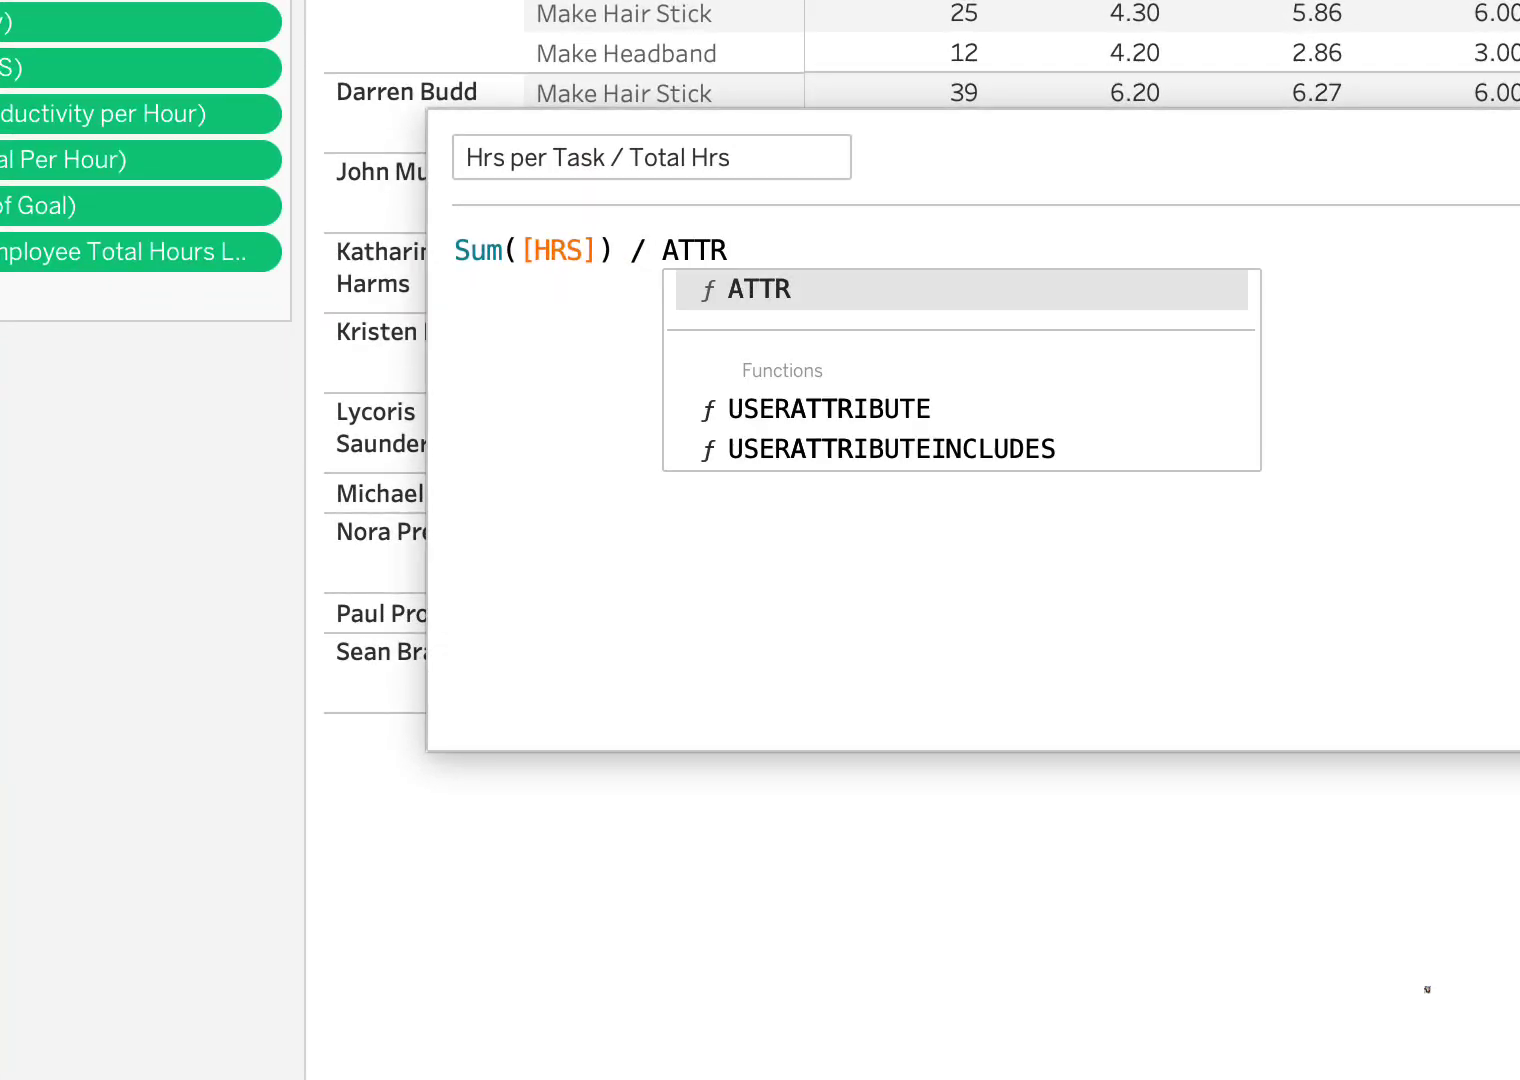
{"action": "key", "text": "BackSpace"}
{"action": "key", "text": "BackSpace"}
{"action": "key", "text": "BackSpace"}
{"action": "key", "text": "BackSpace"}
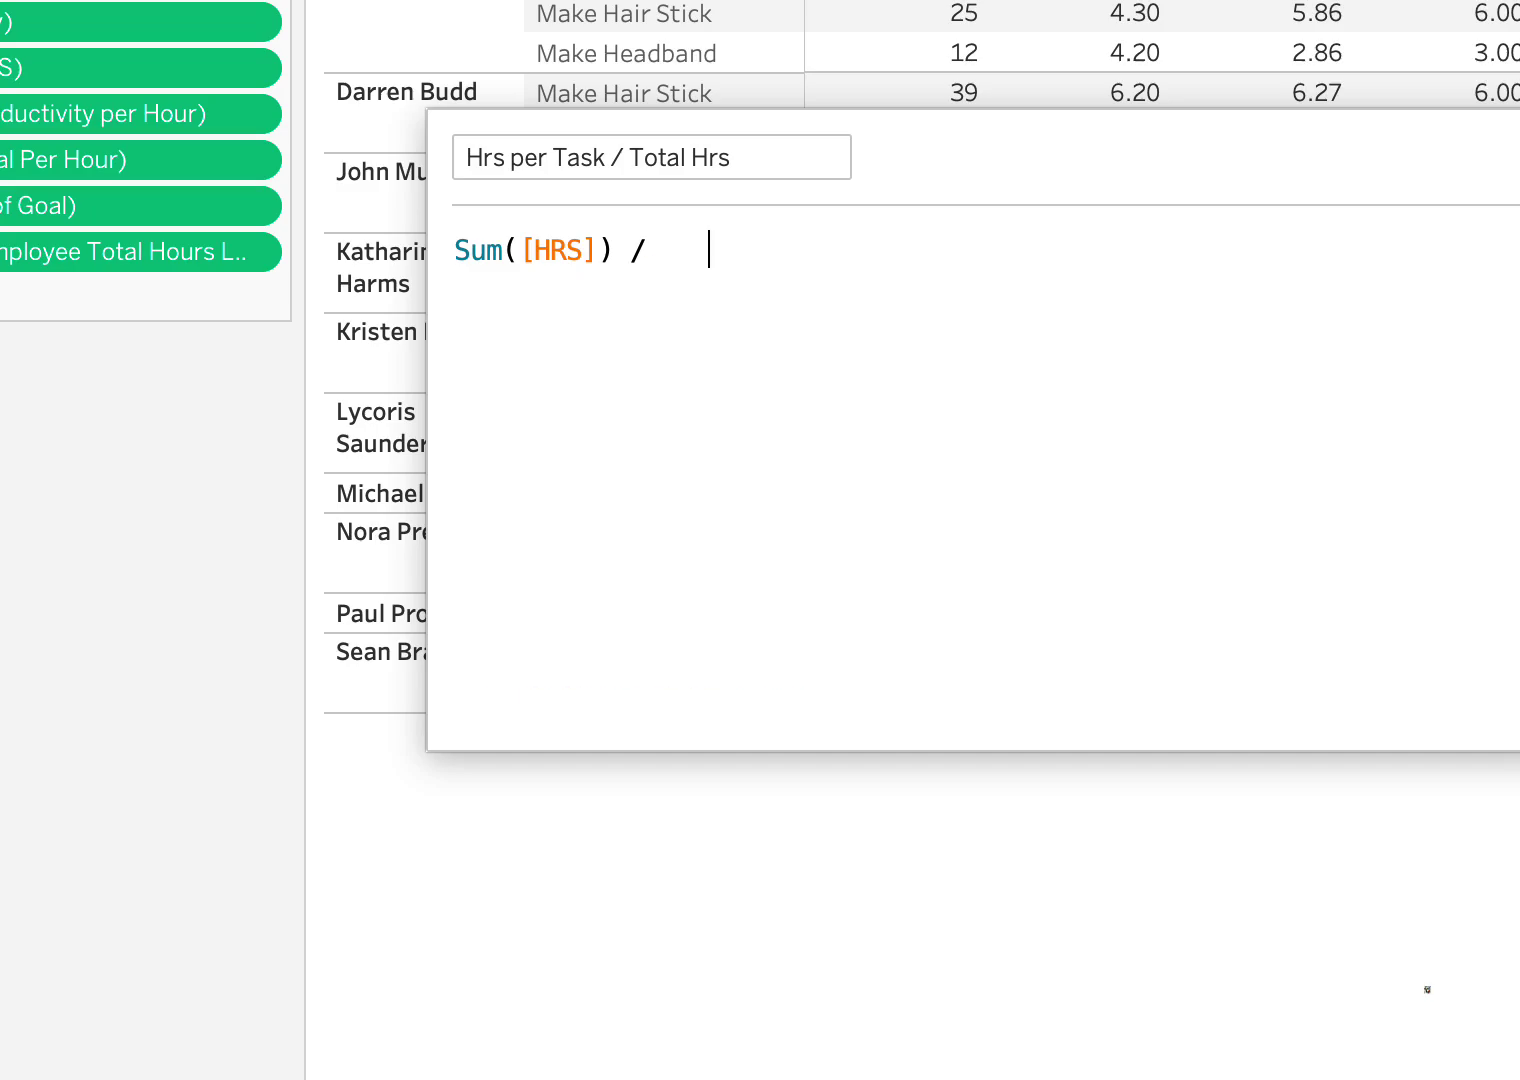
{"action": "type", "text": "Empl"}
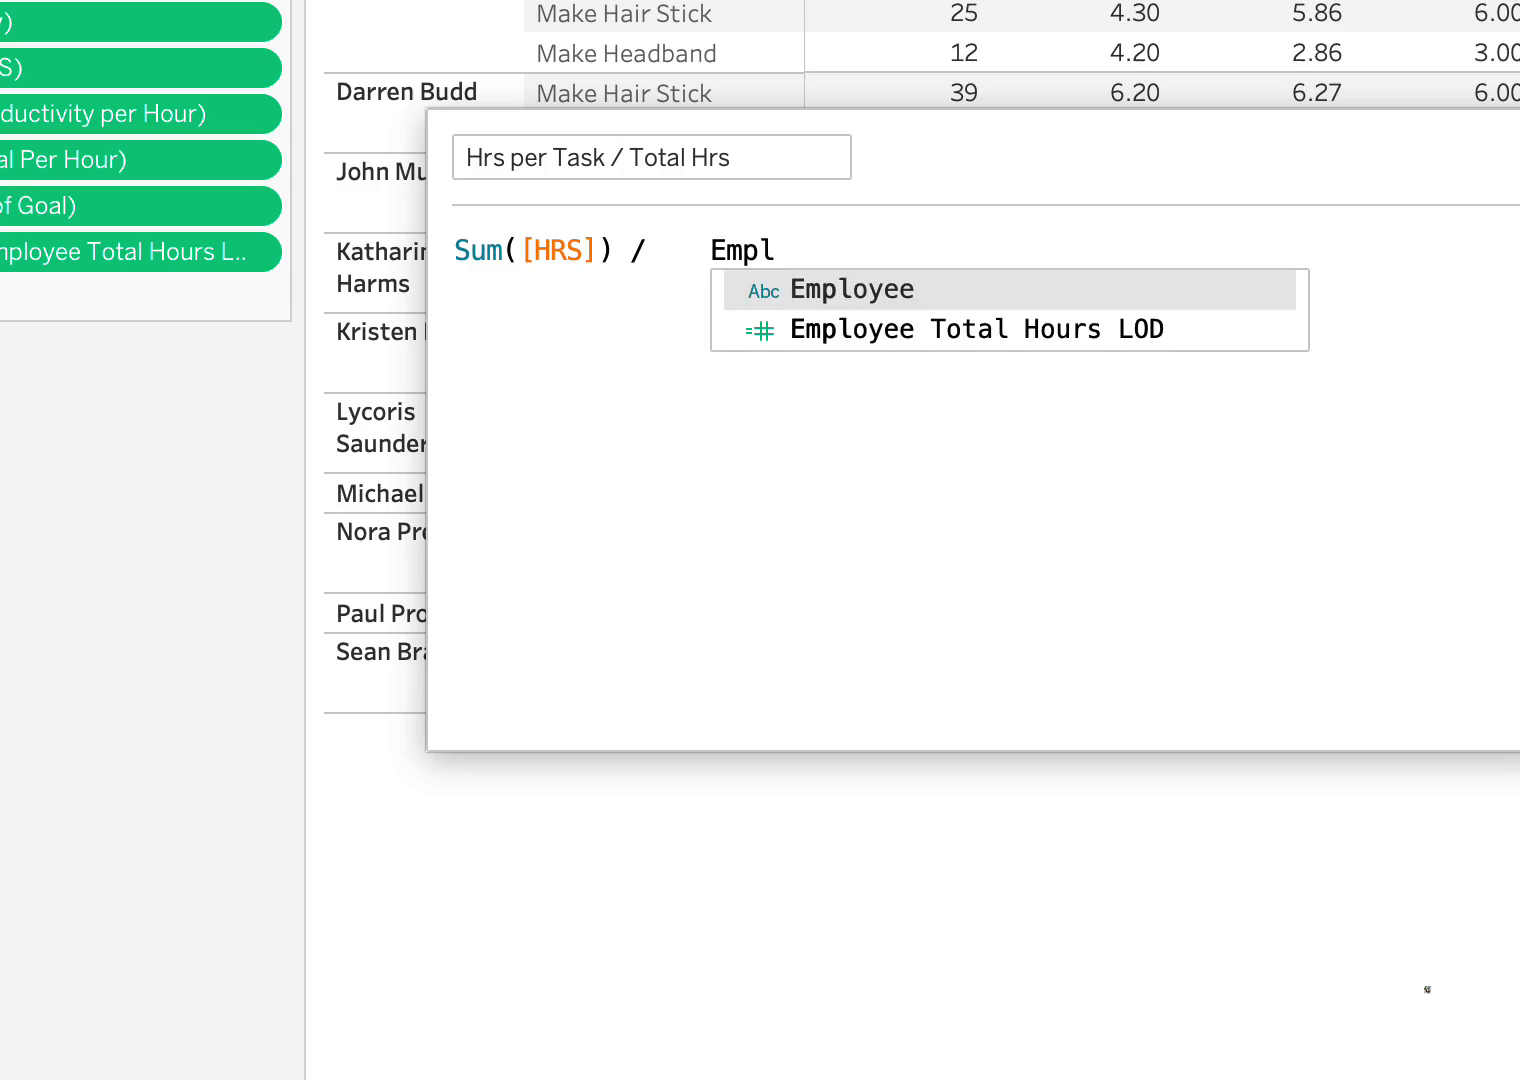
{"action": "key", "text": "Down"}
{"action": "key", "text": "Return"}
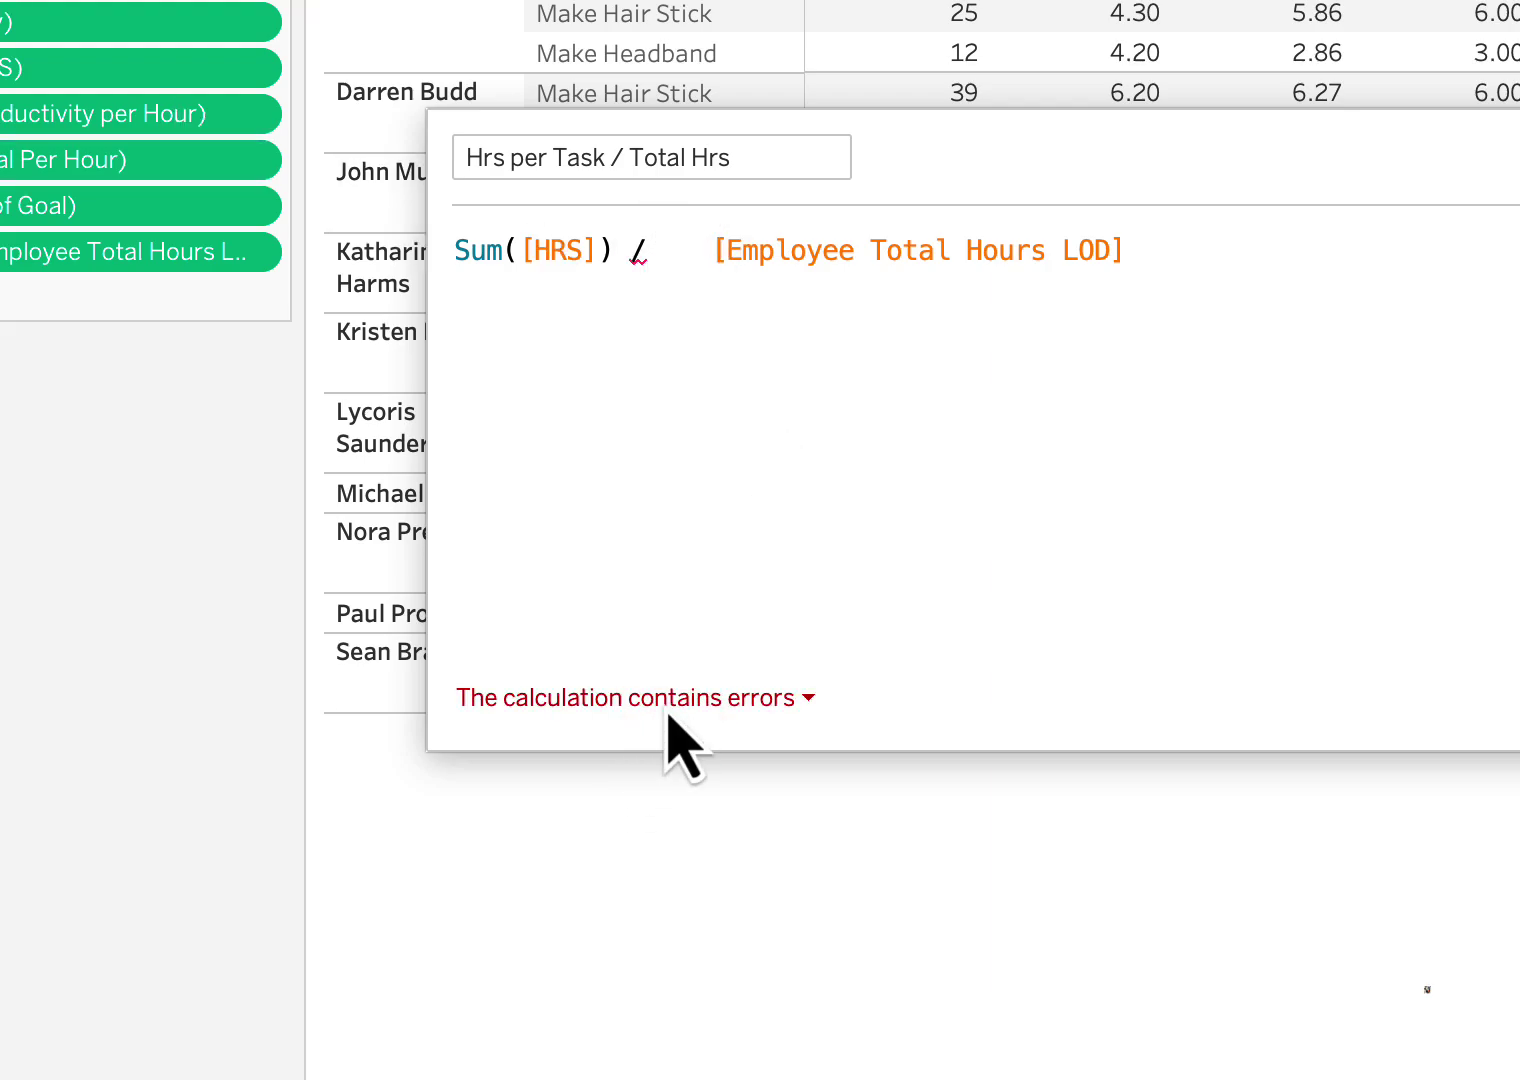
{"action": "left_click", "coordinate": [705, 716]}
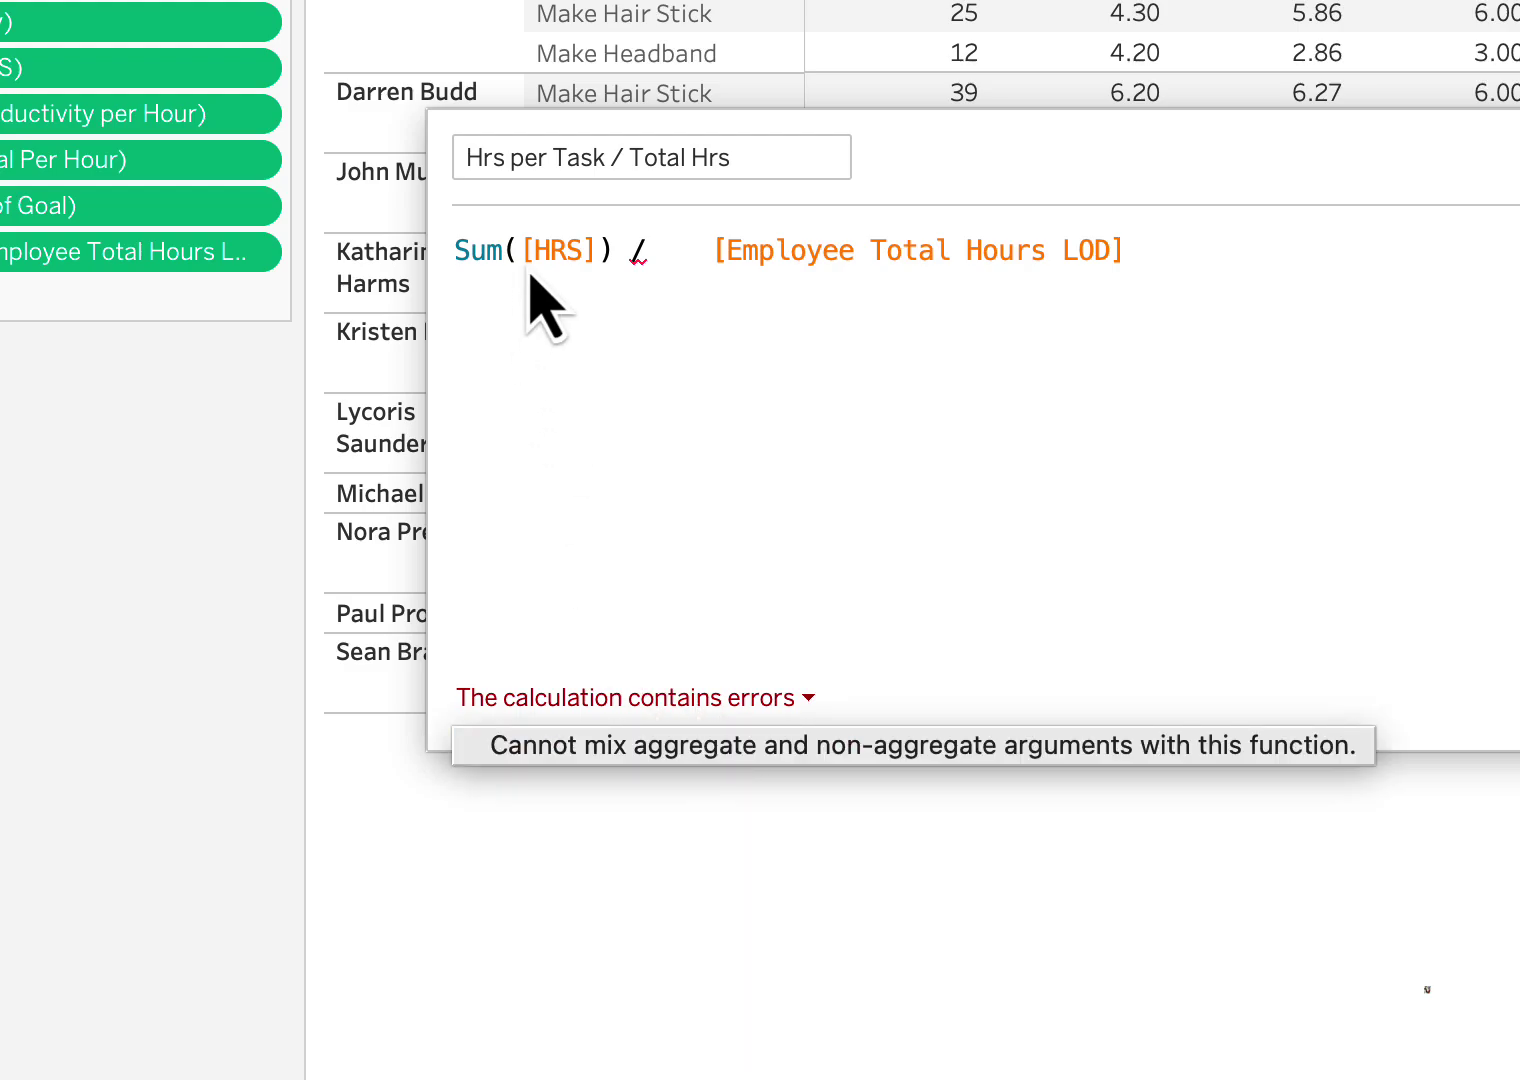
- Wrap [Employee Total Hours LOD] in ATTR() in the formula and save the Hrs per Task / Total Hrs calculated field
{"action": "left_click", "coordinate": [696, 258]}
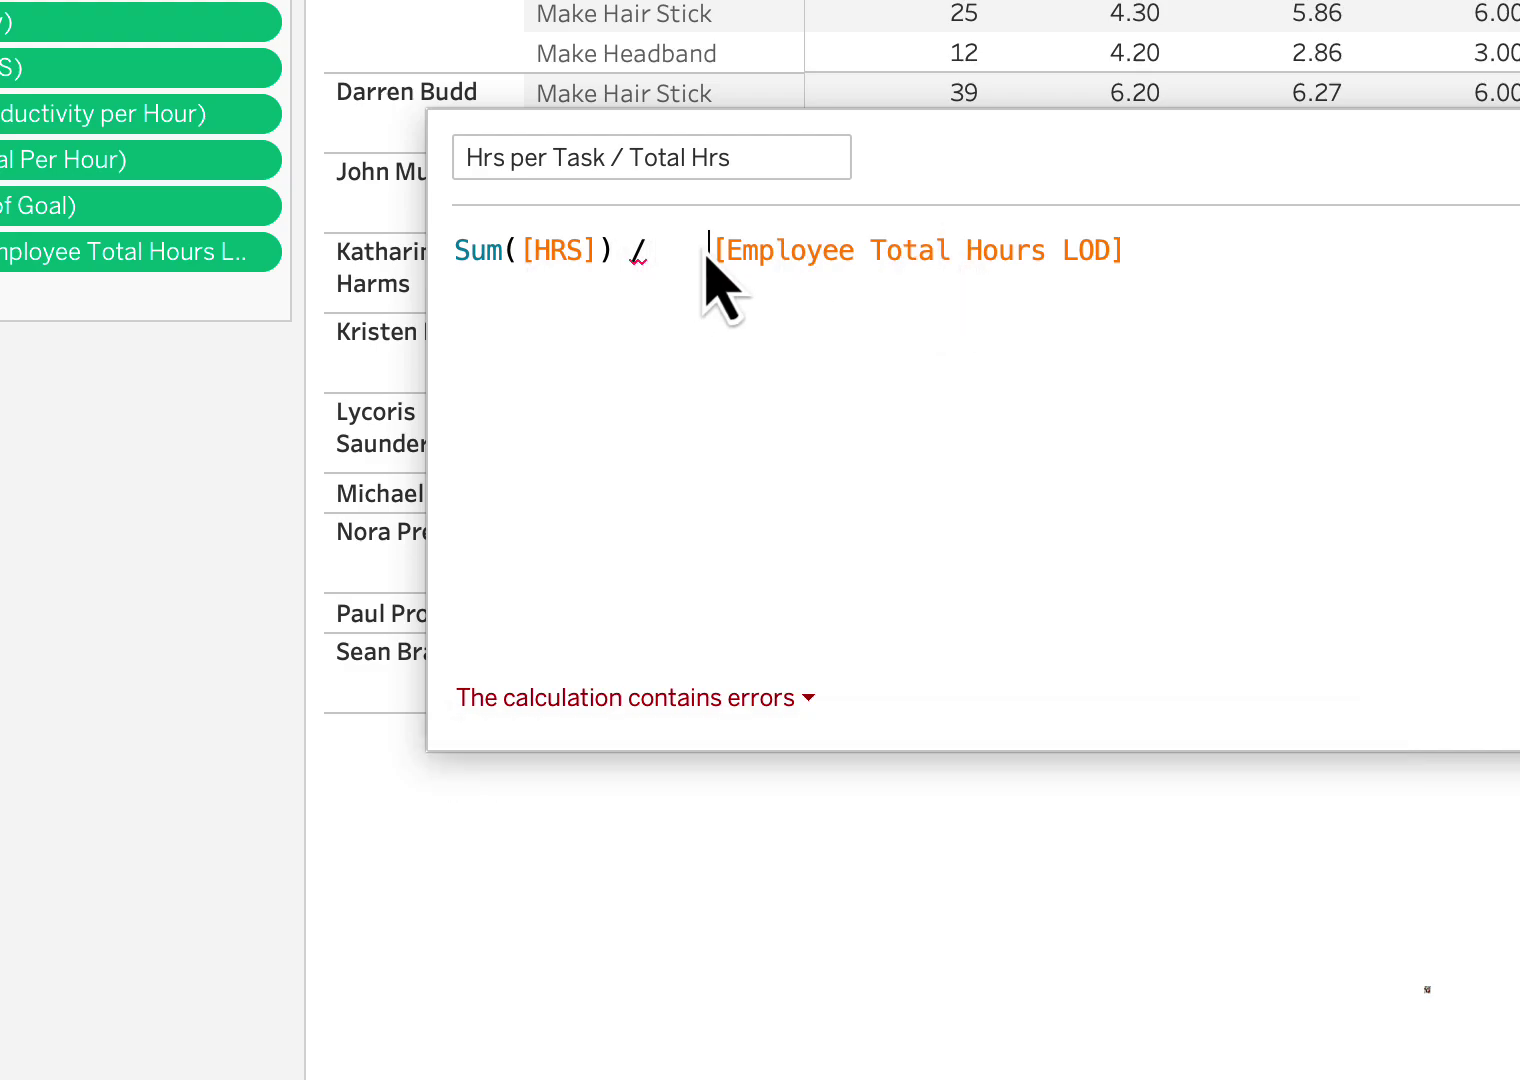
{"action": "type", "text": "ATTR"}
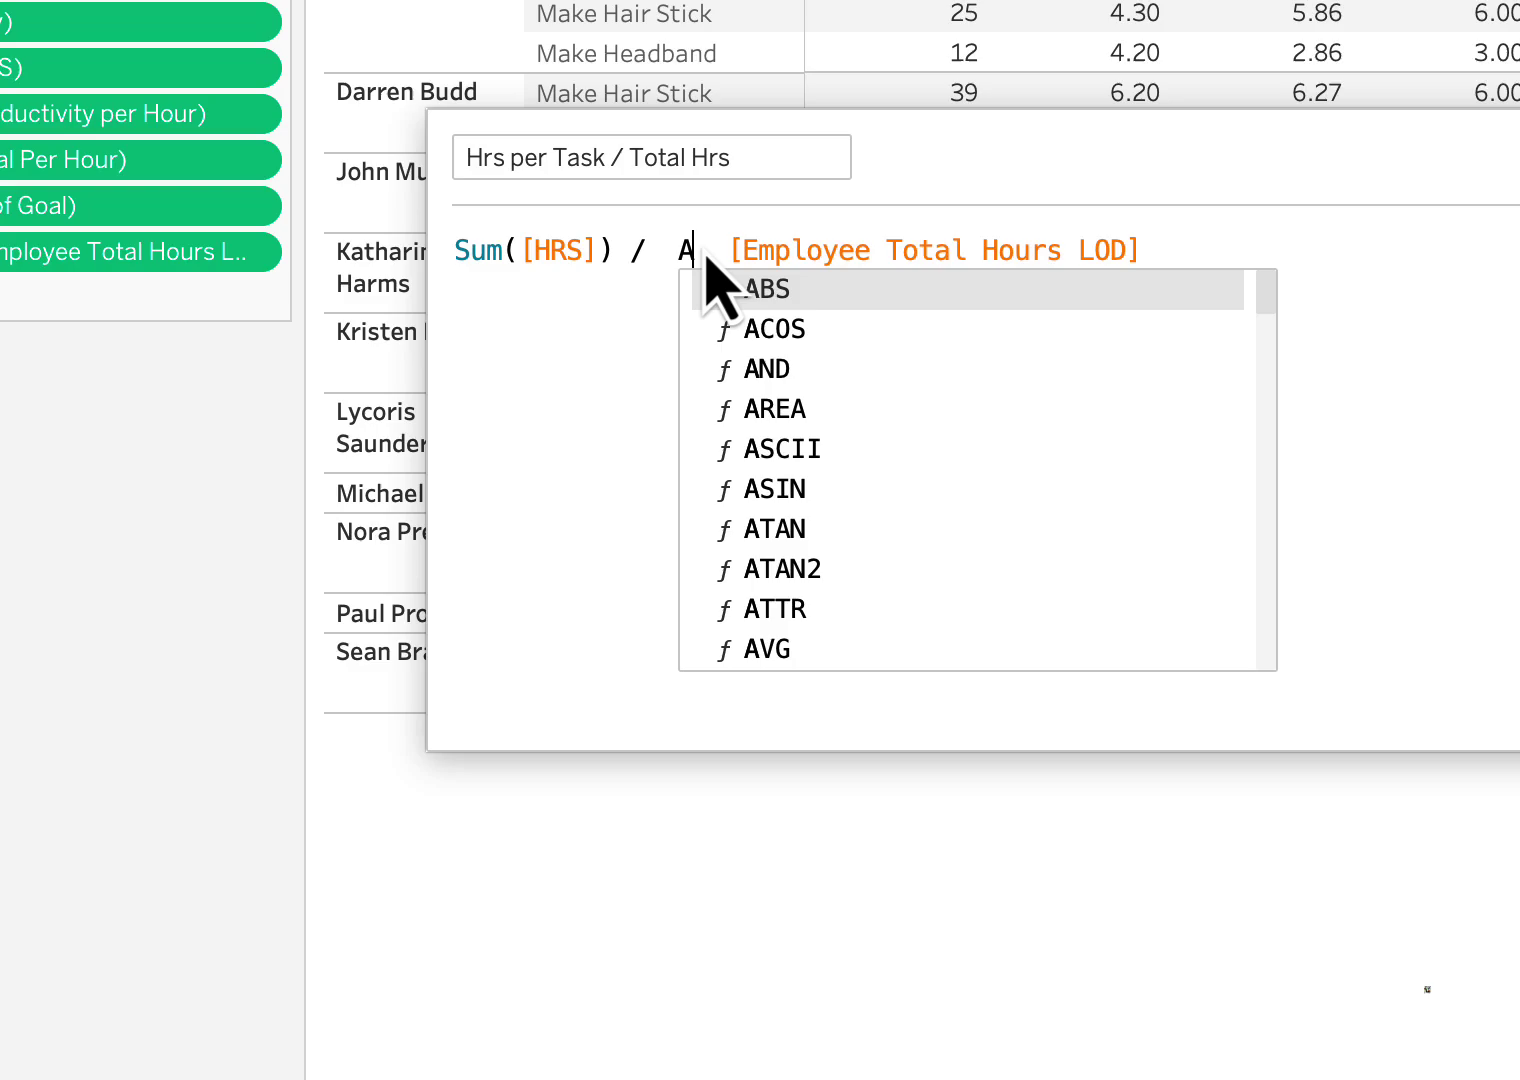
{"action": "type", "text": "("}
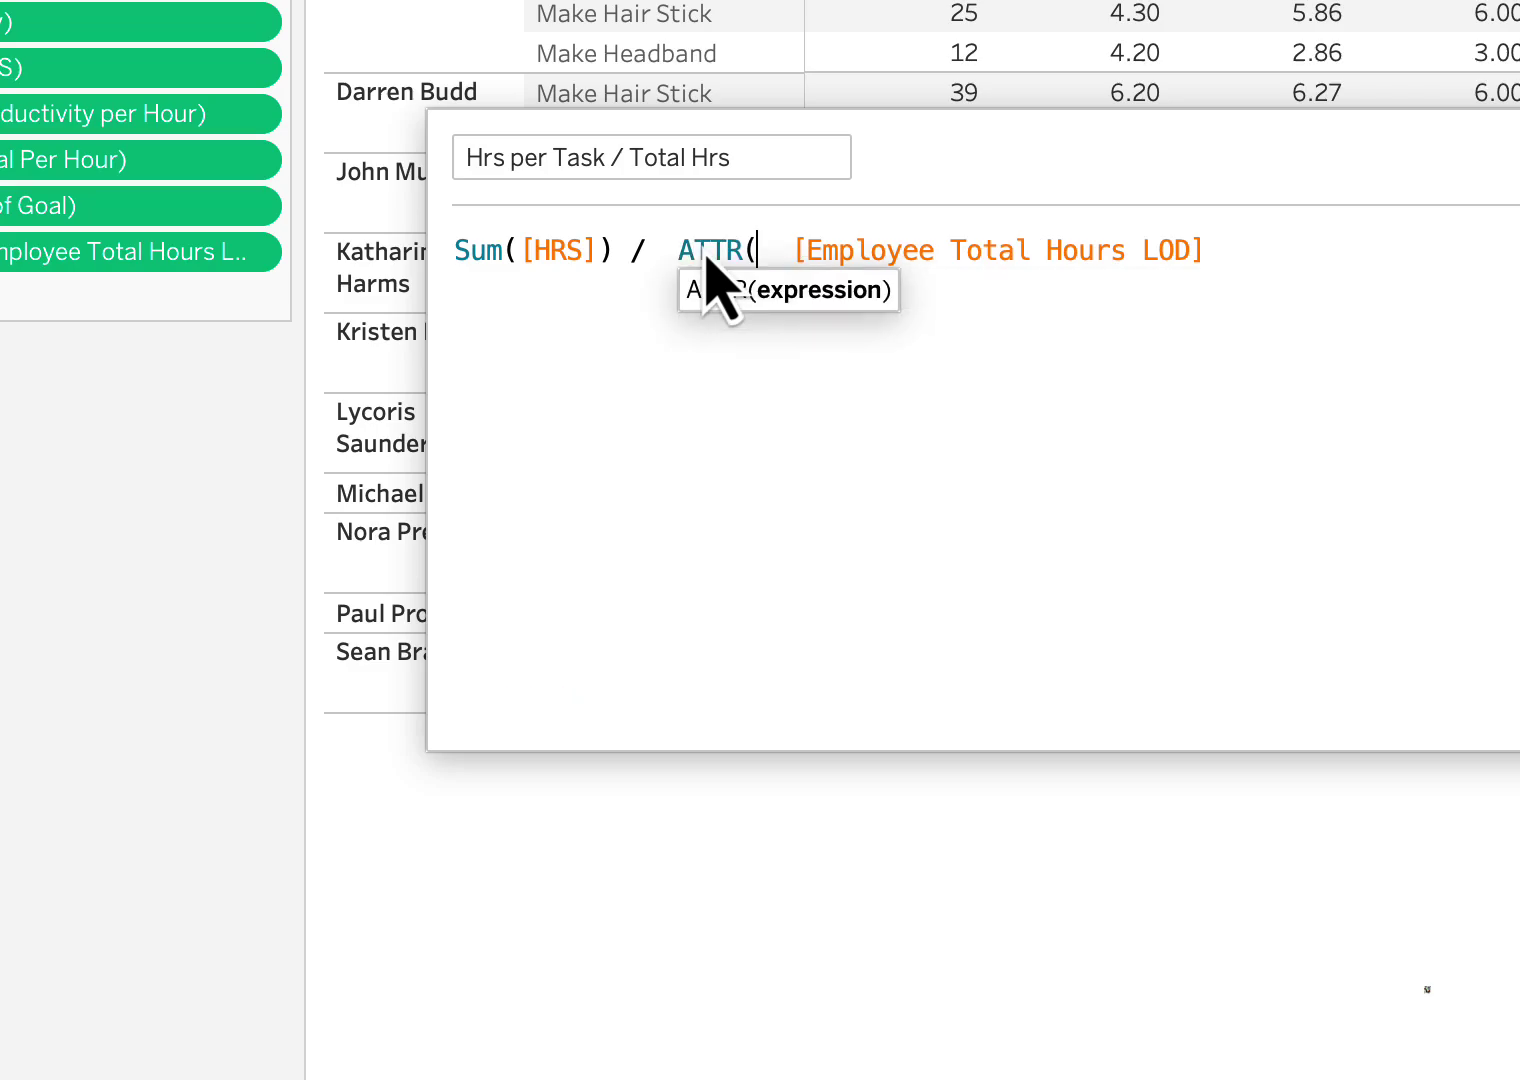
{"action": "key", "text": "Delete"}
{"action": "key", "text": "Delete"}
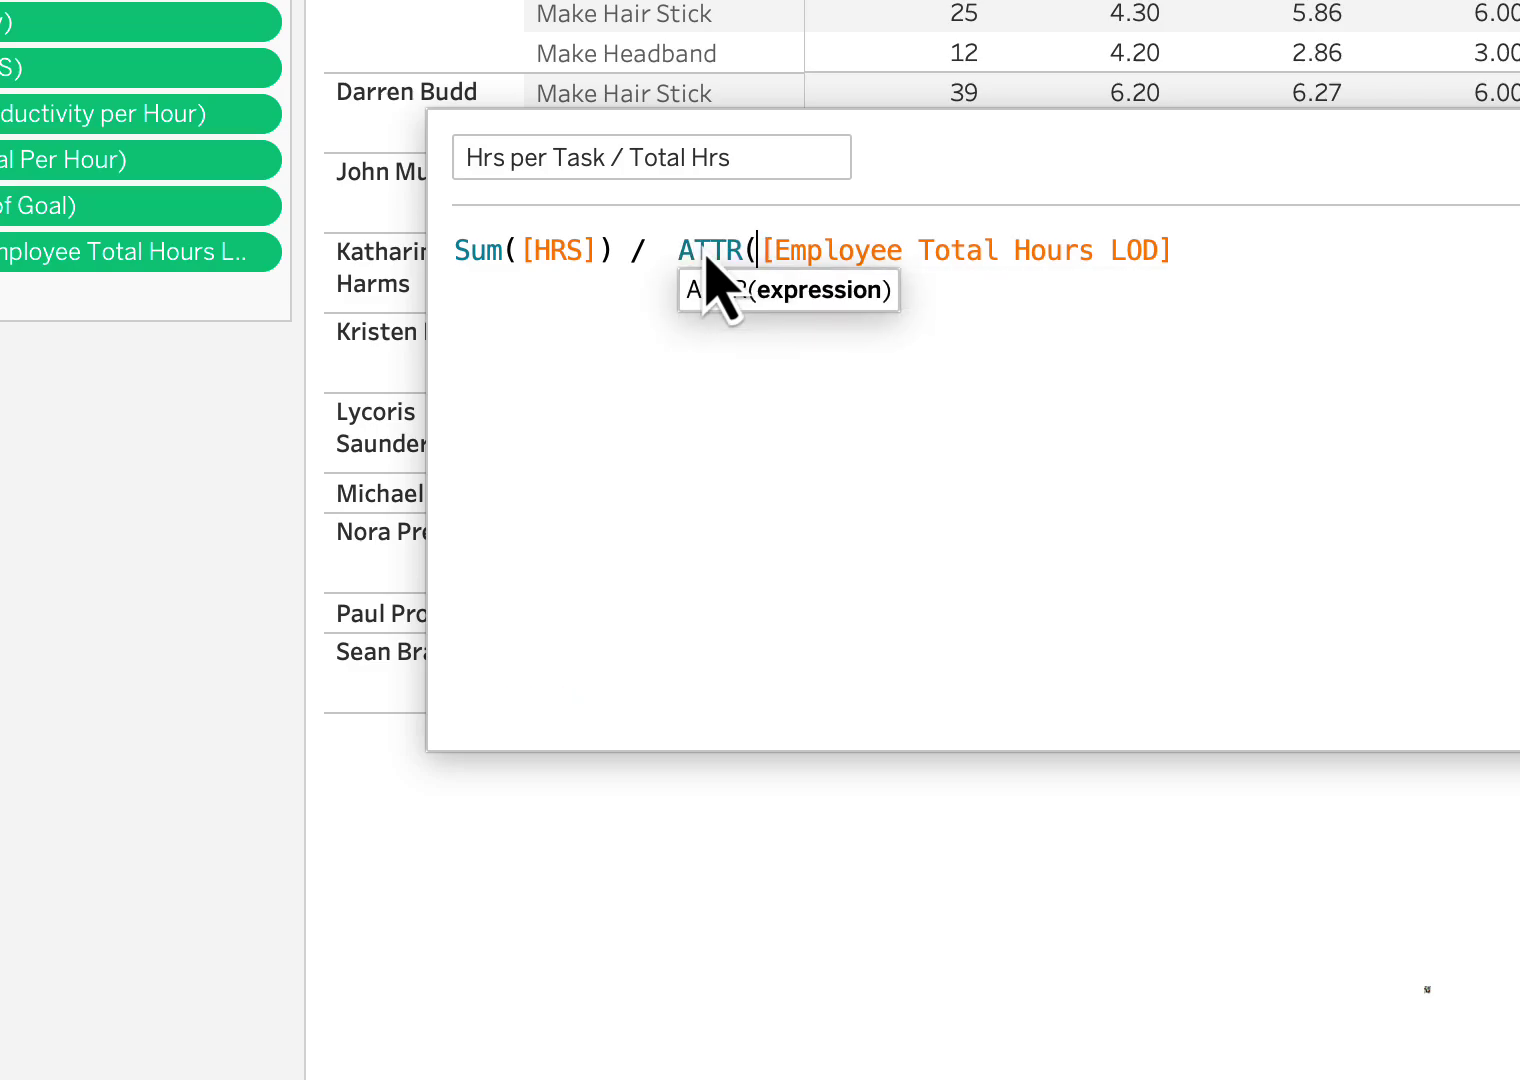
{"action": "key", "text": "Right"}
{"action": "type", "text": "0"}
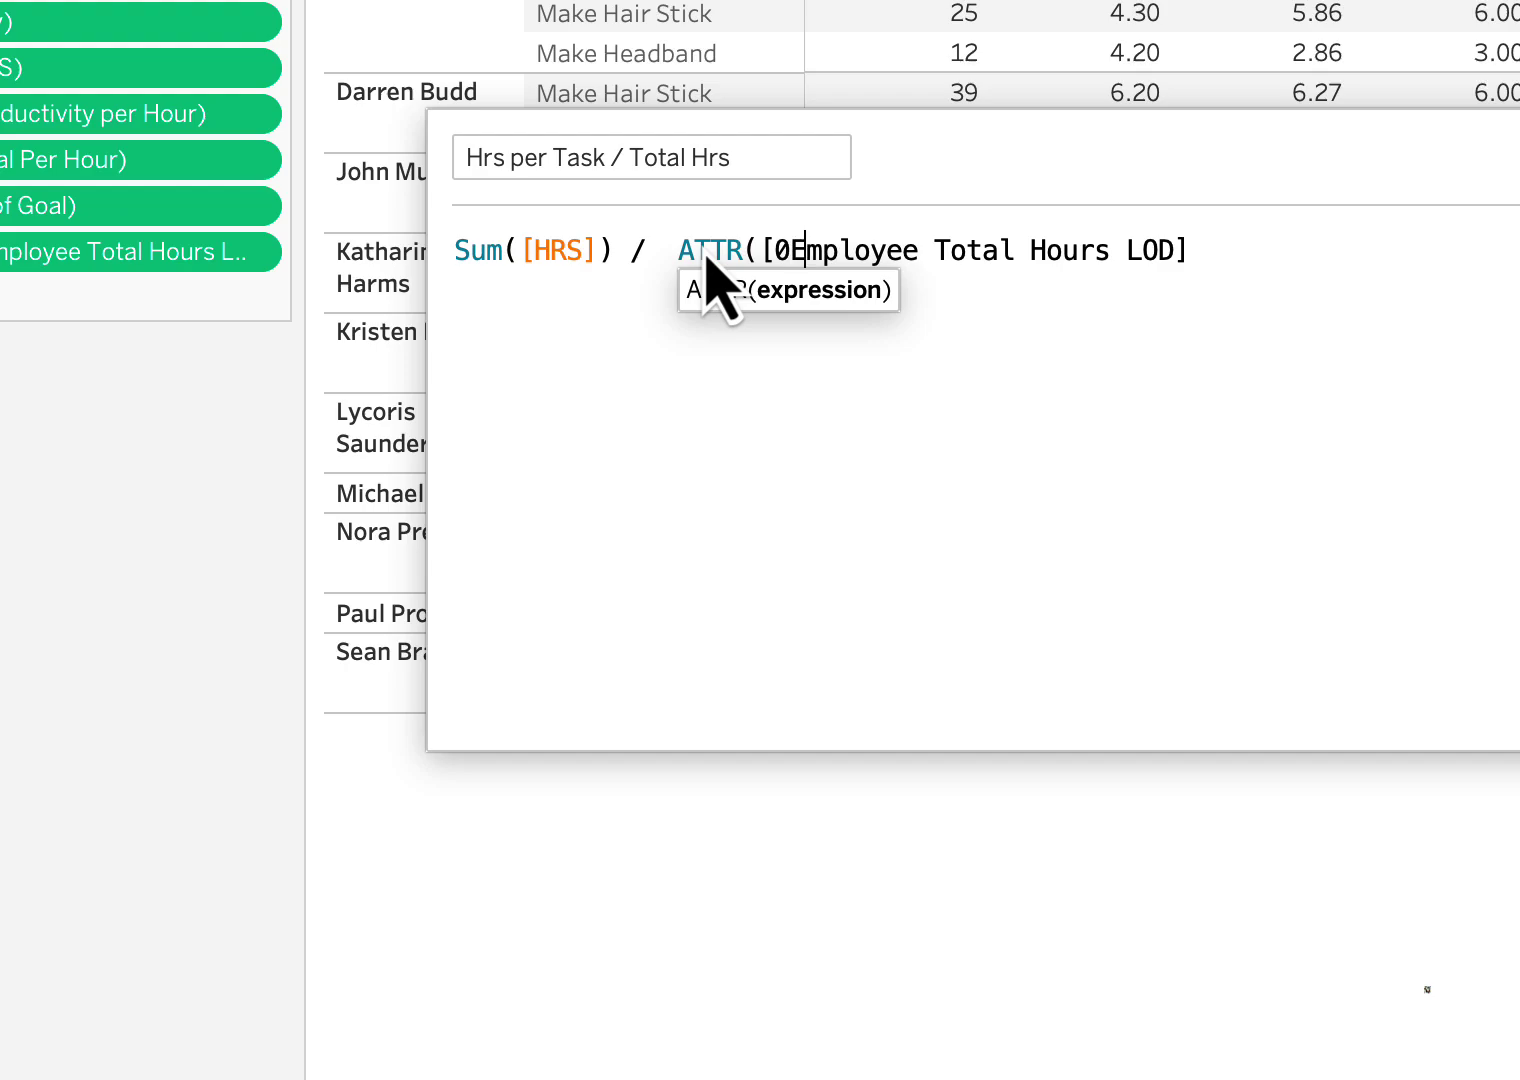
{"action": "key", "text": "BackSpace"}
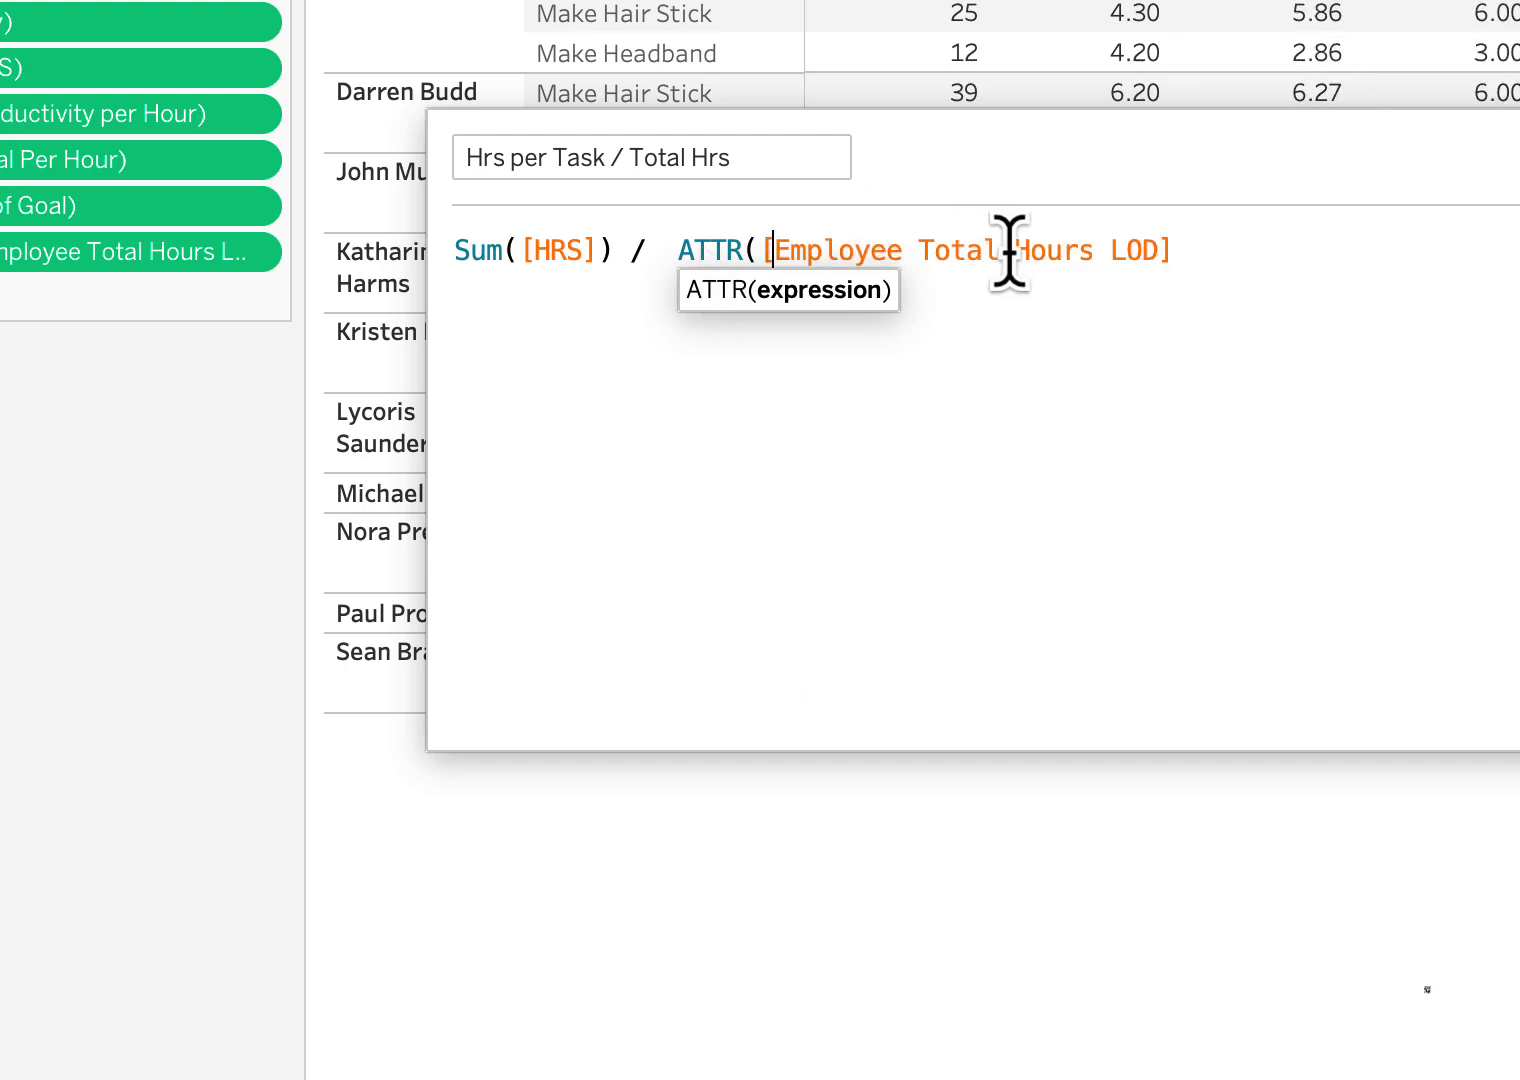
{"action": "left_click", "coordinate": [1190, 254]}
{"action": "type", "text": ")"}
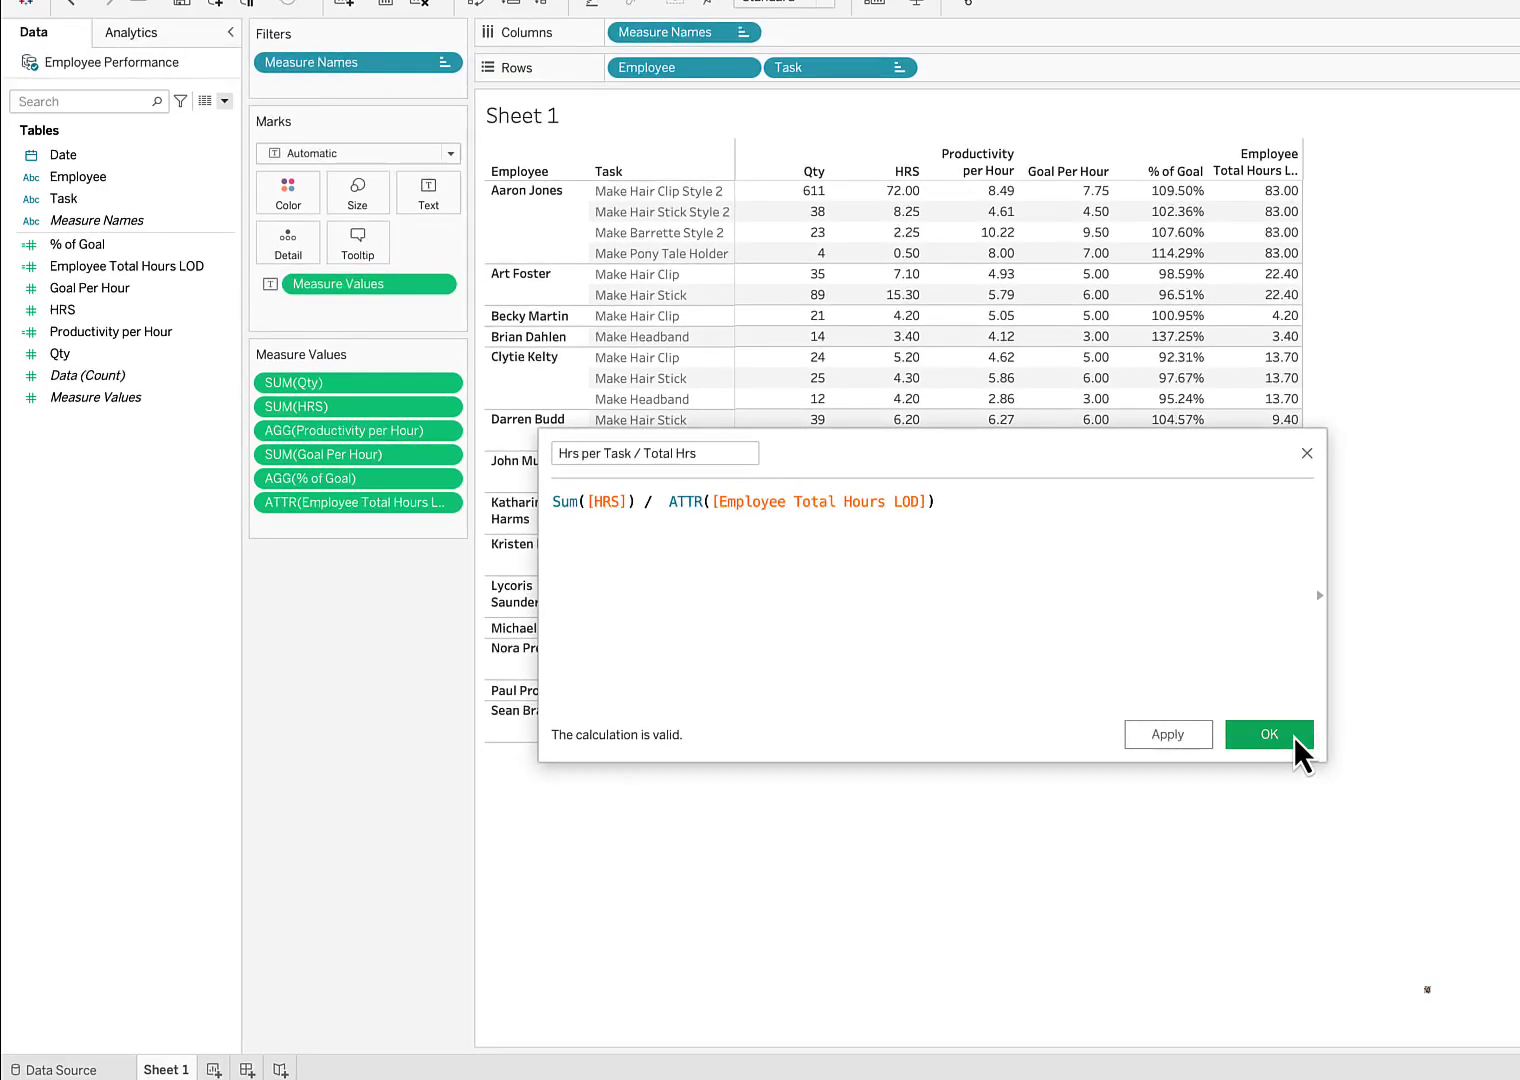
{"action": "left_click", "coordinate": [1294, 736]}
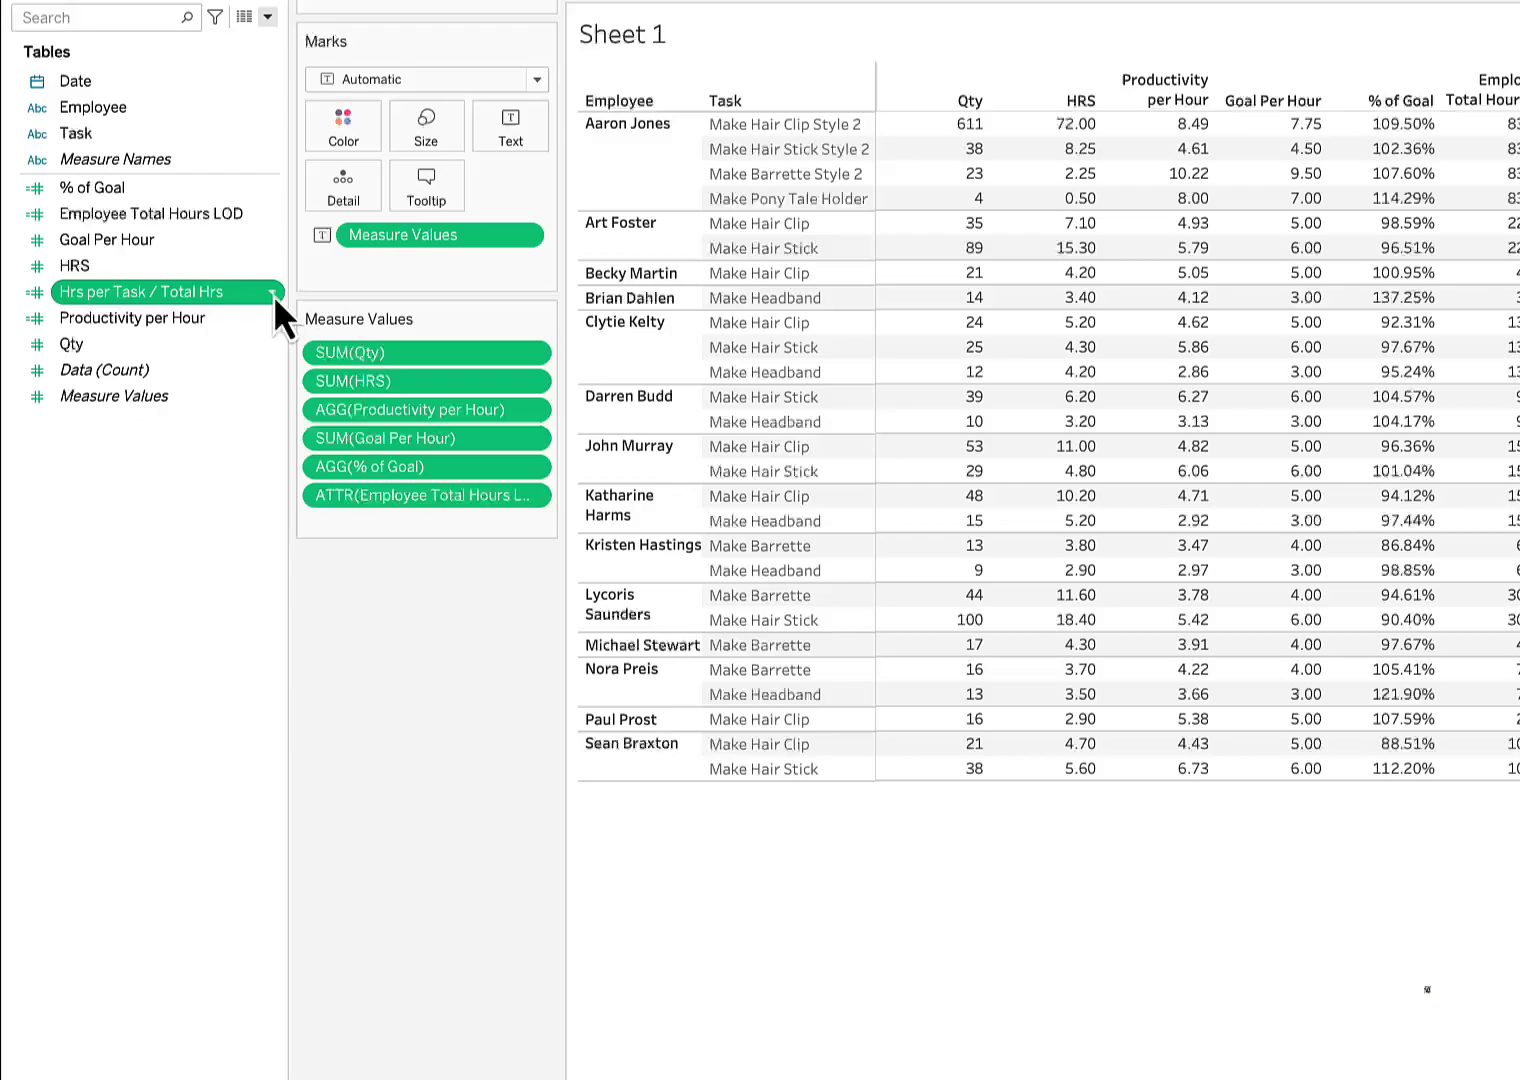
- Set Hrs per Task / Total Hrs's default number format to Percentage with 2 decimal places and add it after Employee Total Hours LOD in the measure values
{"action": "left_click", "coordinate": [238, 324]}
{"action": "mouse_move", "coordinate": [343, 624]}
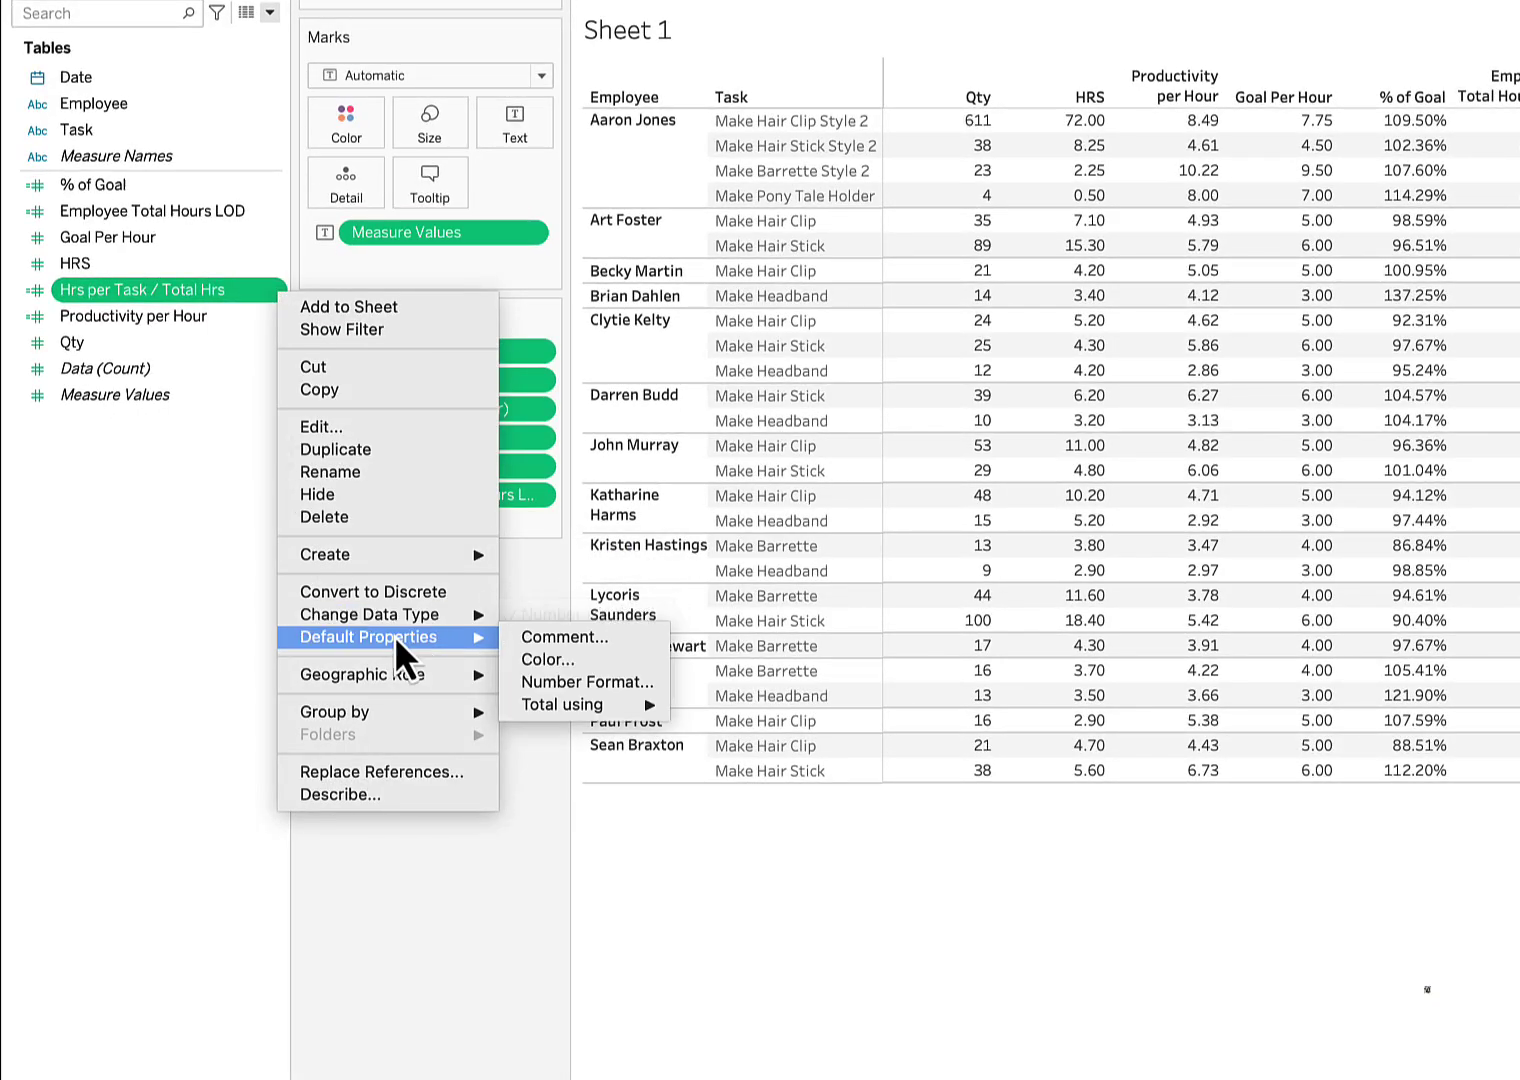
{"action": "left_click", "coordinate": [560, 681]}
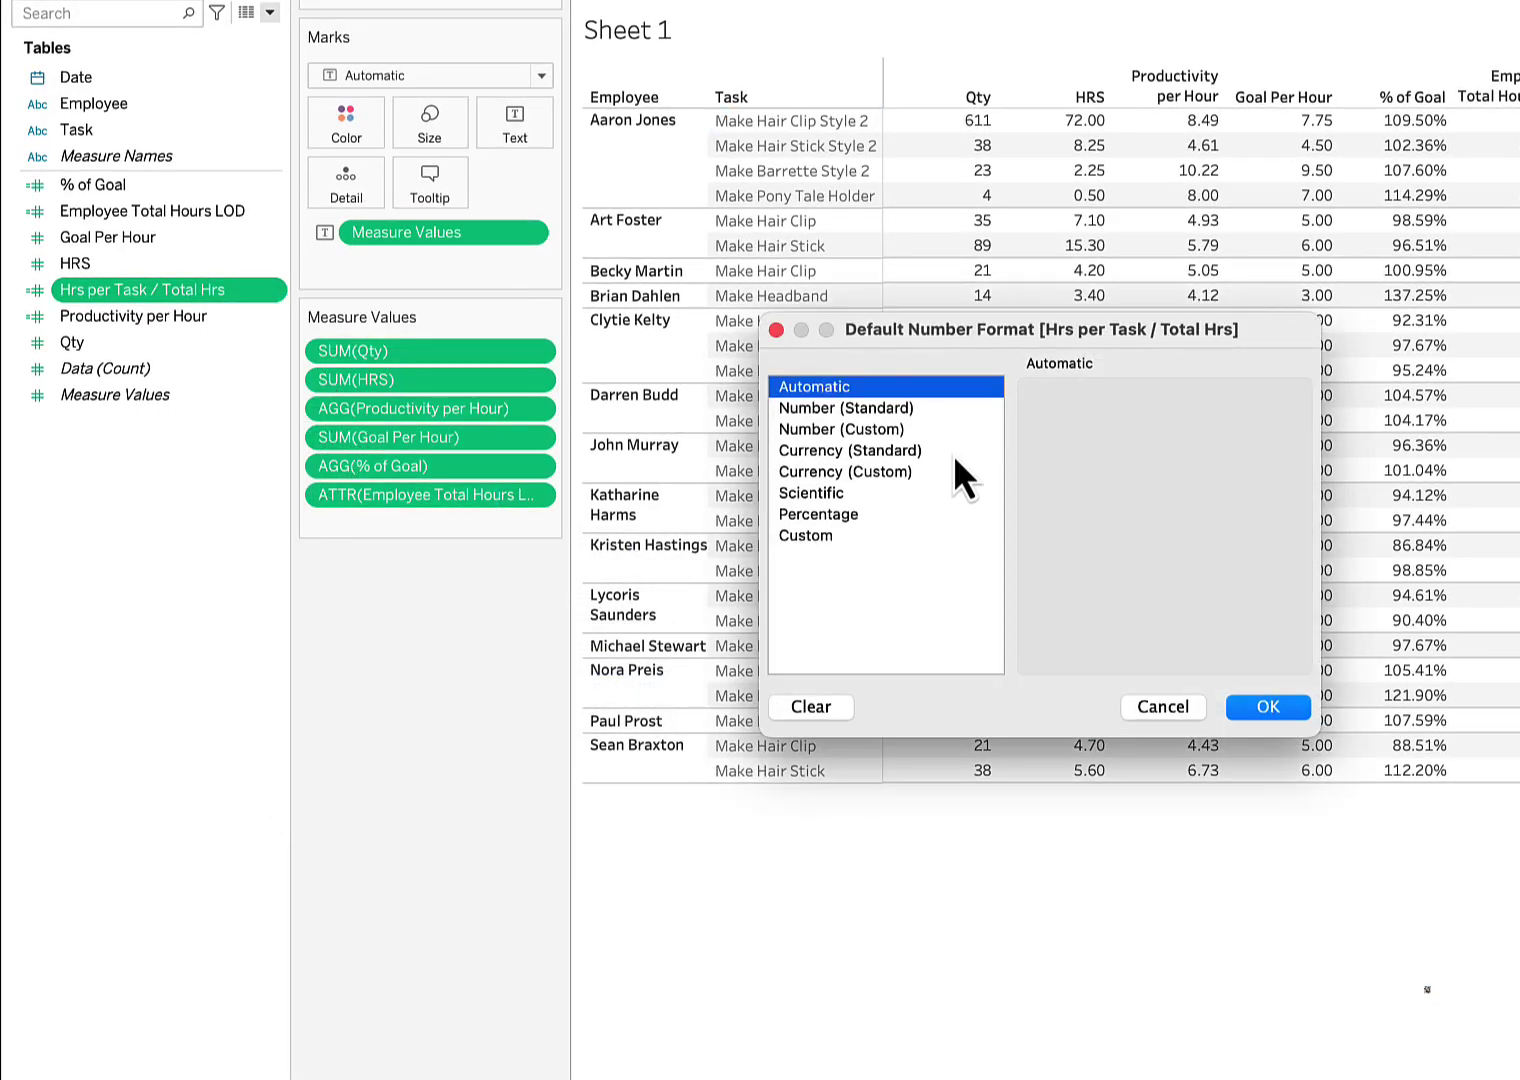
{"action": "left_click", "coordinate": [832, 516]}
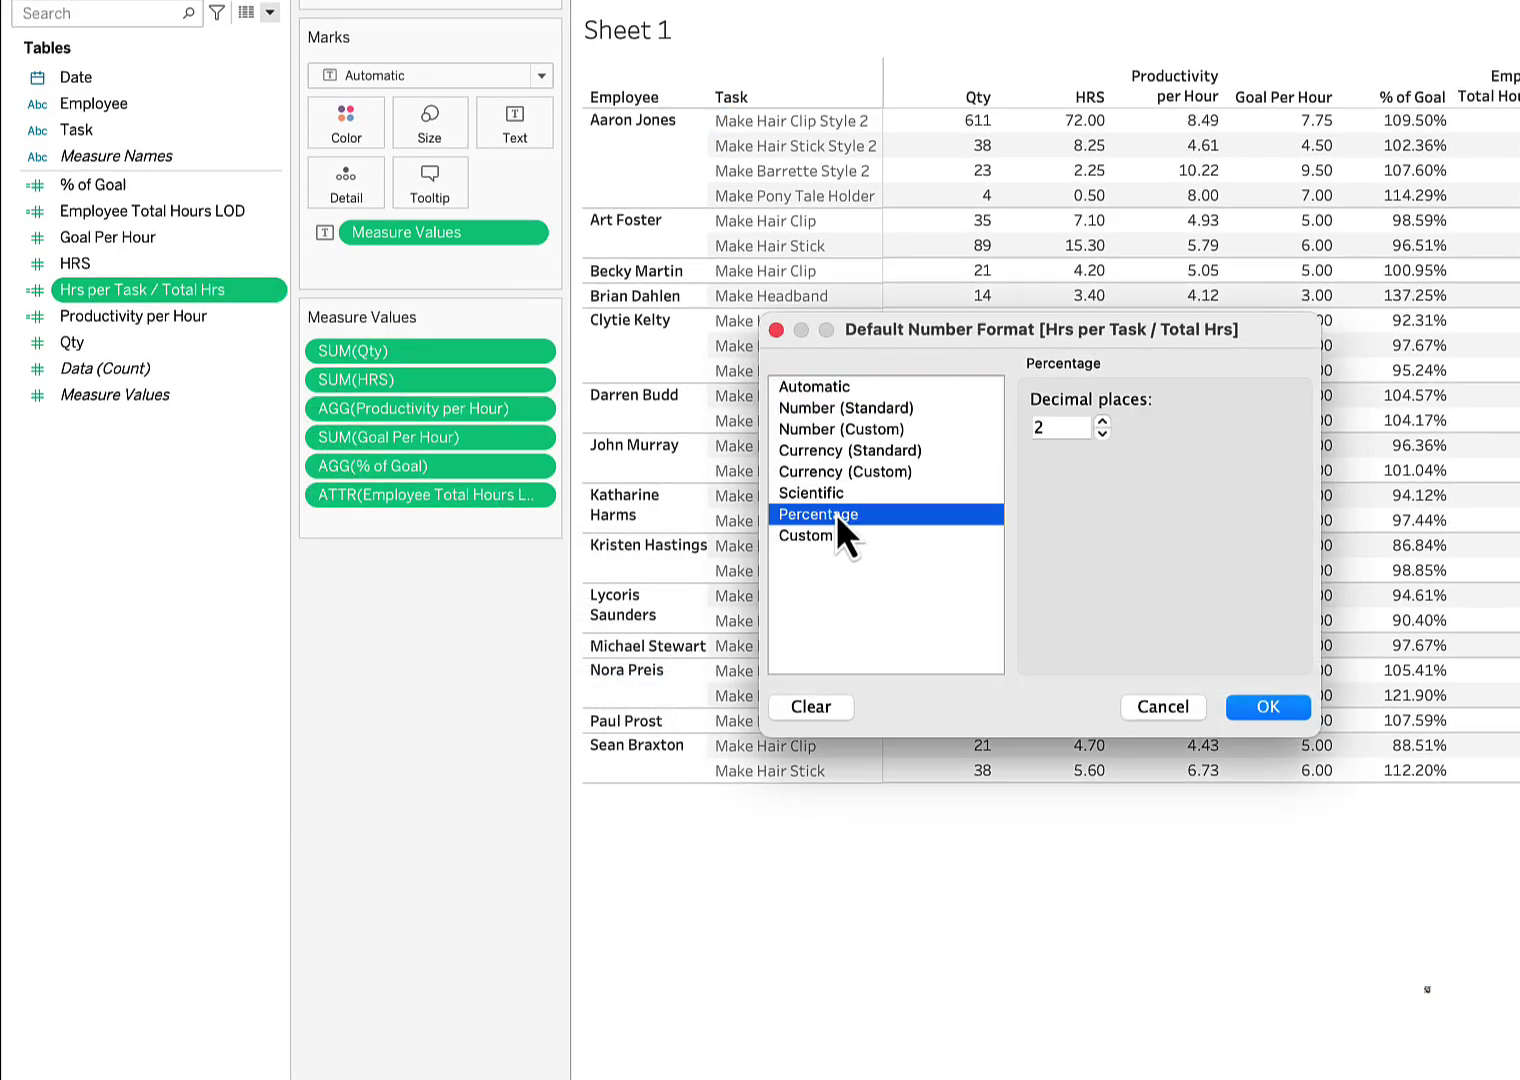
{"action": "left_click", "coordinate": [1267, 707]}
{"action": "left_click_drag", "start_coordinate": [173, 289], "coordinate": [420, 512]}
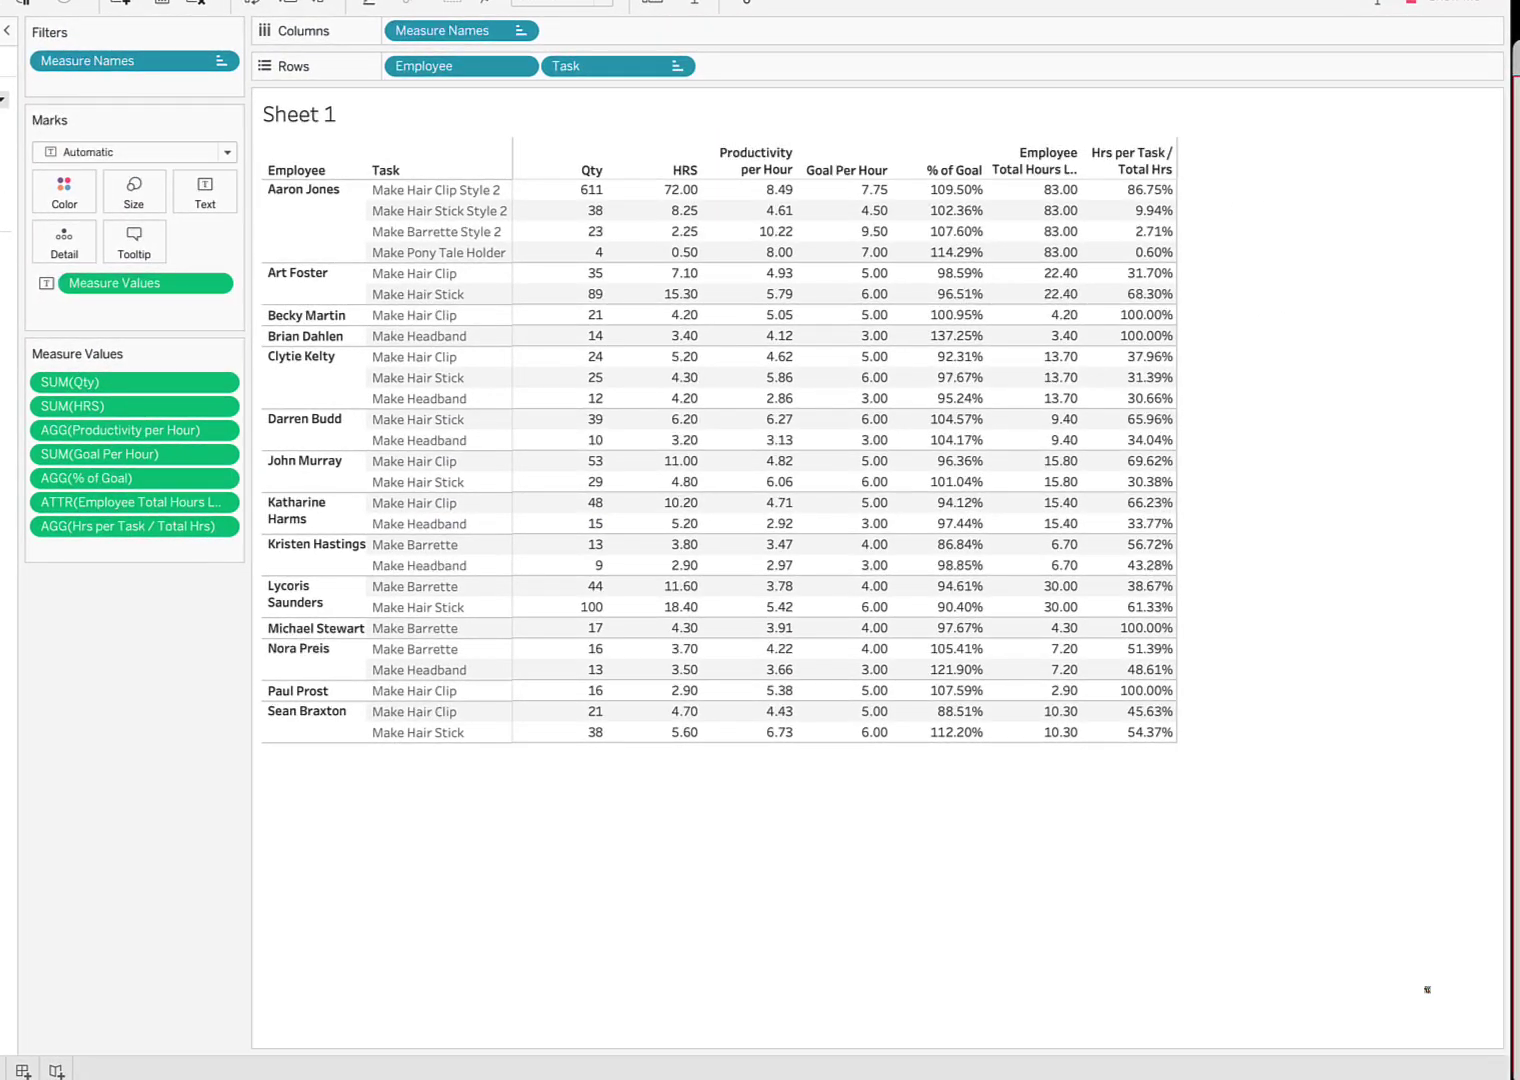
- Consult the Acrobat handout about the Hrs per Task / Total Hrs calculation and clear it away from the worksheet
{"action": "left_click_drag", "start_coordinate": [1515, 255], "coordinate": [844, 289]}
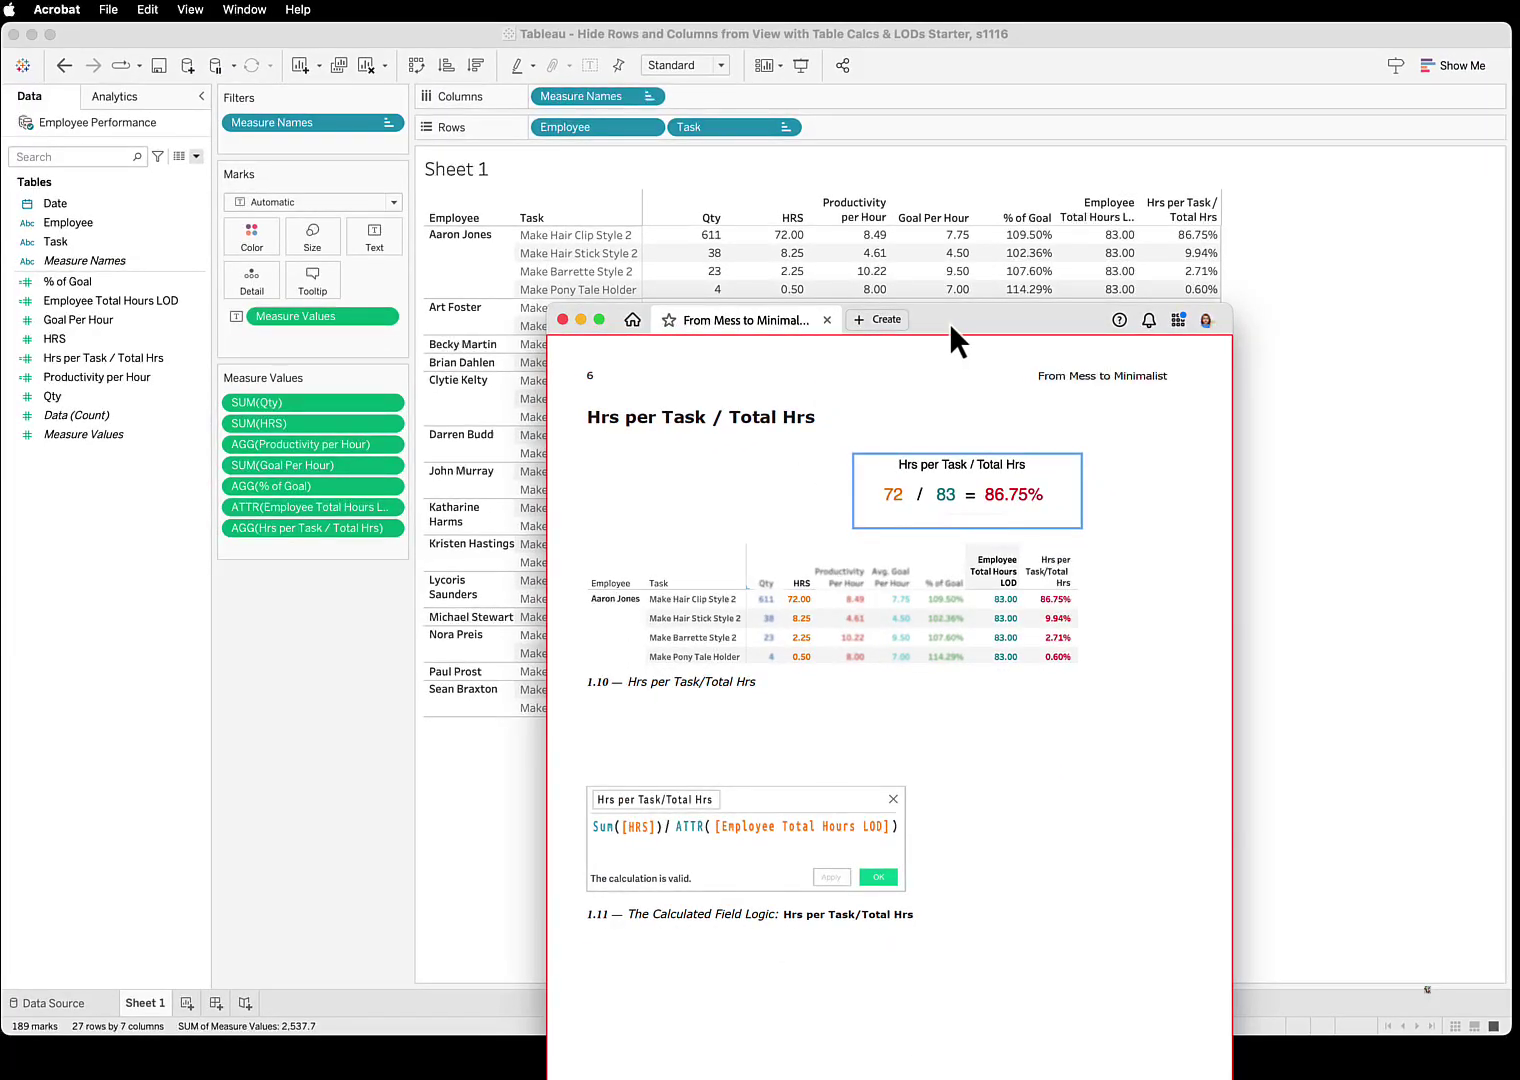
{"action": "left_click_drag", "start_coordinate": [950, 322], "coordinate": [1163, 45]}
{"action": "left_click", "coordinate": [1054, 891]}
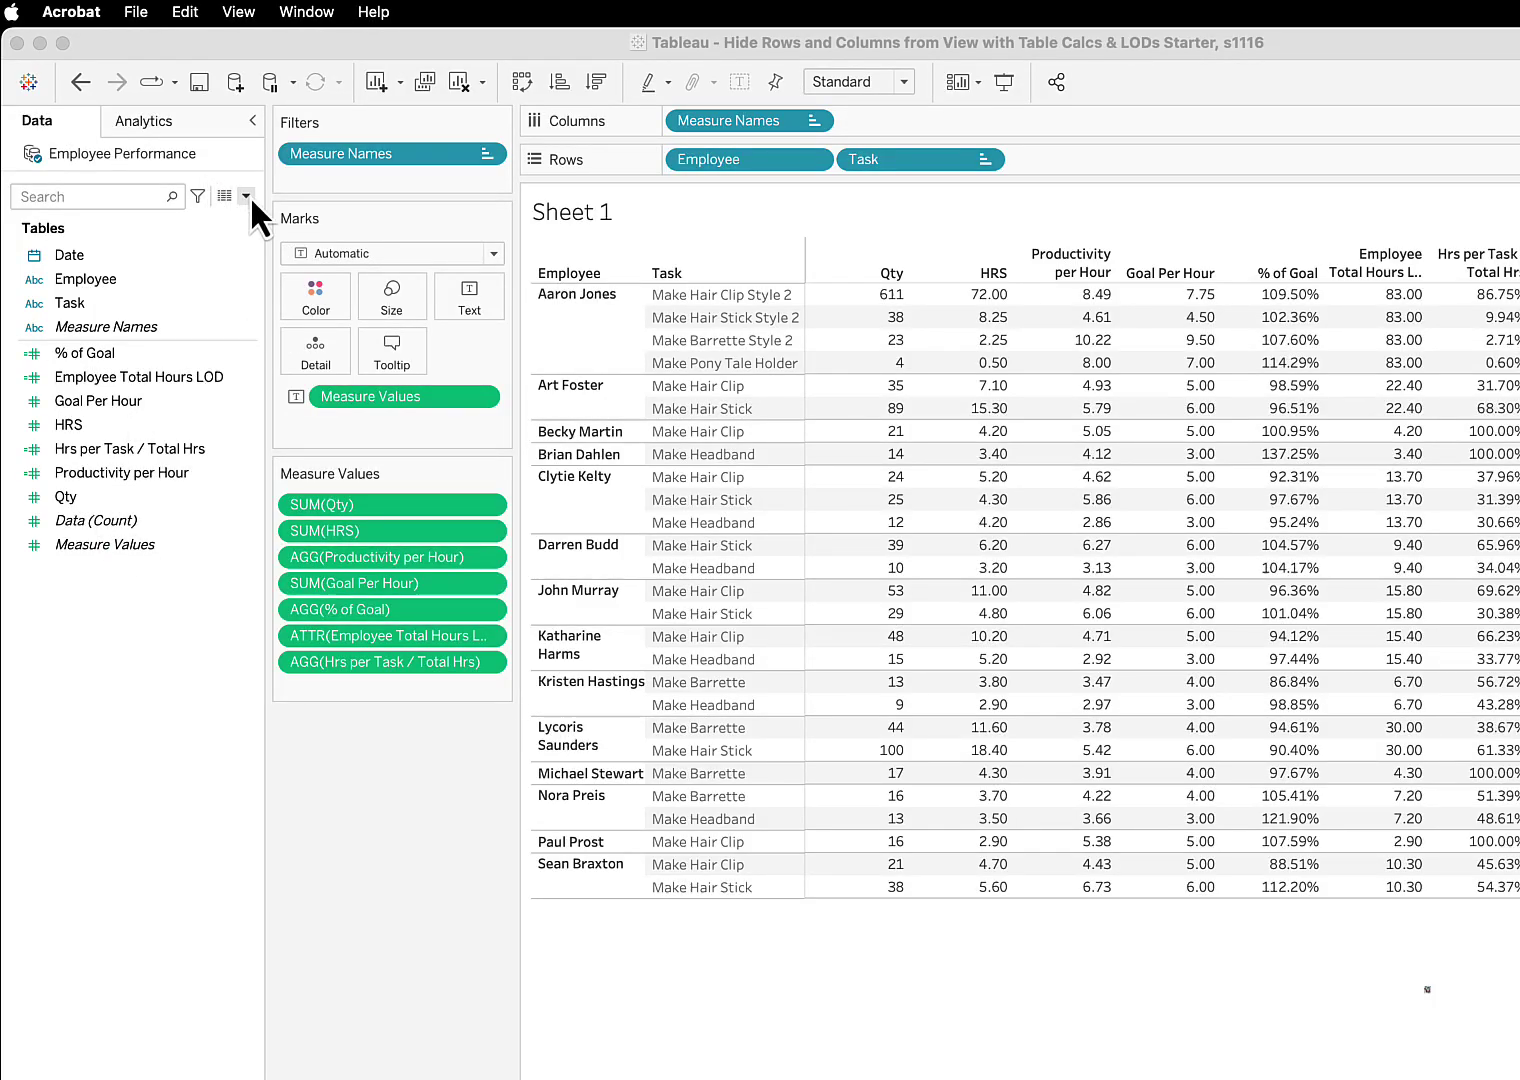
- Create a calculated field in Tableau named % of Goal * Hrs per Task/Total Hrs
{"action": "left_click", "coordinate": [90, 162]}
{"action": "left_click", "coordinate": [0, 184]}
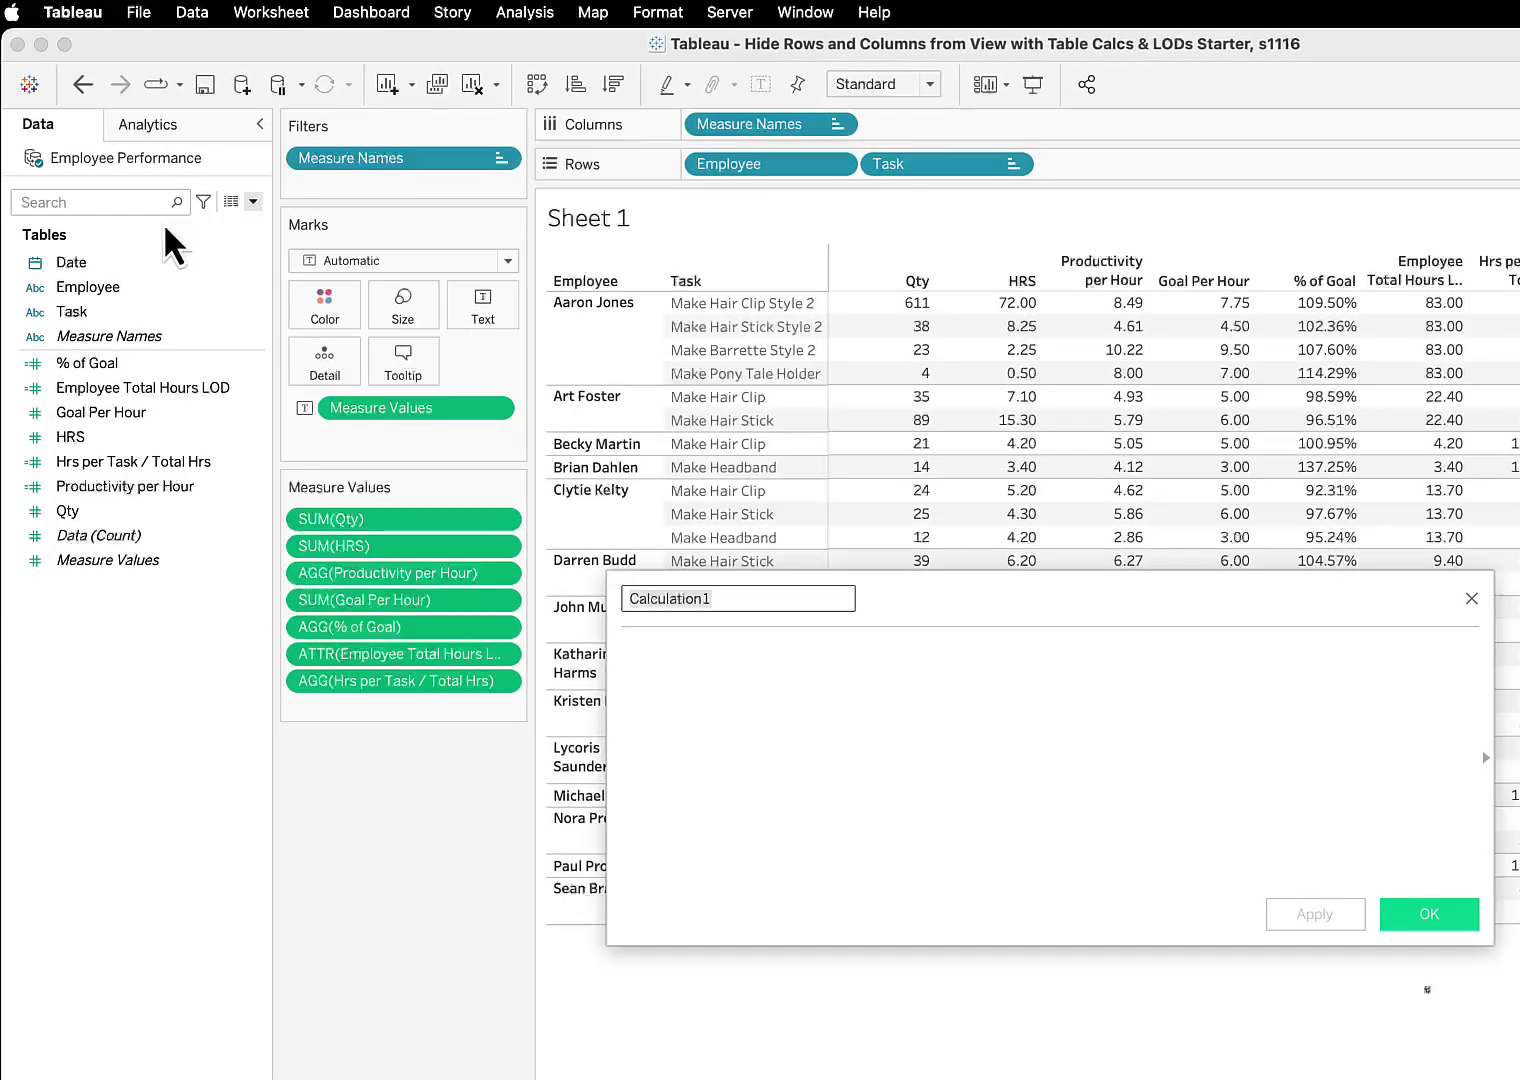
{"action": "type", "text": "% of G"}
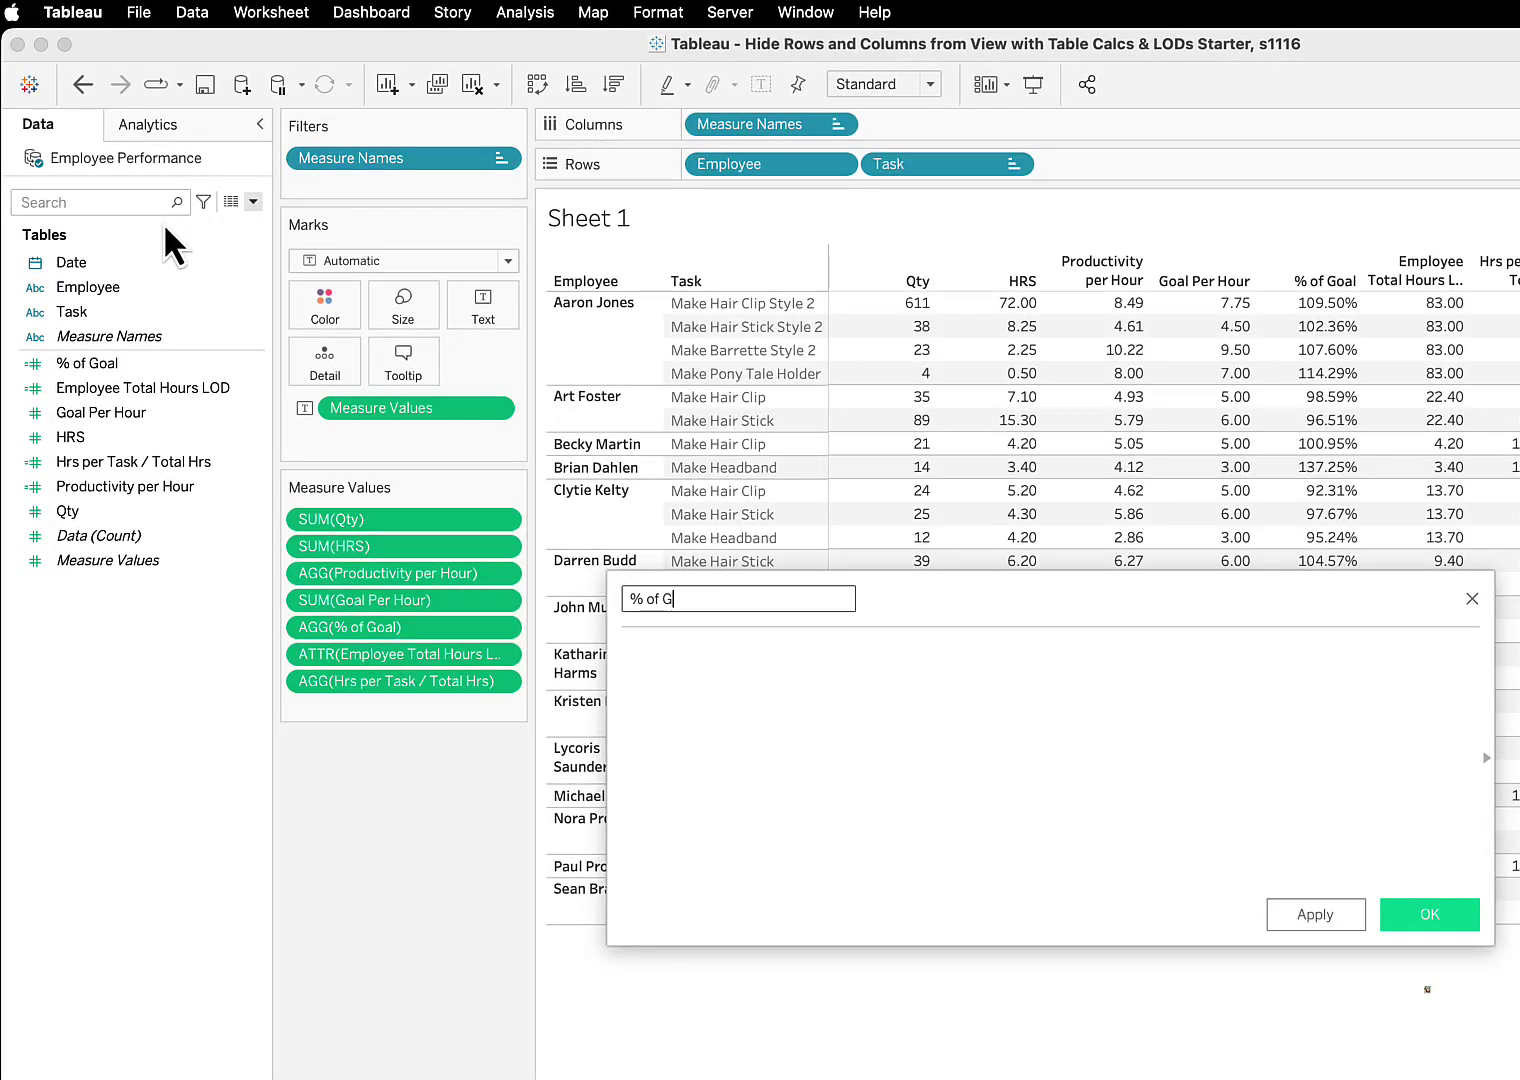
{"action": "type", "text": "oal * Hrs per Task/Total"}
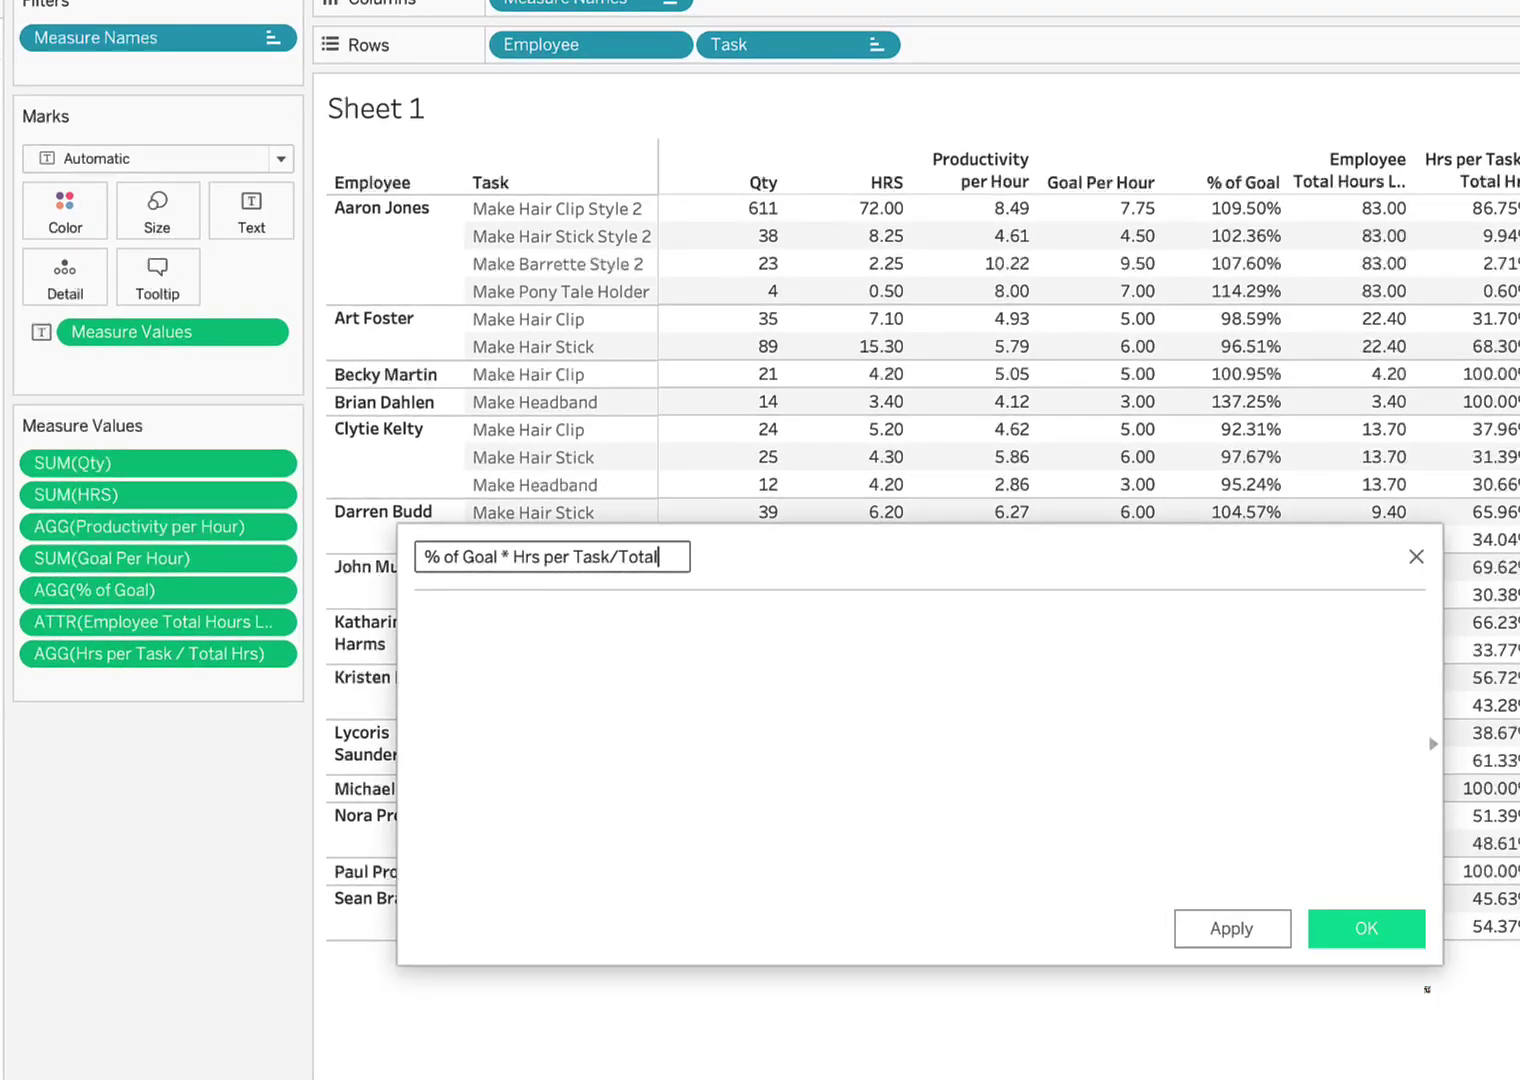
{"action": "type", "text": " Hrs"}
- Enter the formula [% of Goal] * [Hrs per Task / Total Hrs] and save the calculated field
{"action": "left_click", "coordinate": [417, 620]}
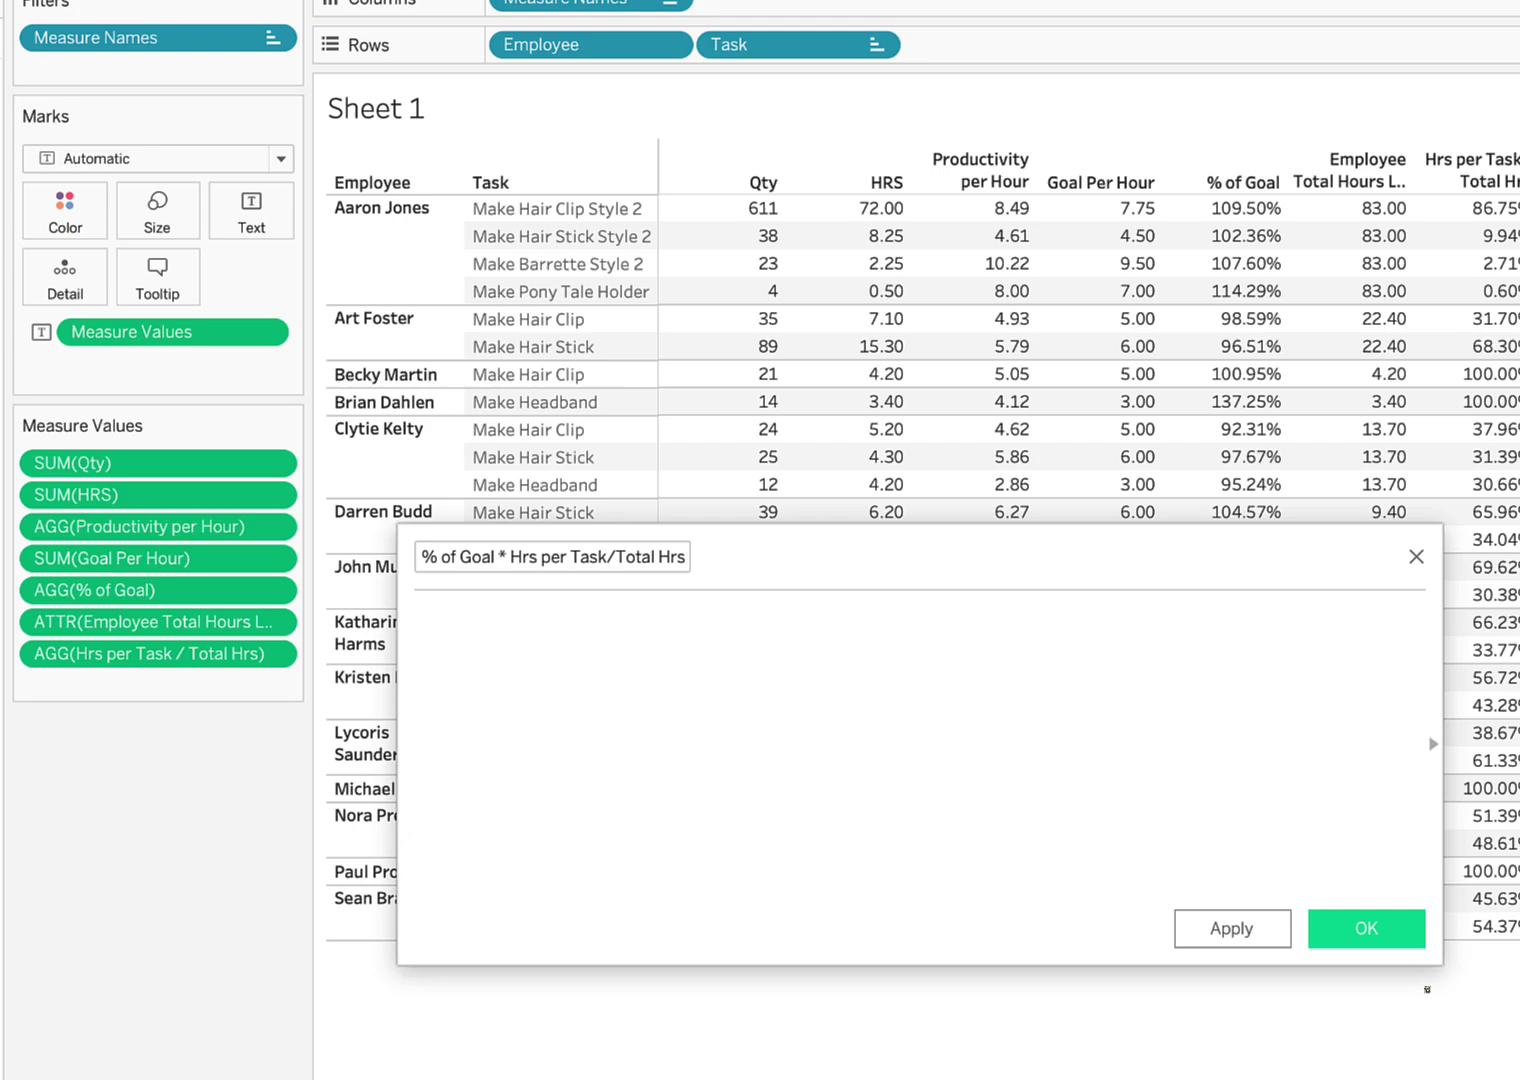
{"action": "type", "text": "[%"}
{"action": "key", "text": "Return"}
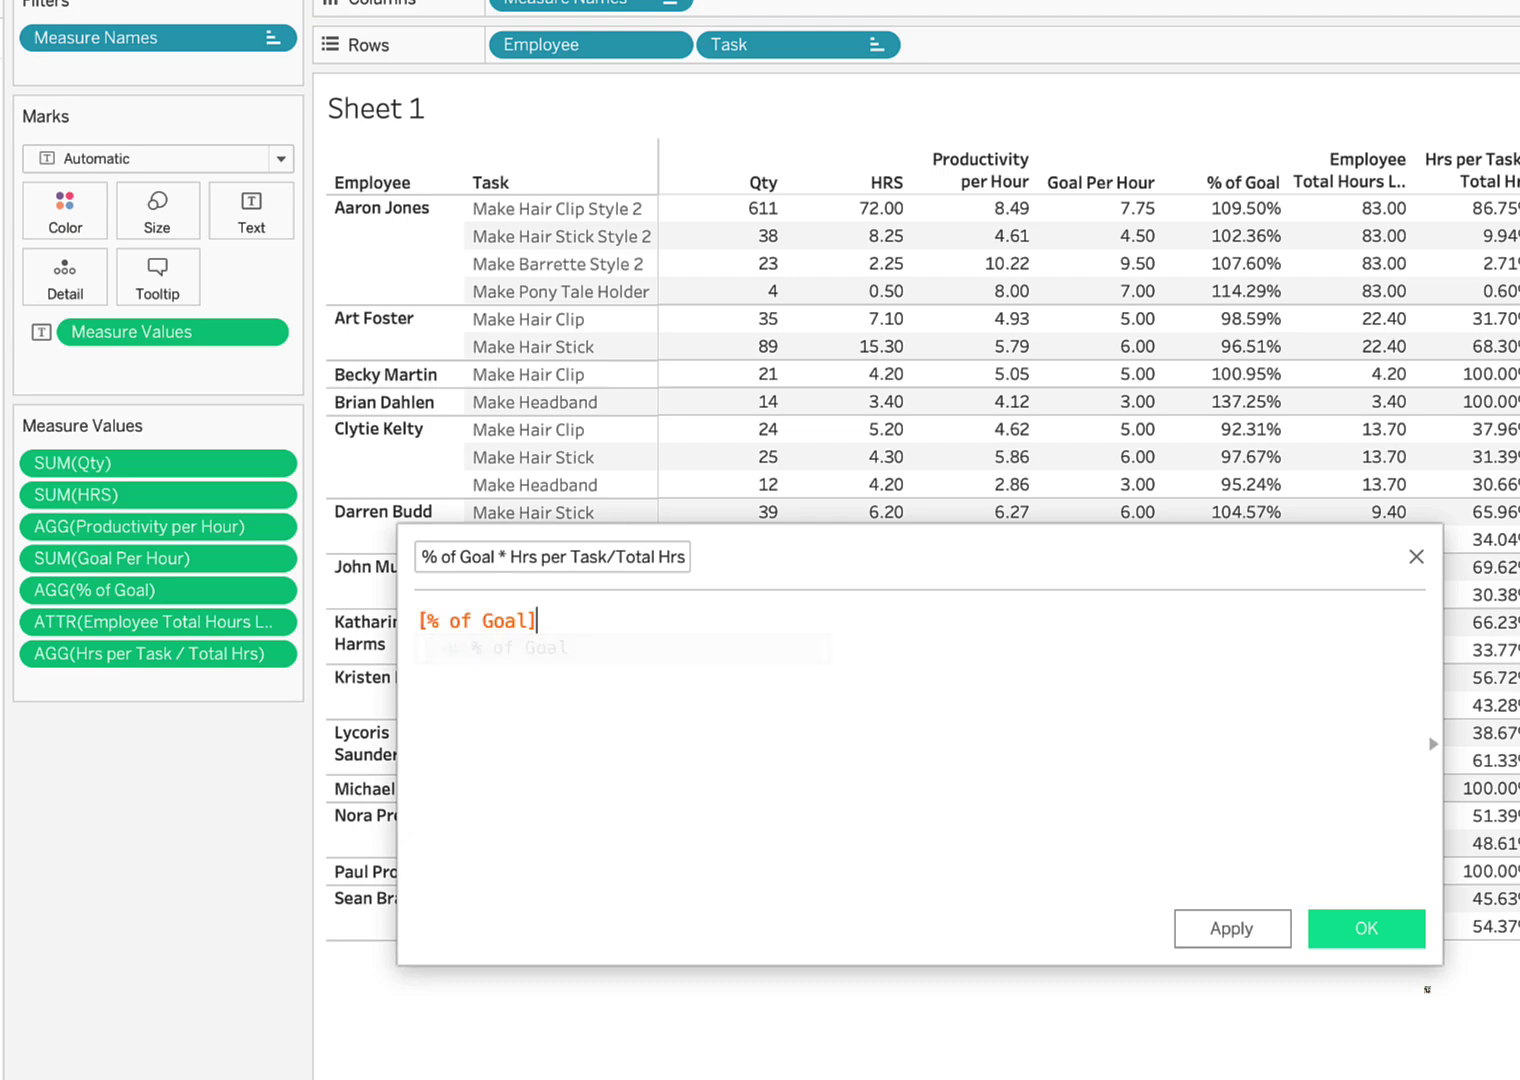
{"action": "type", "text": "* {Hrs"}
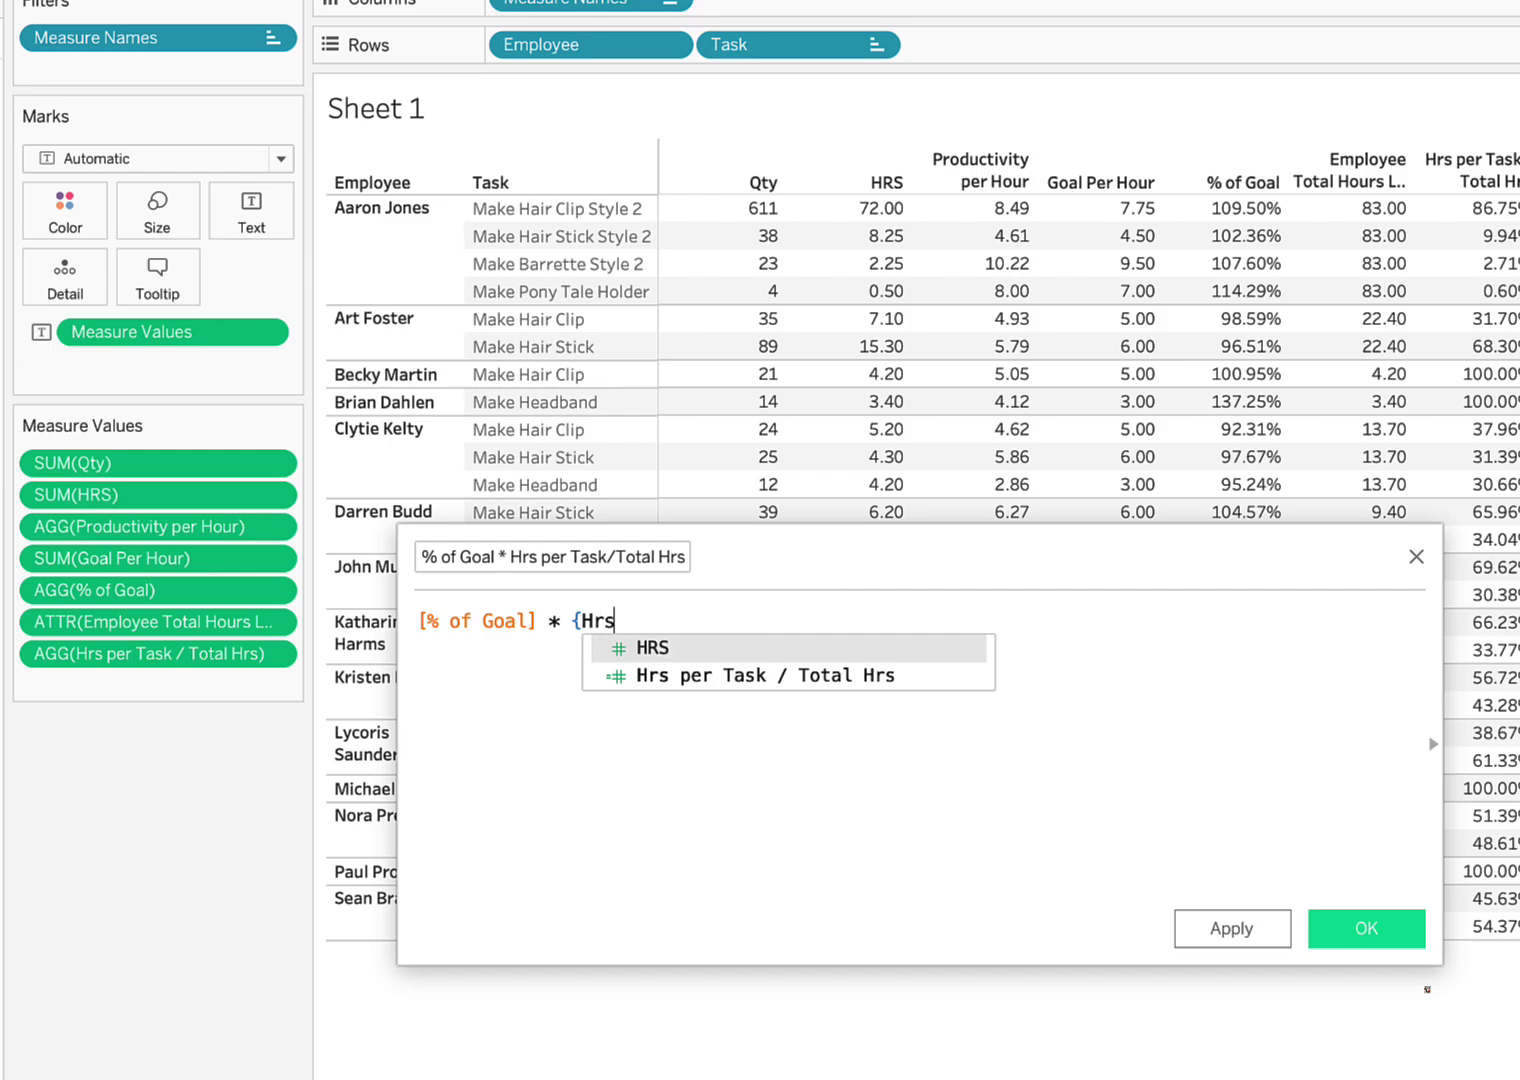
{"action": "key", "text": "Down"}
{"action": "key", "text": "Return"}
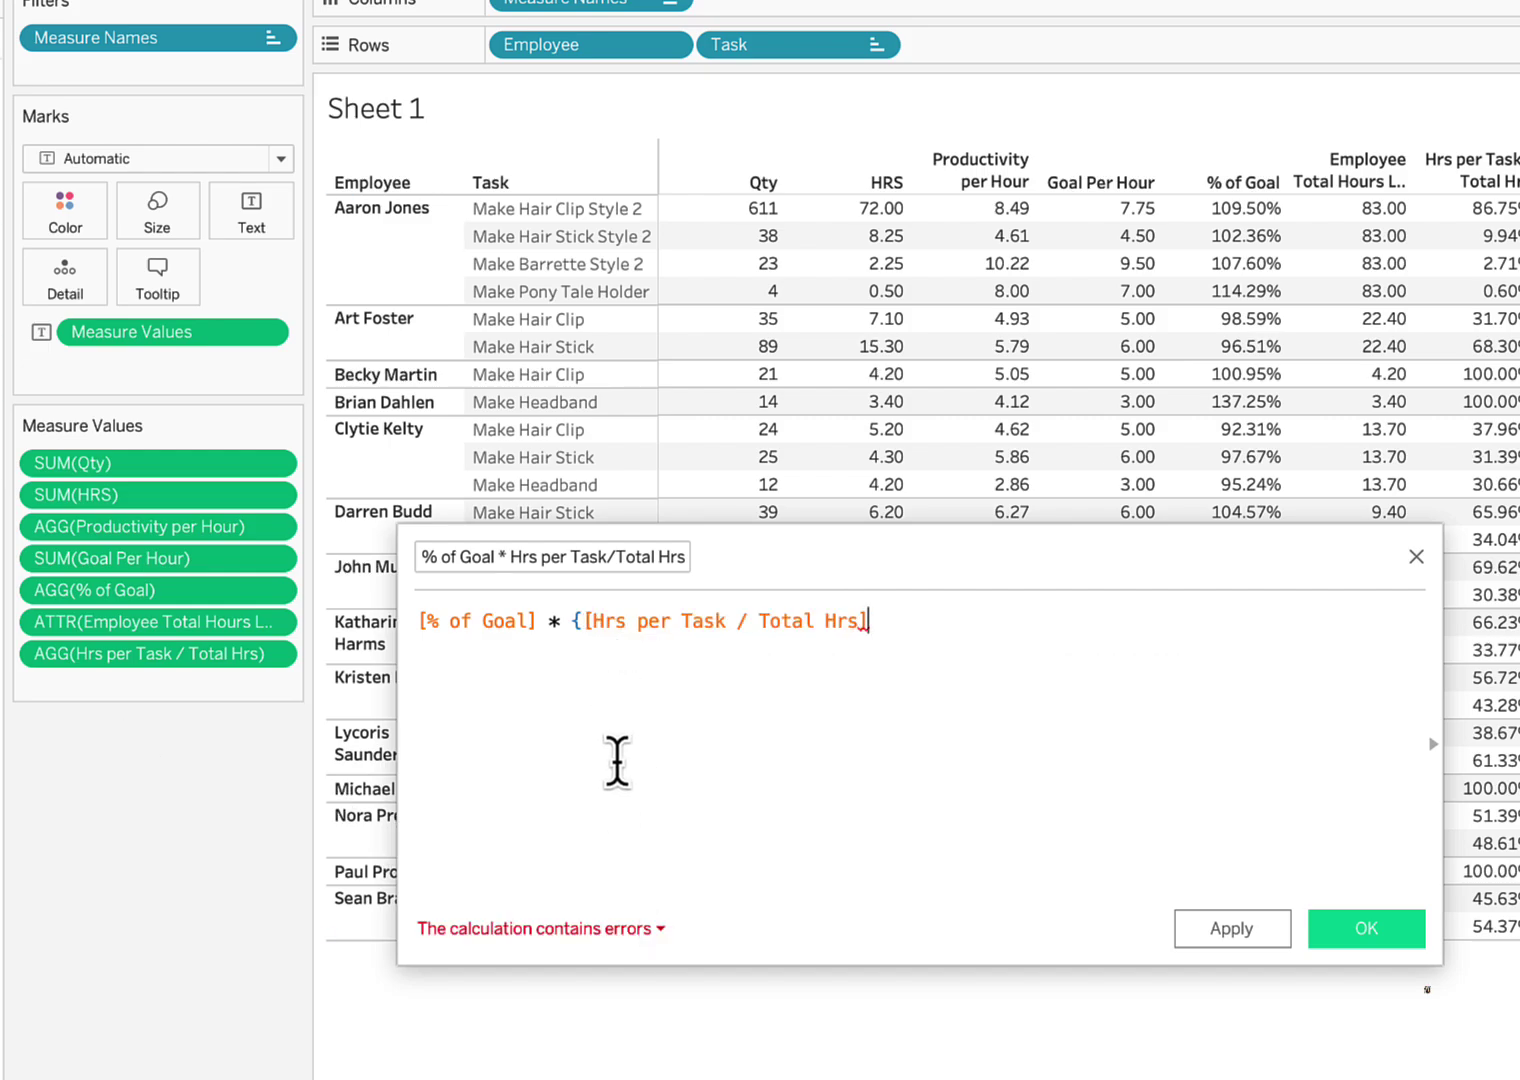
{"action": "left_click", "coordinate": [581, 625]}
{"action": "key", "text": "BackSpace"}
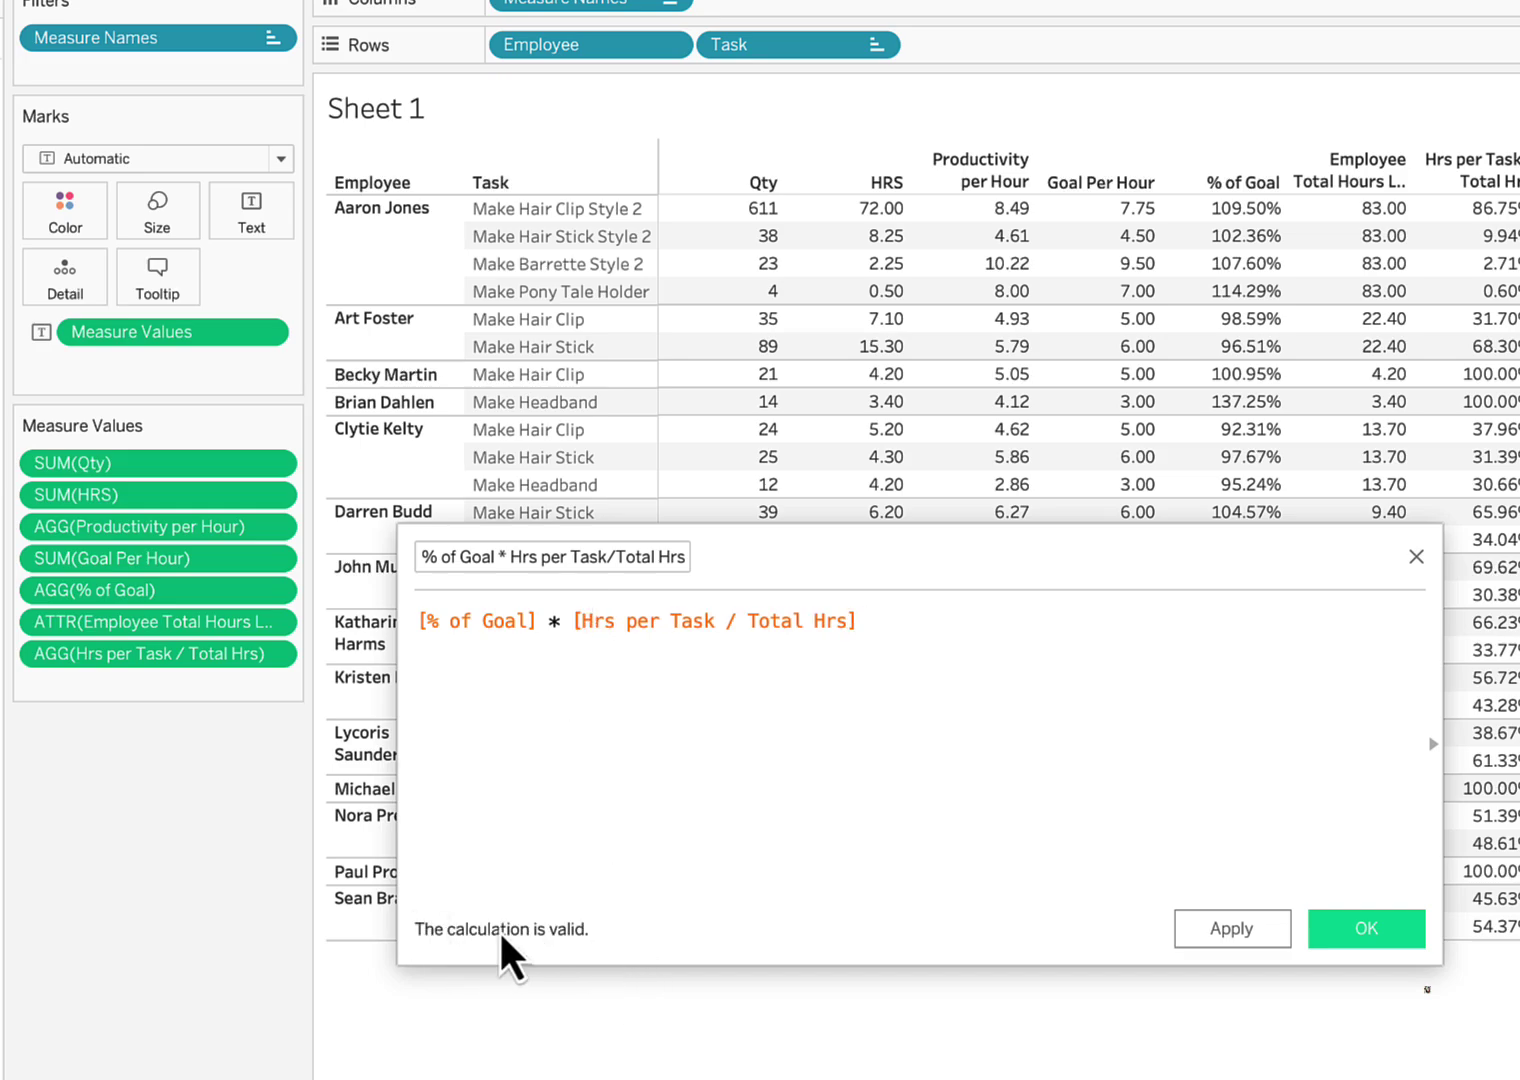
{"action": "left_click", "coordinate": [1383, 933]}
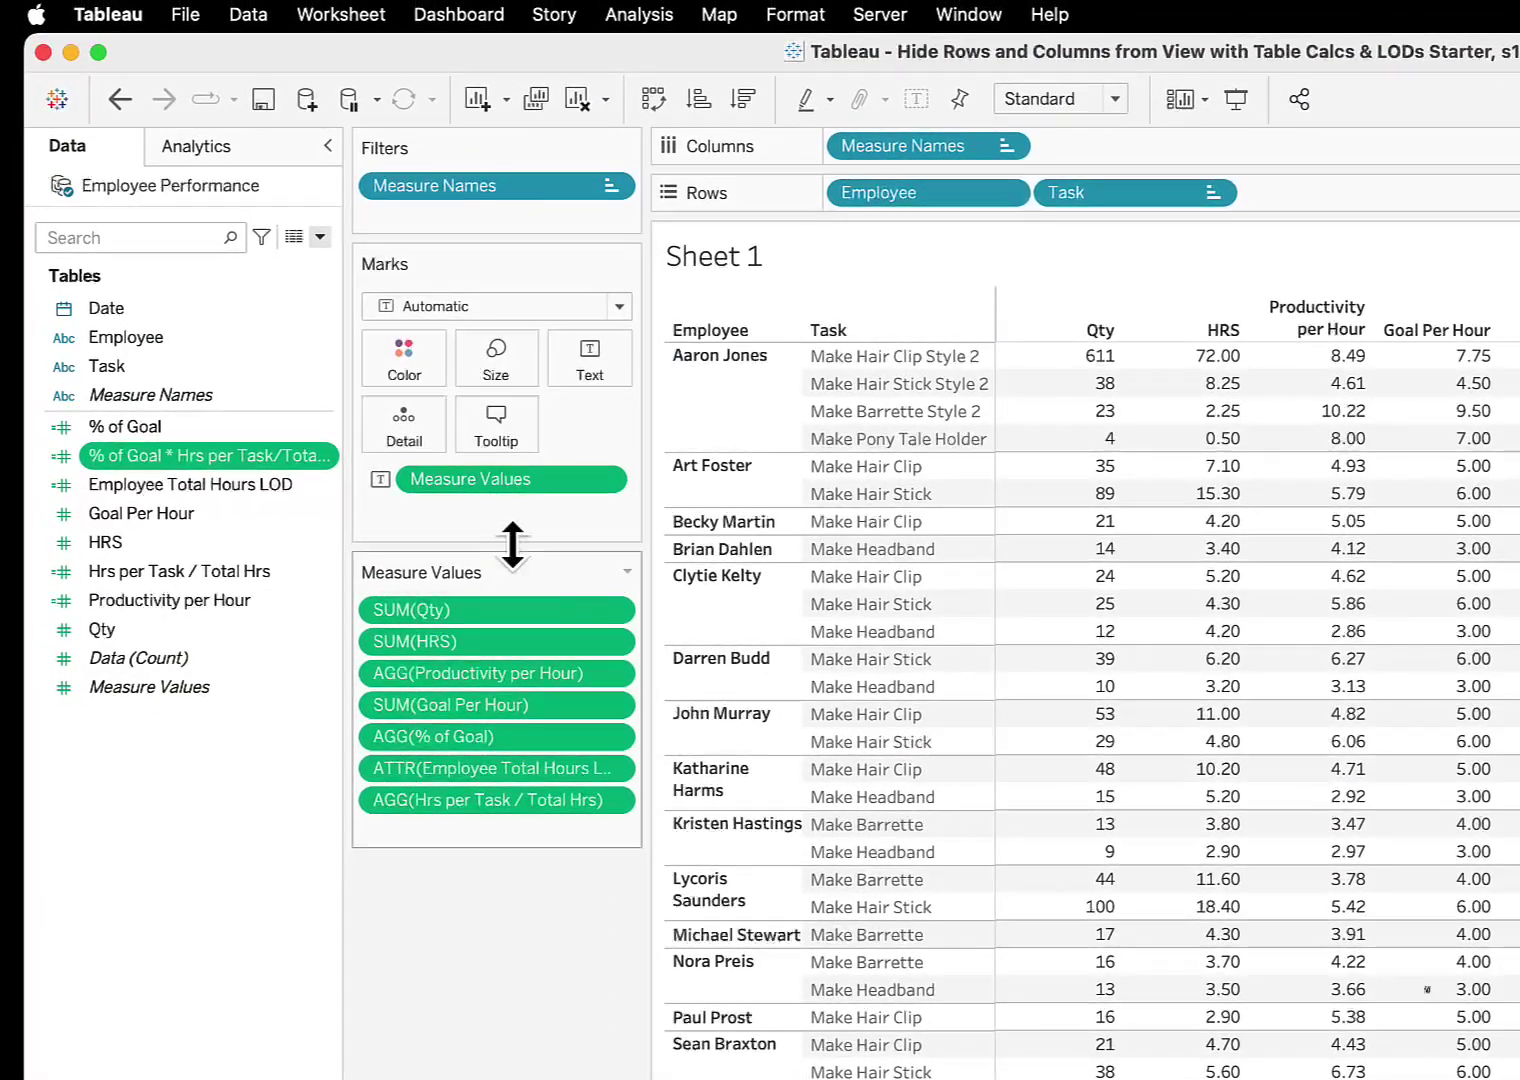
- Set the default number format of % of Goal * Hrs per Task/Total Hrs to Percentage and add it last in the measure values
{"action": "right_click", "coordinate": [260, 426]}
{"action": "mouse_move", "coordinate": [432, 840]}
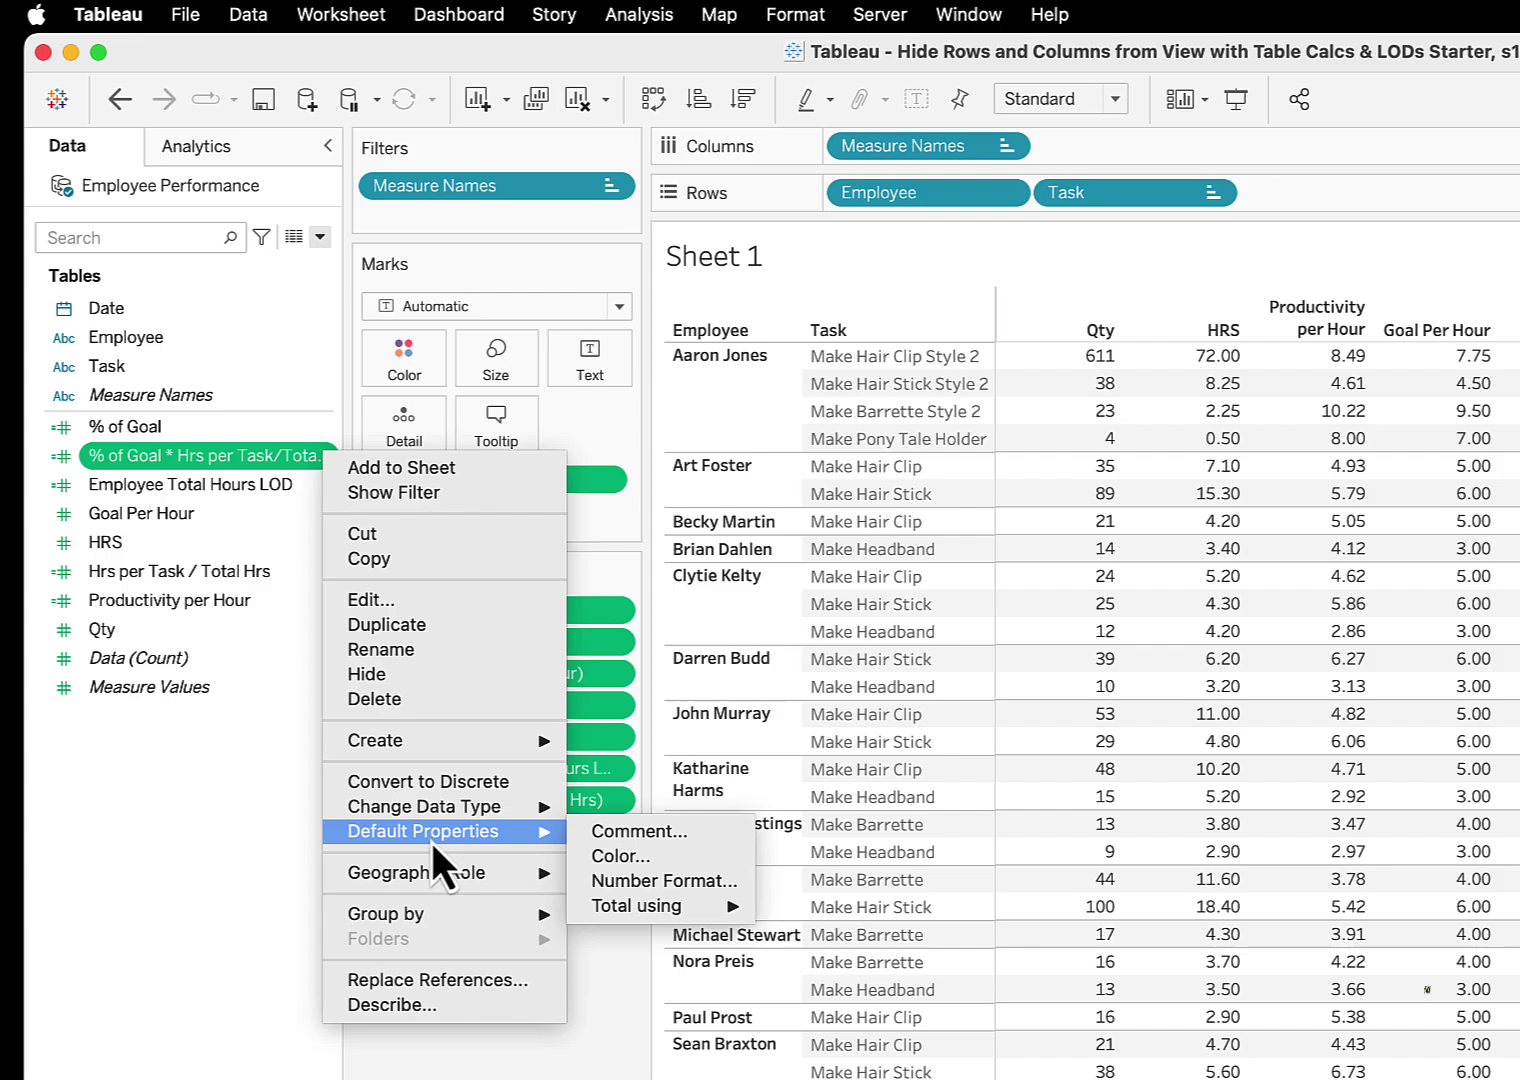
{"action": "left_click", "coordinate": [623, 880]}
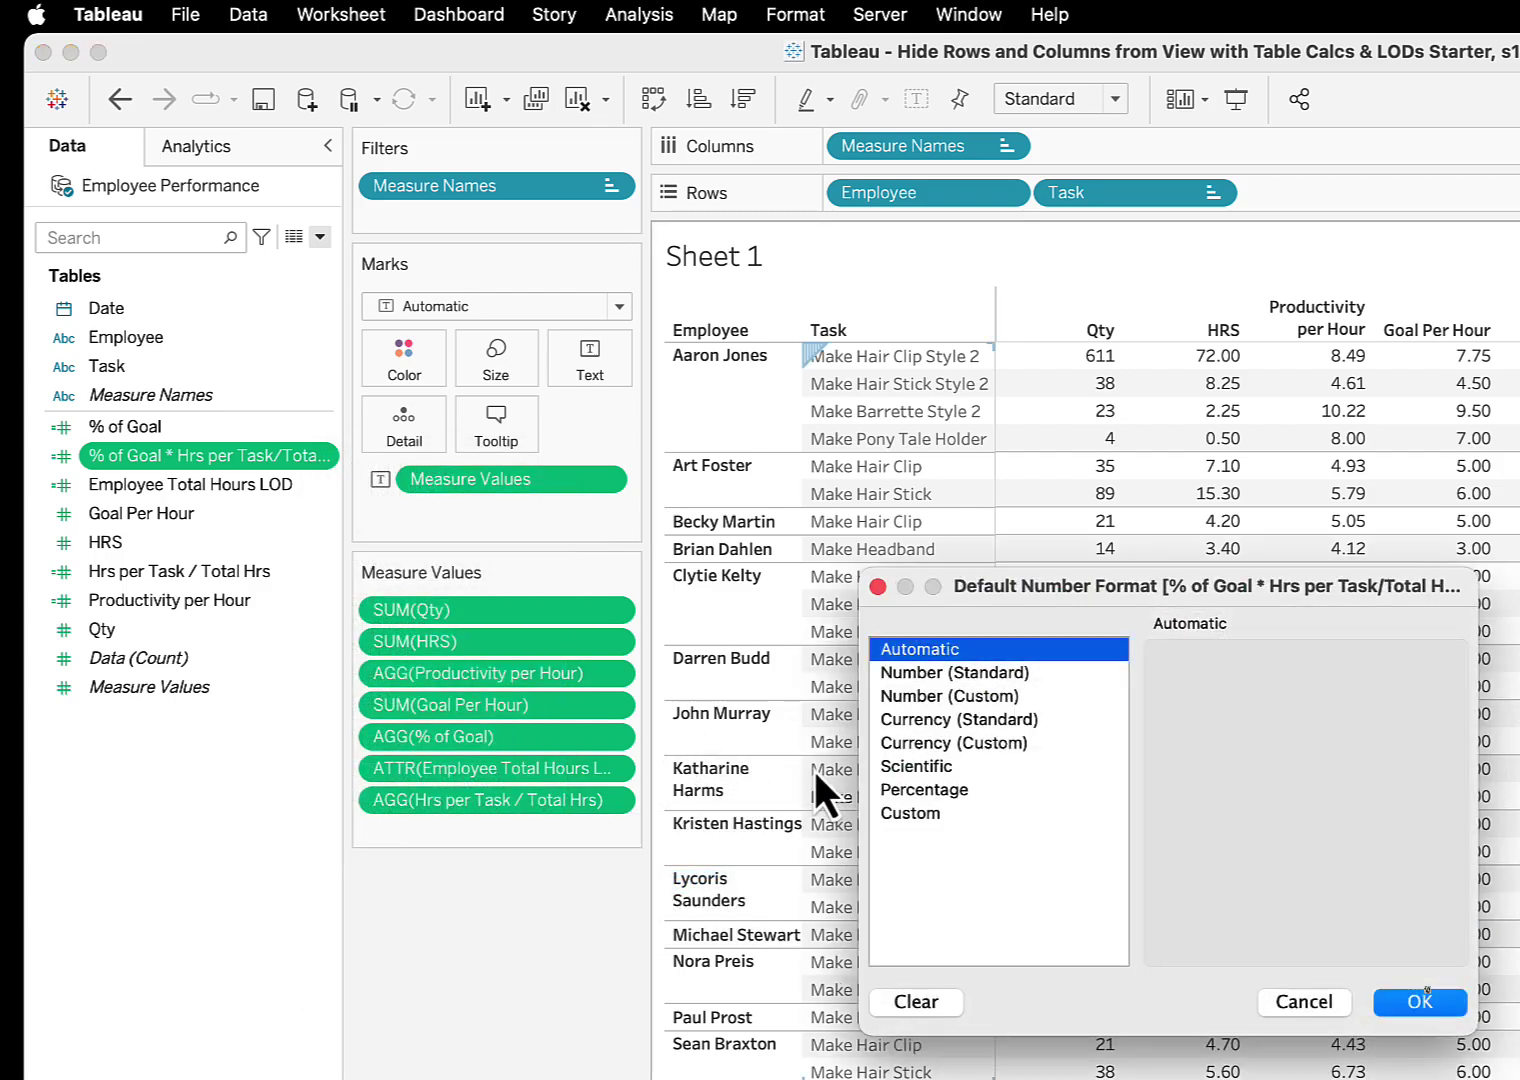
{"action": "left_click", "coordinate": [914, 788]}
{"action": "left_click", "coordinate": [1420, 1001]}
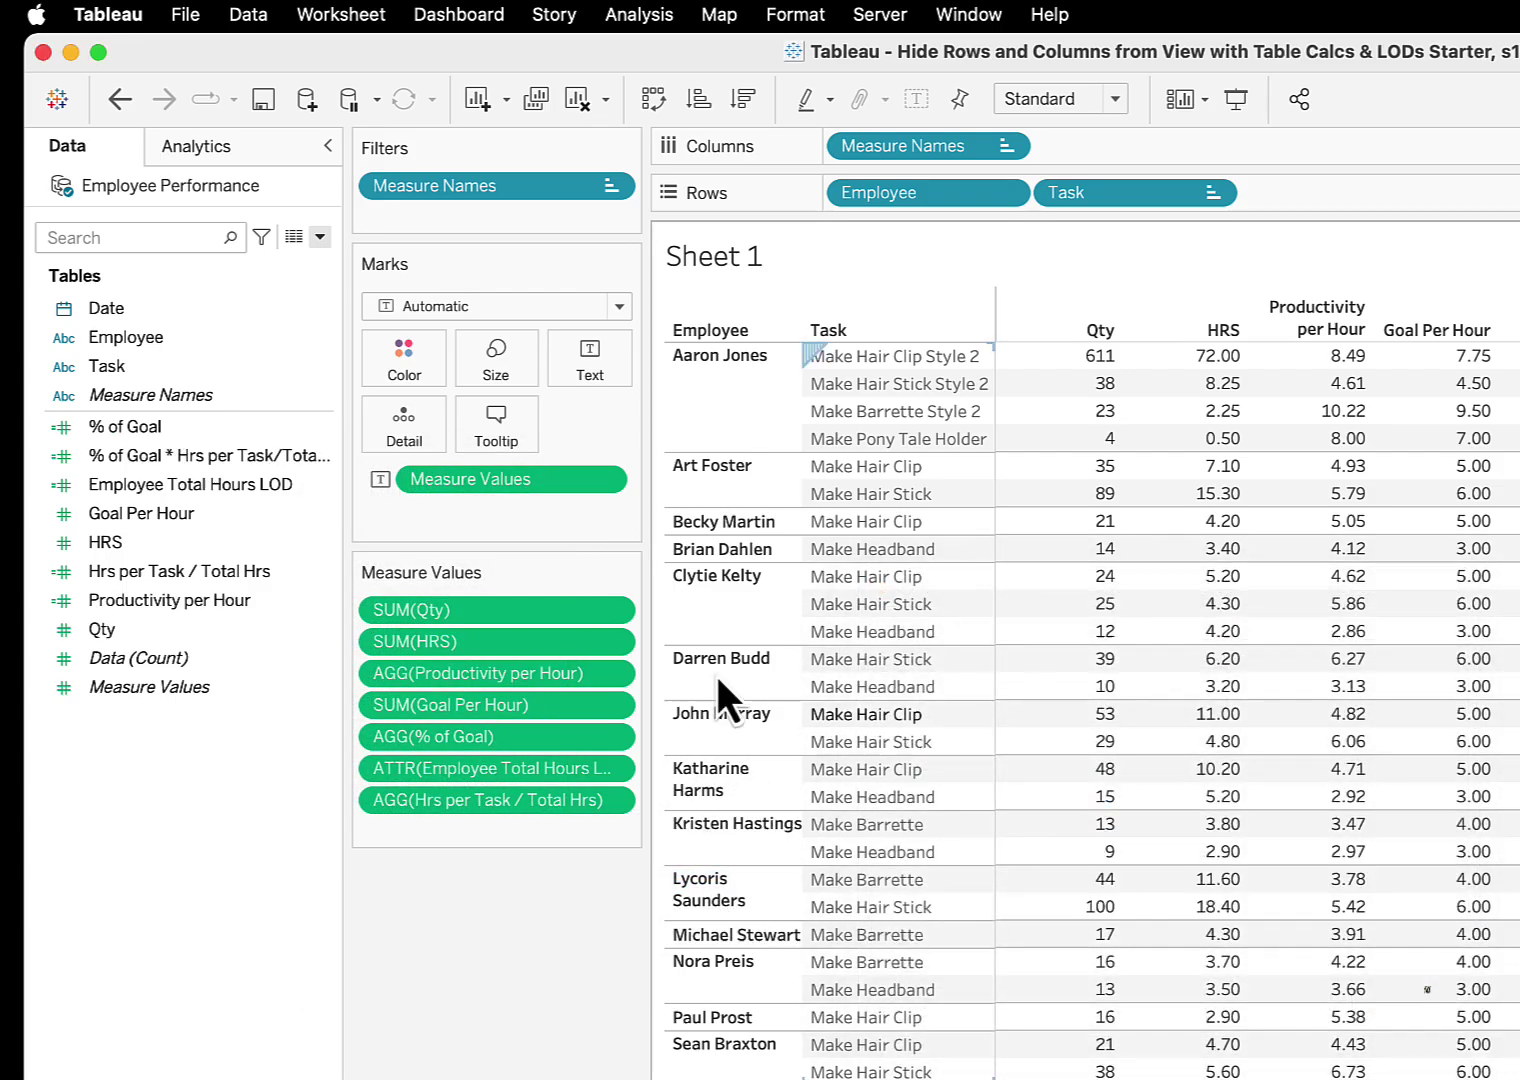
{"action": "left_click_drag", "start_coordinate": [290, 457], "coordinate": [600, 832]}
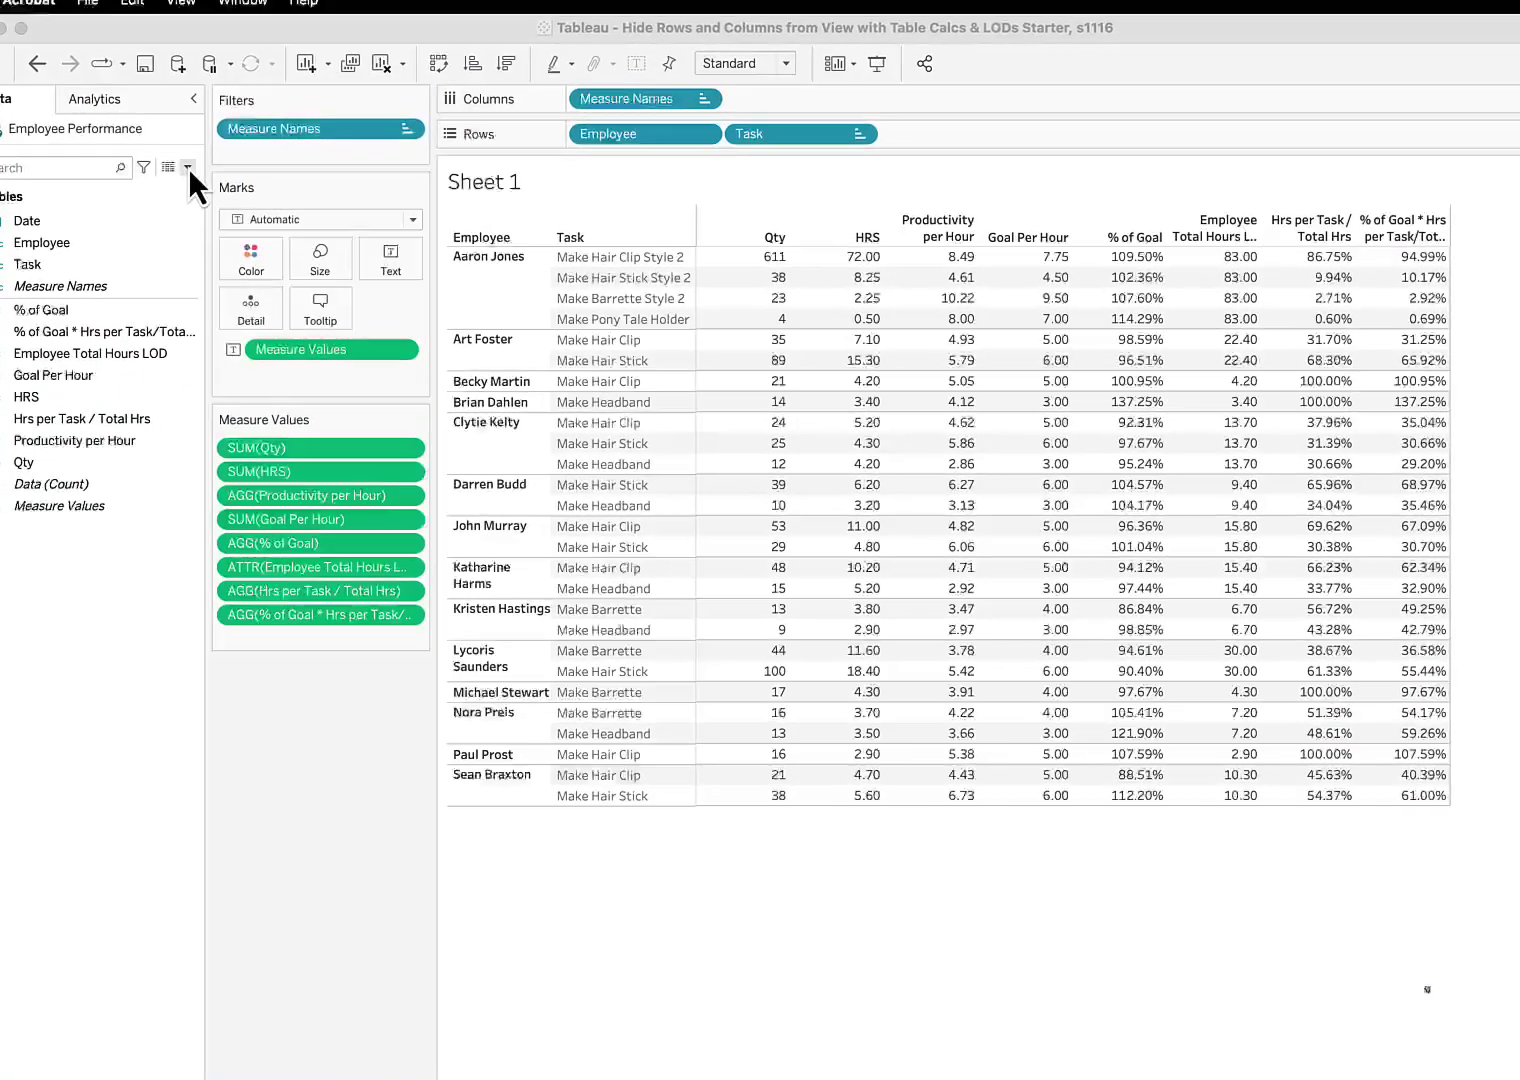
- Create a calculated field in Tableau named Weighted % of Goal
{"action": "left_click", "coordinate": [219, 173]}
{"action": "left_click", "coordinate": [134, 194]}
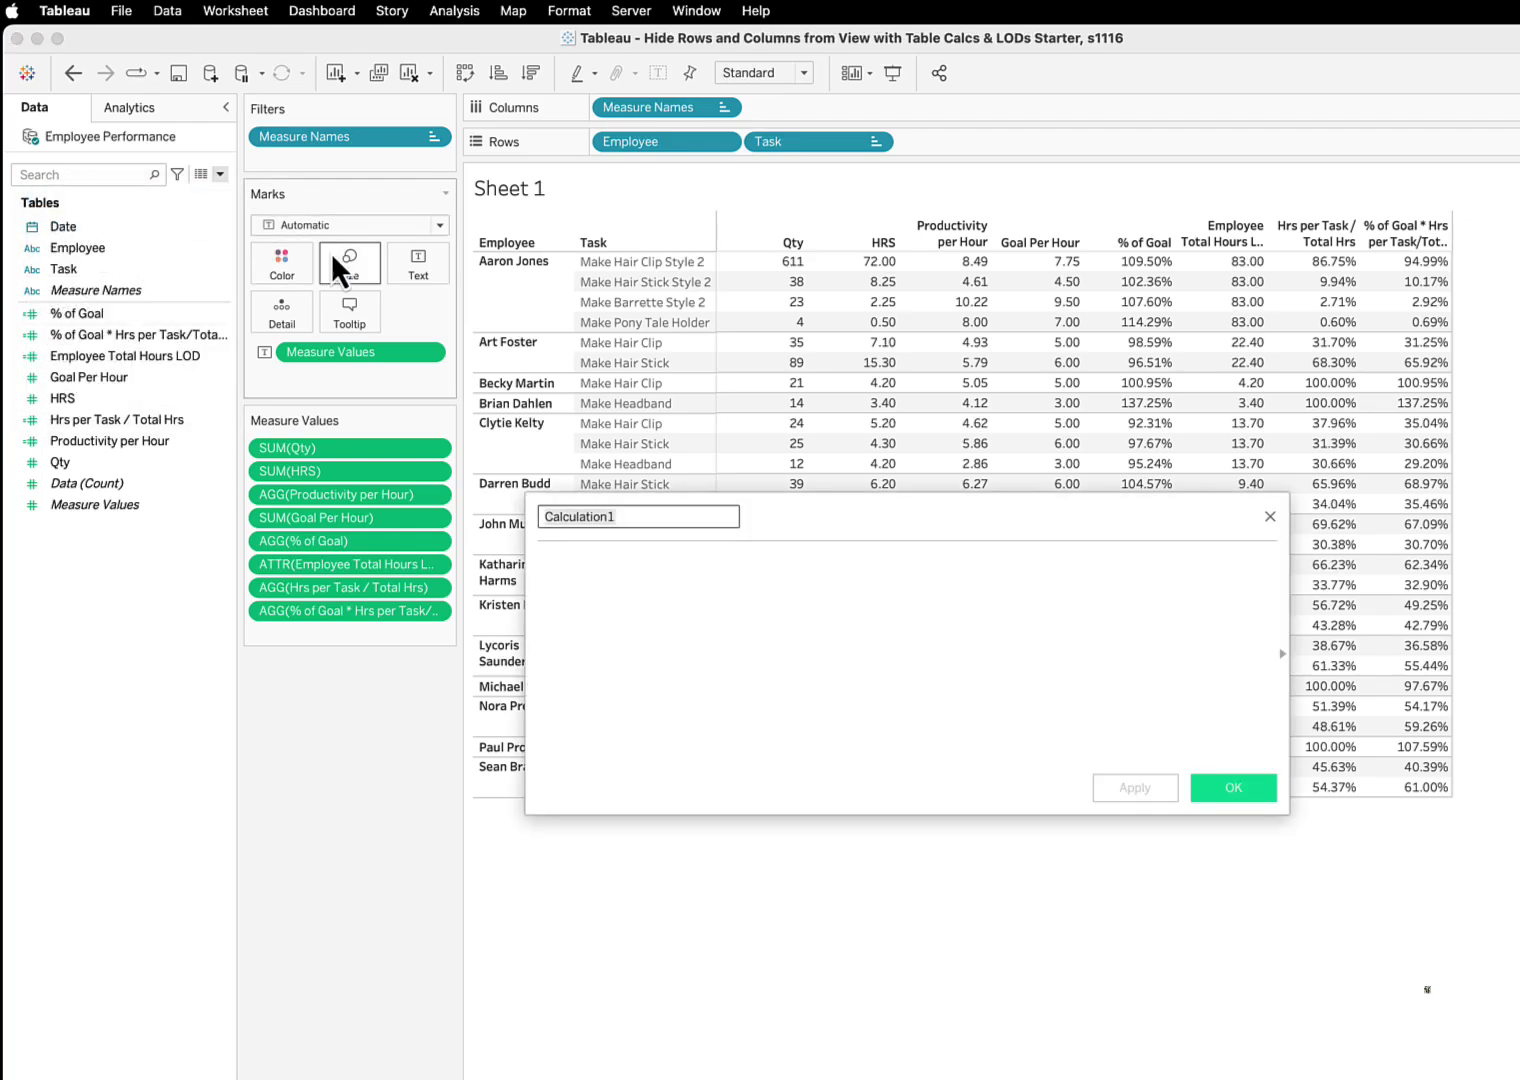
{"action": "type", "text": "Weig"}
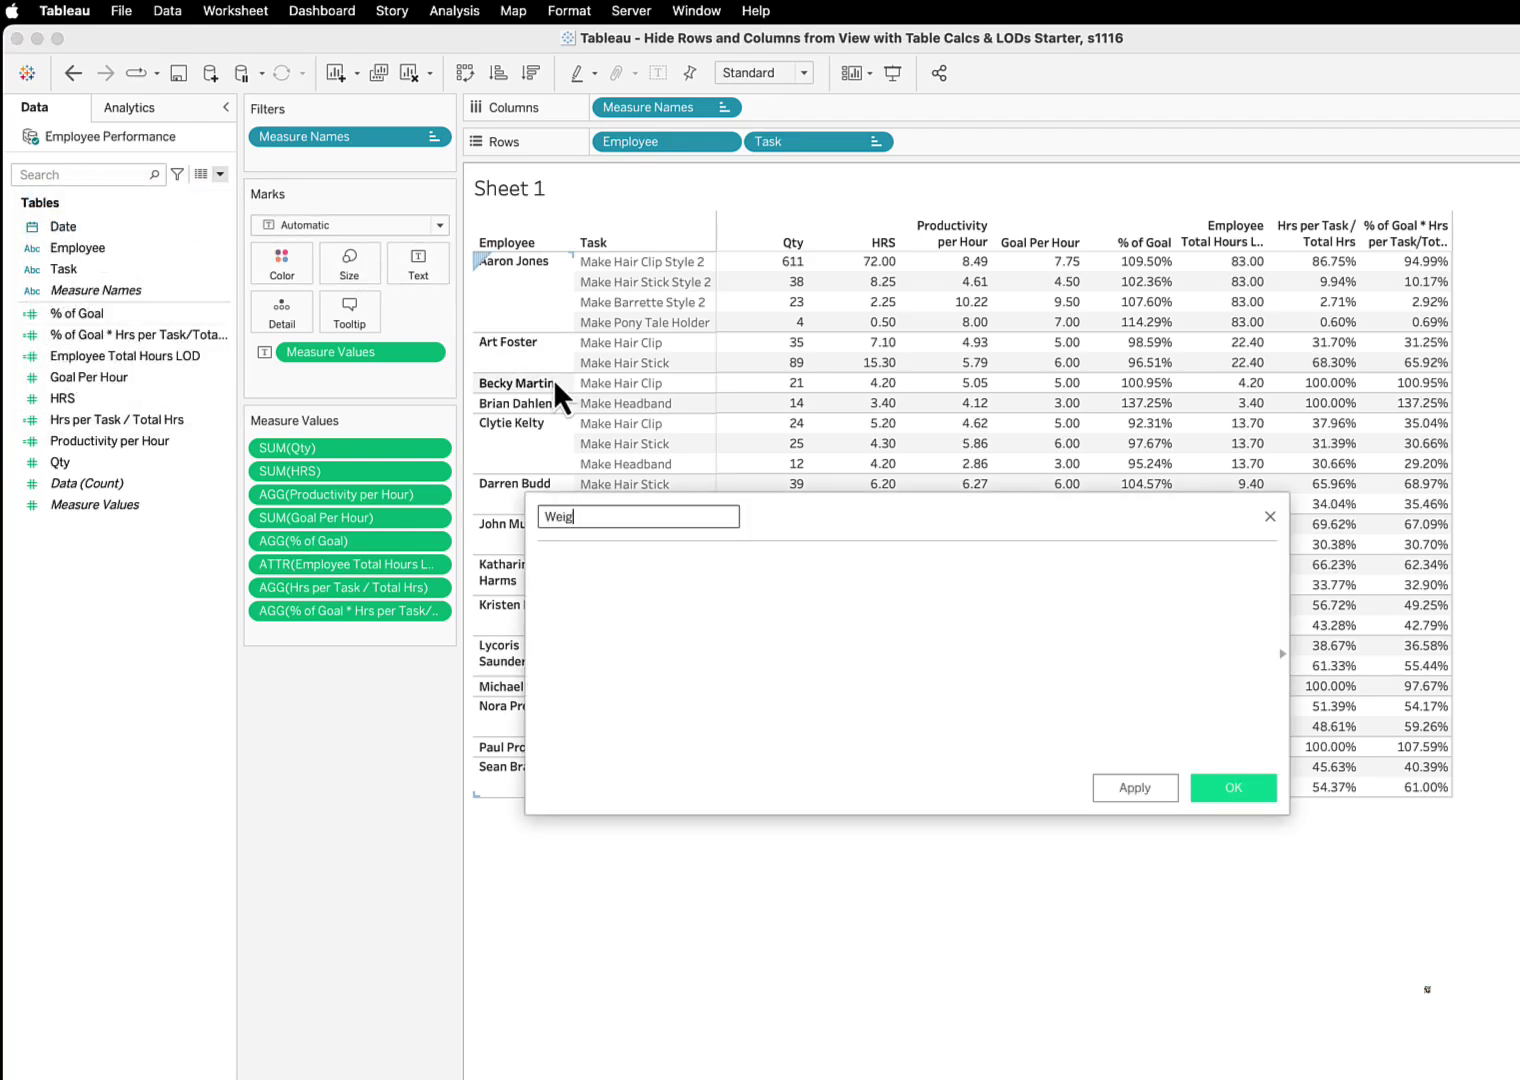
{"action": "type", "text": "hted % of Goal"}
{"action": "key", "text": "Tab"}
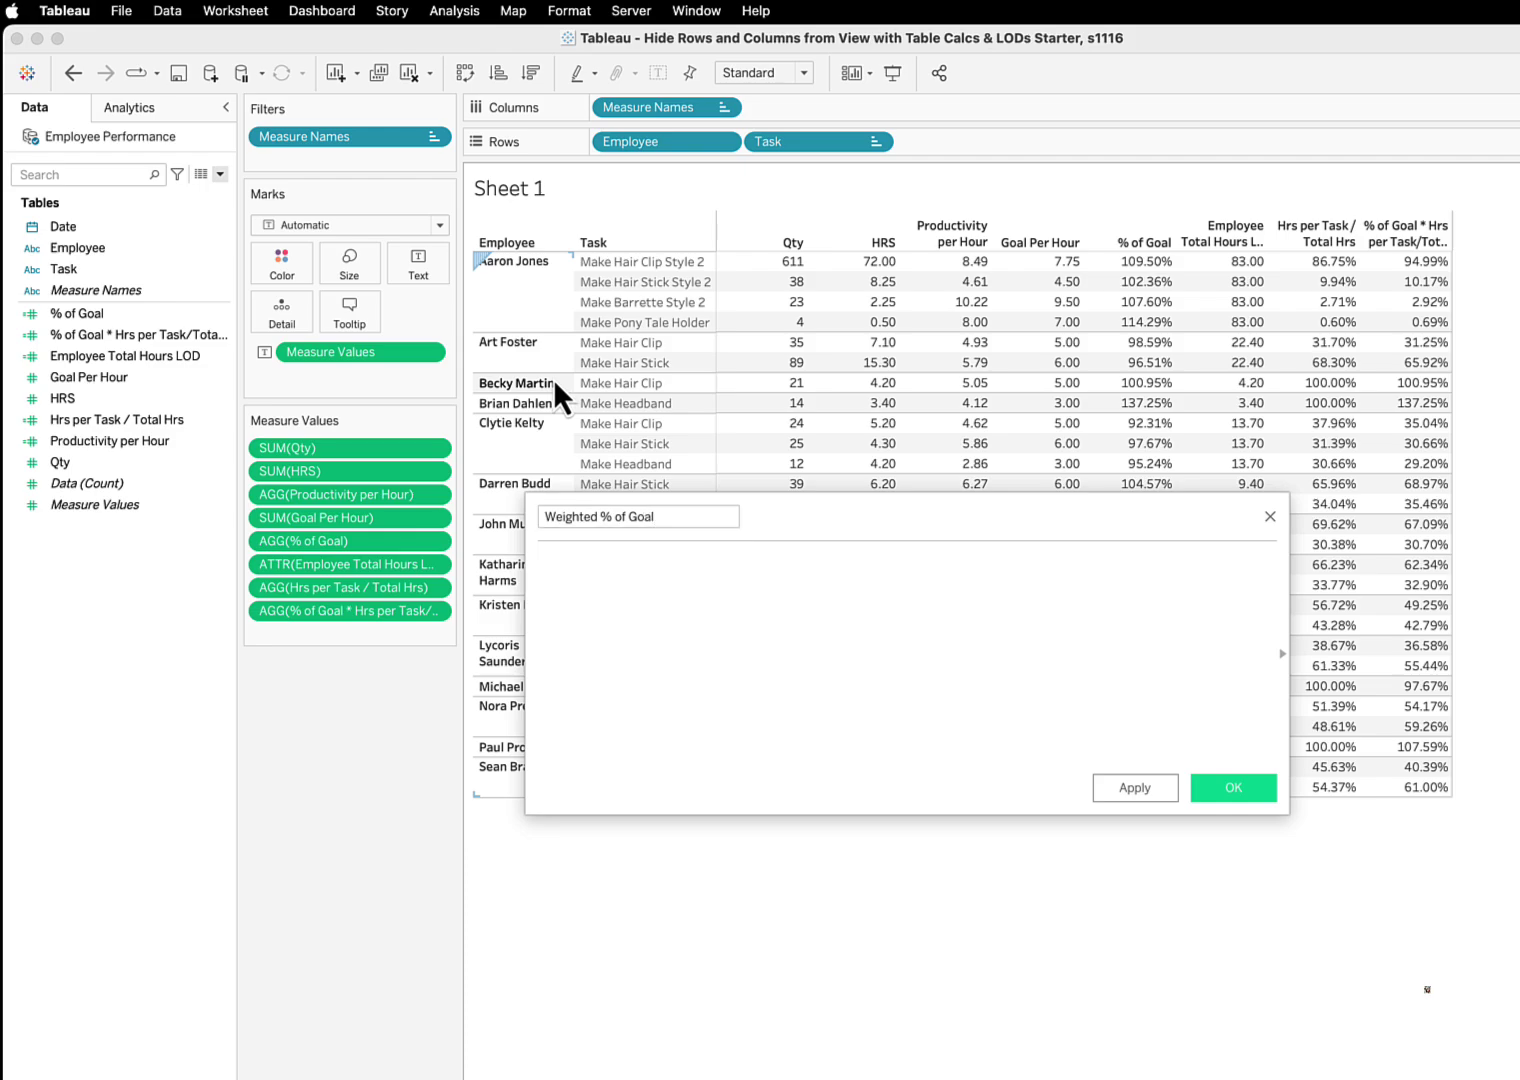
- Enter the formula RUNNING_SUM([% of Goal * Hrs per Task/Total Hrs]) for Weighted % of Goal and save the calculated field
{"action": "type", "text": "RUNNING"}
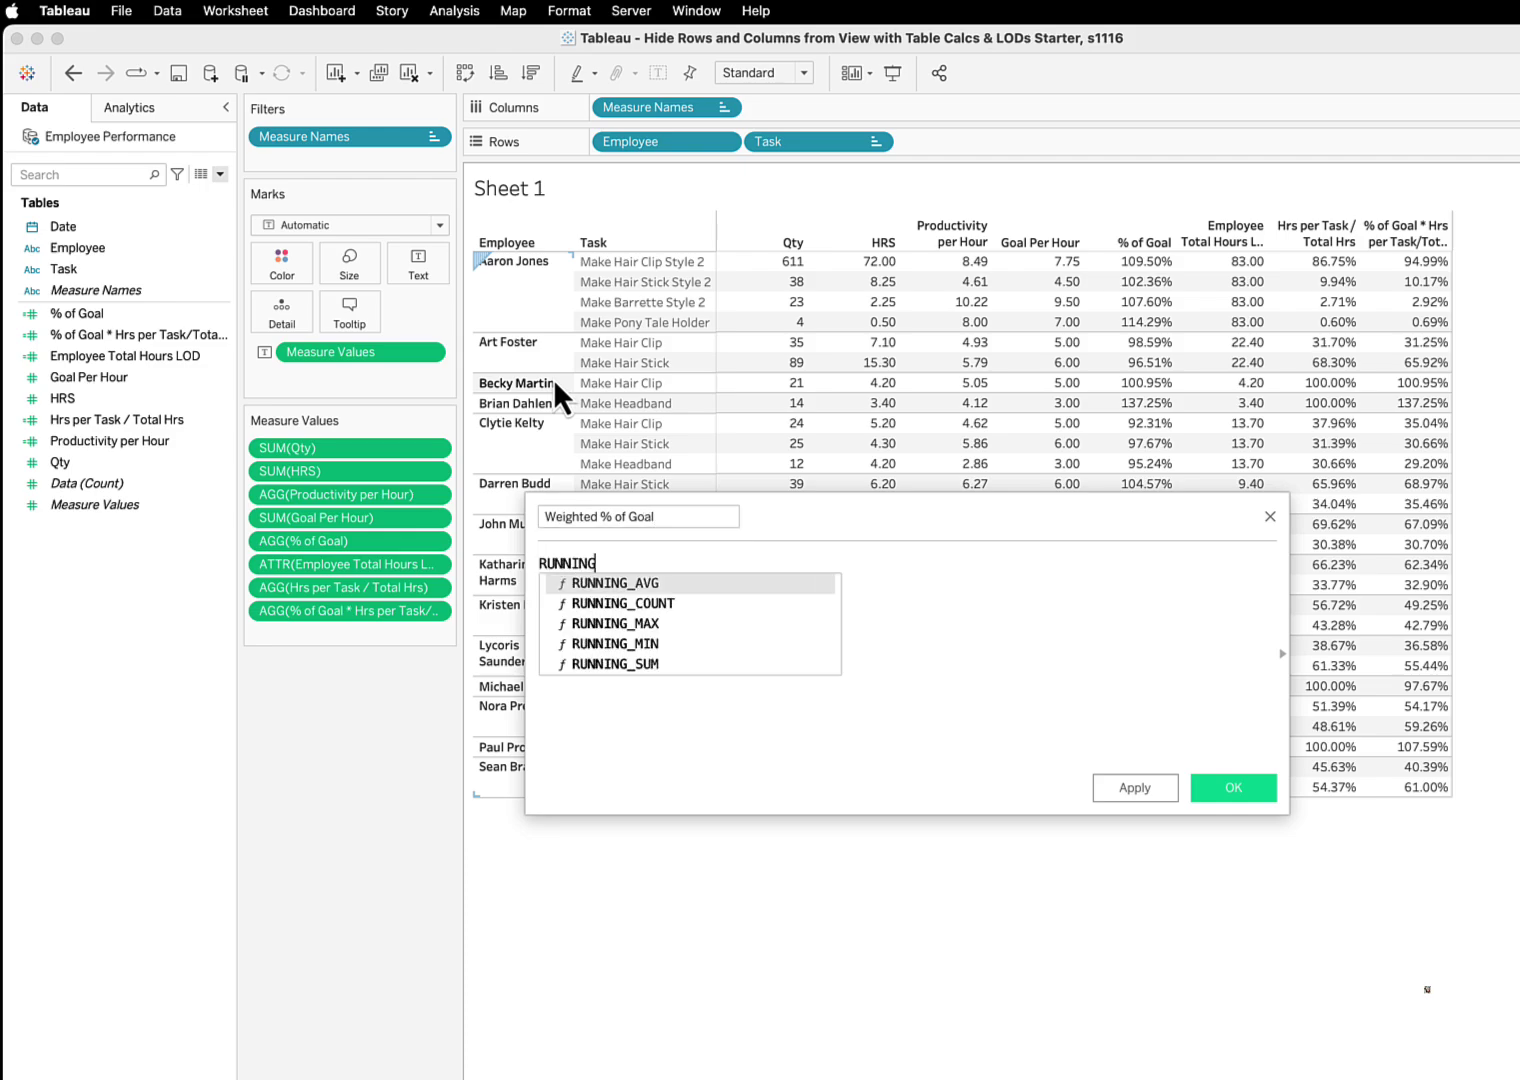
{"action": "key", "text": "Down"}
{"action": "key", "text": "Down"}
{"action": "key", "text": "Down"}
{"action": "key", "text": "Down"}
{"action": "key", "text": "Return"}
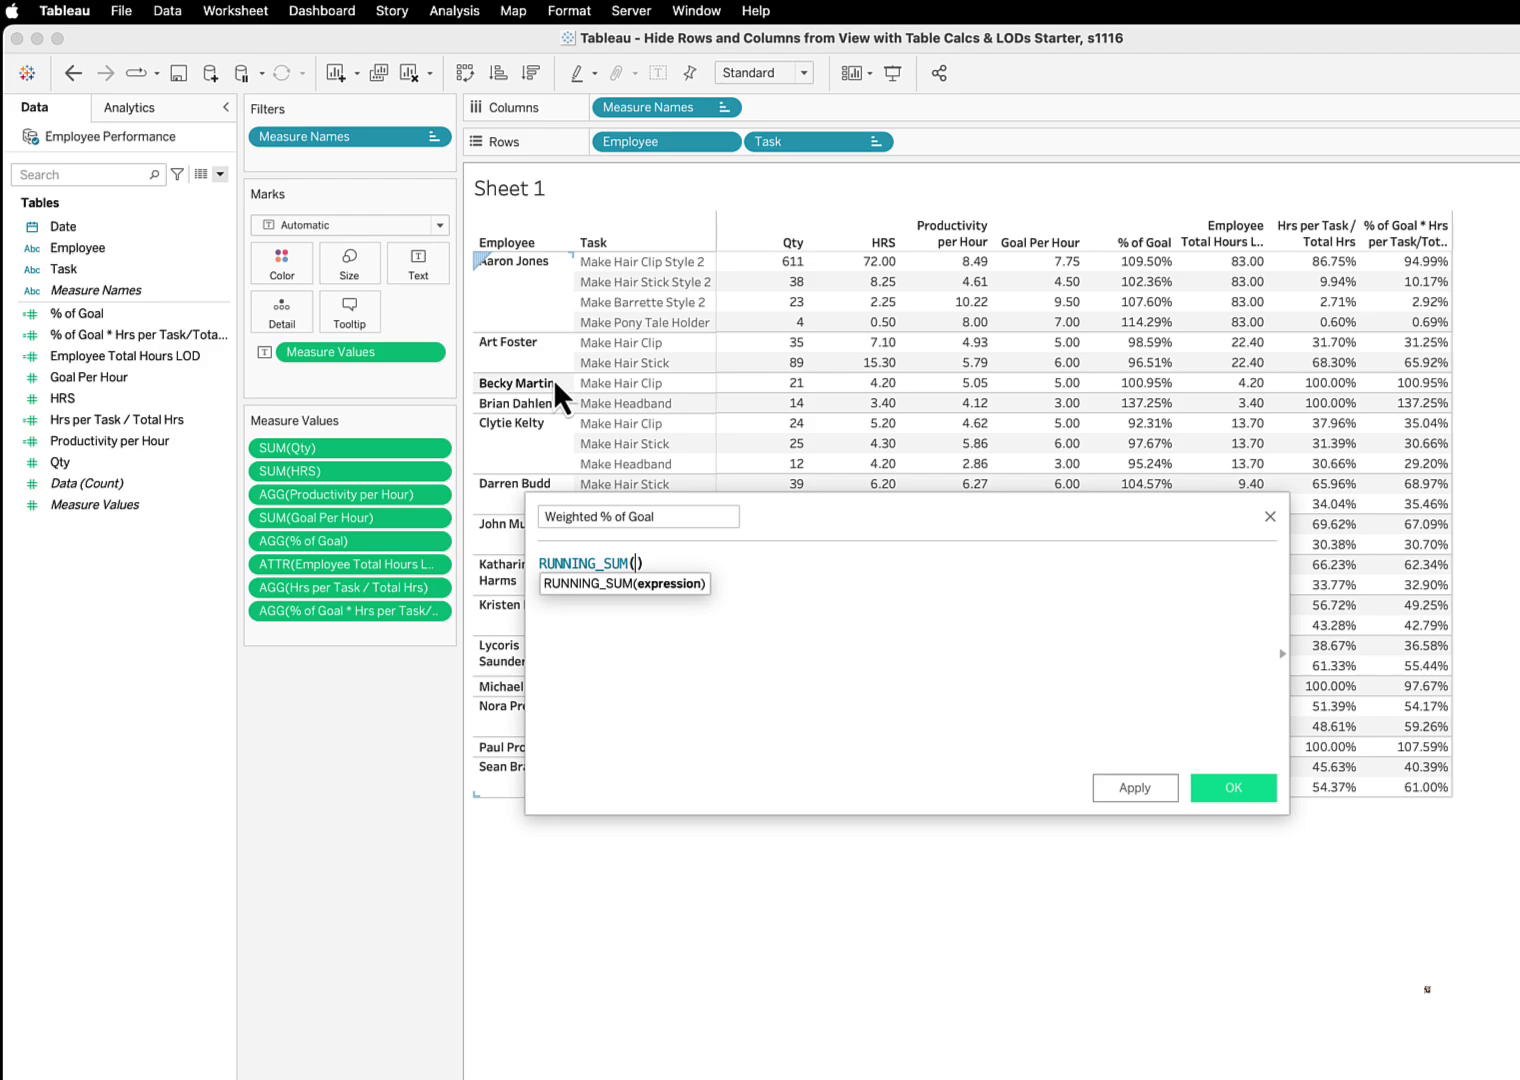
{"action": "type", "text": "("}
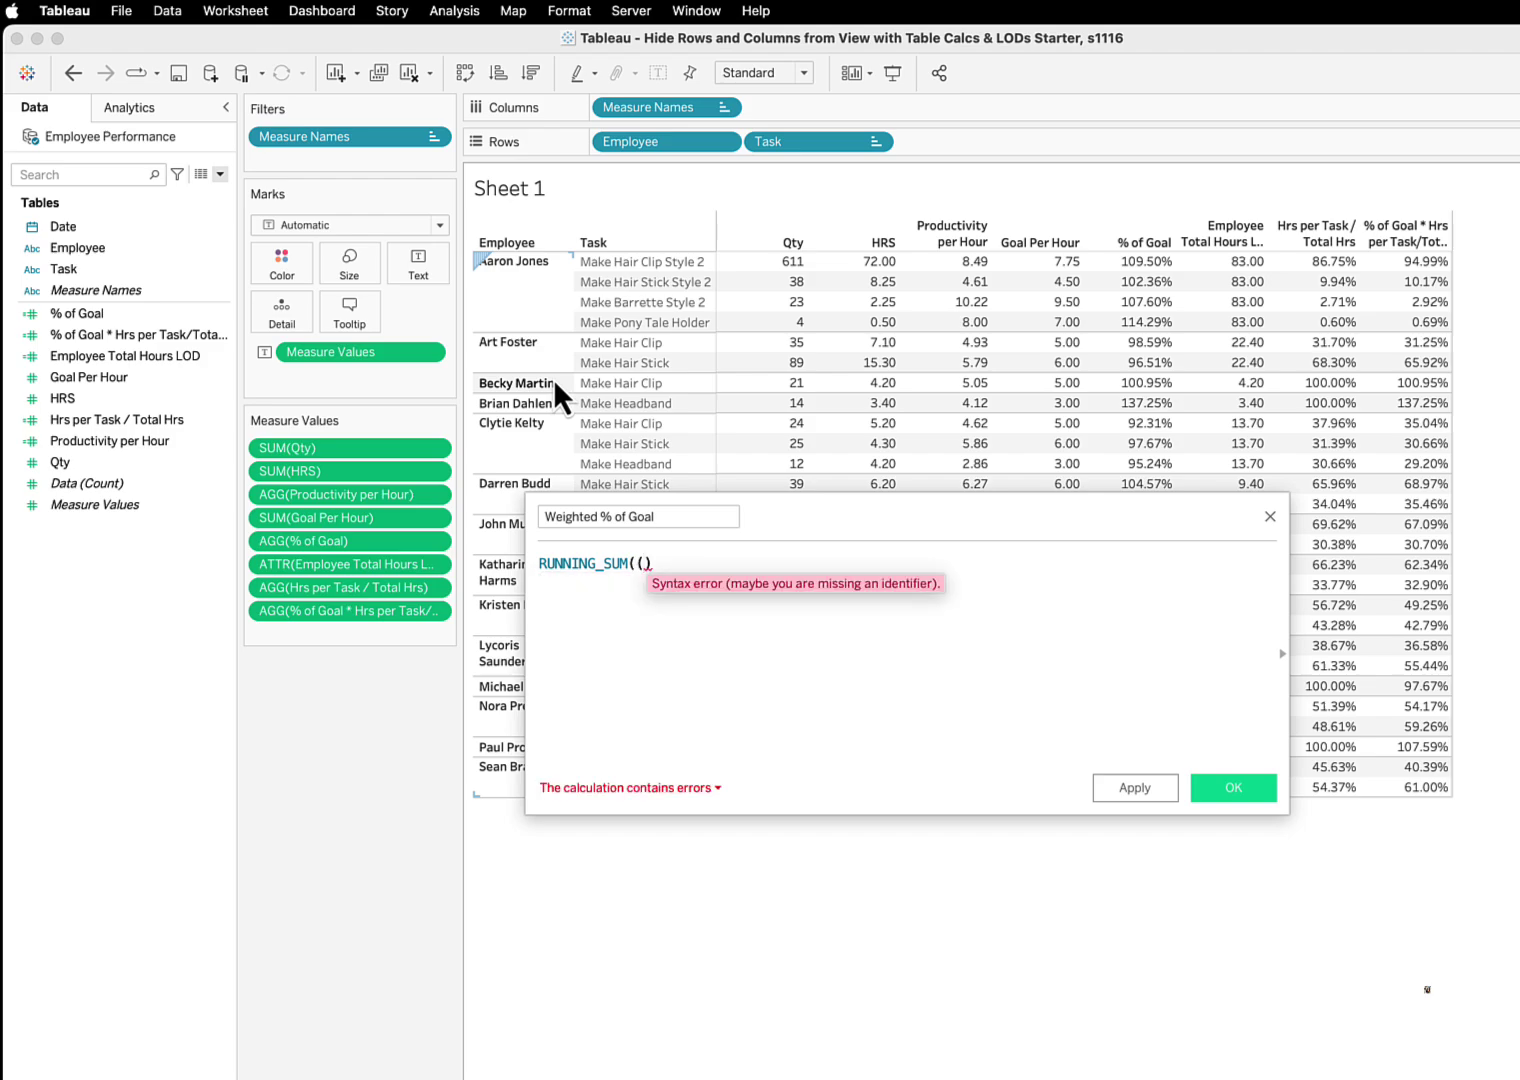
{"action": "key", "text": "BackSpace"}
{"action": "type", "text": "["}
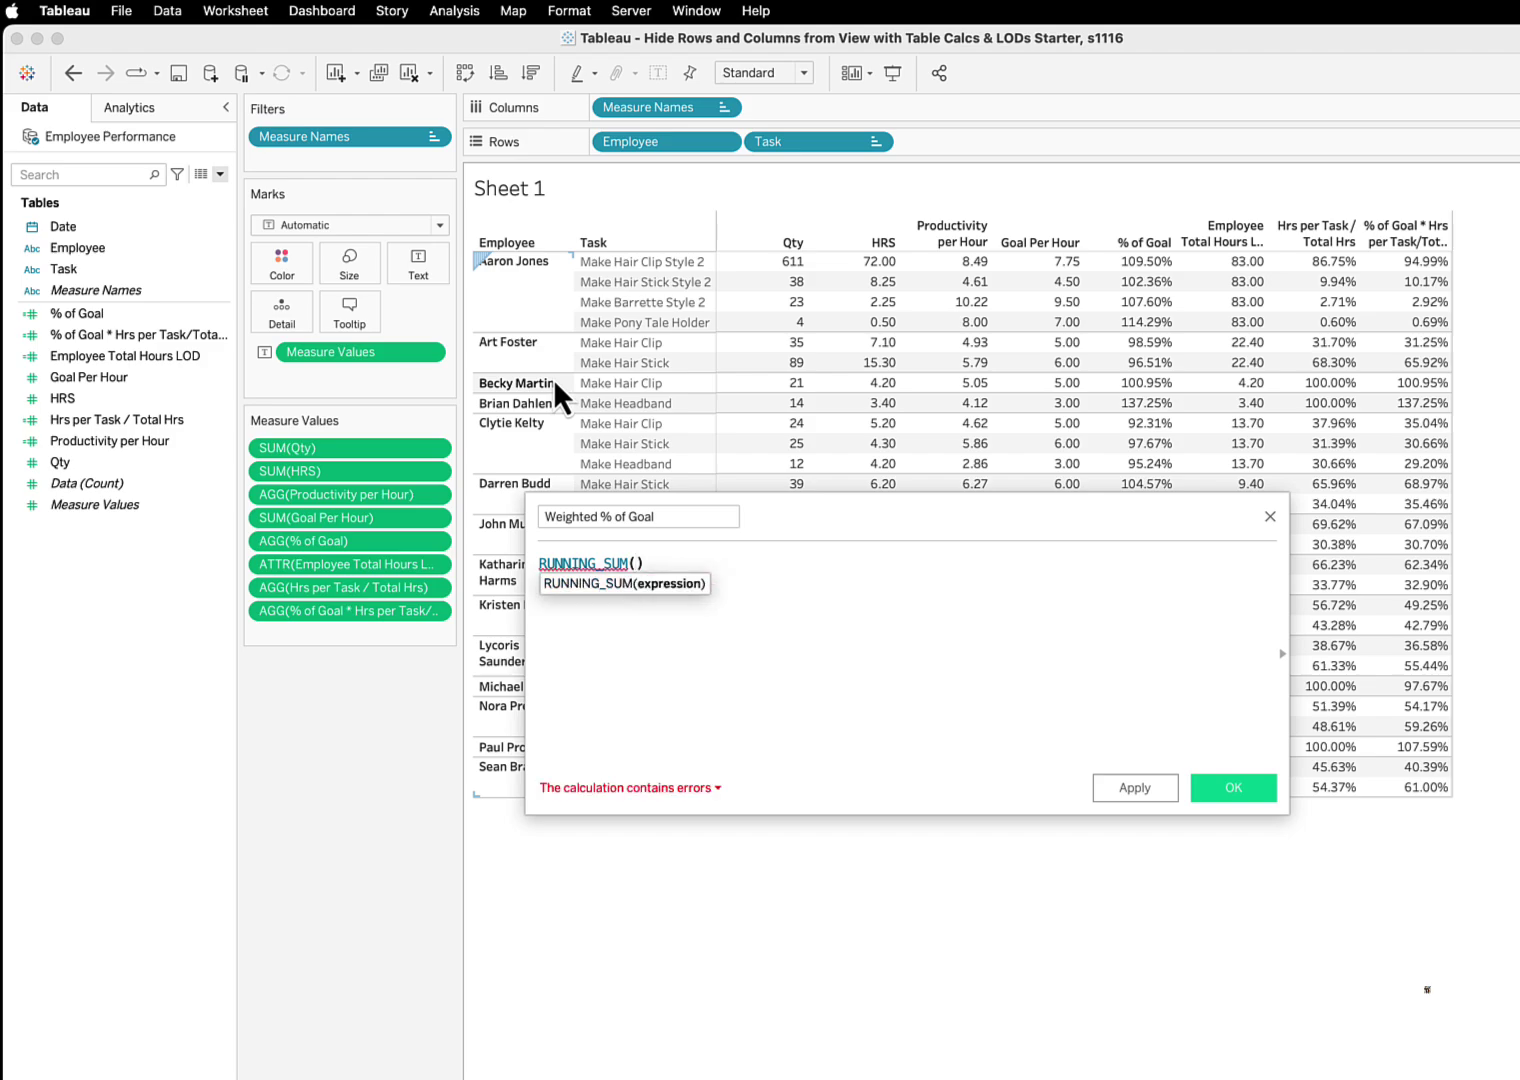
{"action": "type", "text": "% of"}
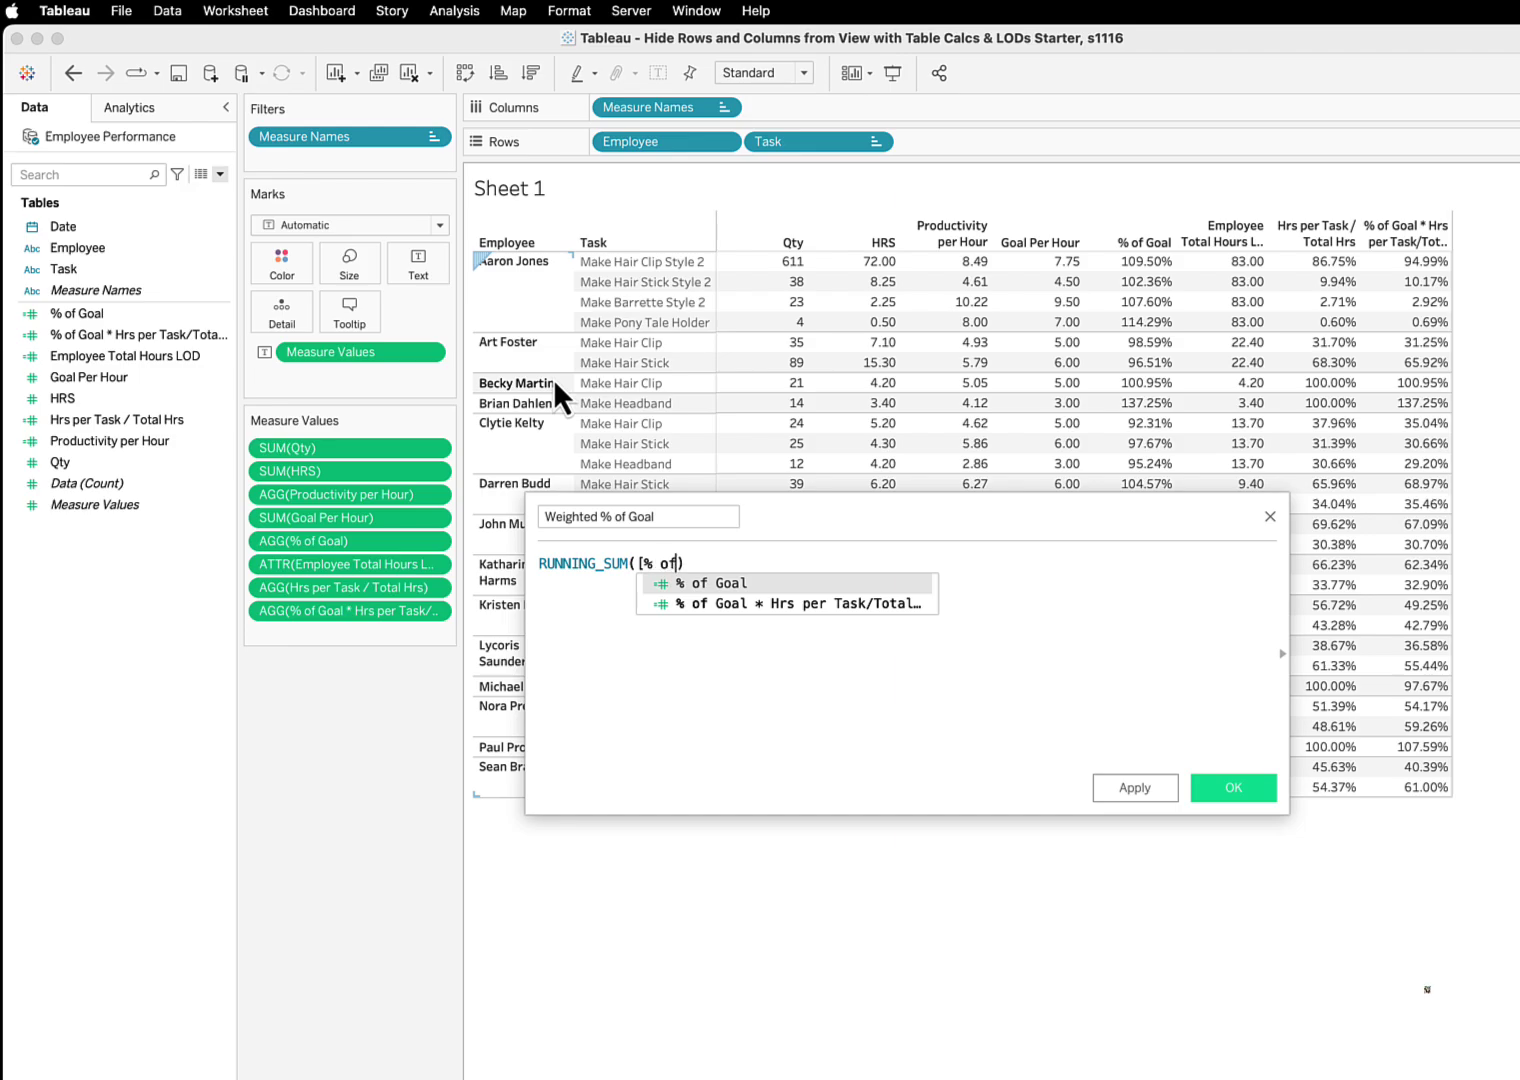
{"action": "key", "text": "Return"}
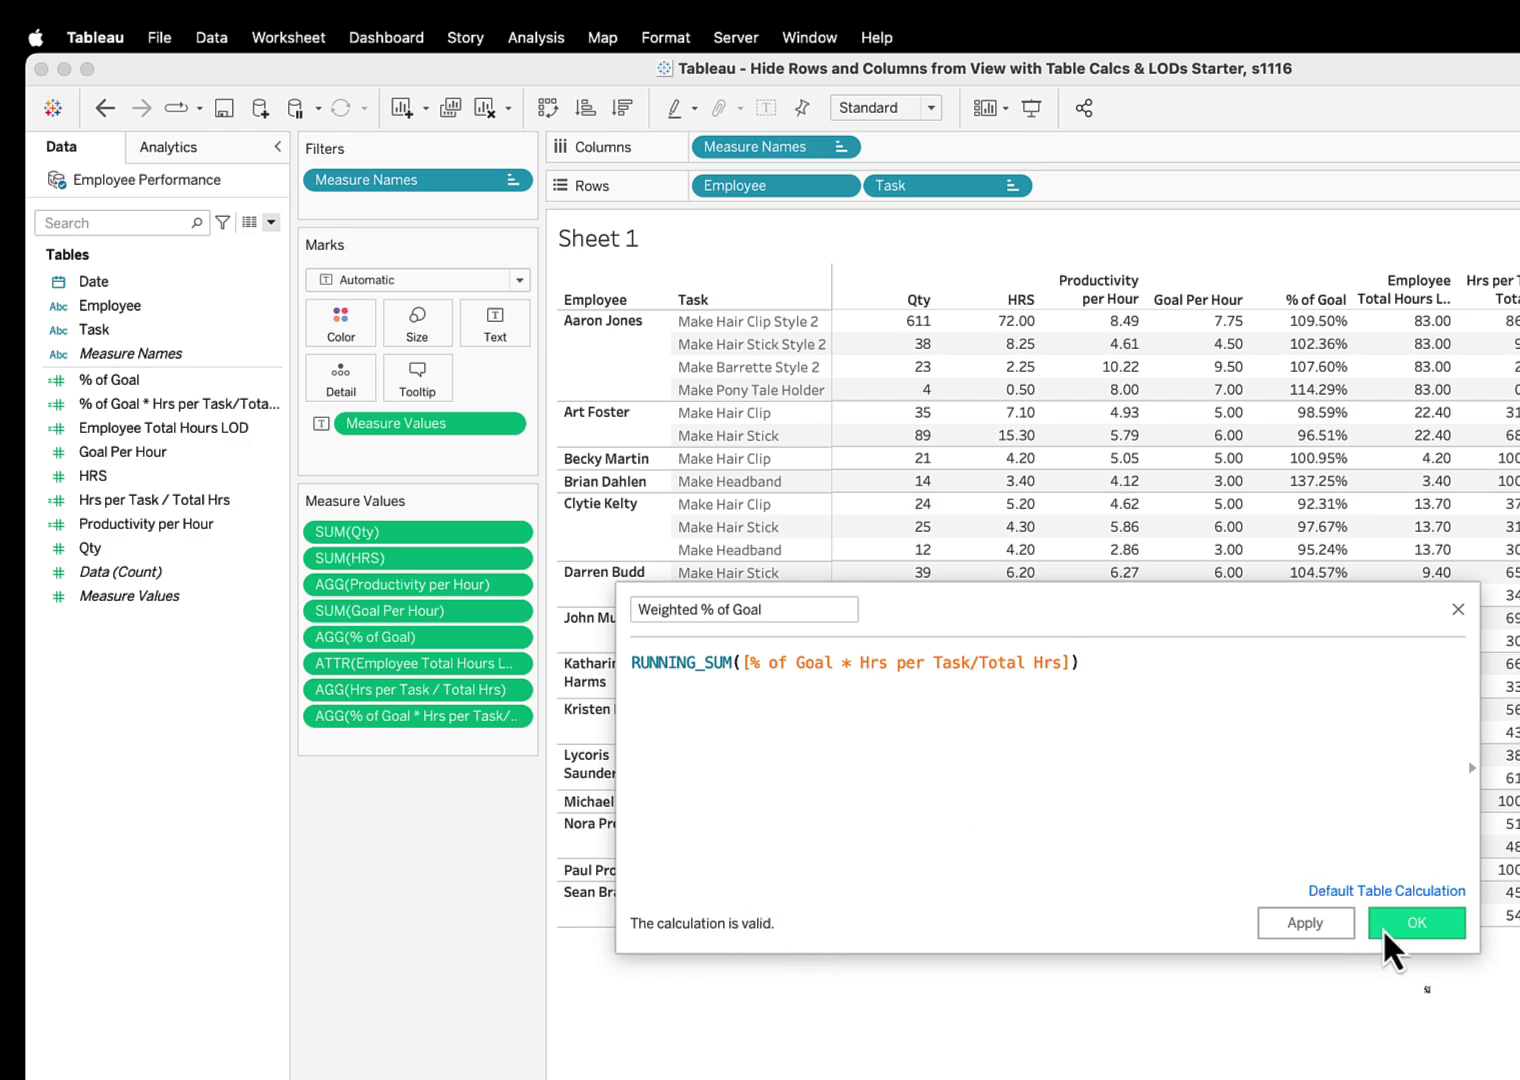
{"action": "left_click", "coordinate": [1416, 922]}
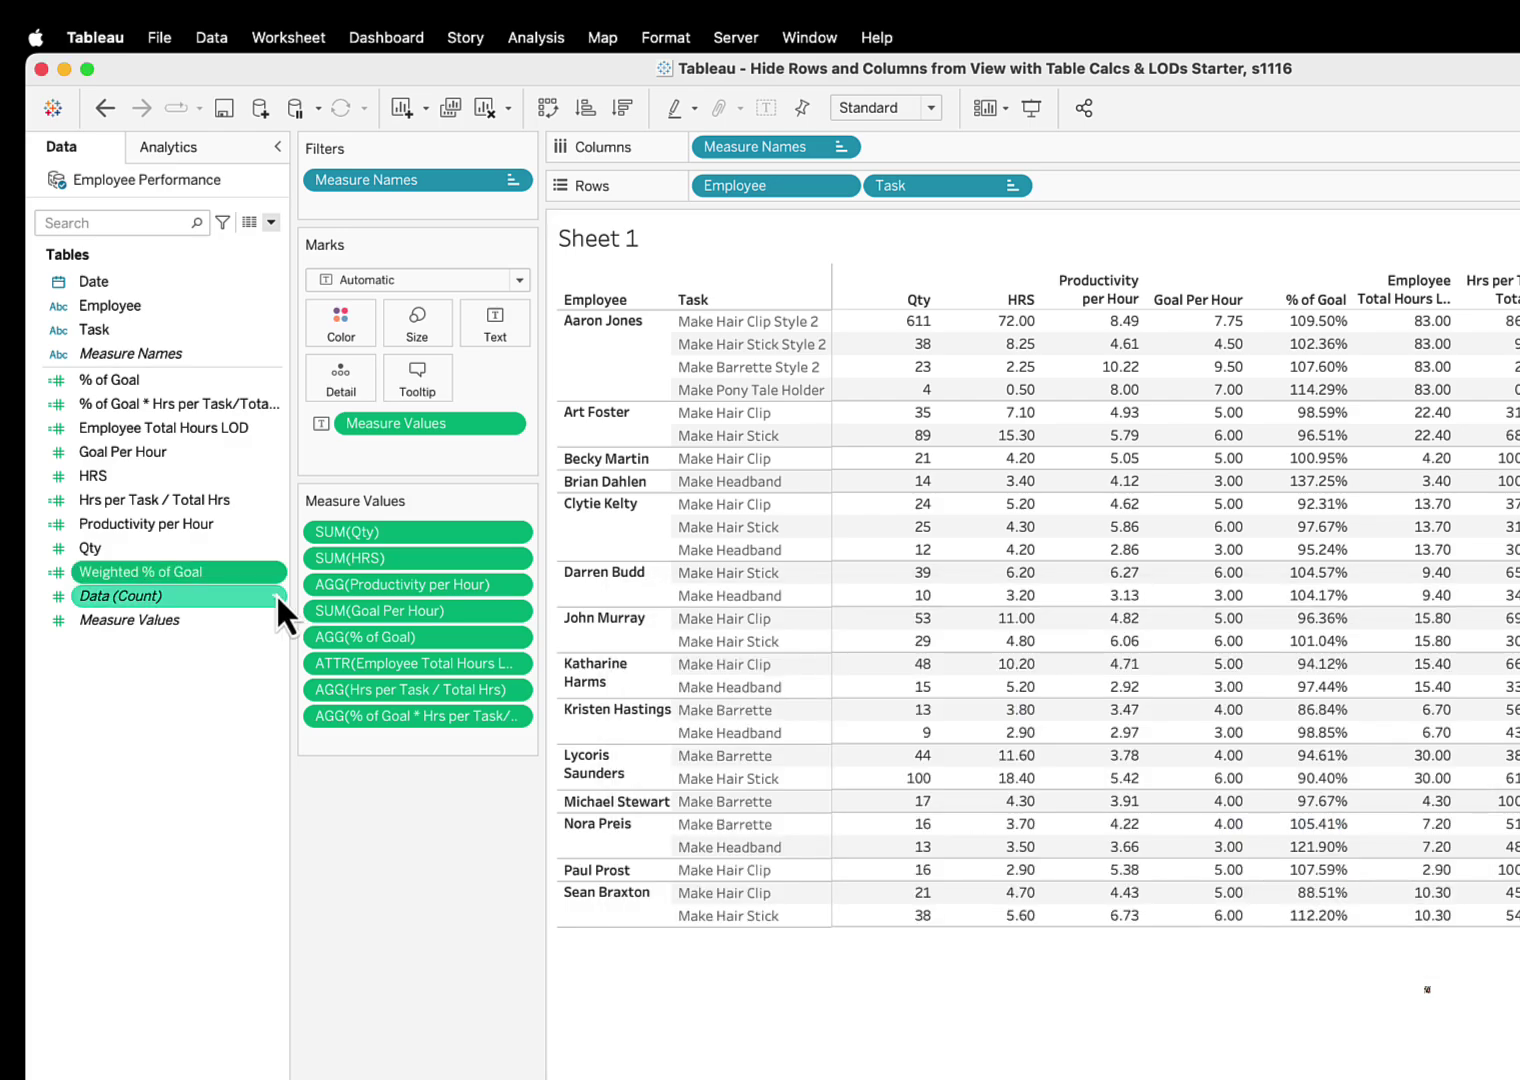
- Set the default number format of Weighted % of Goal to Percentage and add the field last in the measure values
{"action": "left_click", "coordinate": [274, 573]}
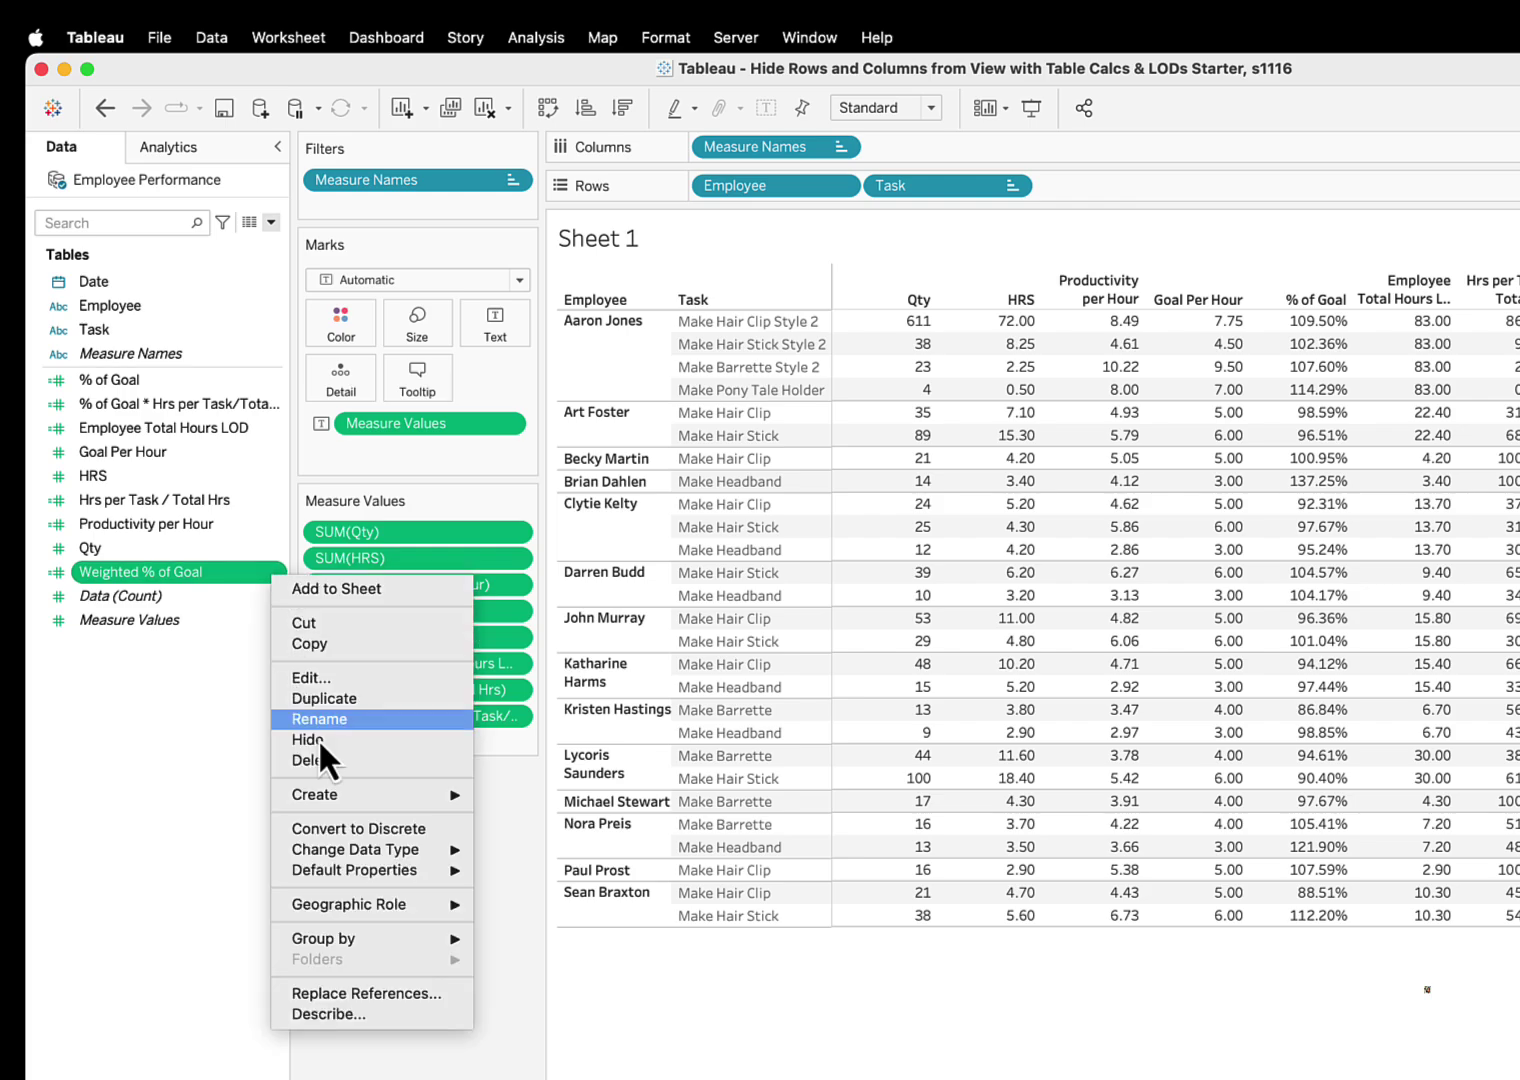
{"action": "mouse_move", "coordinate": [407, 872]}
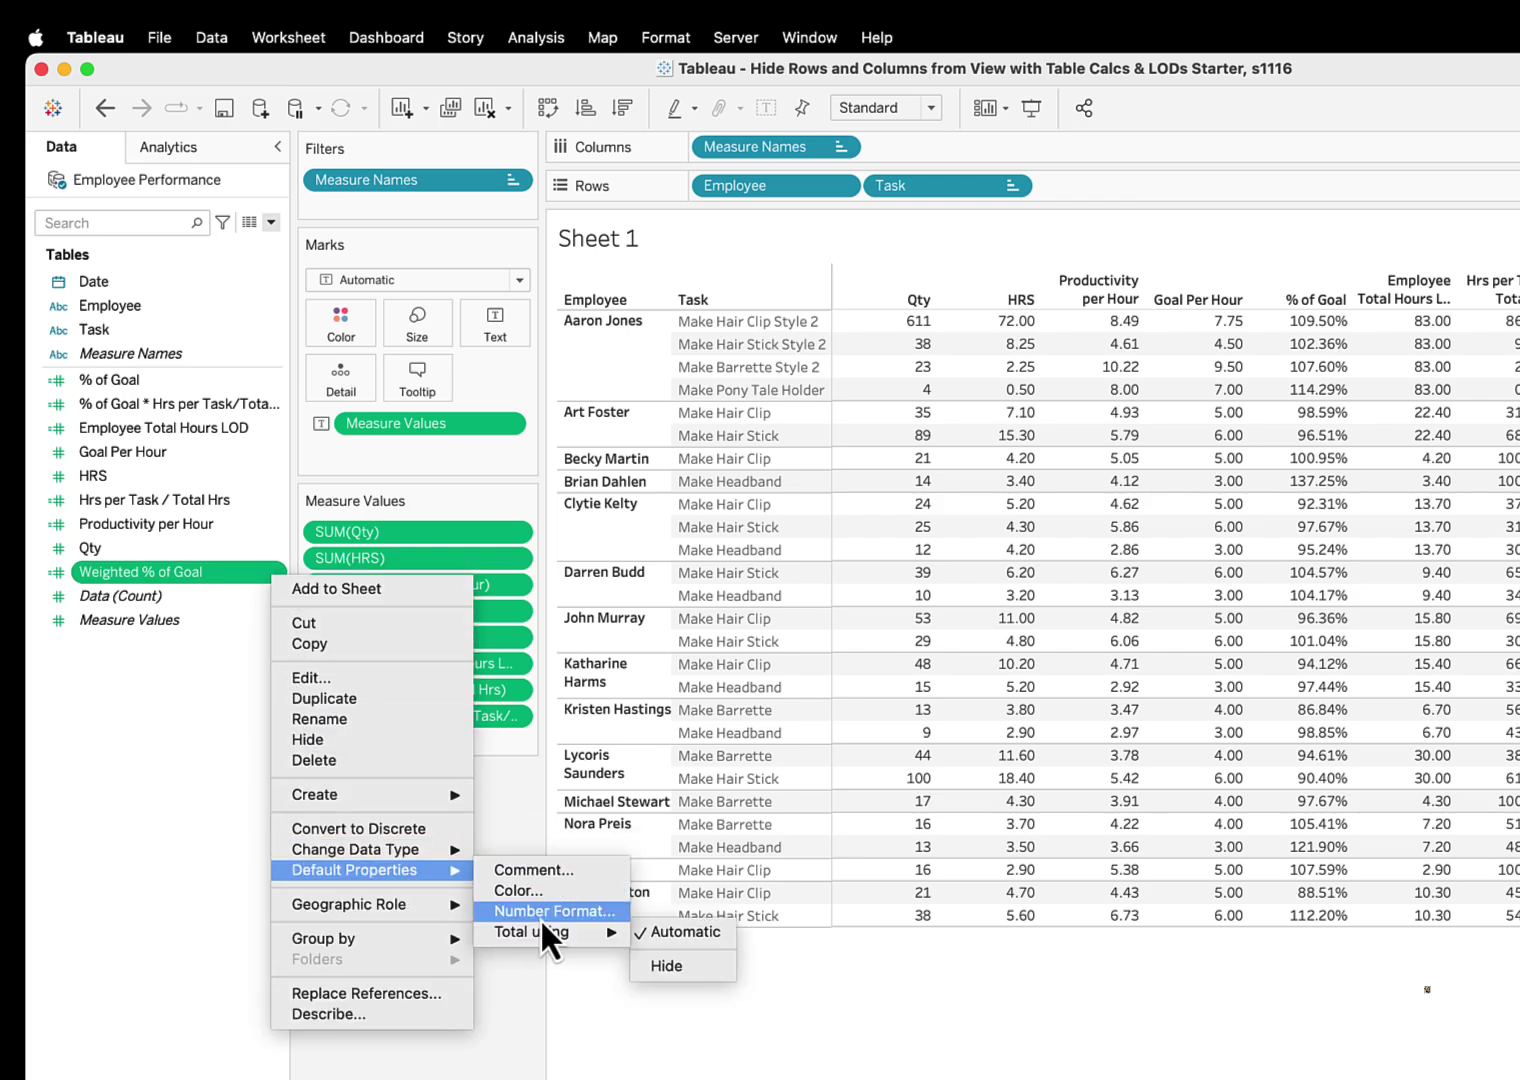
{"action": "left_click", "coordinate": [540, 912]}
{"action": "left_click", "coordinate": [800, 680]}
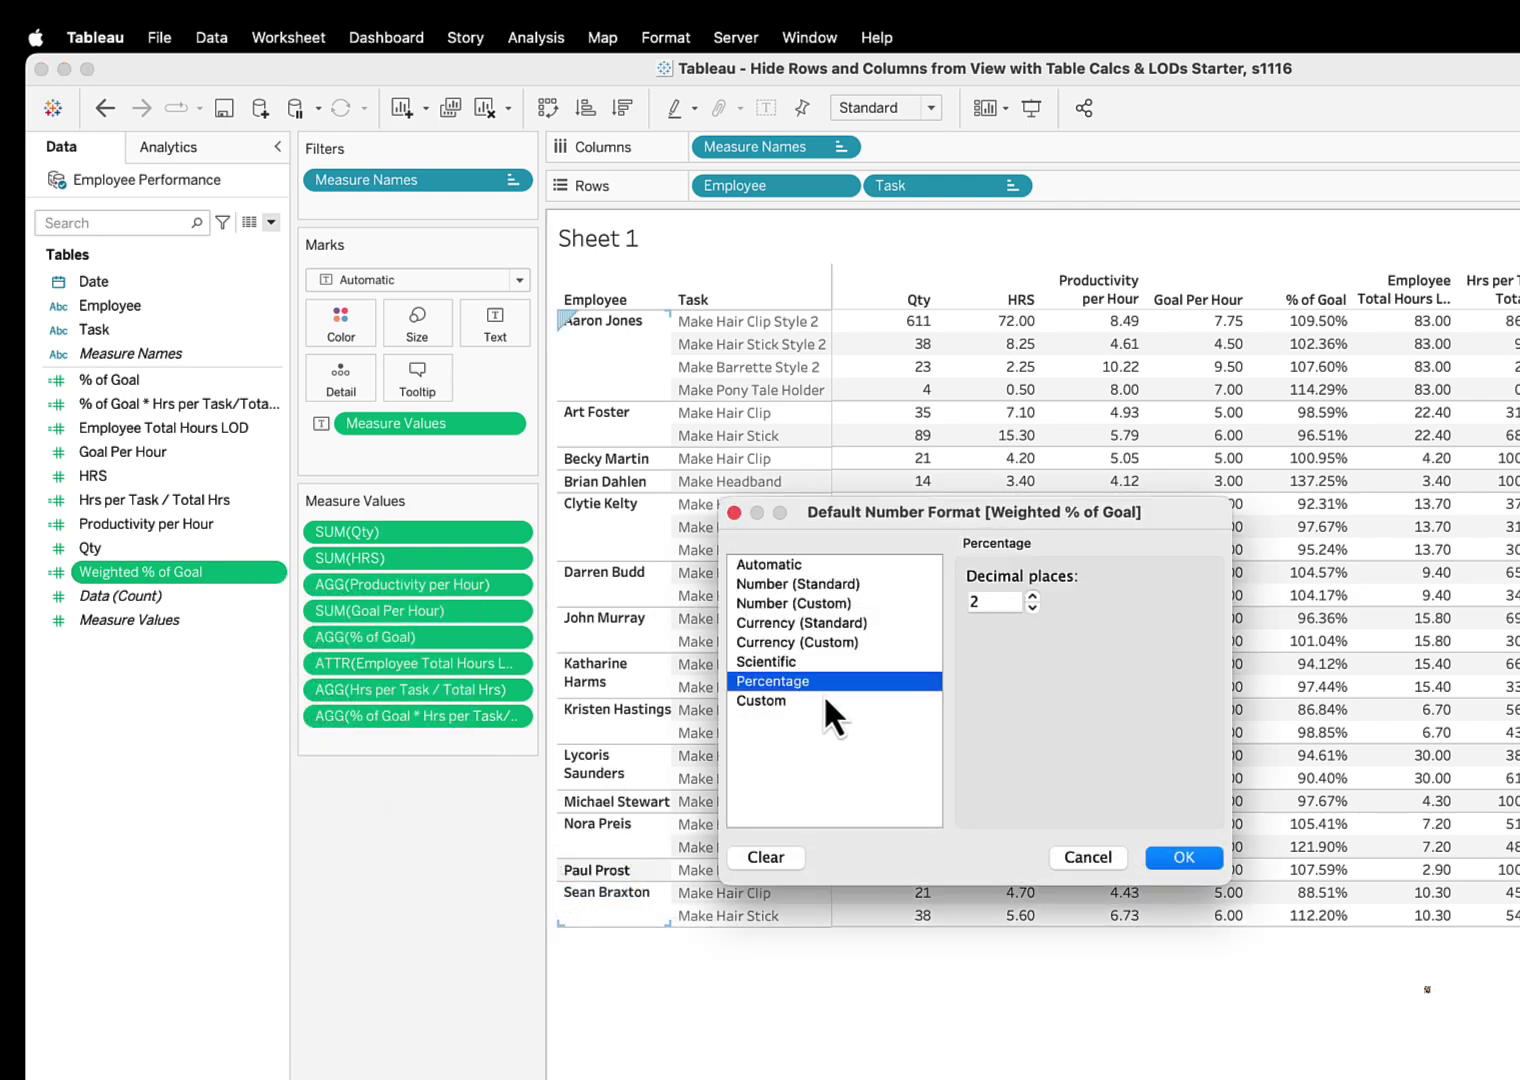
{"action": "left_click", "coordinate": [1189, 864]}
{"action": "mouse_move", "coordinate": [184, 568]}
{"action": "left_mouse_down"}
{"action": "mouse_move", "coordinate": [391, 699]}
{"action": "mouse_move", "coordinate": [418, 737]}
{"action": "left_mouse_up"}
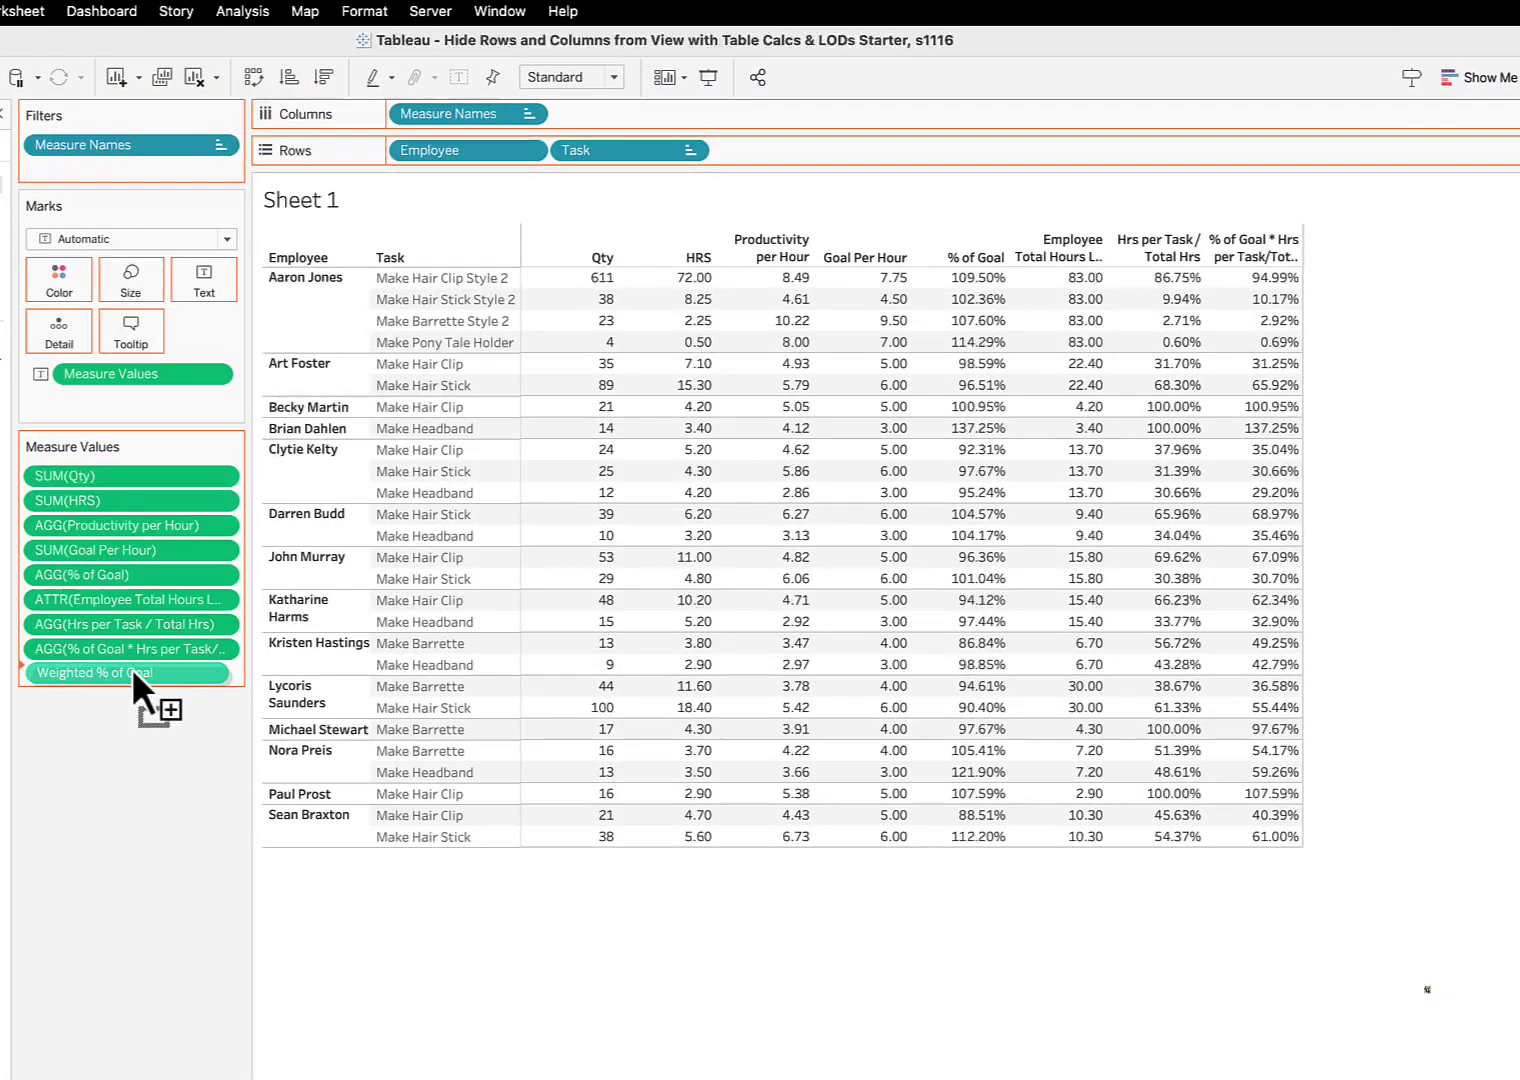
{"action": "left_click_drag", "start_coordinate": [132, 669], "coordinate": [148, 673]}
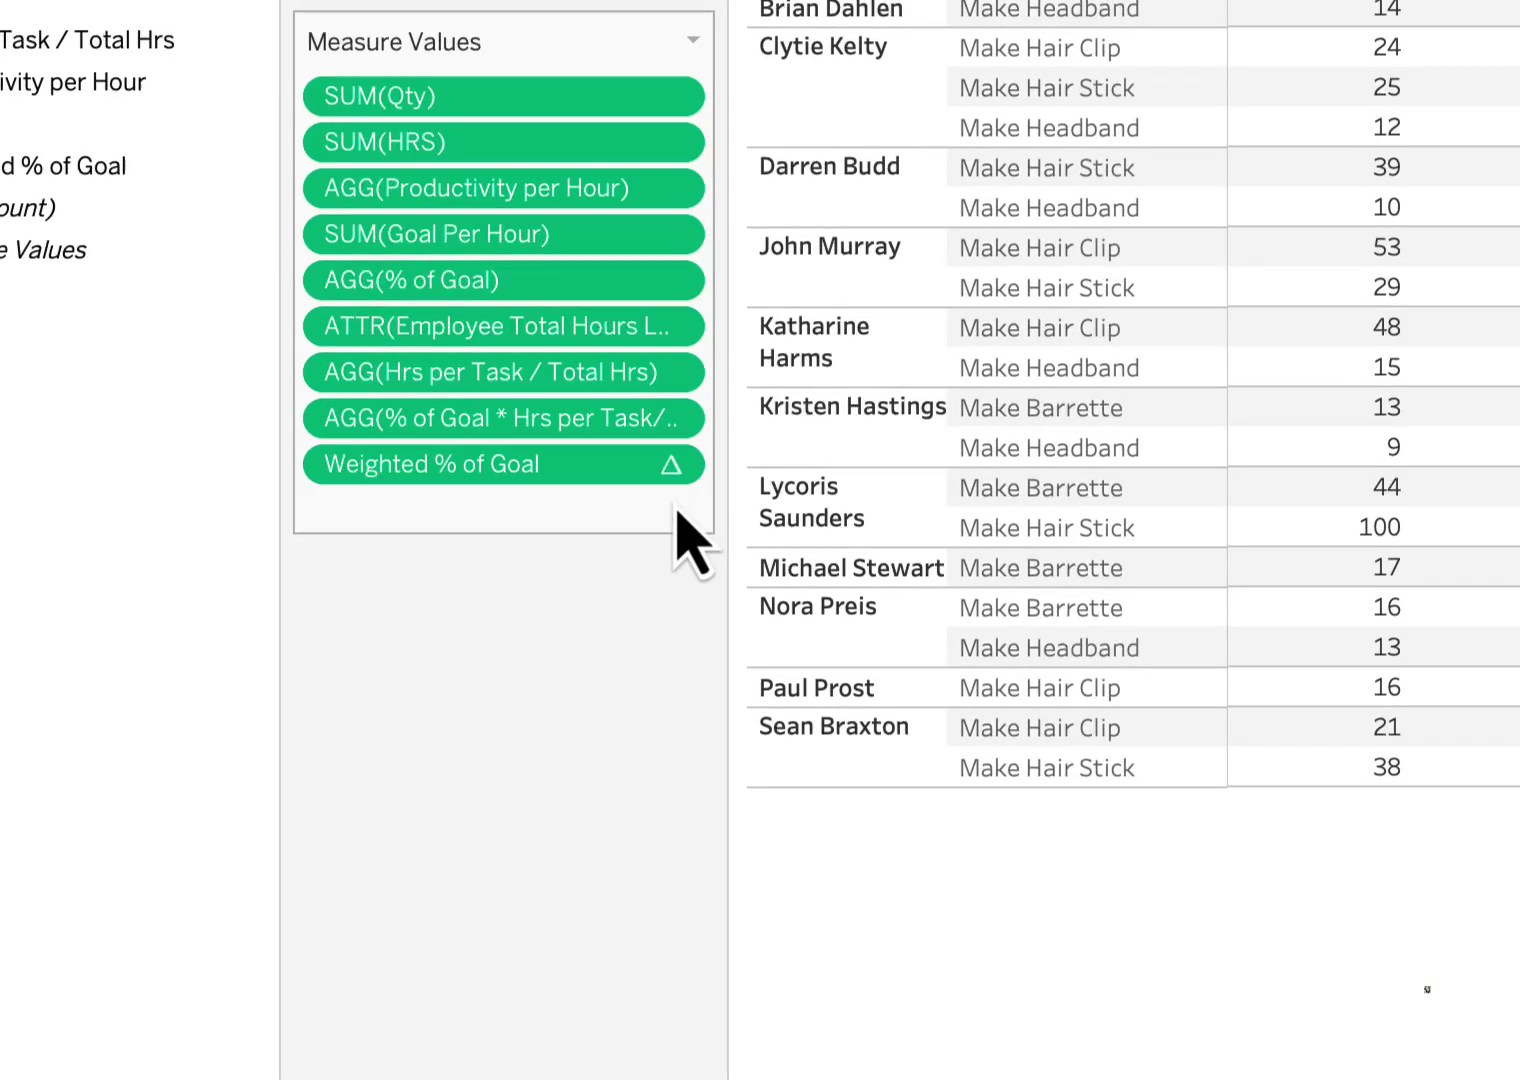
- Set the Weighted % of Goal table calculation to compute using Pane (down)
{"action": "left_click", "coordinate": [676, 472]}
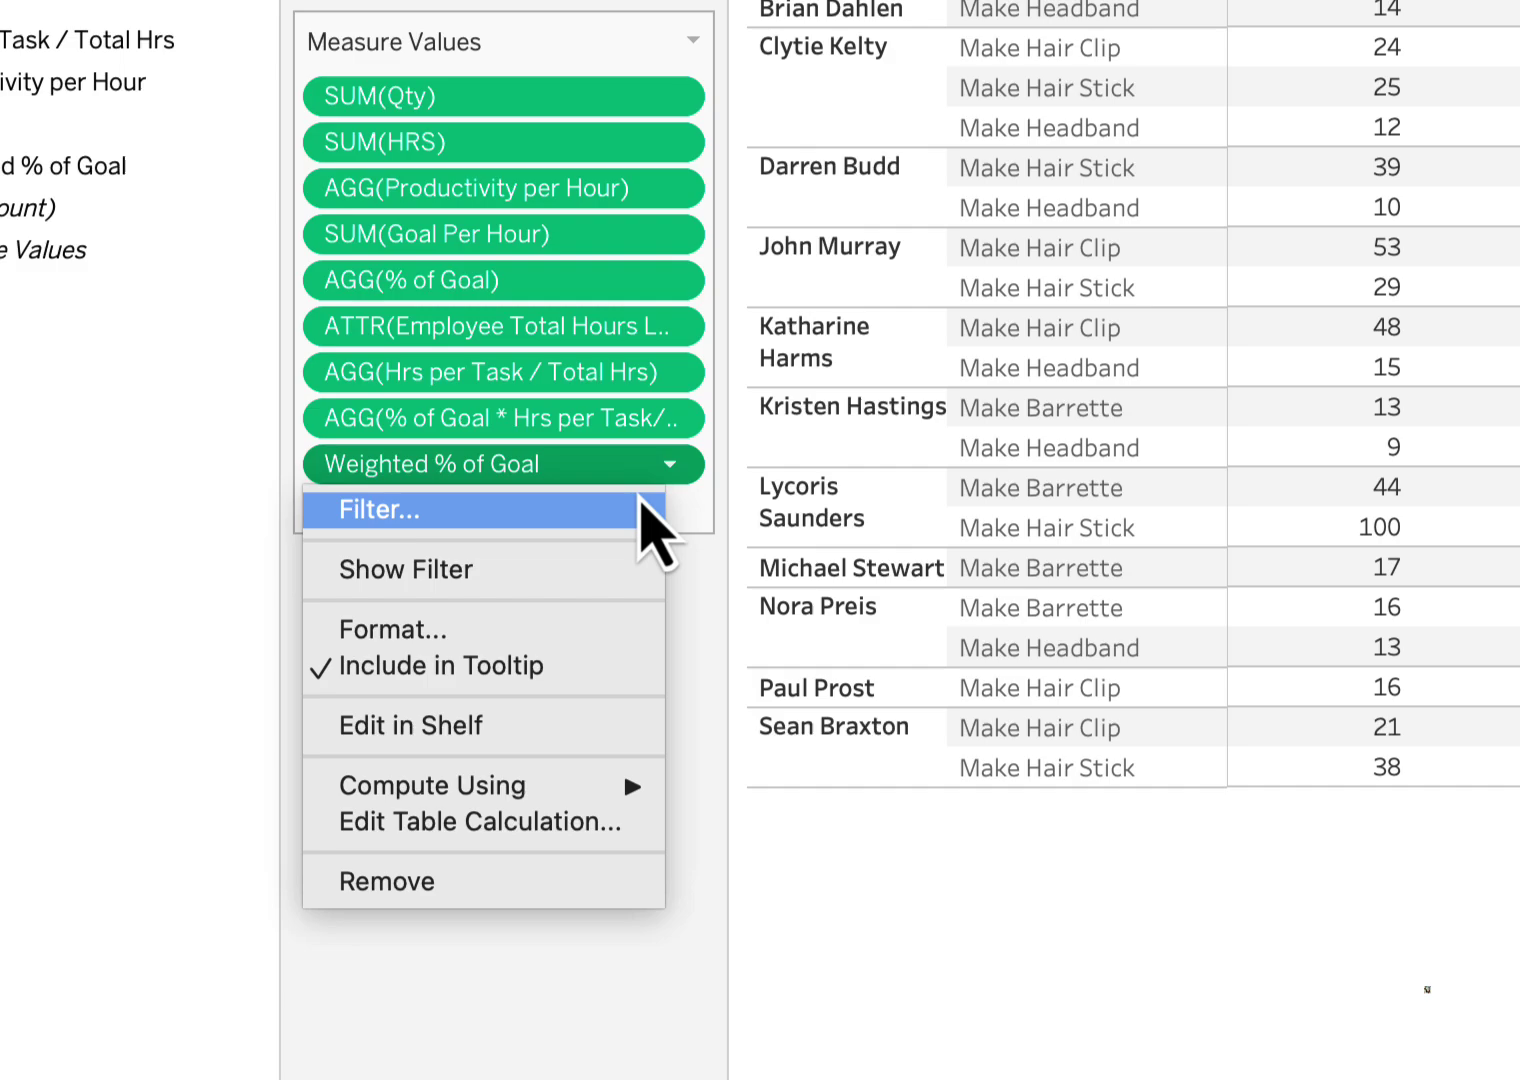
{"action": "mouse_move", "coordinate": [556, 790]}
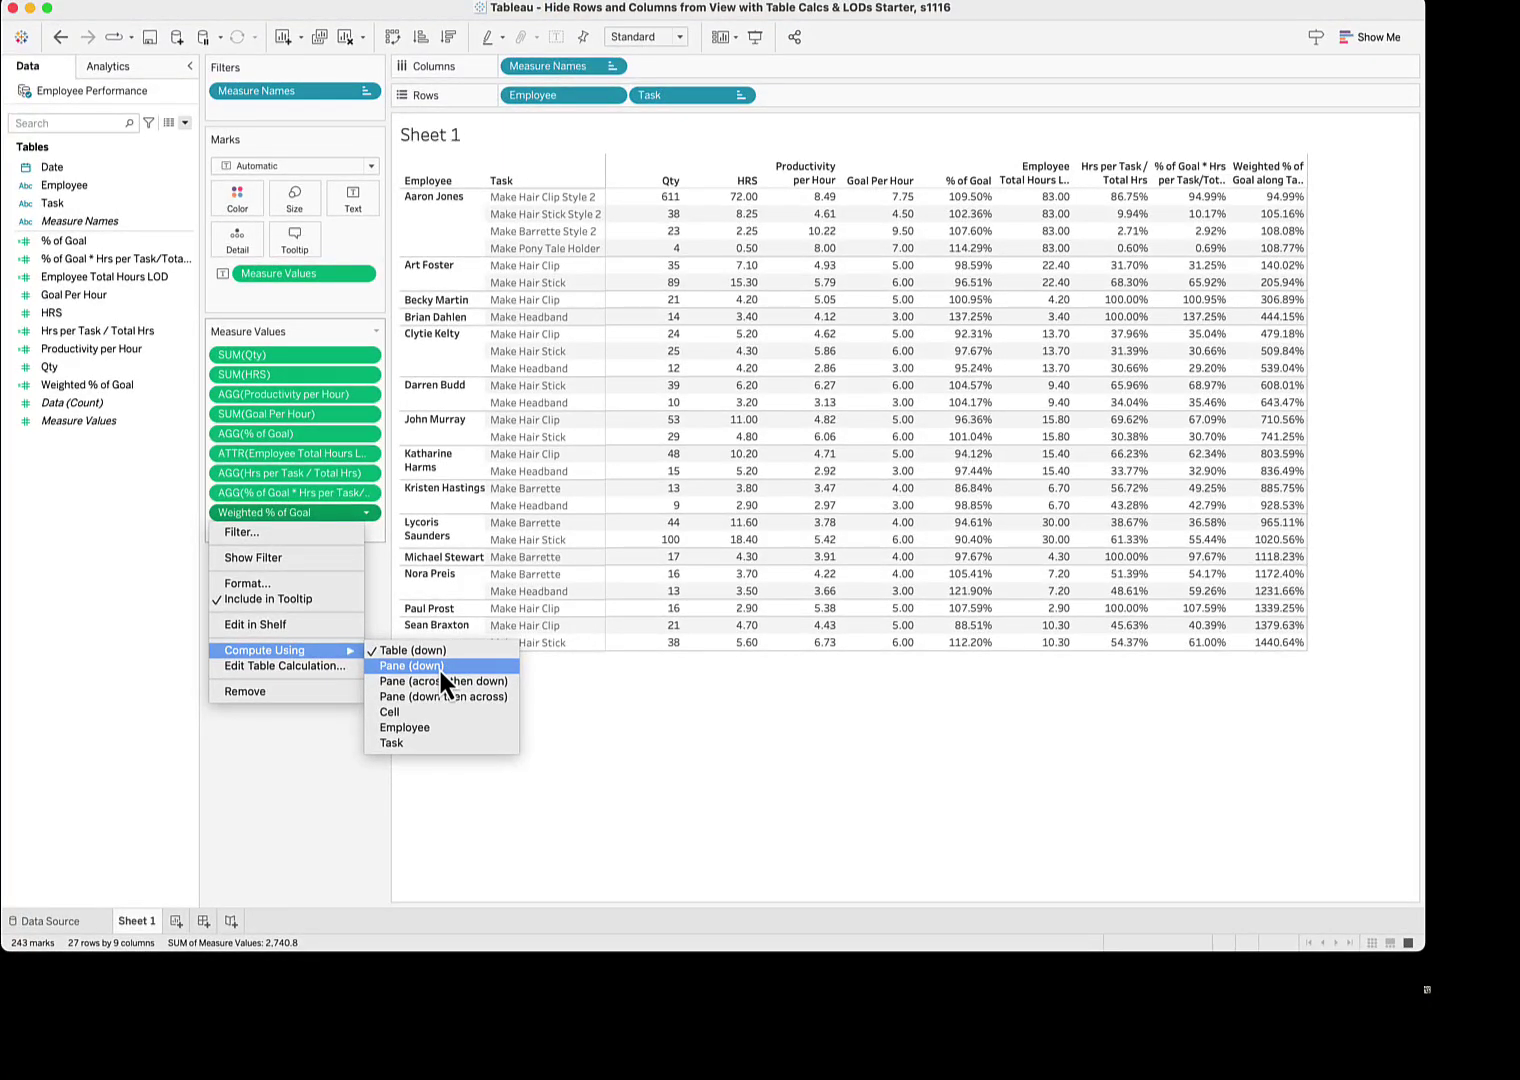
{"action": "left_click", "coordinate": [441, 671]}
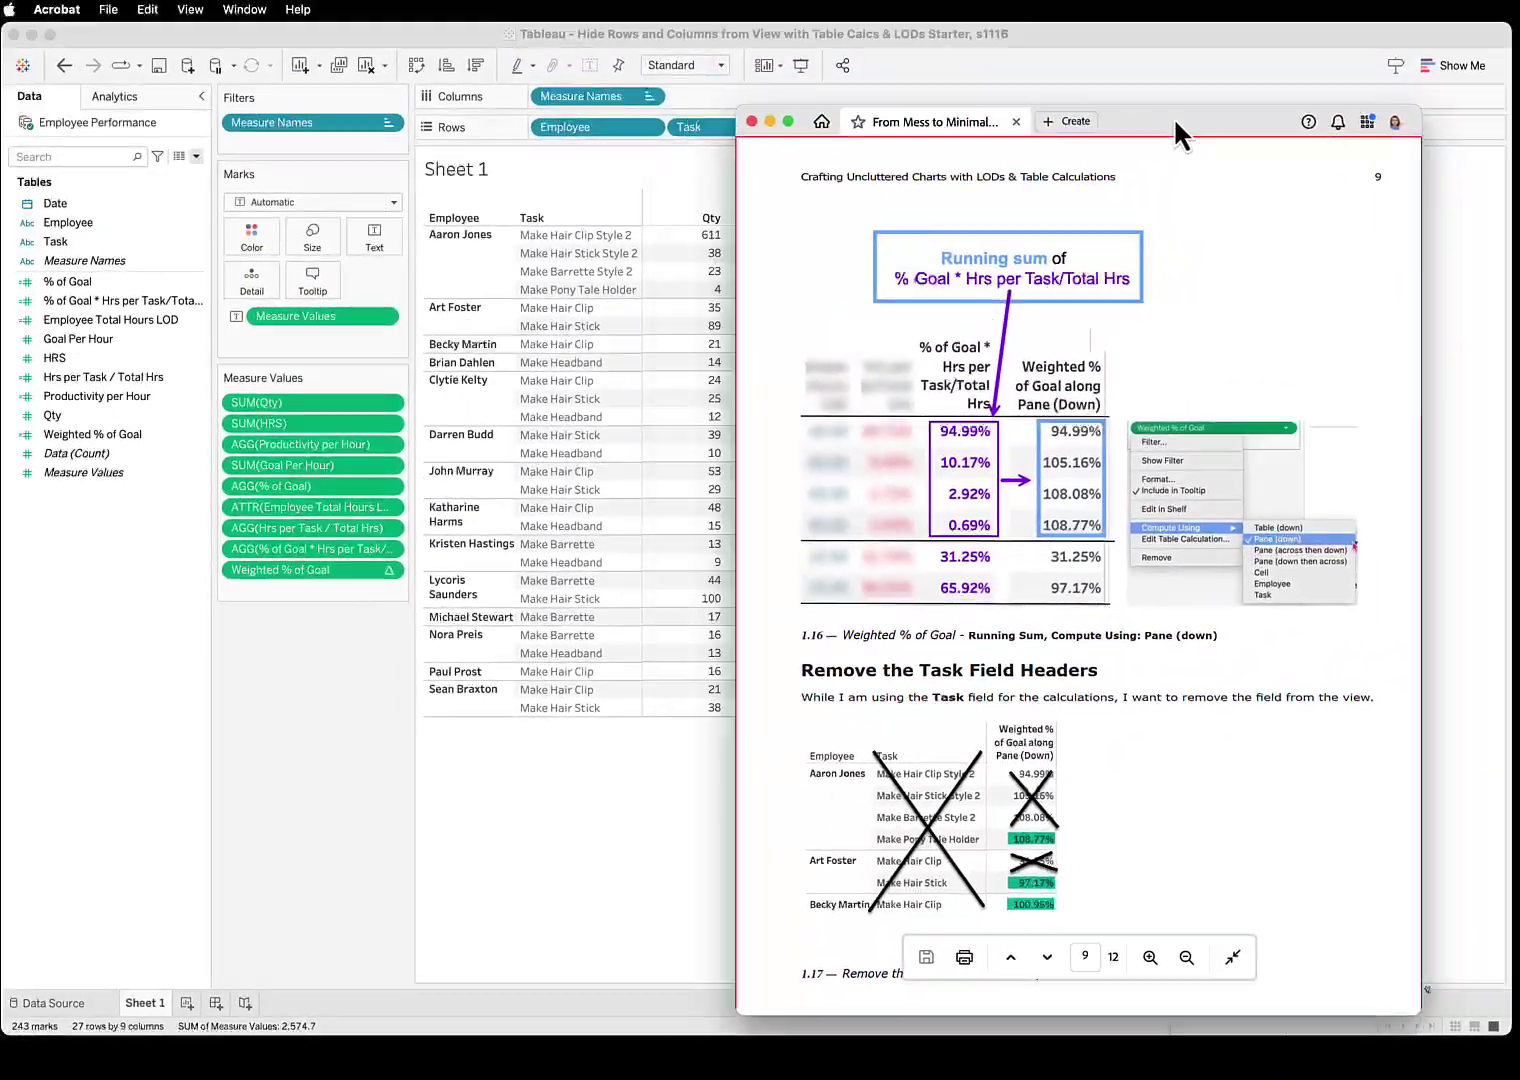
- Move the PDF guide aside, return to Tableau and hide the Task field's header in the table
{"action": "left_click_drag", "start_coordinate": [1173, 116], "coordinate": [1280, 69]}
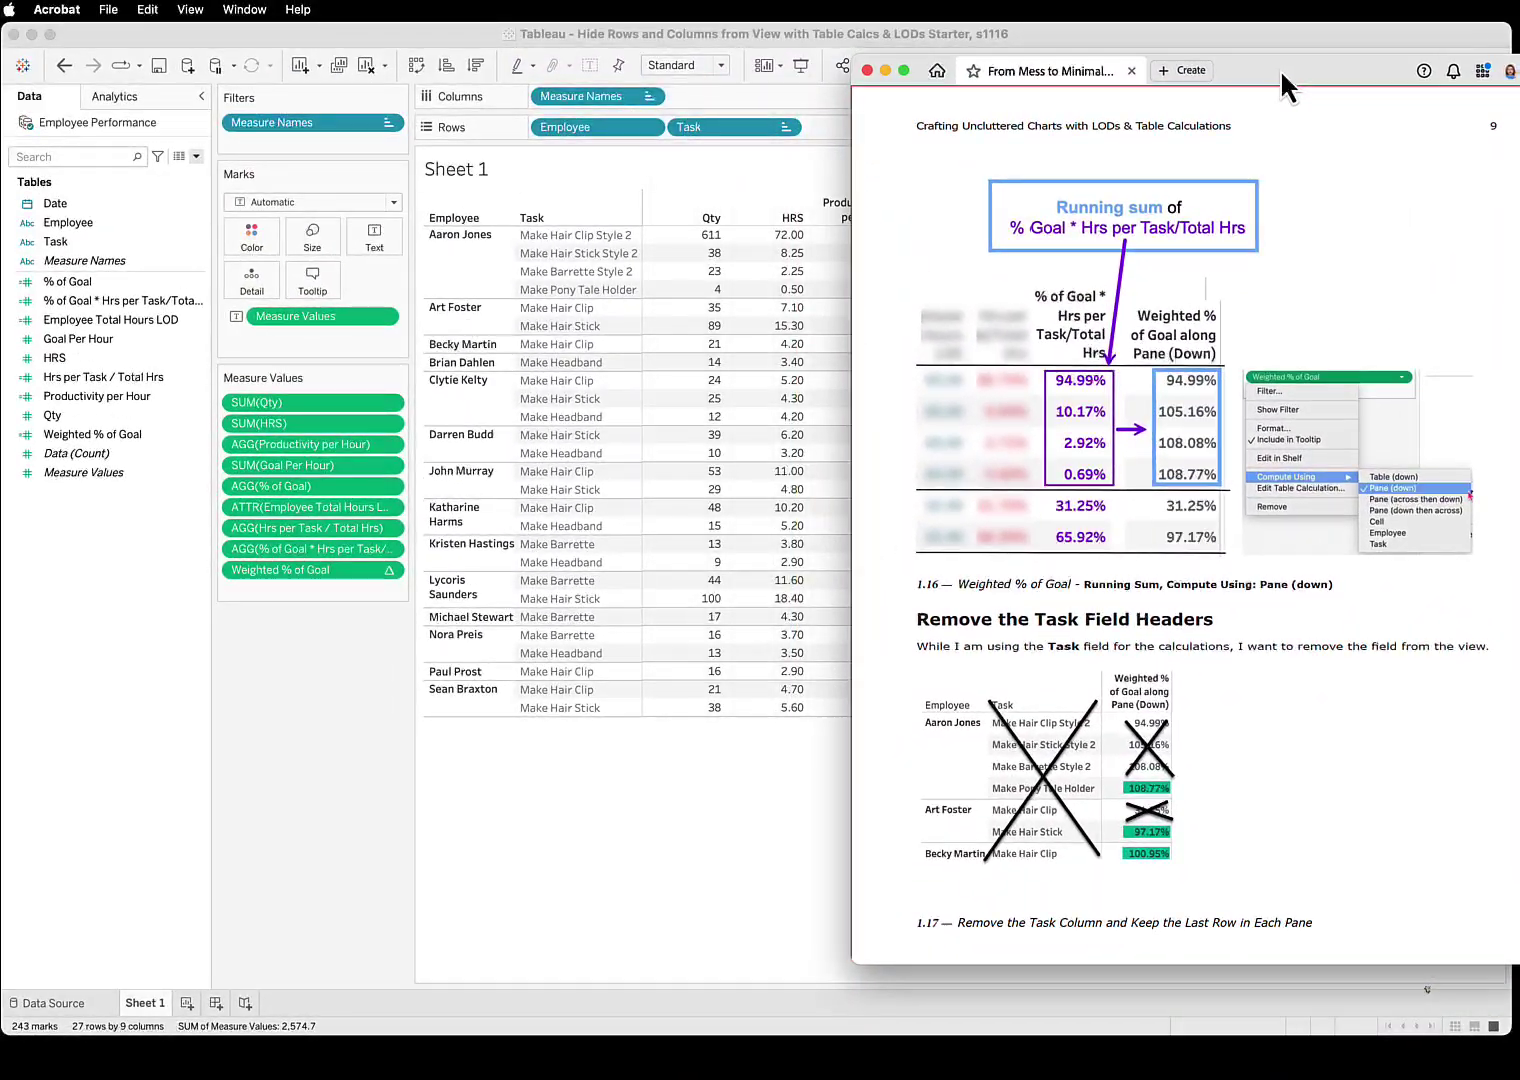
{"action": "key", "text": "super+shift+4"}
{"action": "left_click", "coordinate": [786, 127]}
{"action": "left_click", "coordinate": [787, 127]}
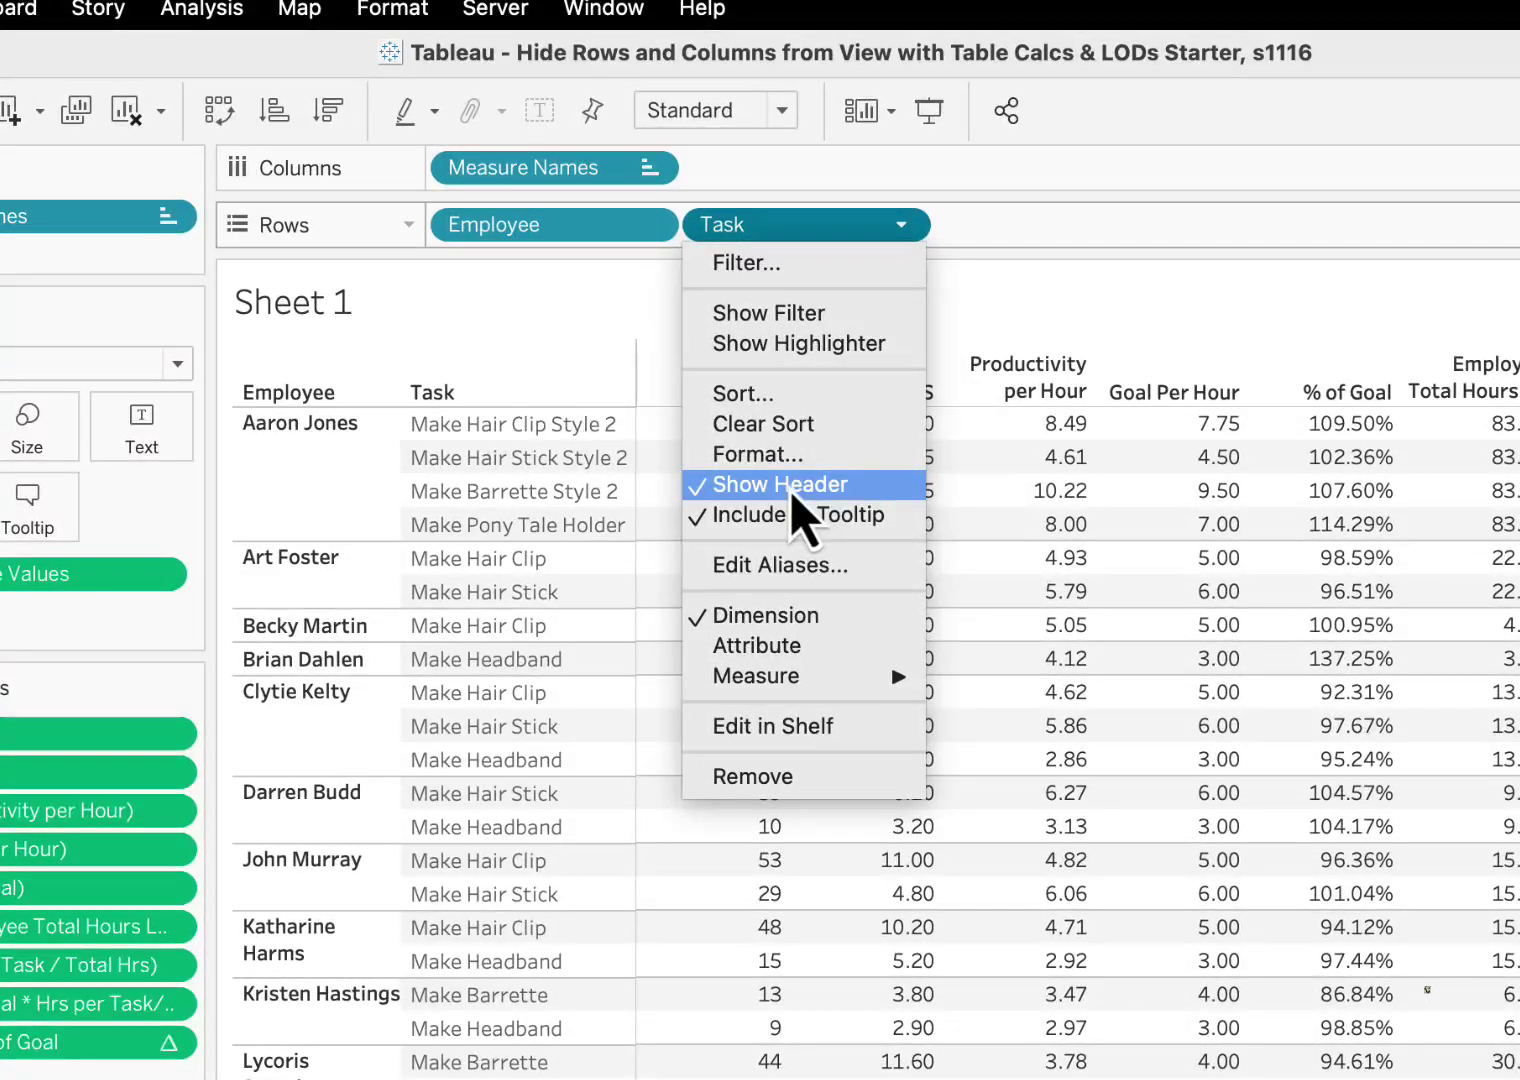
{"action": "left_click", "coordinate": [770, 426]}
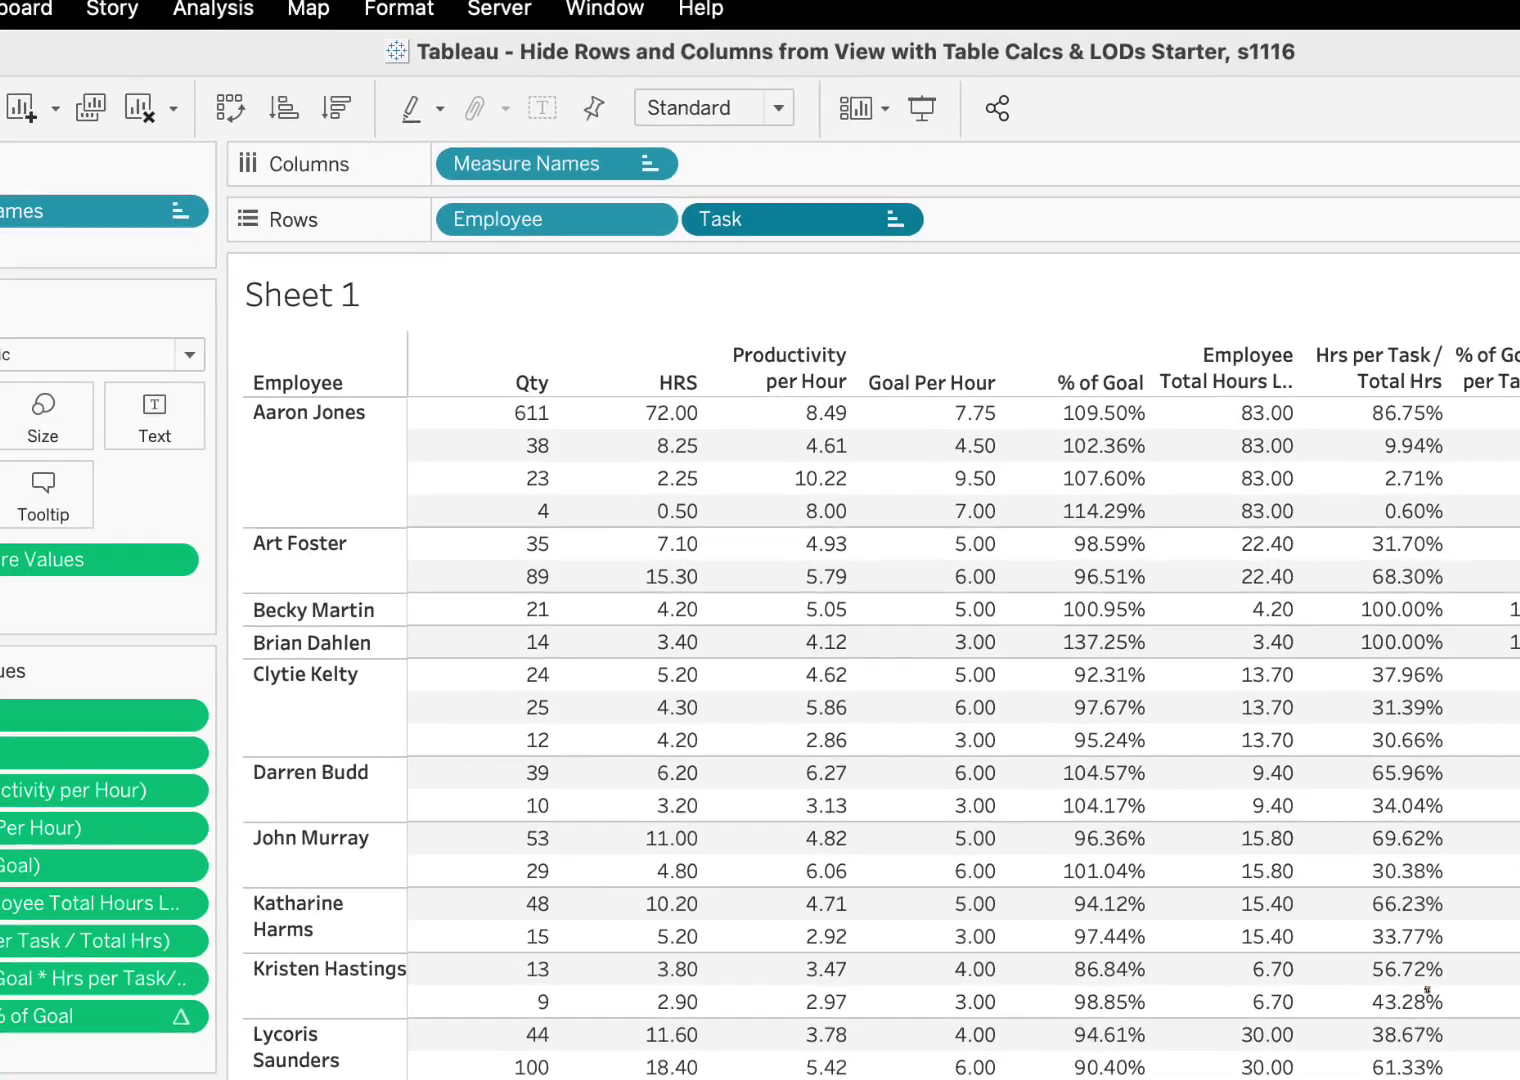
- Switch to the PDF guide in Acrobat, read the Weighted last row of partition section on page 10, and minimise the guide
{"action": "key", "text": "super+Tab"}
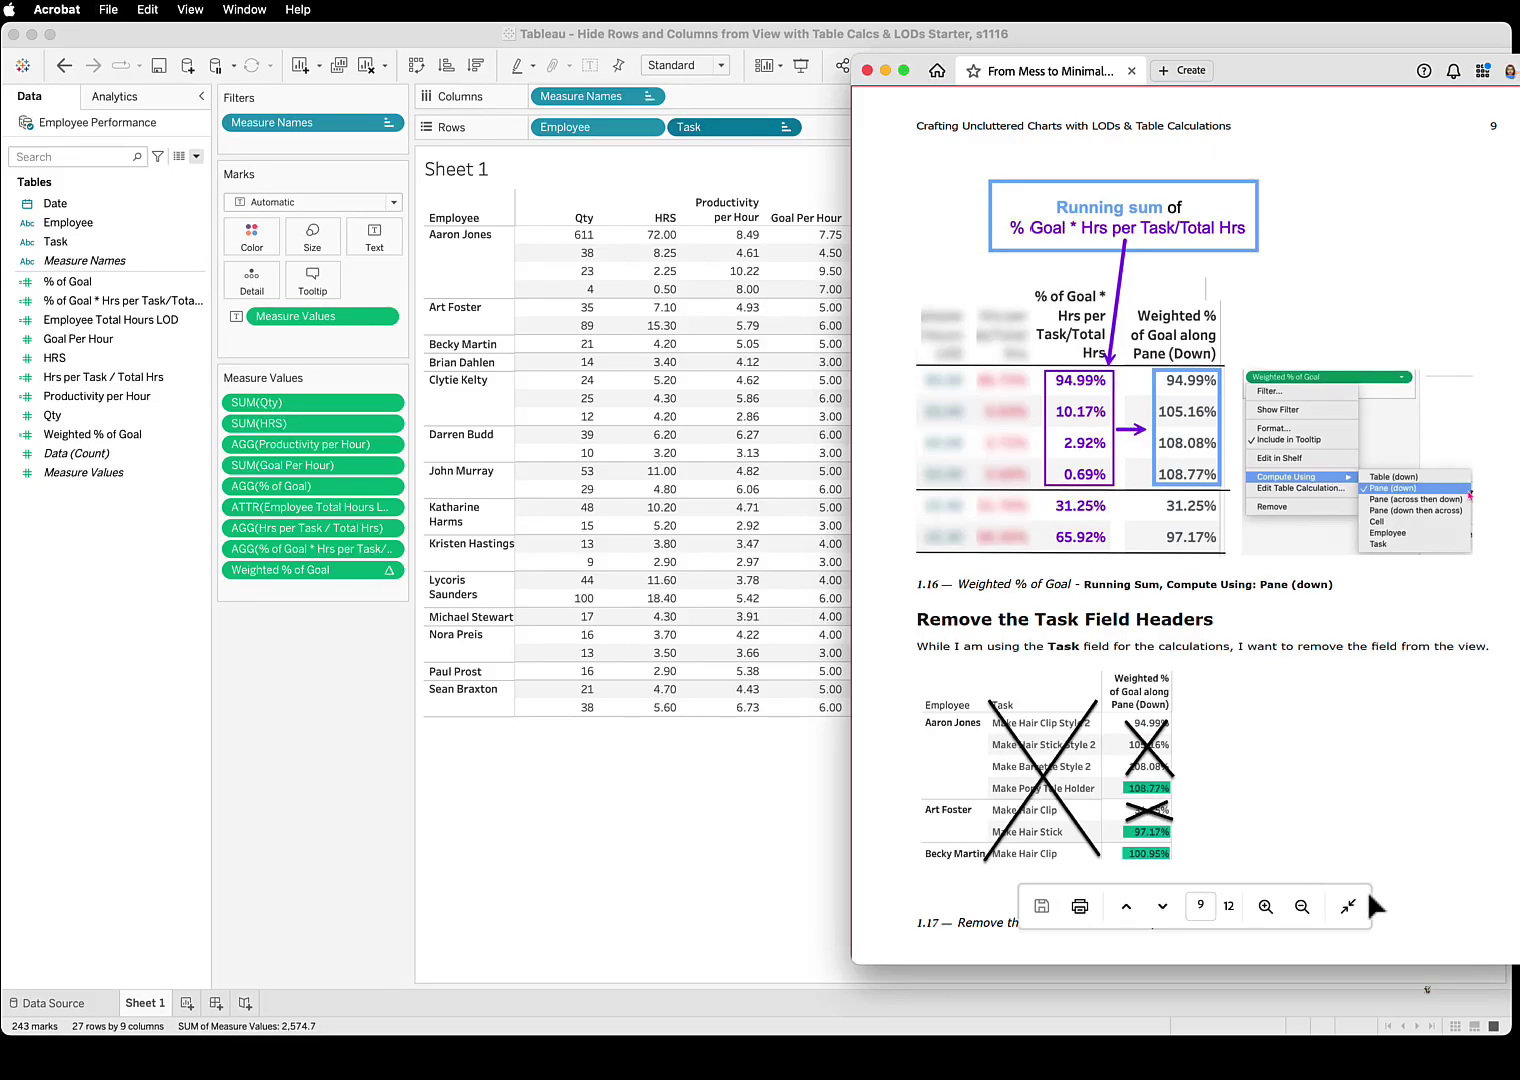
{"action": "left_click", "coordinate": [1162, 906]}
{"action": "left_click", "coordinate": [1162, 906]}
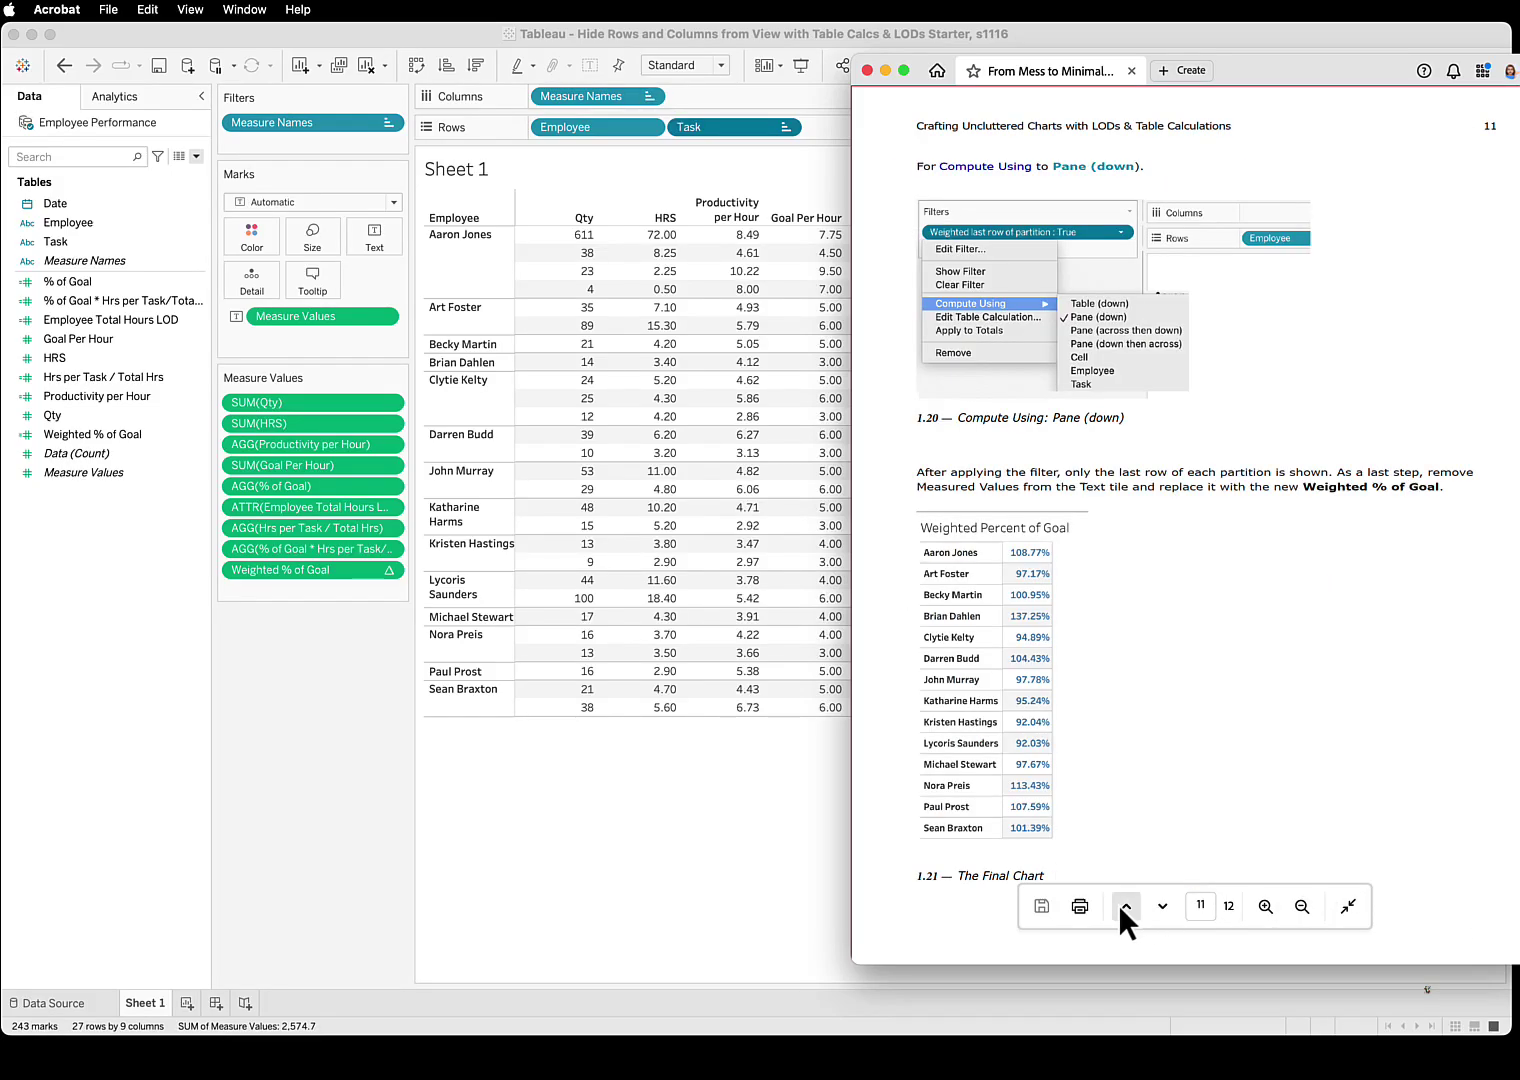
{"action": "left_click", "coordinate": [1125, 906]}
{"action": "left_click", "coordinate": [1125, 906]}
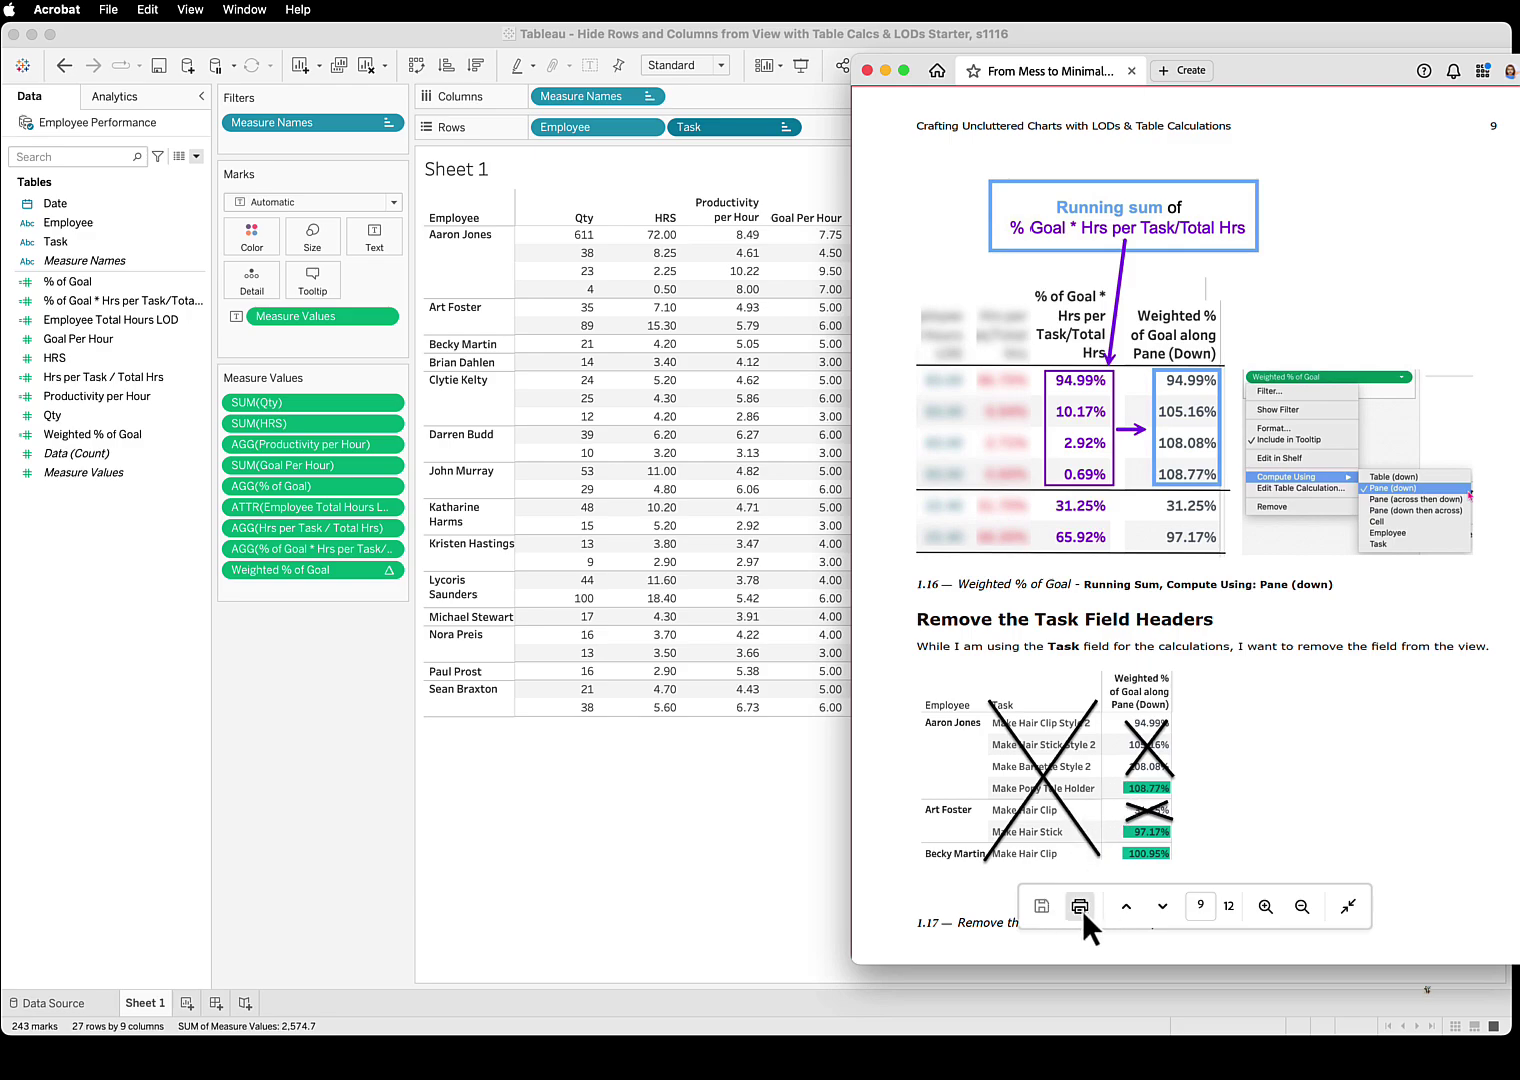
{"action": "left_click", "coordinate": [1162, 906]}
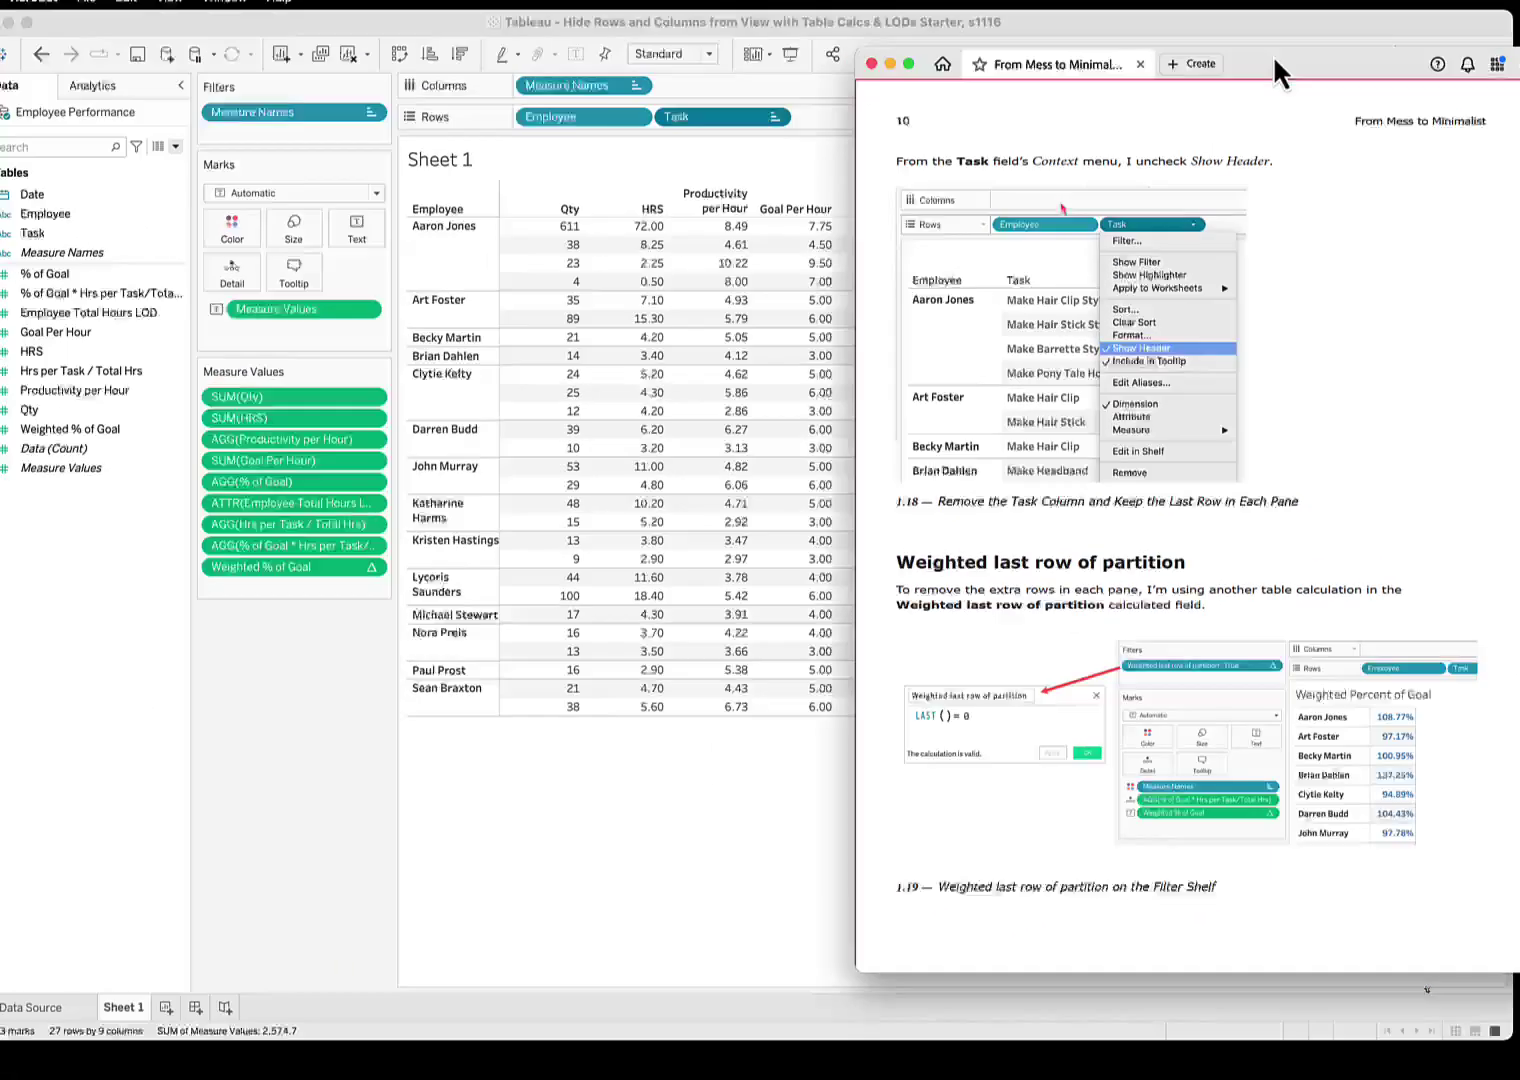
{"action": "left_click_drag", "start_coordinate": [1272, 53], "coordinate": [1519, 55]}
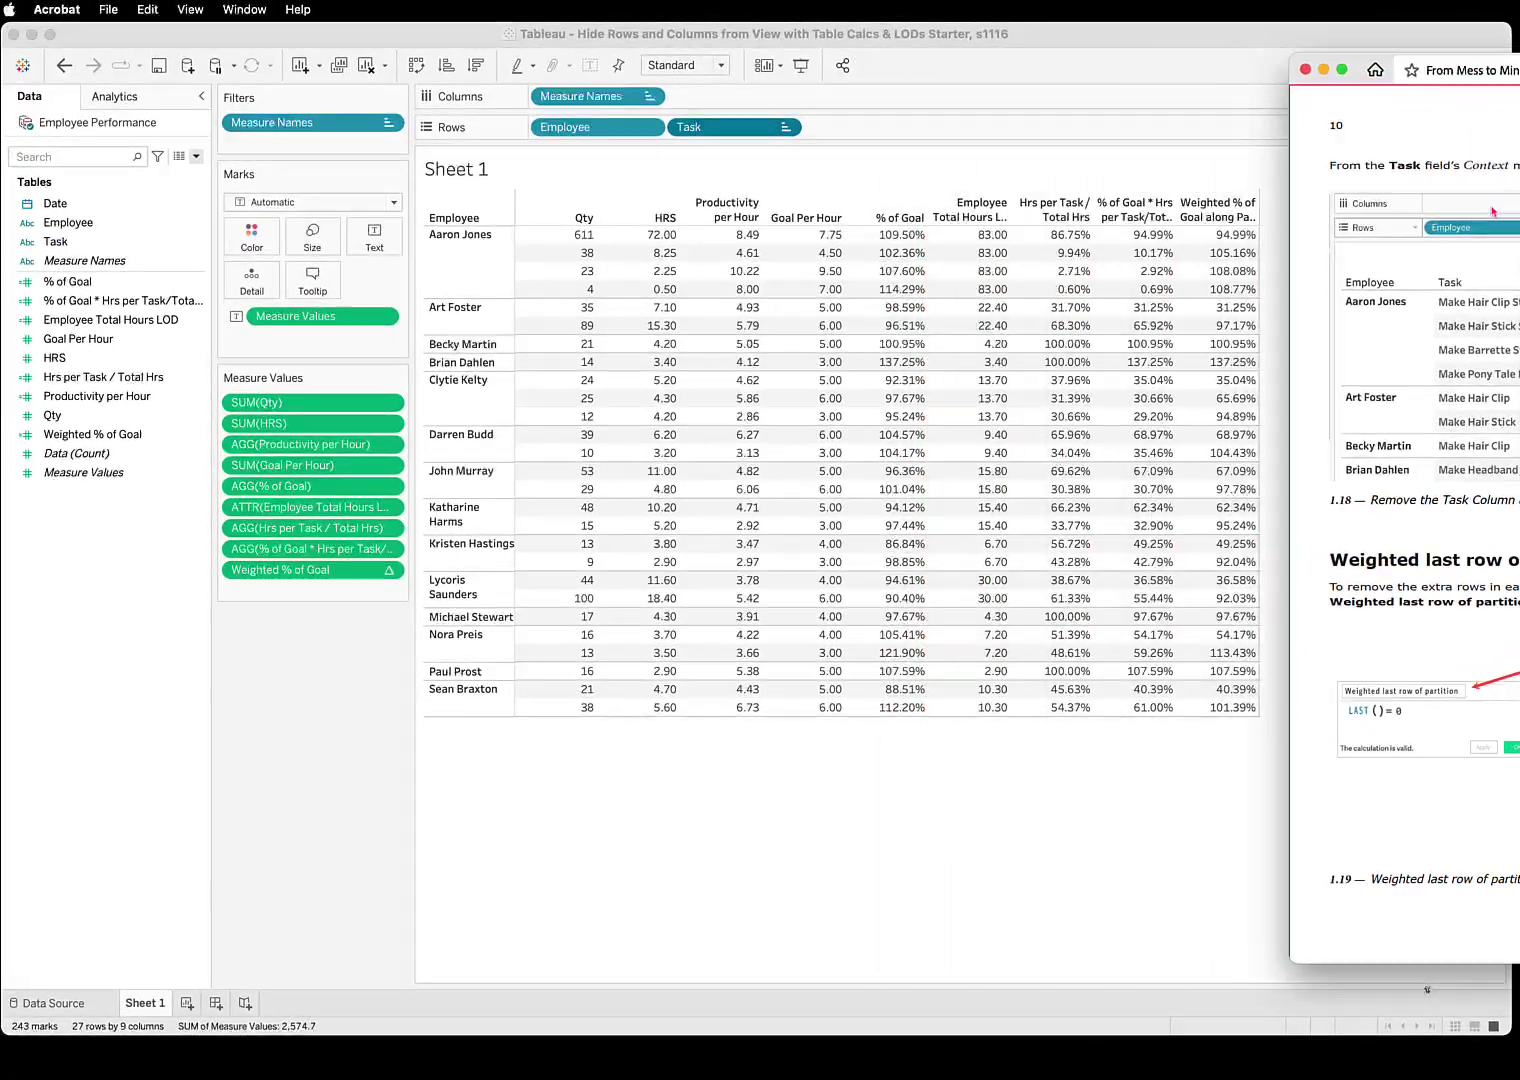
{"action": "key", "text": "super+m"}
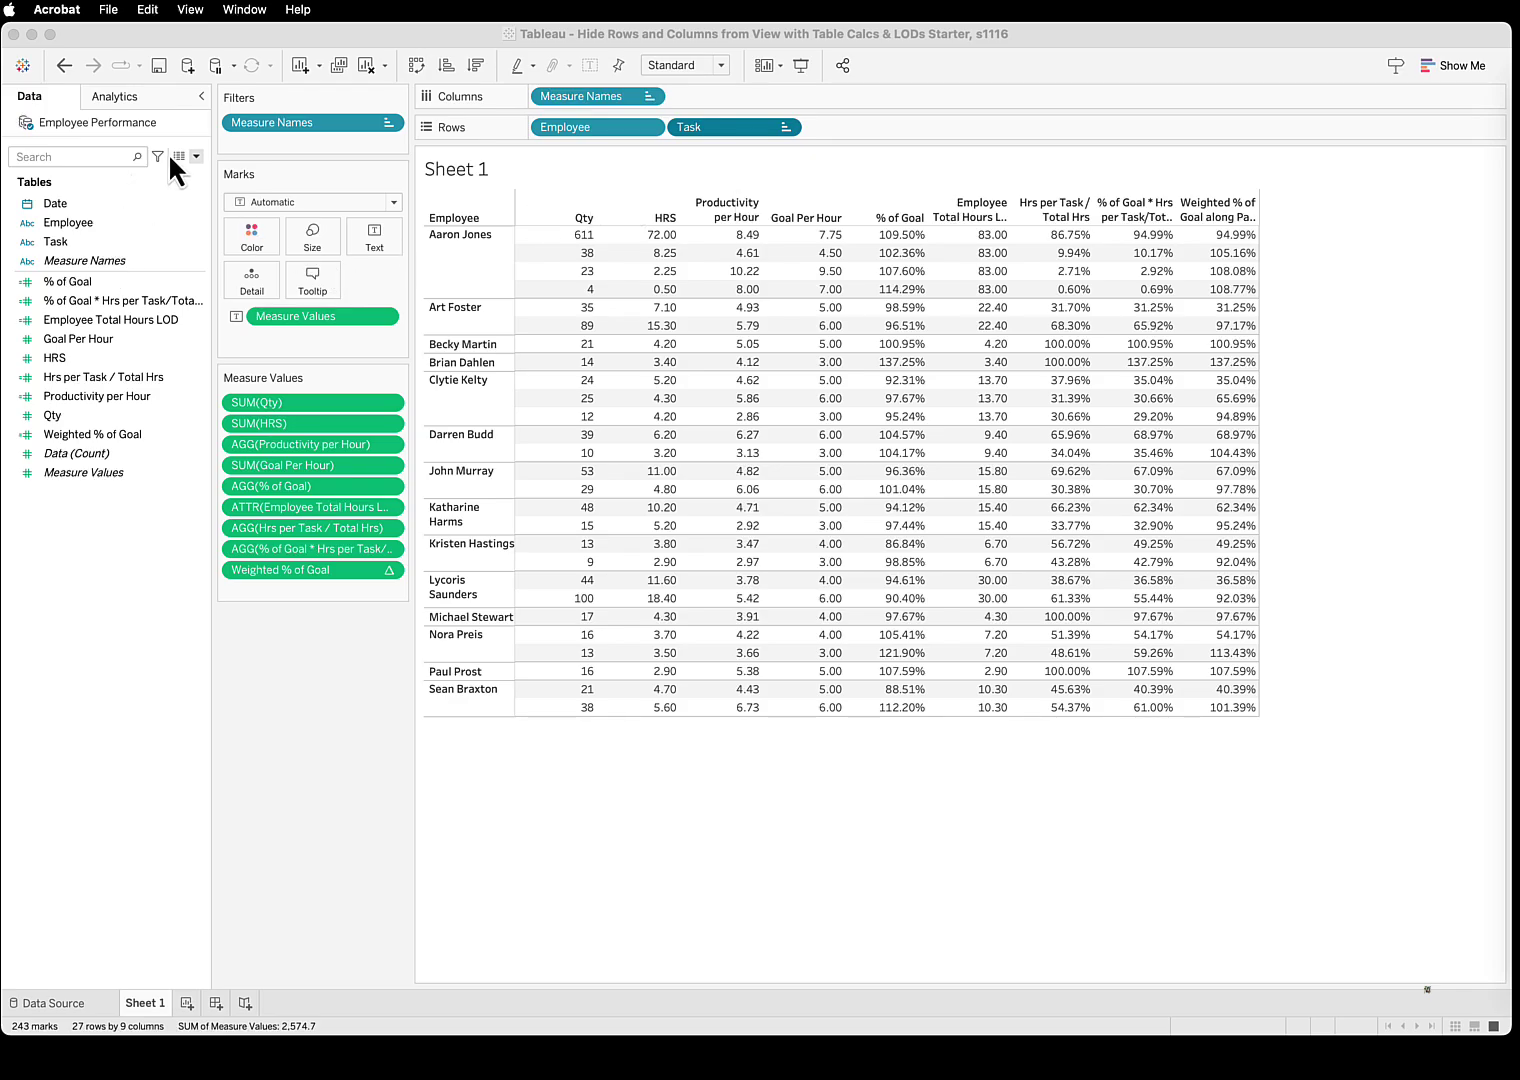
- Create a calculated field in Tableau named Weighted last row of partition
{"action": "left_click", "coordinate": [196, 157]}
{"action": "left_click", "coordinate": [121, 172]}
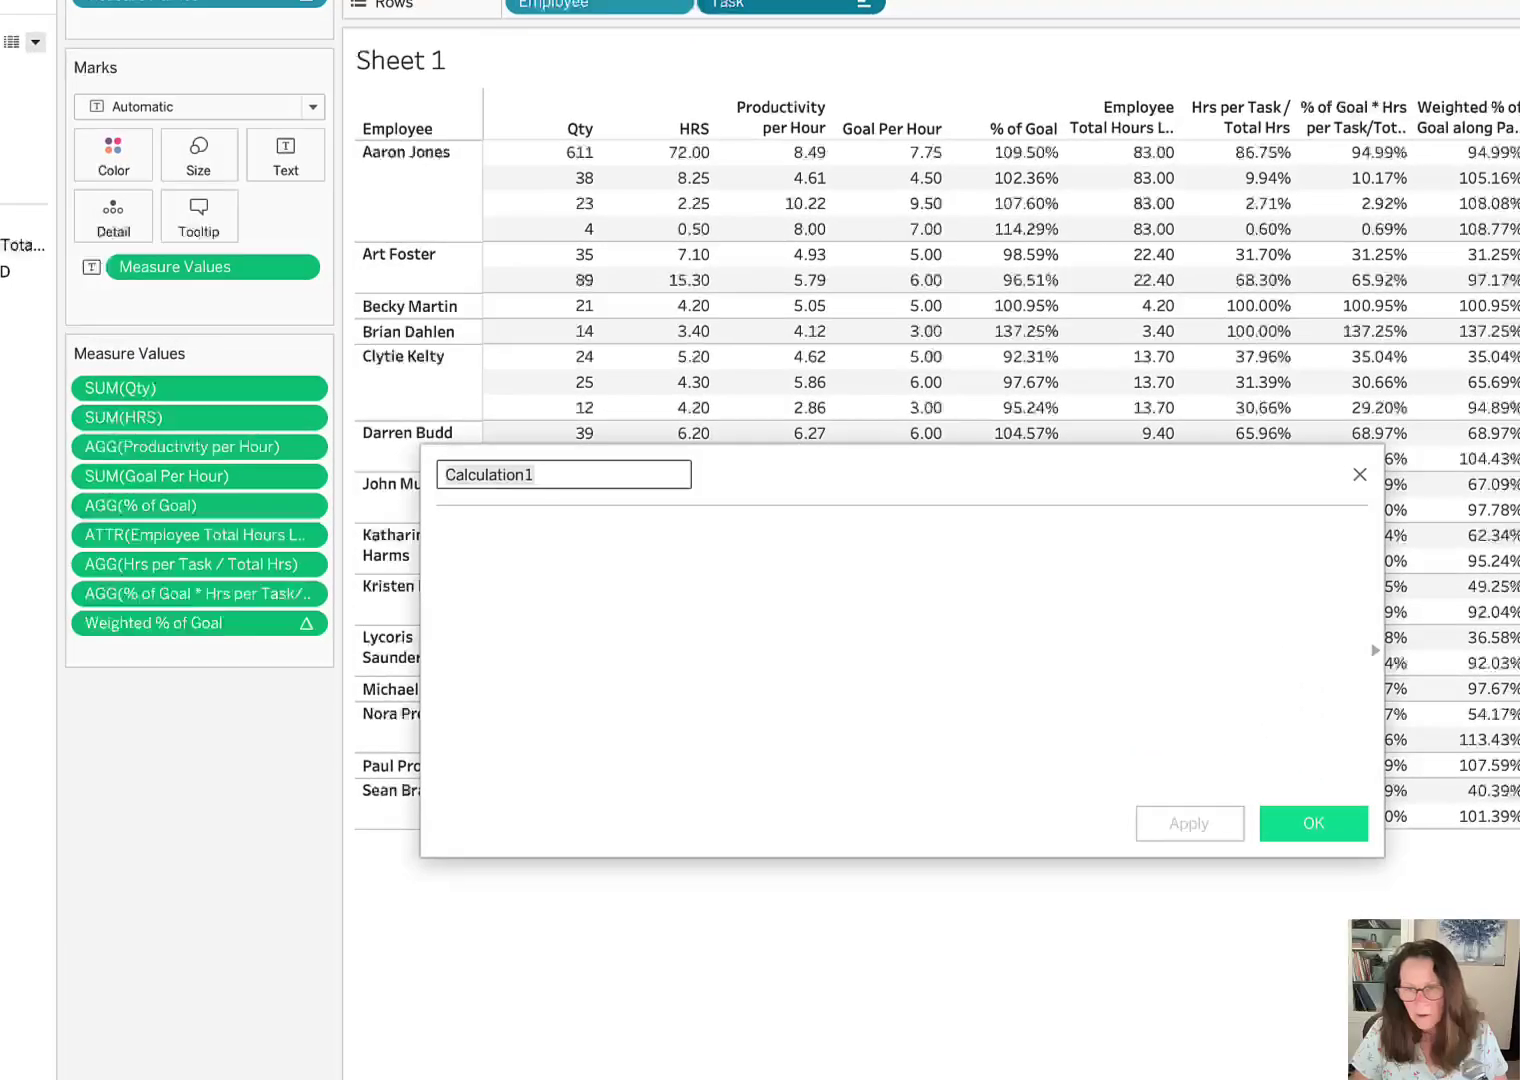
{"action": "type", "text": "Wei"}
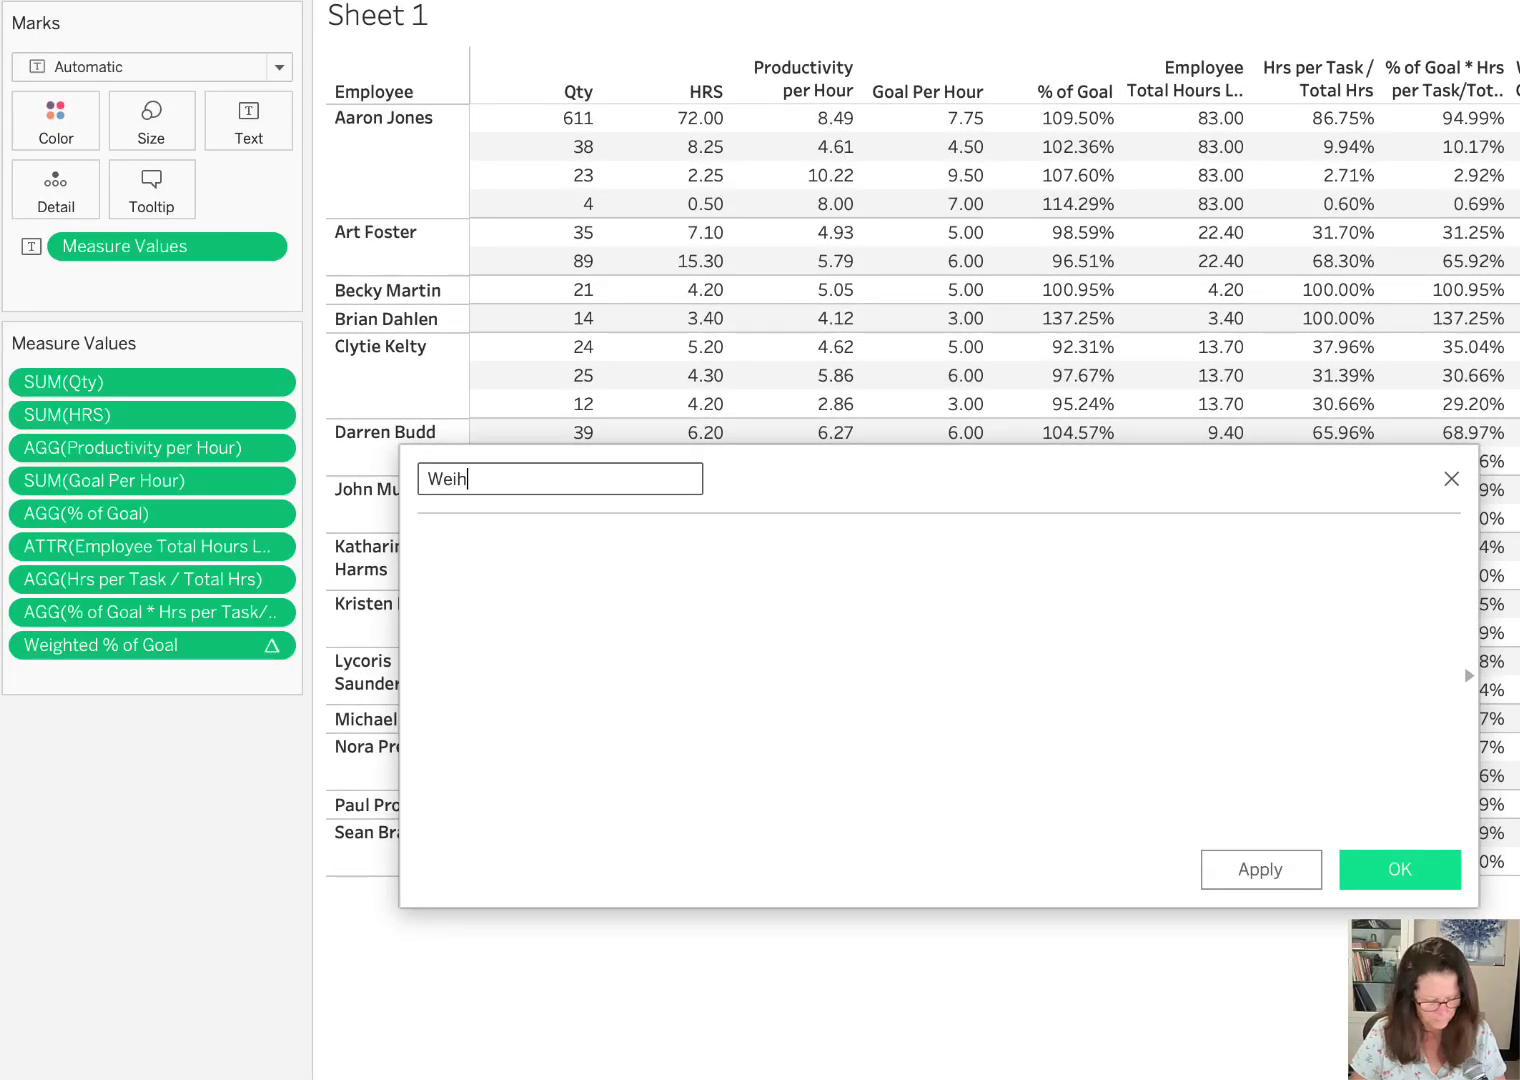
{"action": "type", "text": "ghted "}
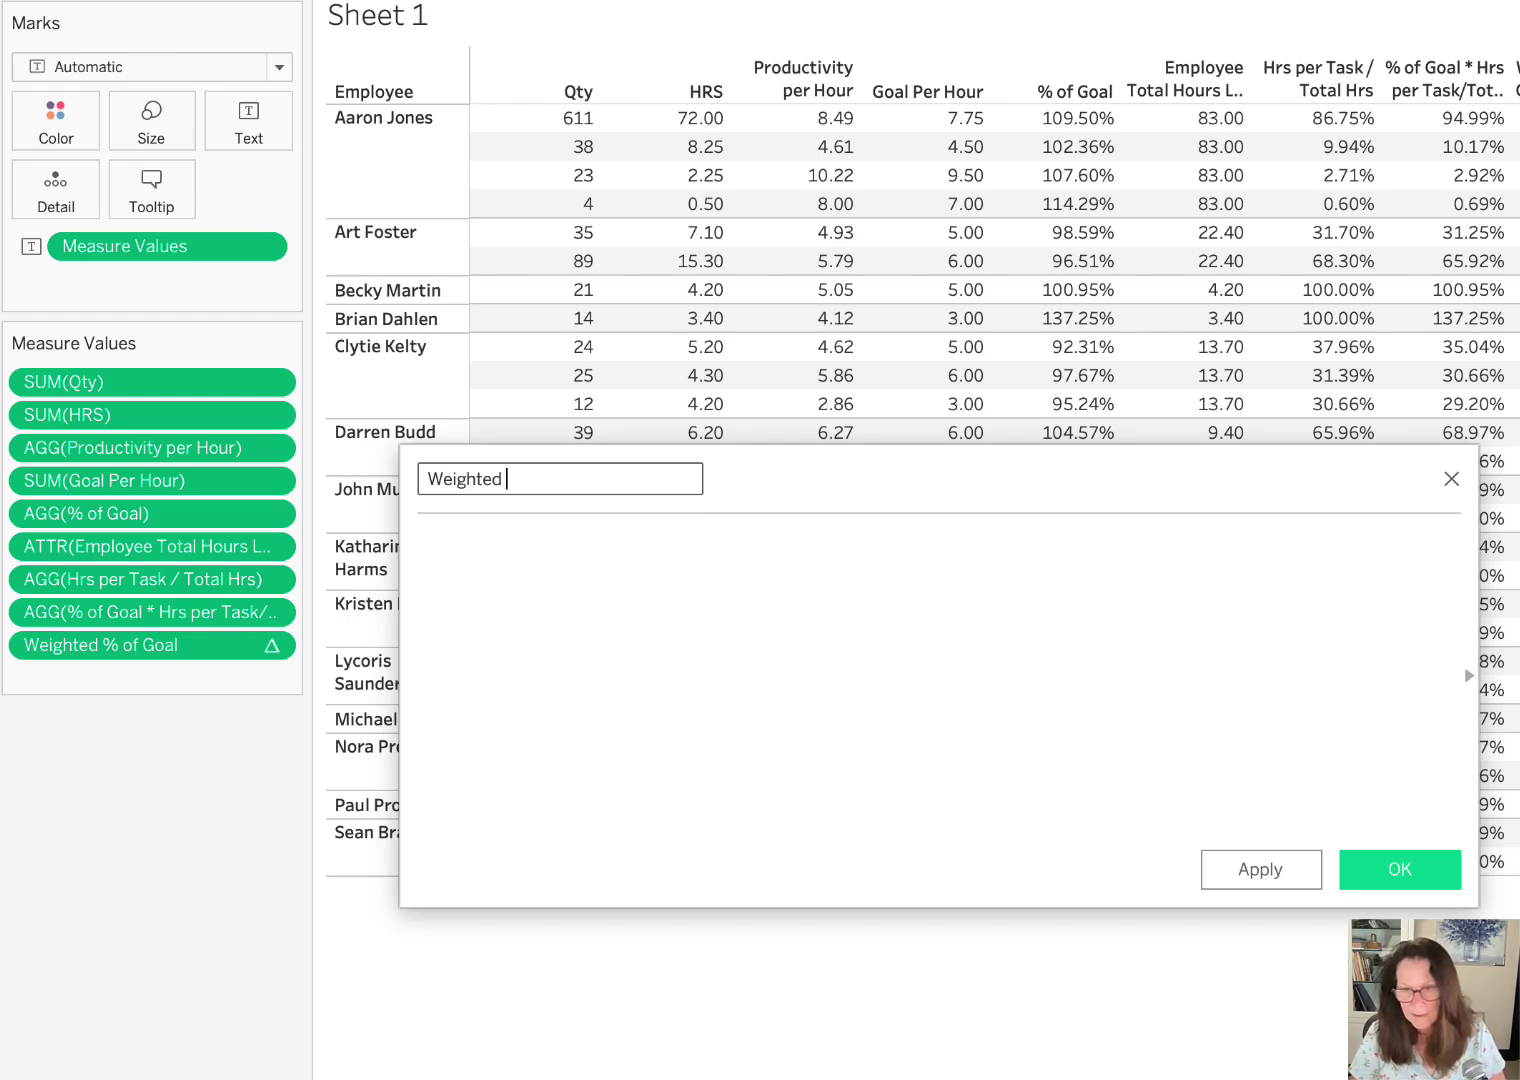
{"action": "type", "text": "last row of p"}
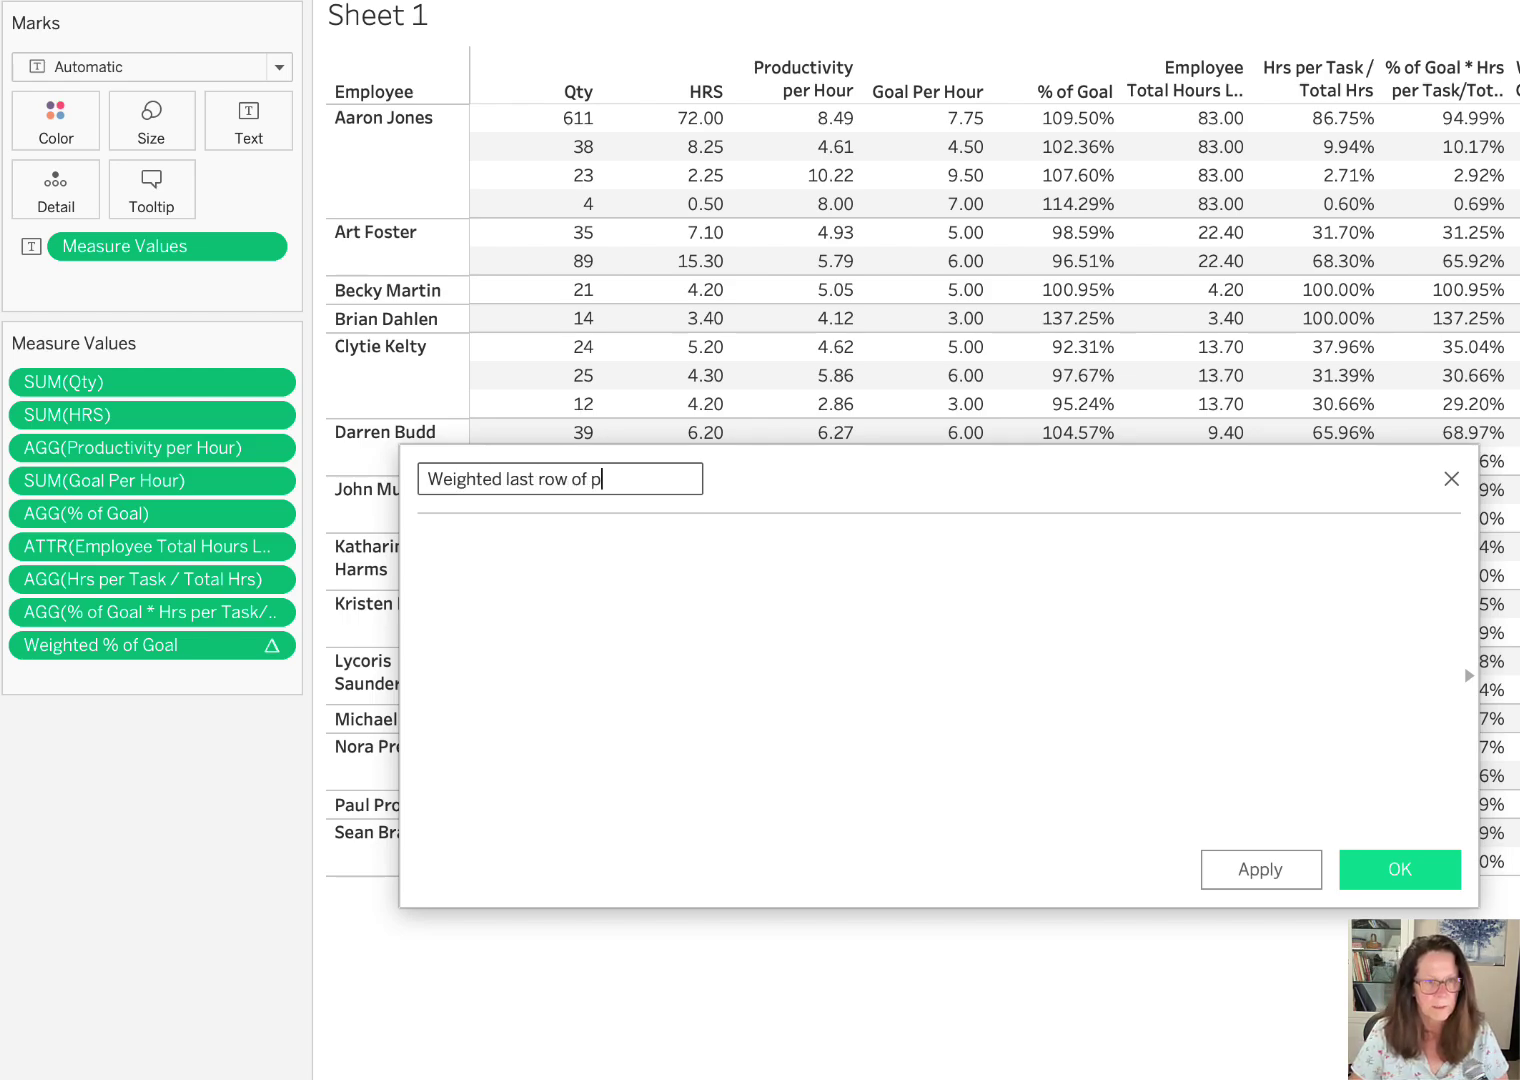
{"action": "type", "text": "artition"}
- Enter the formula LAST() = 0 for Weighted last row of partition and save the calculated field
{"action": "left_click", "coordinate": [422, 545]}
{"action": "type", "text": "LA"}
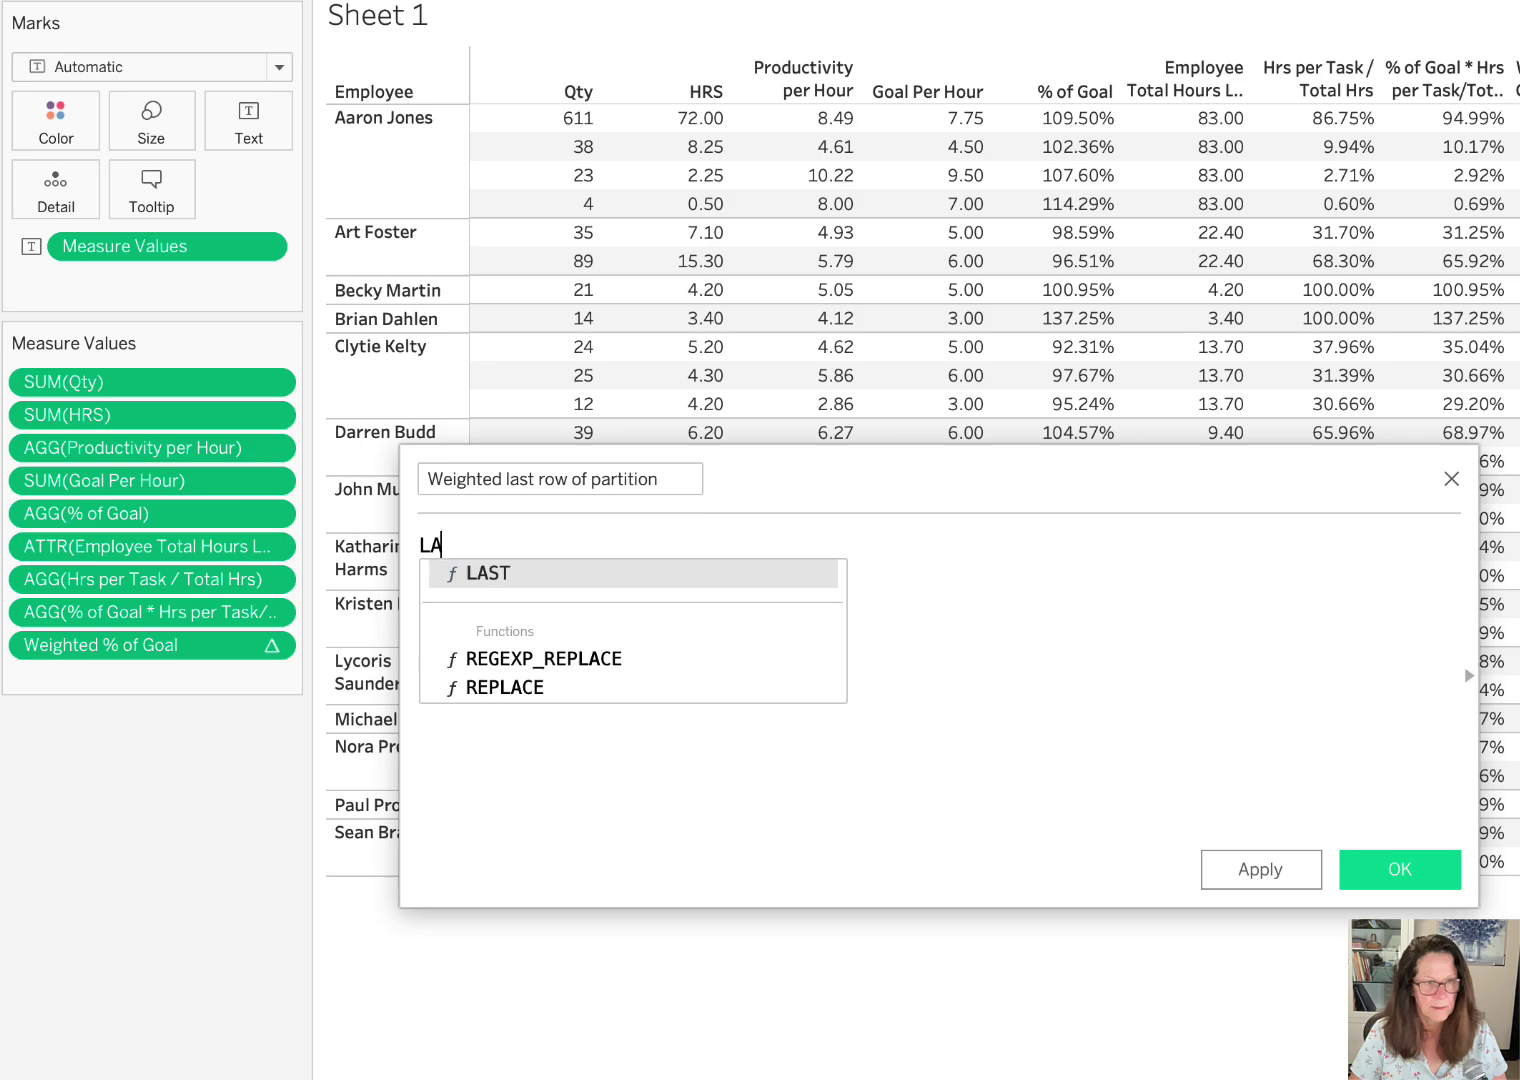
{"action": "type", "text": "ST() = 0"}
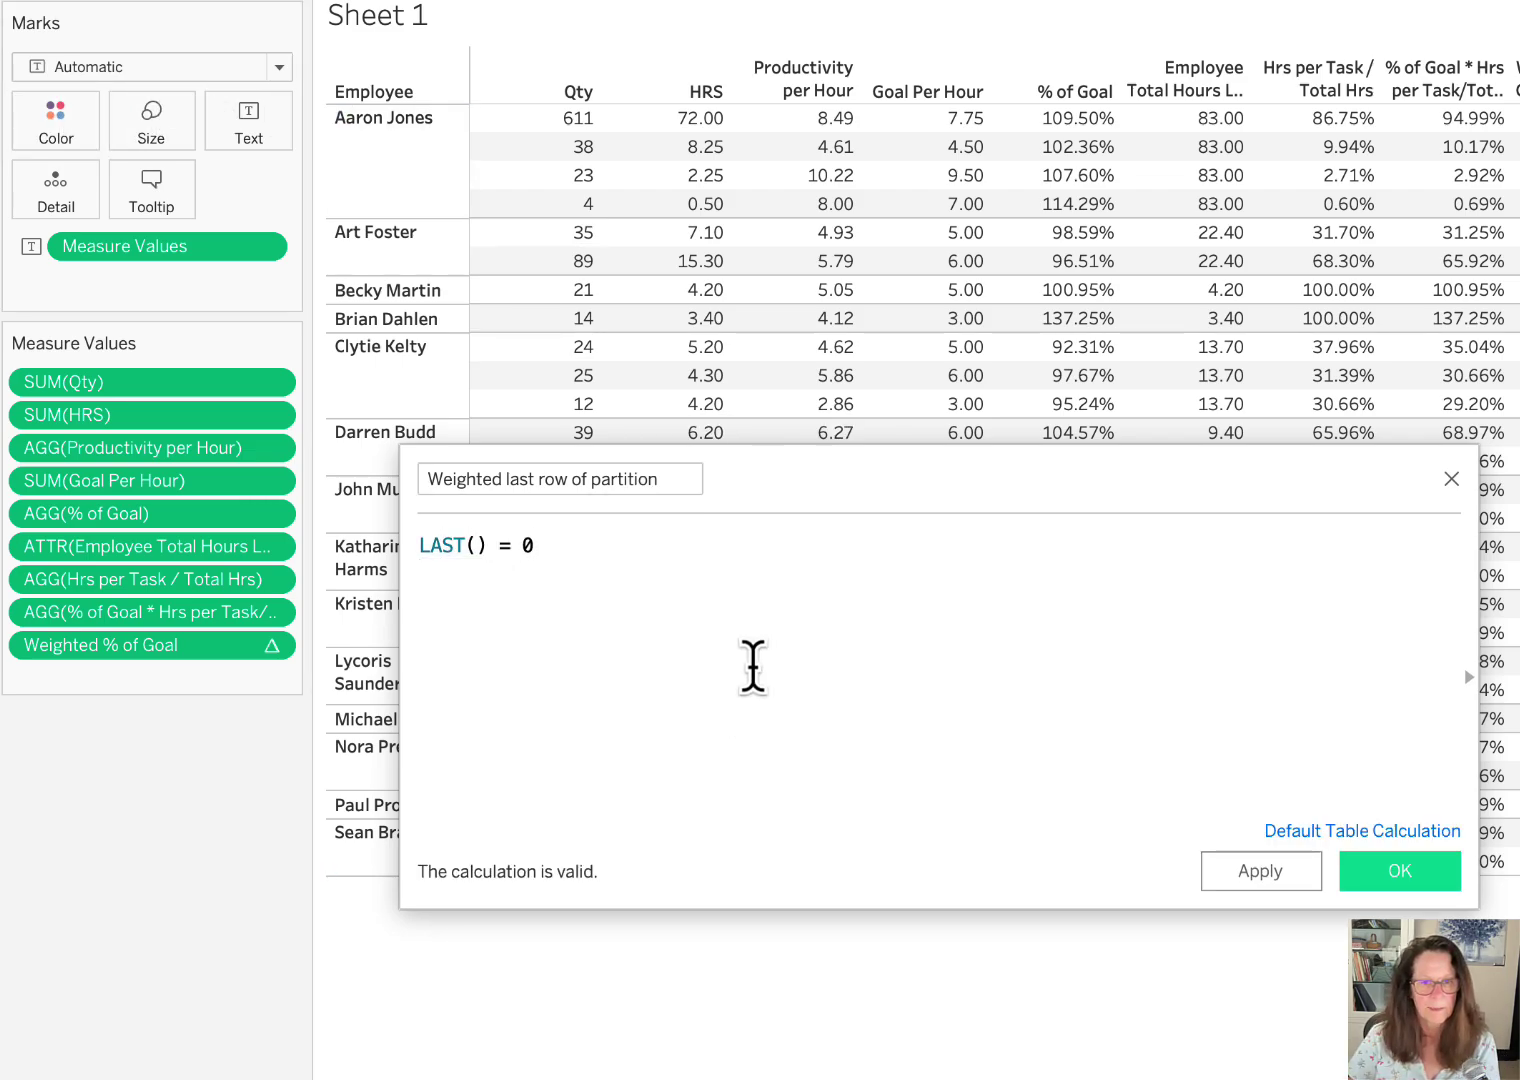
{"action": "left_click", "coordinate": [1450, 872]}
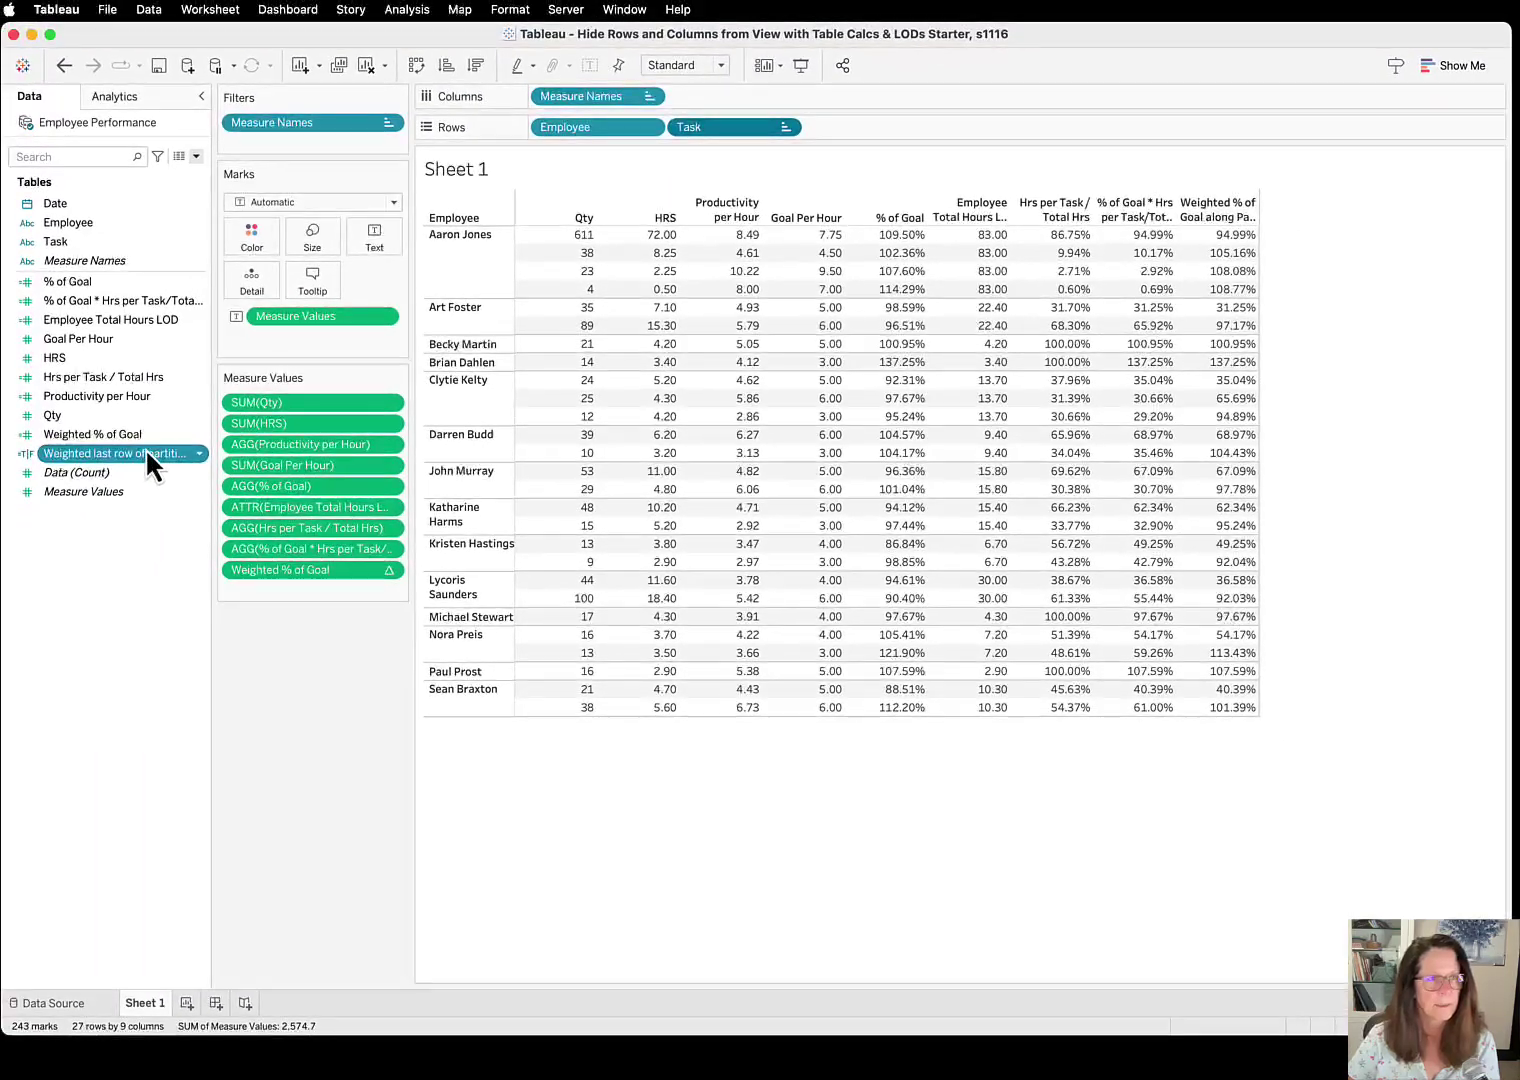
- Filter the table by Weighted last row of partition, keeping only True, and compute that filter using Pane (down)
{"action": "left_click_drag", "start_coordinate": [112, 452], "coordinate": [330, 141]}
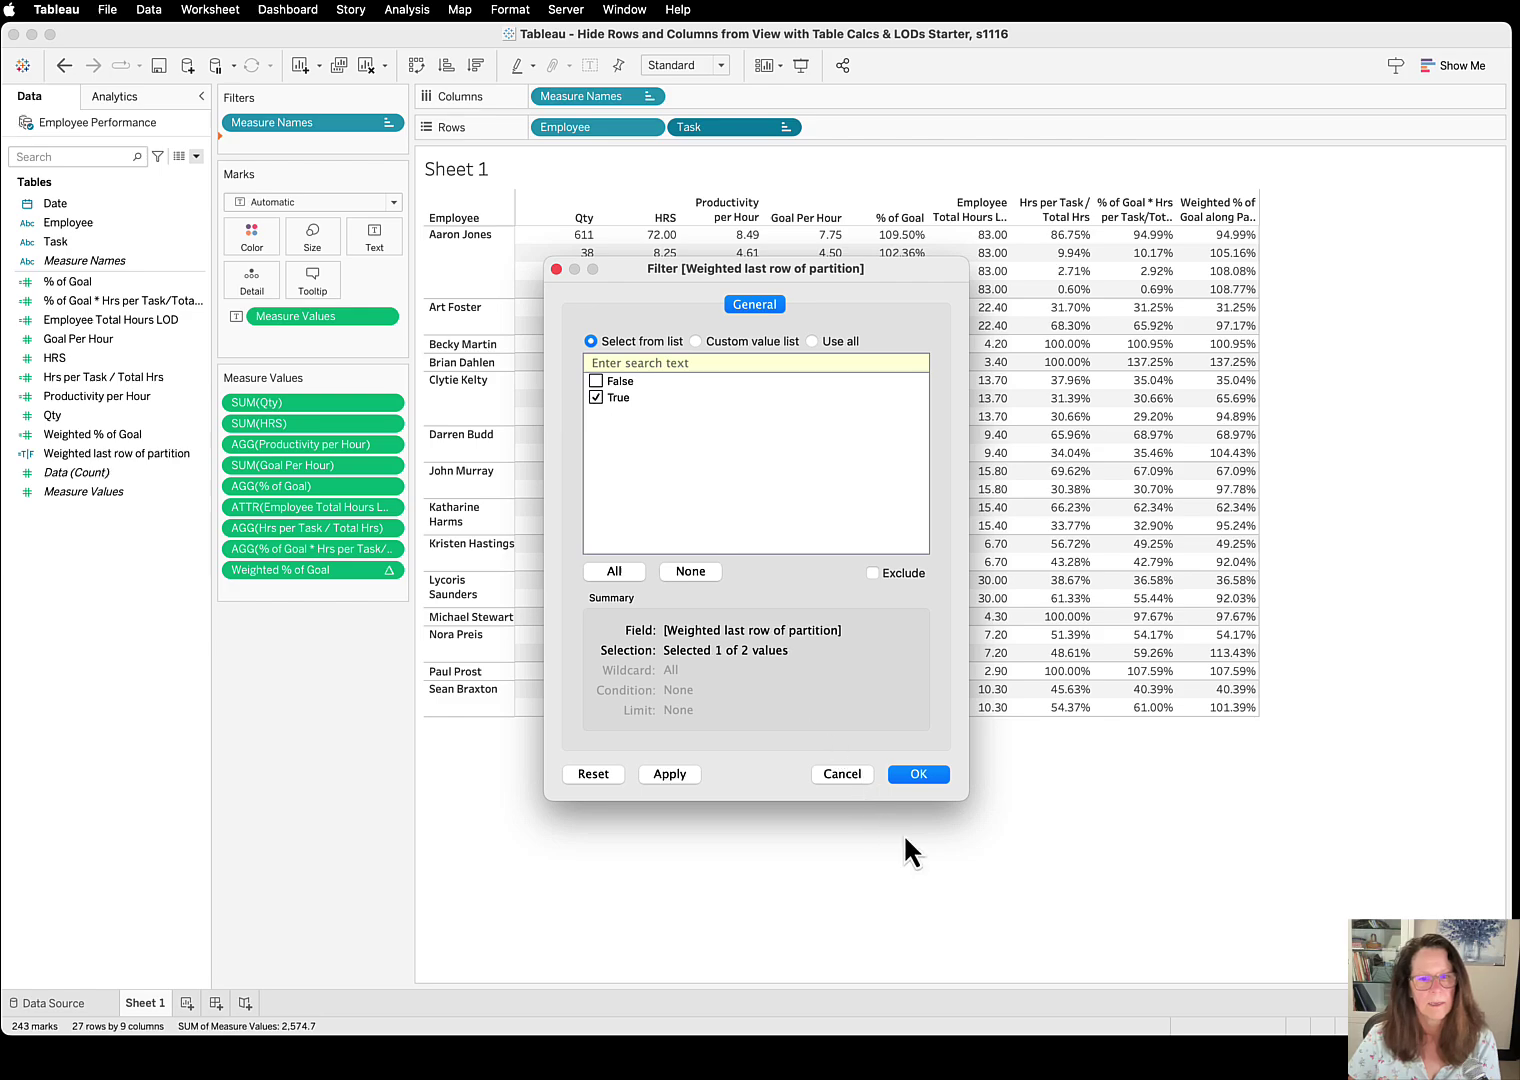
{"action": "left_click", "coordinate": [918, 774]}
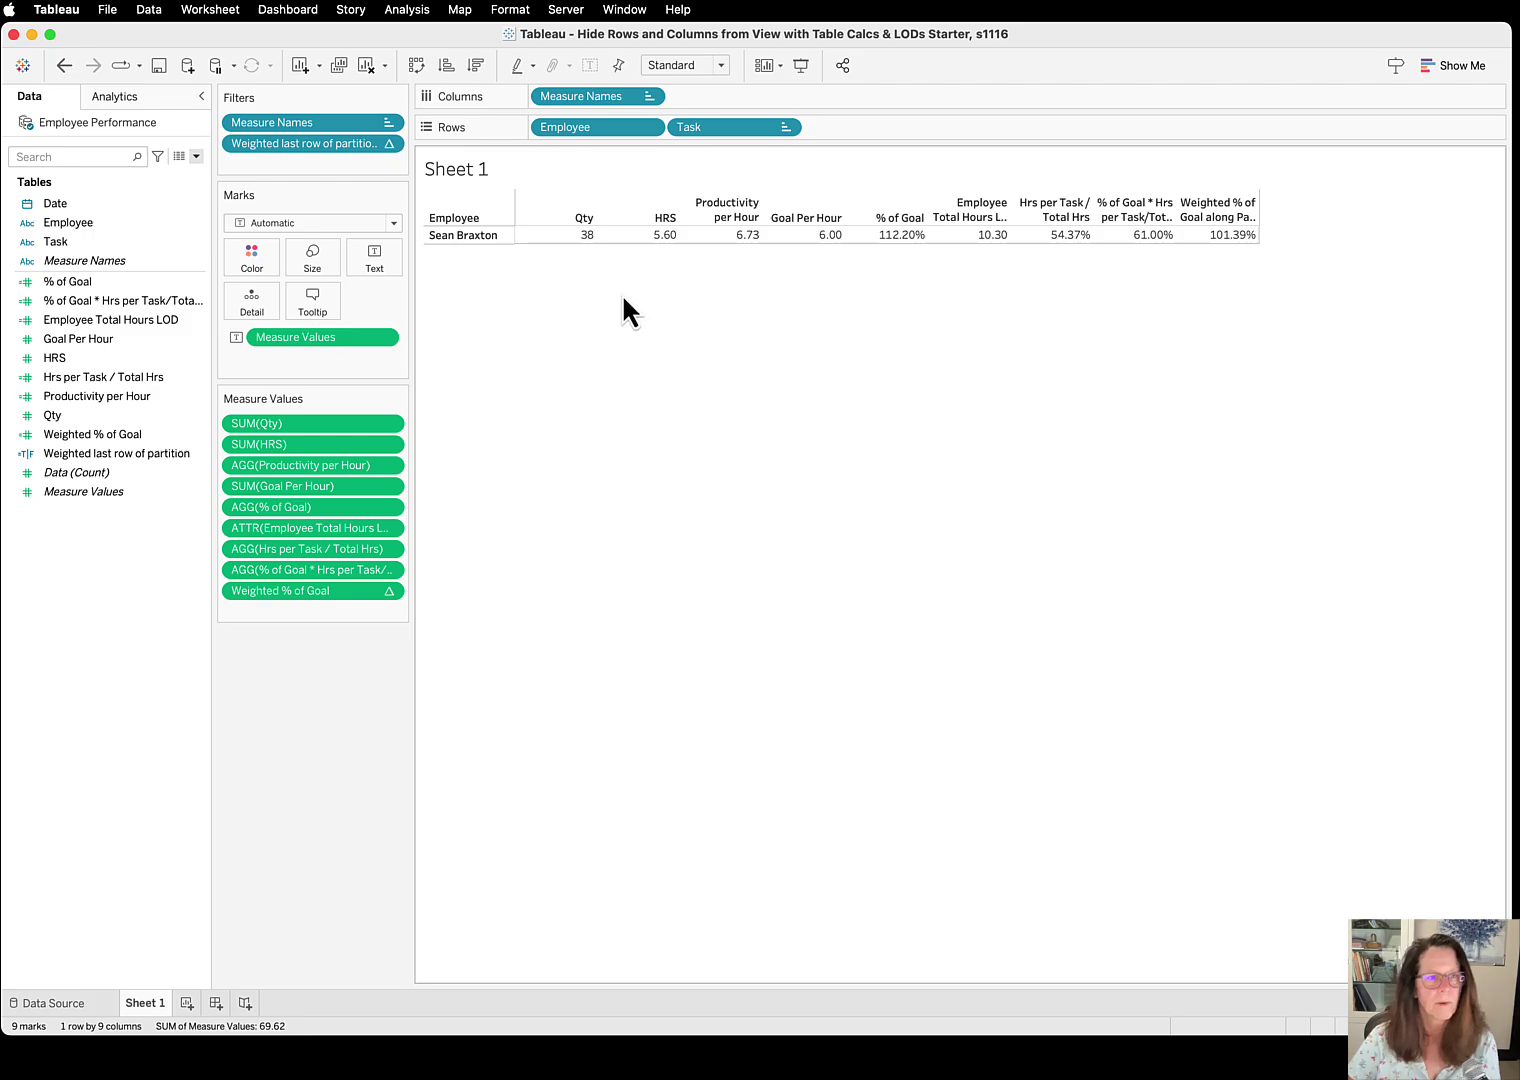
{"action": "left_click", "coordinate": [389, 143]}
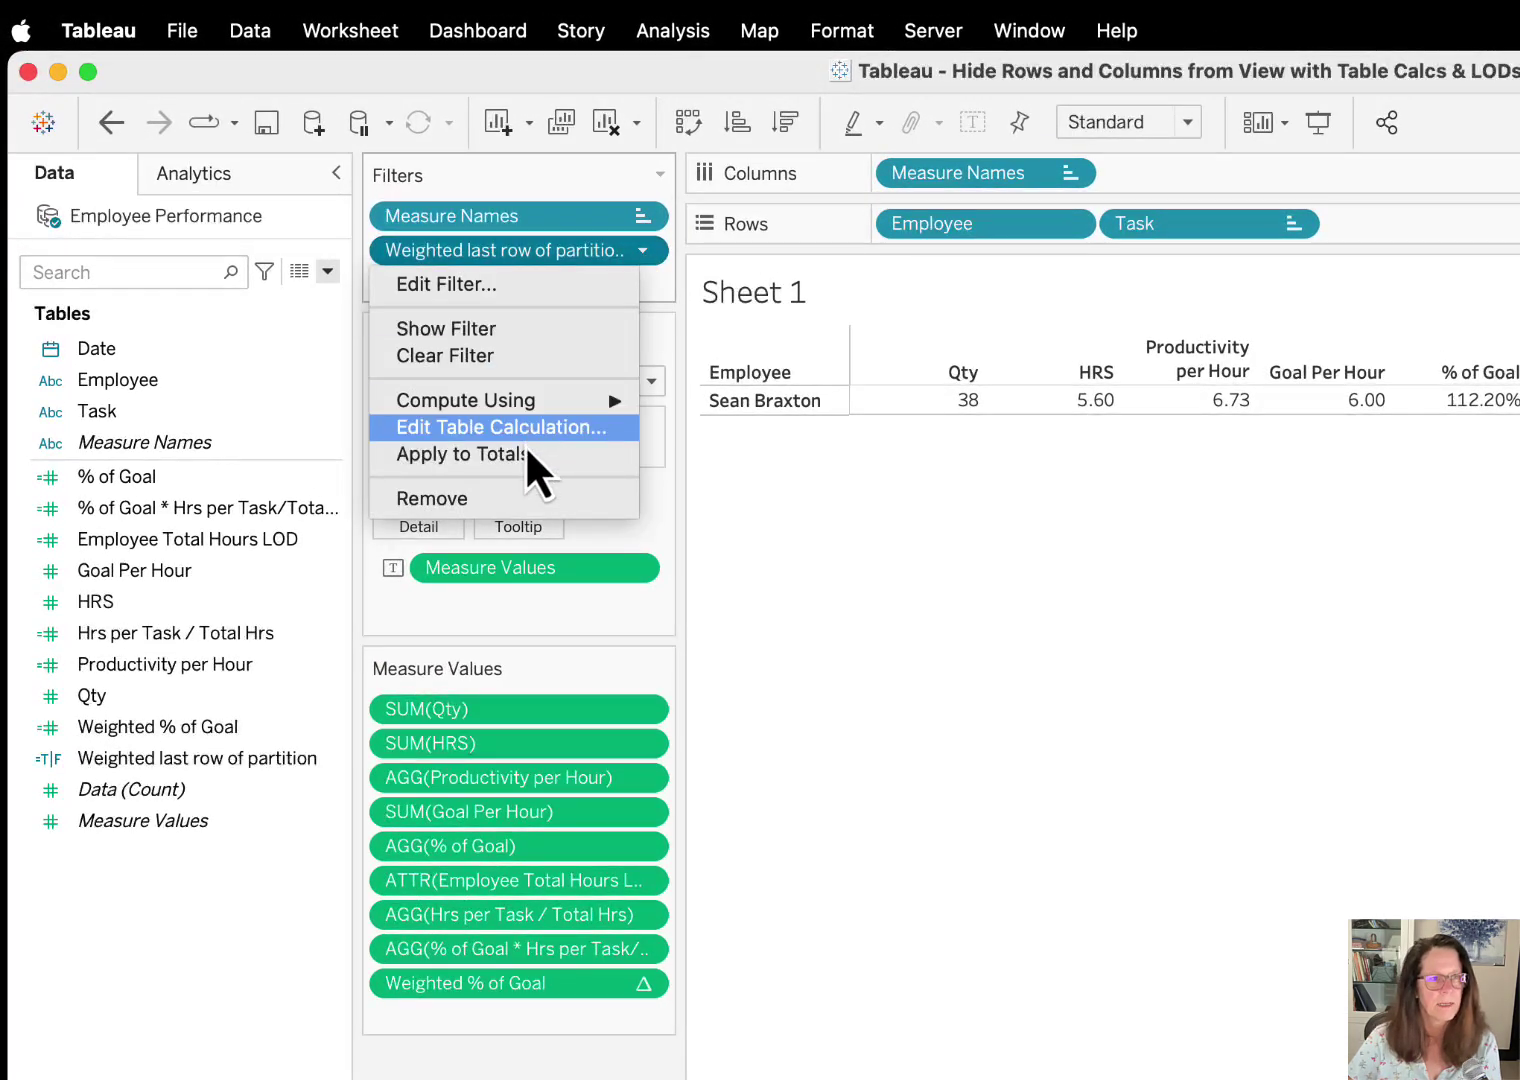
{"action": "mouse_move", "coordinate": [517, 404]}
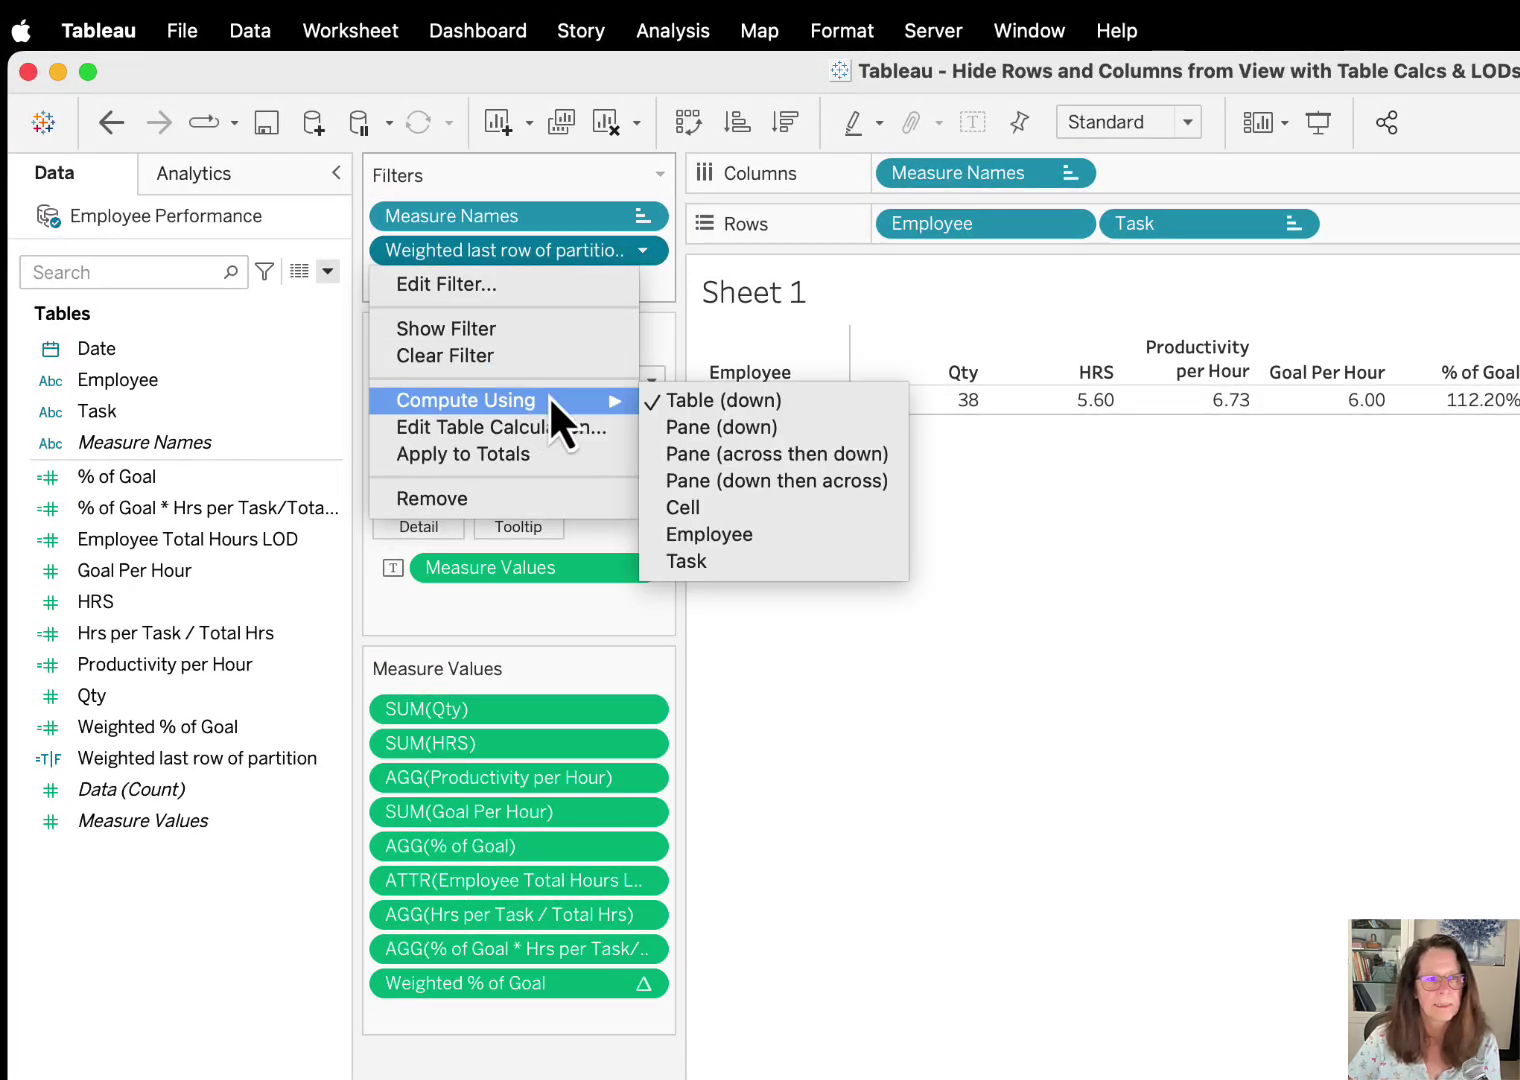
{"action": "left_click", "coordinate": [760, 430]}
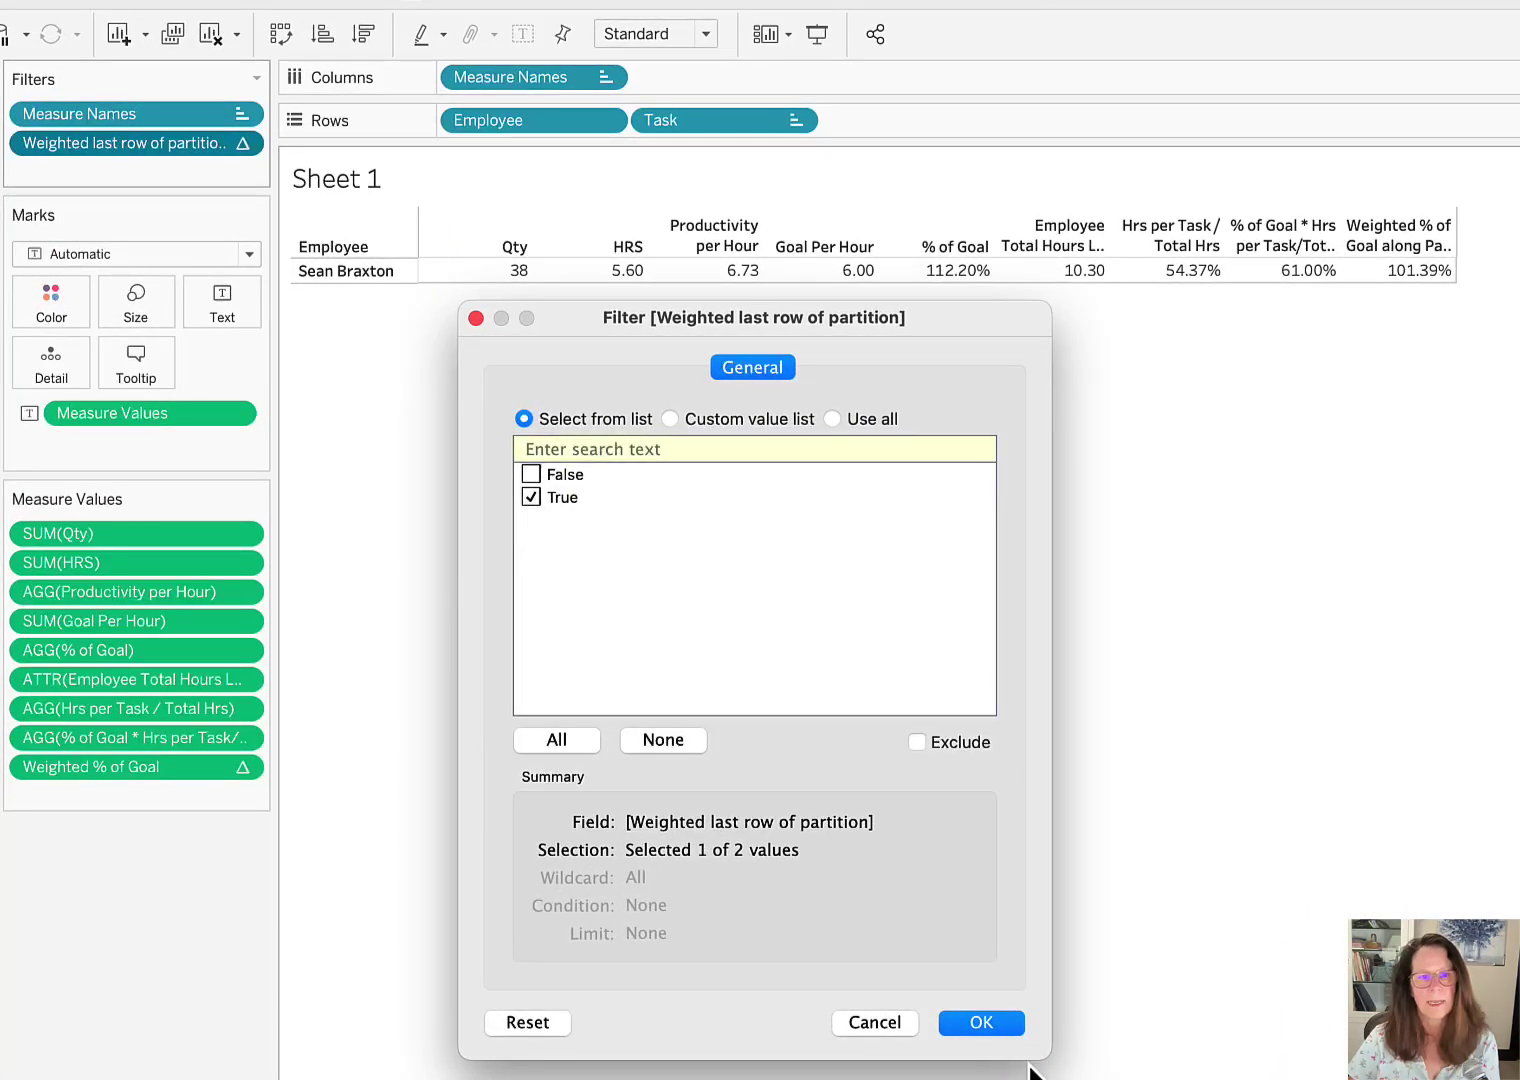
{"action": "left_click", "coordinate": [978, 1024]}
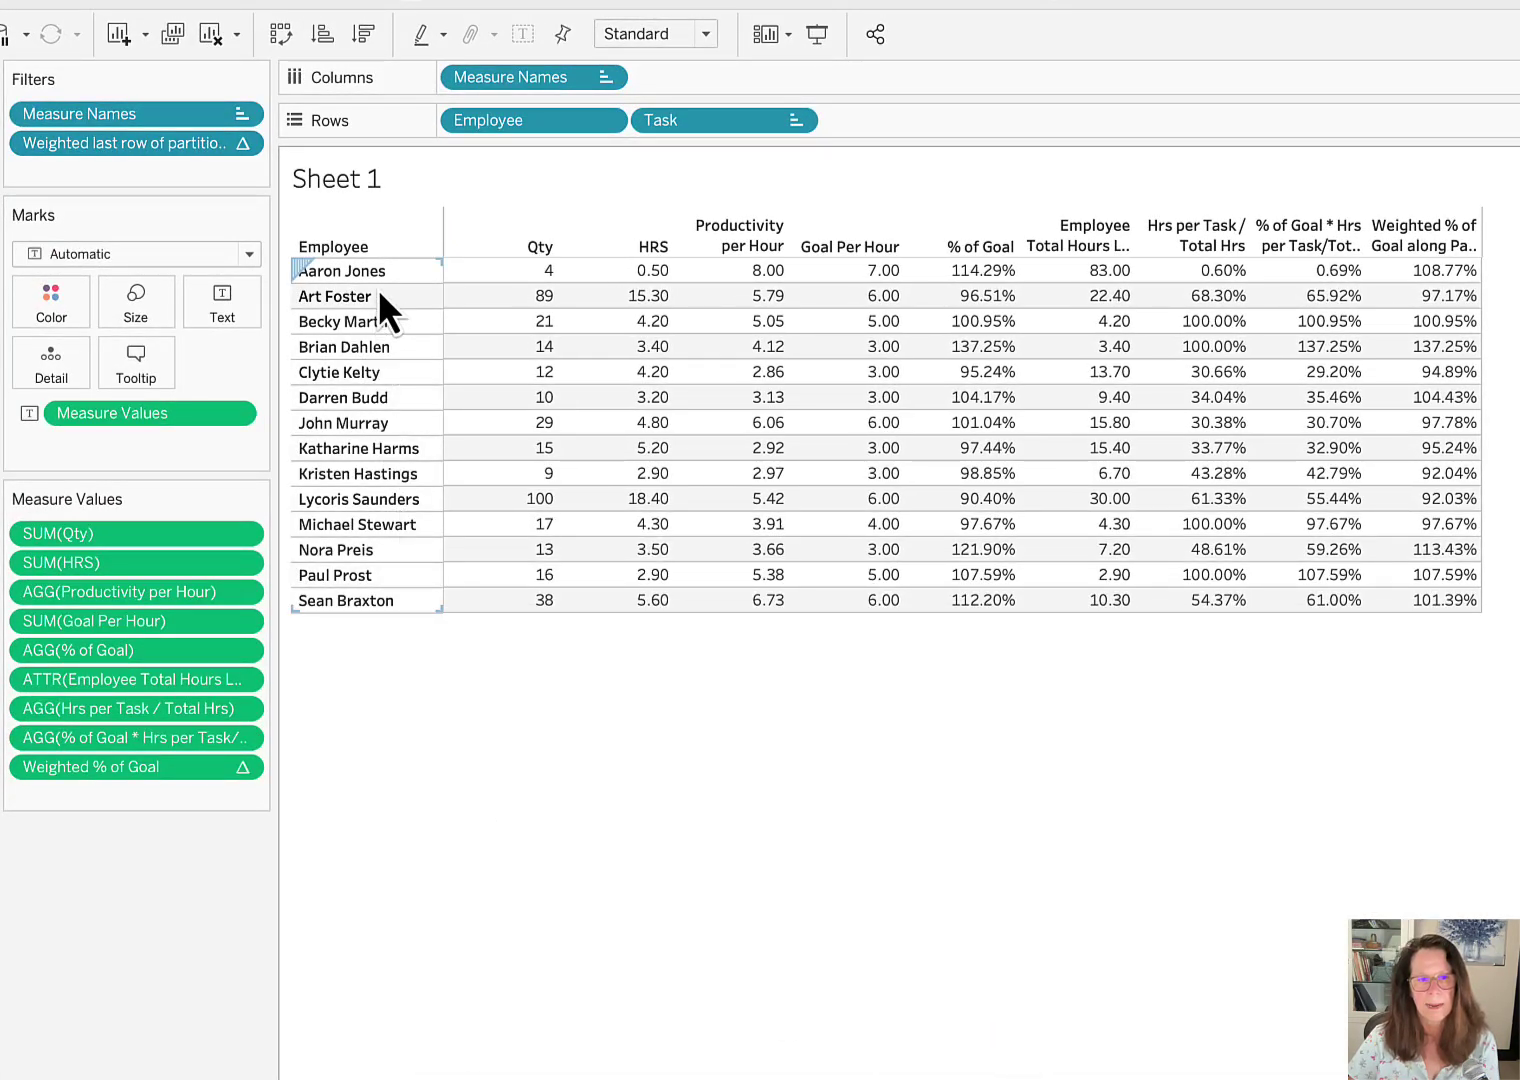
{"action": "left_click", "coordinate": [370, 661]}
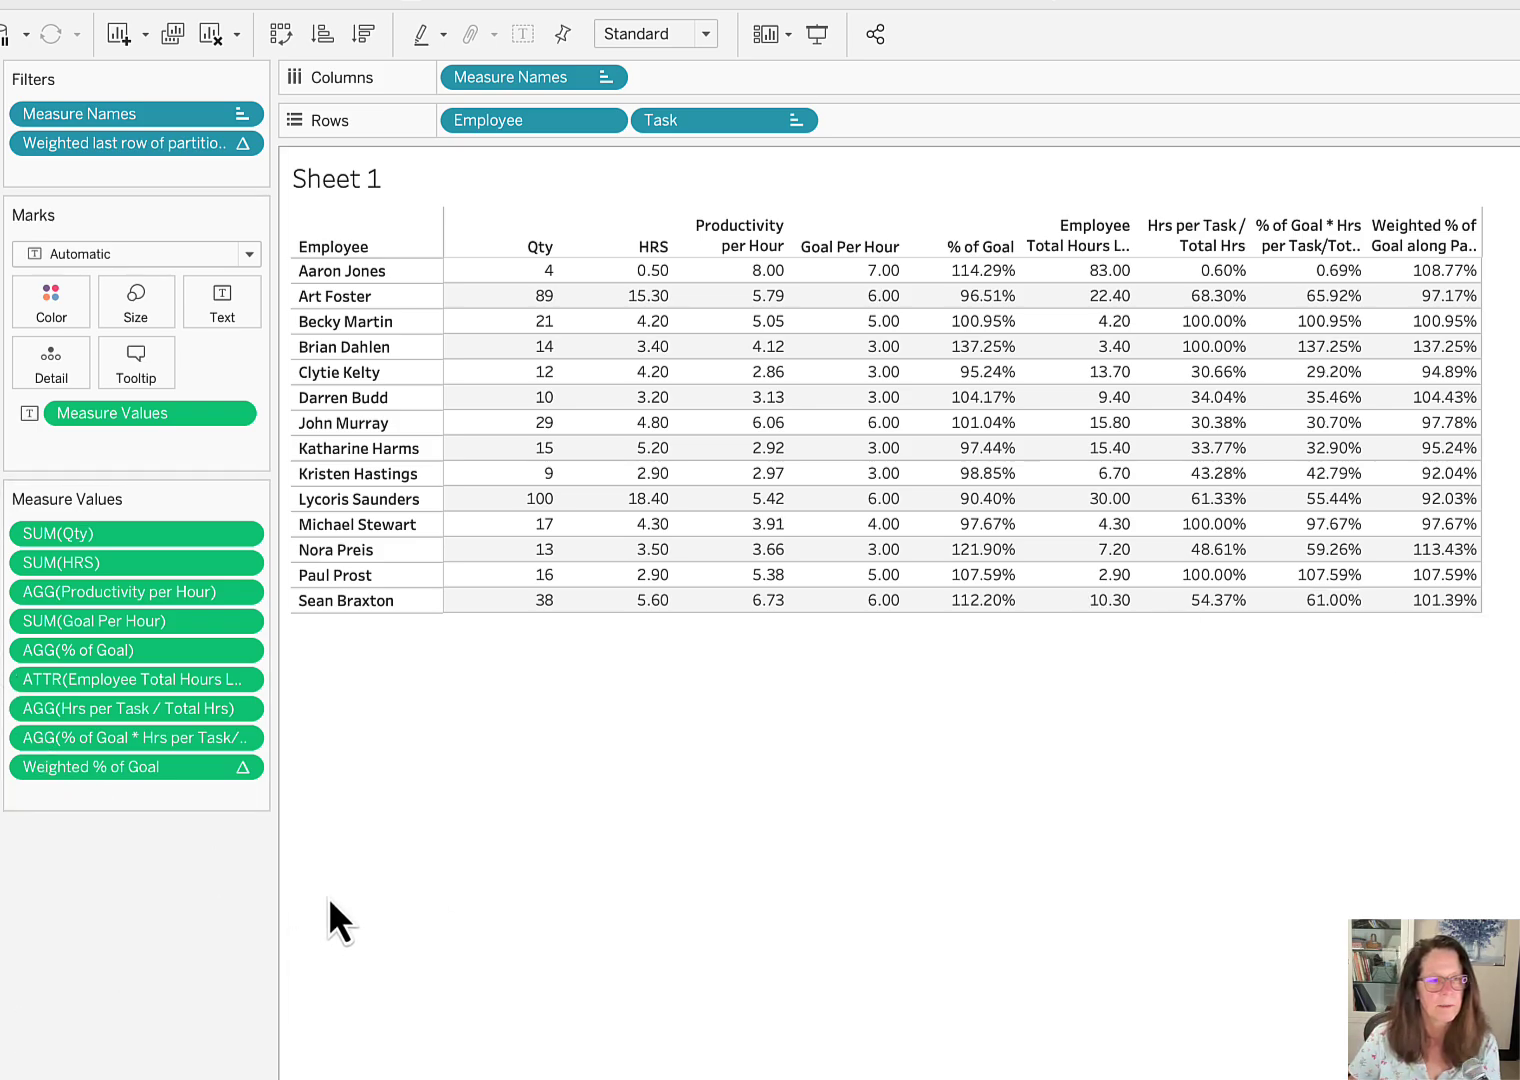
- Move Weighted % of Goal from Measure Values to Marks as text, and remove the Measure Values field from Marks
{"action": "left_click", "coordinate": [180, 708]}
{"action": "left_click", "coordinate": [98, 768]}
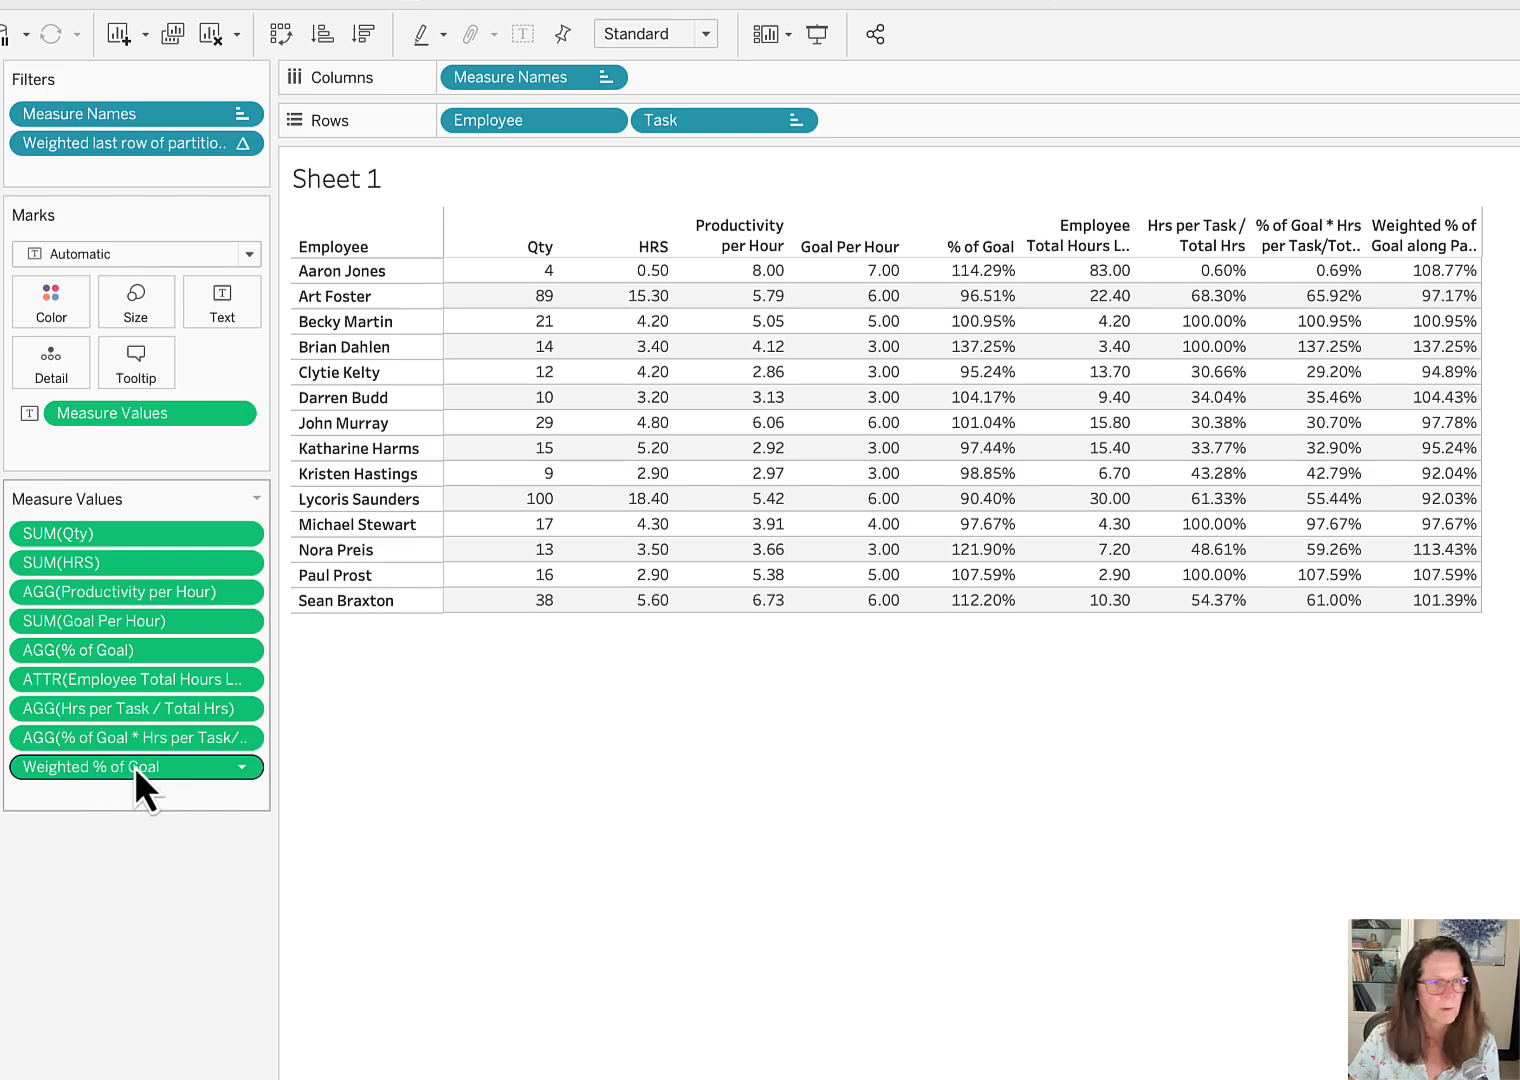
{"action": "left_click_drag", "start_coordinate": [135, 765], "coordinate": [235, 300]}
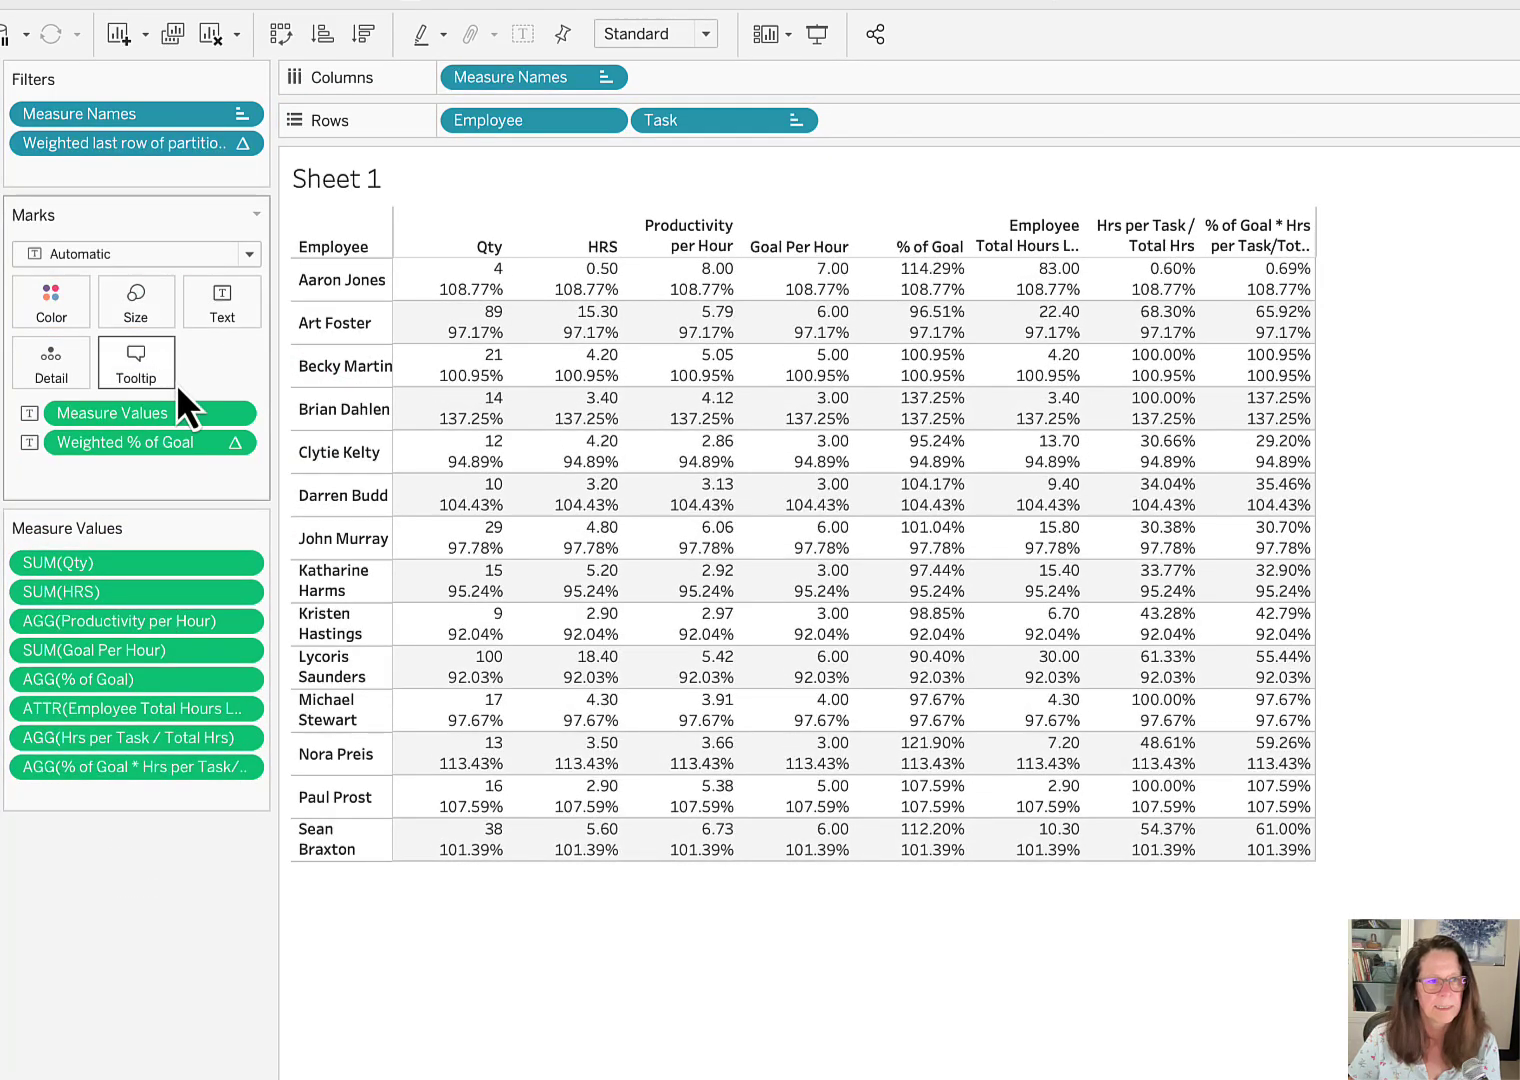
{"action": "left_click_drag", "start_coordinate": [152, 411], "coordinate": [88, 1068]}
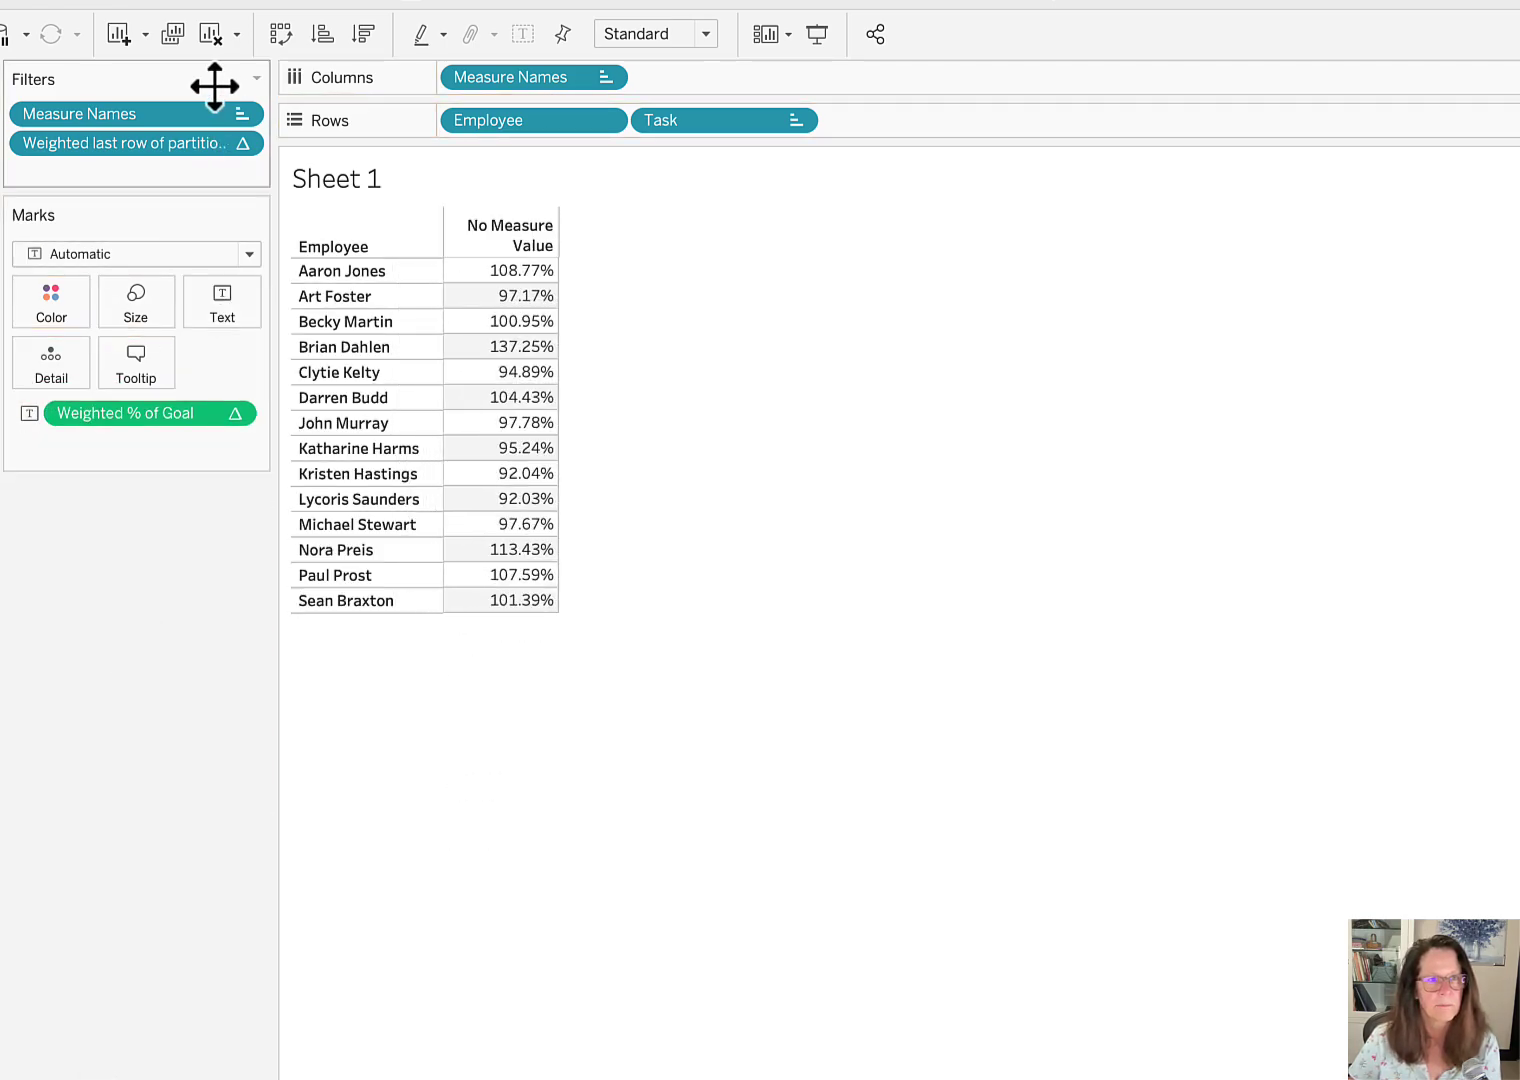
- Remove Measure Names from Columns and move the Measure Names filter to Marks as a detail
{"action": "left_click_drag", "start_coordinate": [539, 74], "coordinate": [6, 568]}
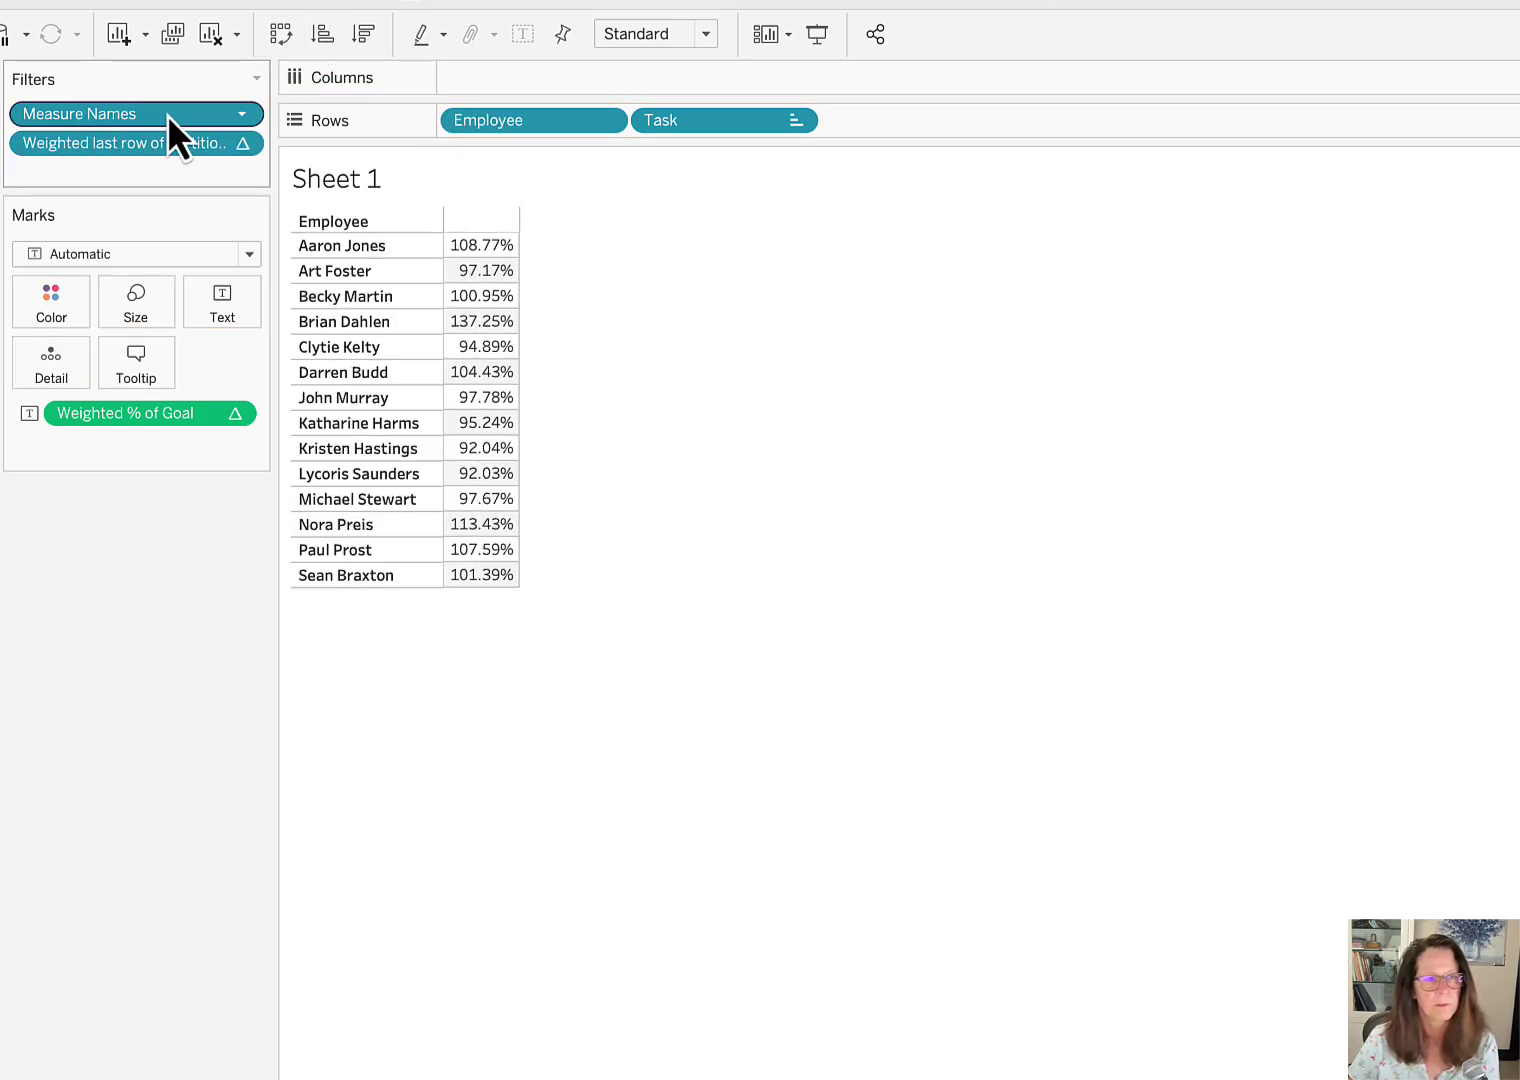
{"action": "left_click_drag", "start_coordinate": [167, 114], "coordinate": [140, 430]}
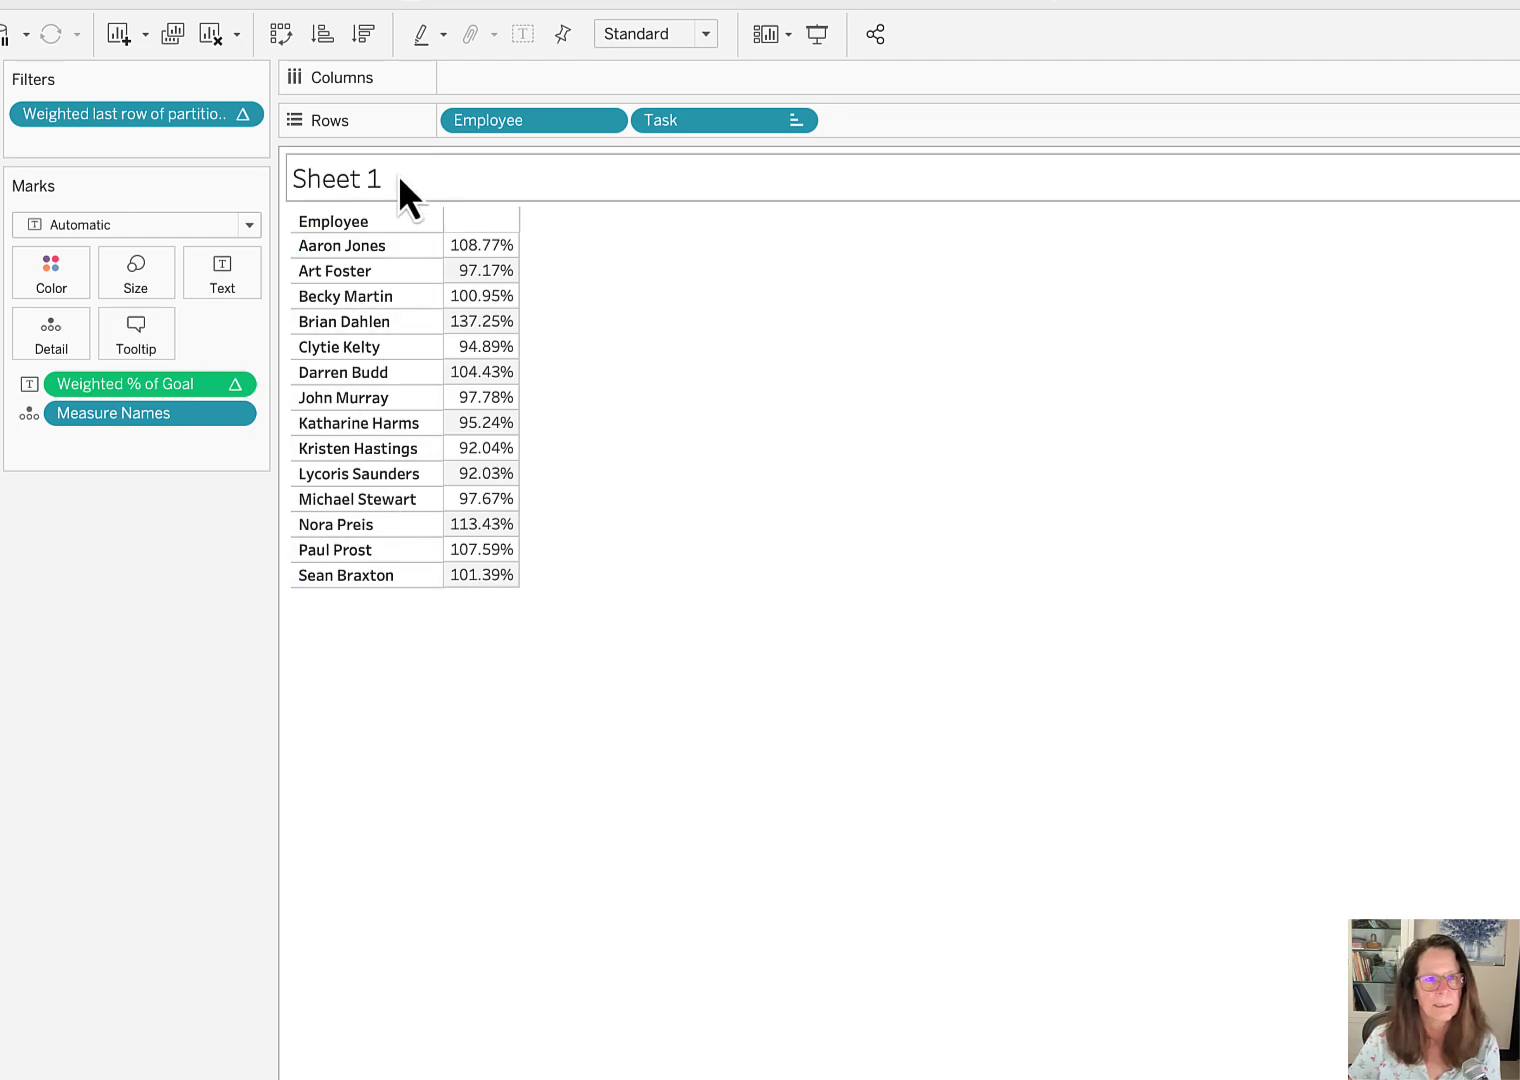
- Hide the field labels for rows so the Employee heading is removed from the table
{"action": "right_click", "coordinate": [409, 229]}
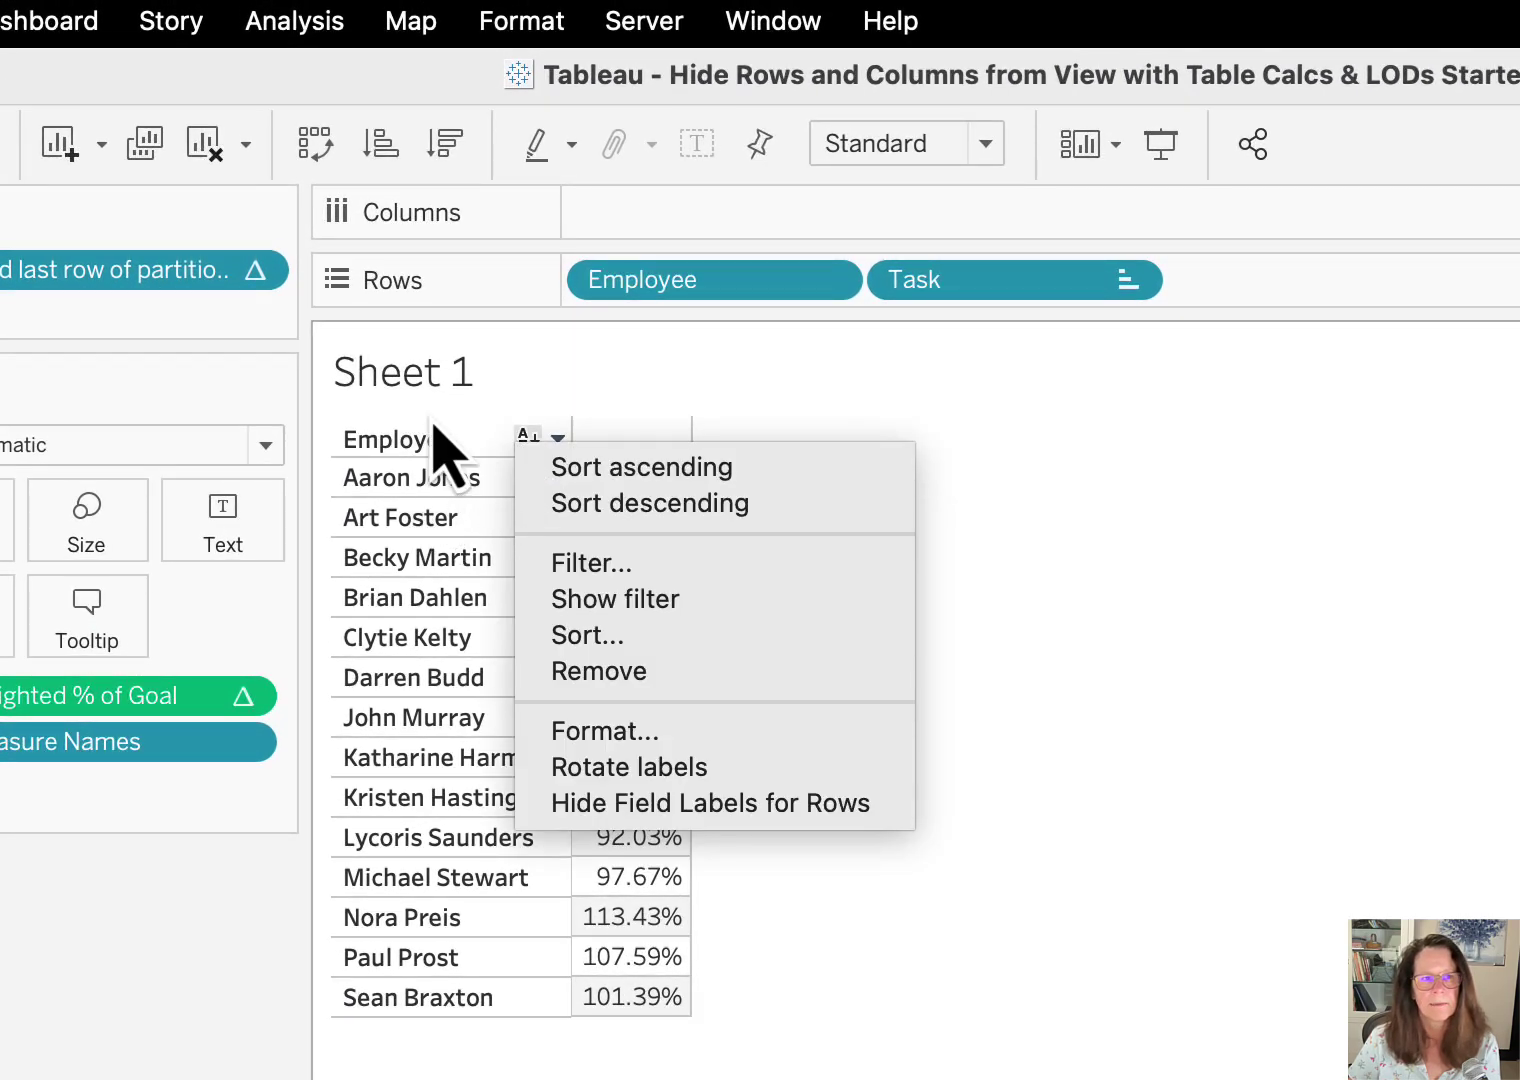
{"action": "left_click", "coordinate": [756, 806]}
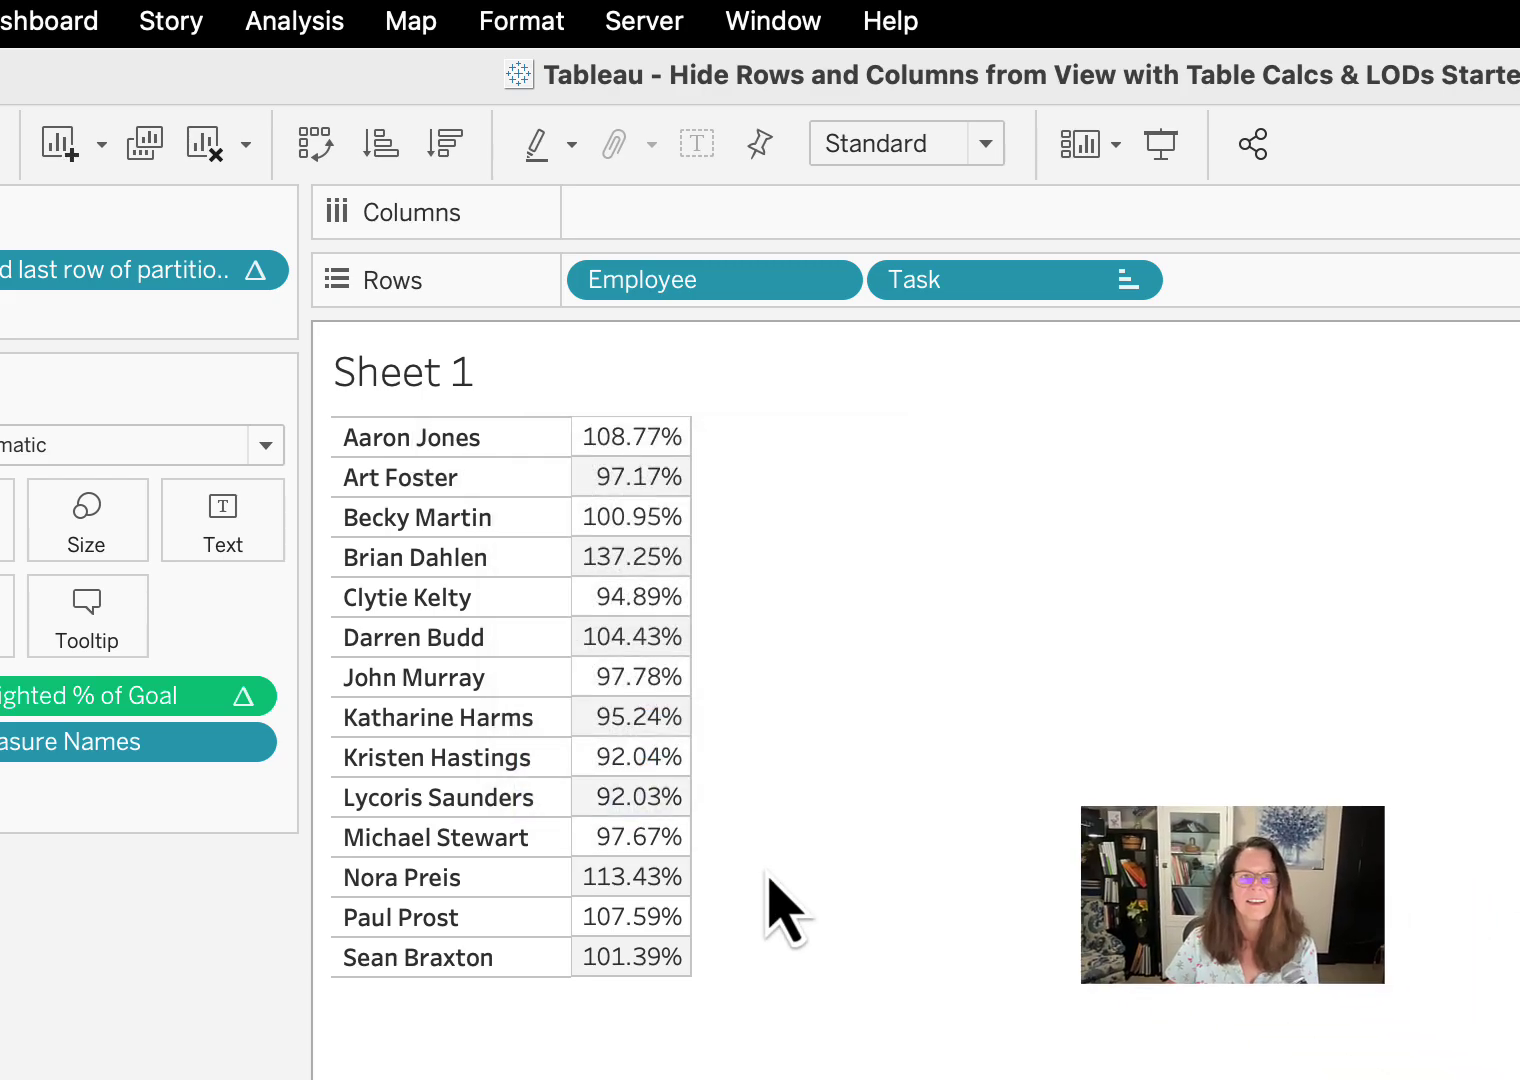